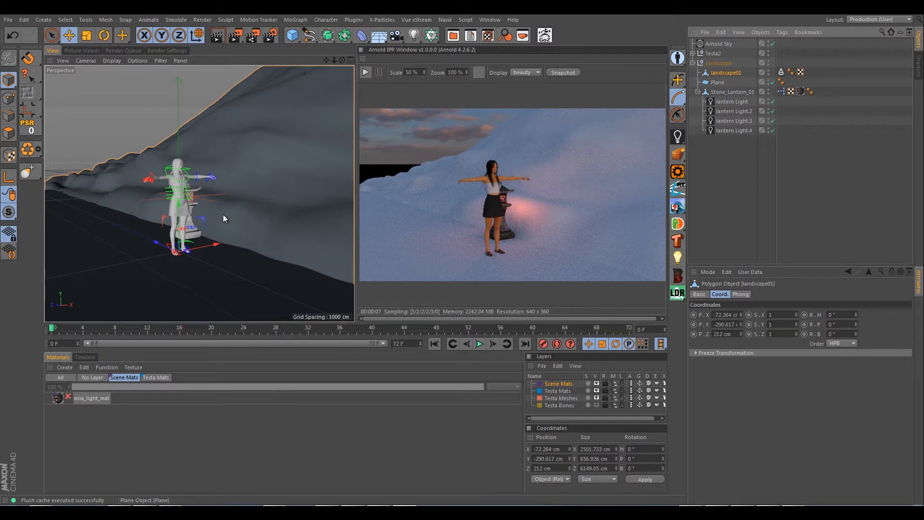
# Step: Rename the landscape01 polygon object to landscape
pyautogui.press('Return')
pyautogui.press('Right')
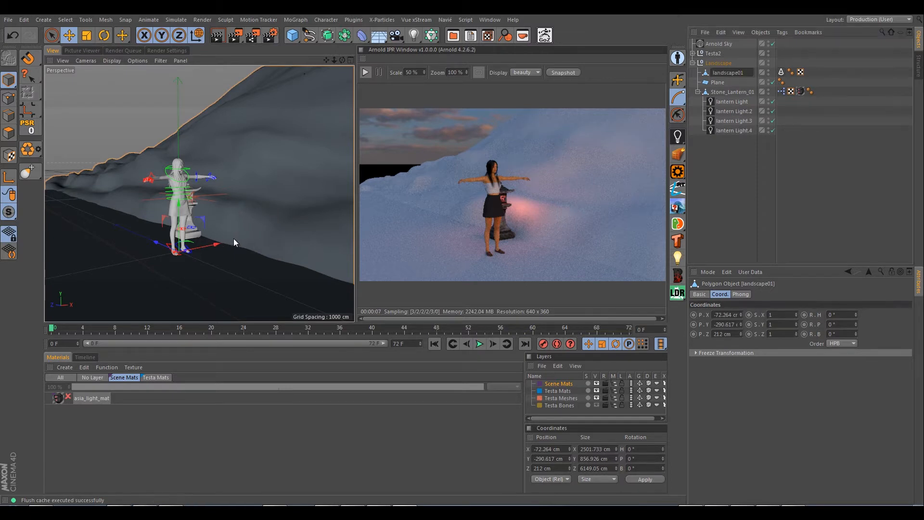
pyautogui.press('BackSpace')
pyautogui.press('BackSpace')
pyautogui.press('Return')
# Step: Examine the landscape mesh as a whole and around the figure and stone lantern from several angles
pyautogui.keyDown('alt'); pyautogui.moveTo(274, 202); pyautogui.dragTo(238, 211); pyautogui.keyUp('alt')
pyautogui.scroll(-6, 228, 237)
pyautogui.scroll(-3, 228, 235)
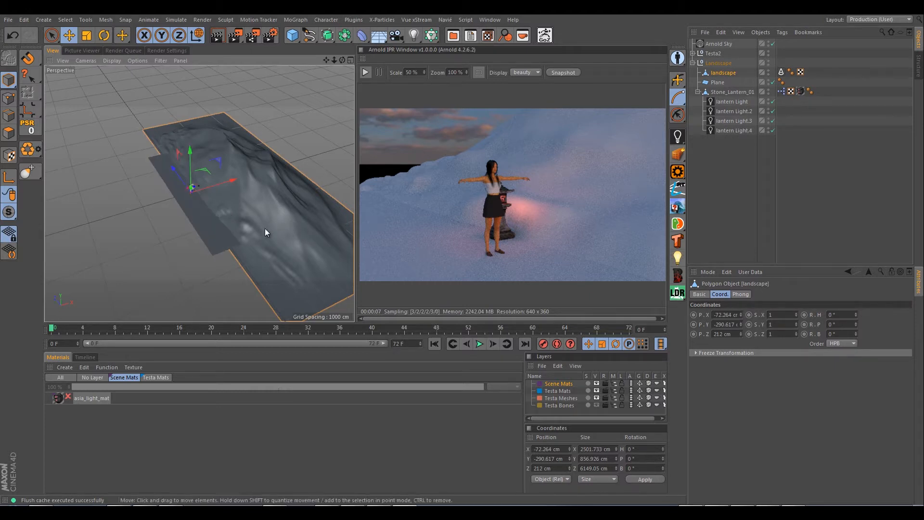
pyautogui.scroll(10, 260, 237)
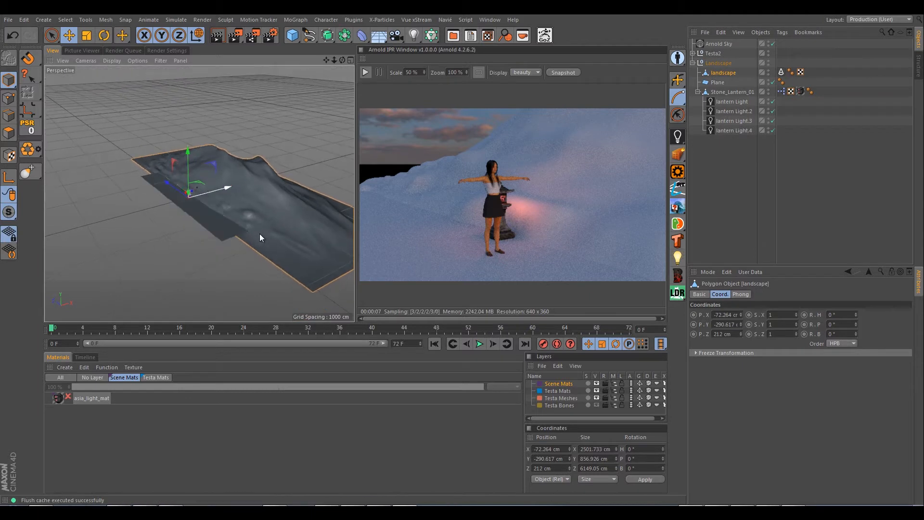
pyautogui.scroll(8, 260, 234)
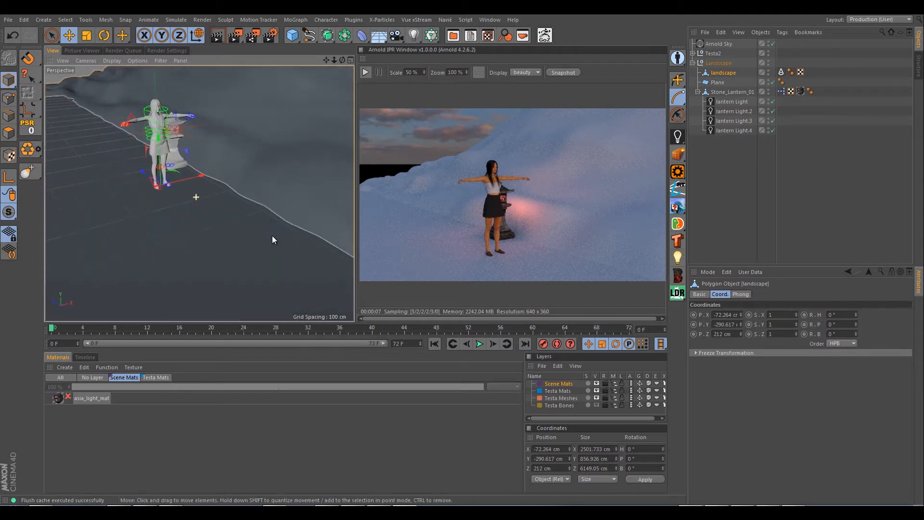
pyautogui.keyDown('alt'); pyautogui.moveTo(272, 234); pyautogui.dragTo(312, 282, button='middle'); pyautogui.keyUp('alt')
pyautogui.keyDown('alt'); pyautogui.moveTo(273, 235); pyautogui.dragTo(248, 249); pyautogui.keyUp('alt')
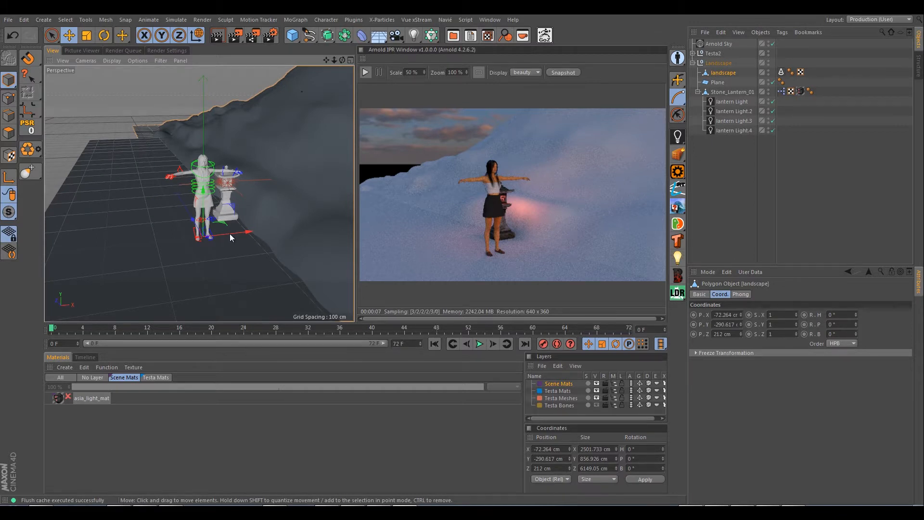
pyautogui.keyDown('alt'); pyautogui.moveTo(230, 232); pyautogui.dragTo(203, 223); pyautogui.keyUp('alt')
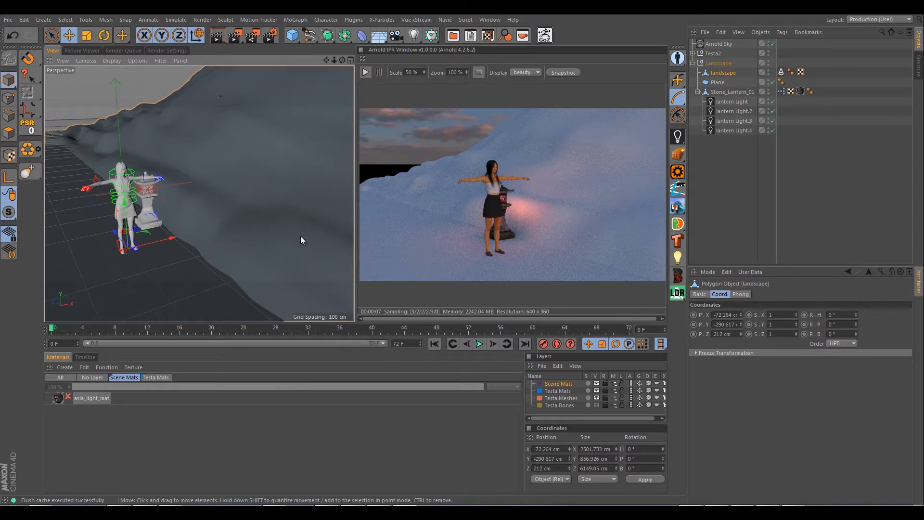
pyautogui.keyDown('alt'); pyautogui.moveTo(300, 236); pyautogui.dragTo(261, 223); pyautogui.keyUp('alt')
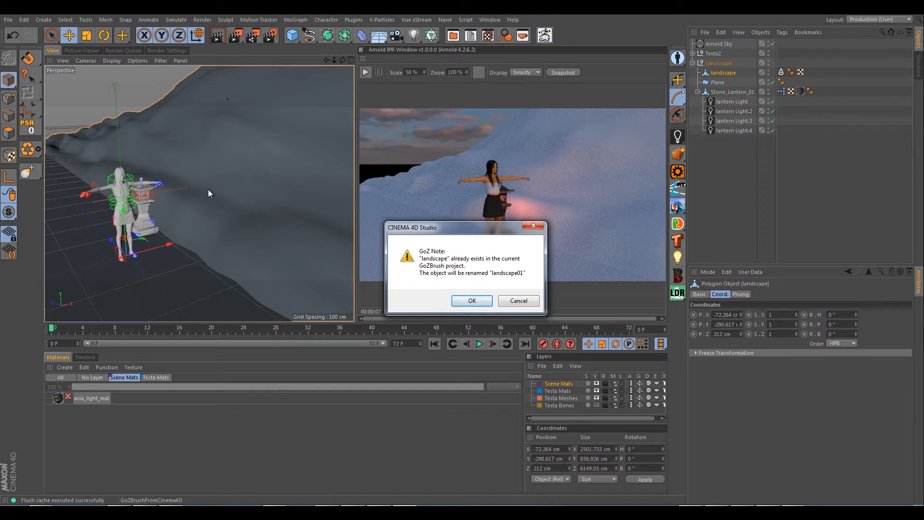
# Step: Send the landscape to ZBrush through GoZ, accepting the rename to landscape01, and place it on the canvas in Edit mode
pyautogui.press('Return')
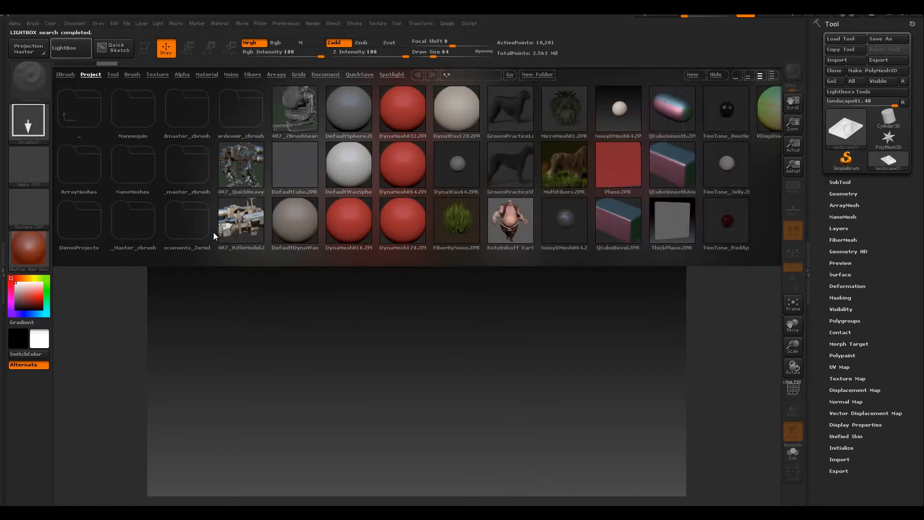
pyautogui.press(',')
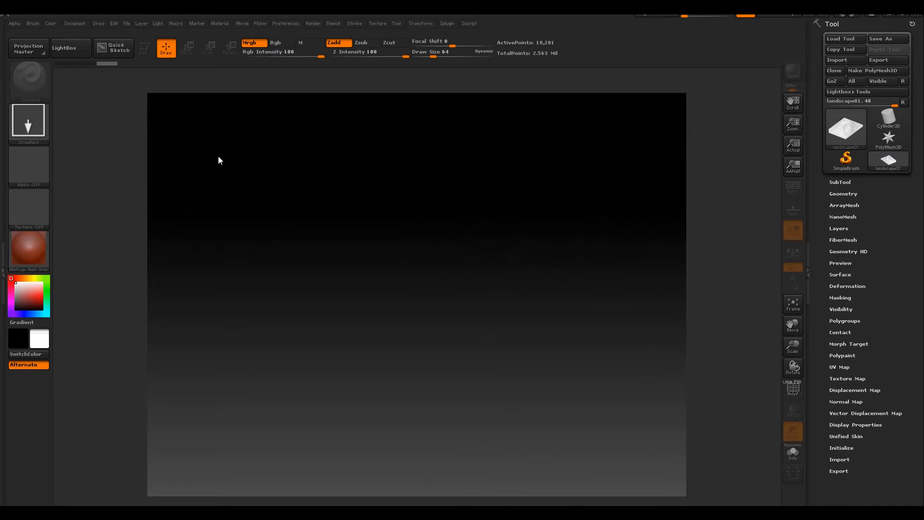
pyautogui.moveTo(219, 158); pyautogui.dragTo(258, 171)
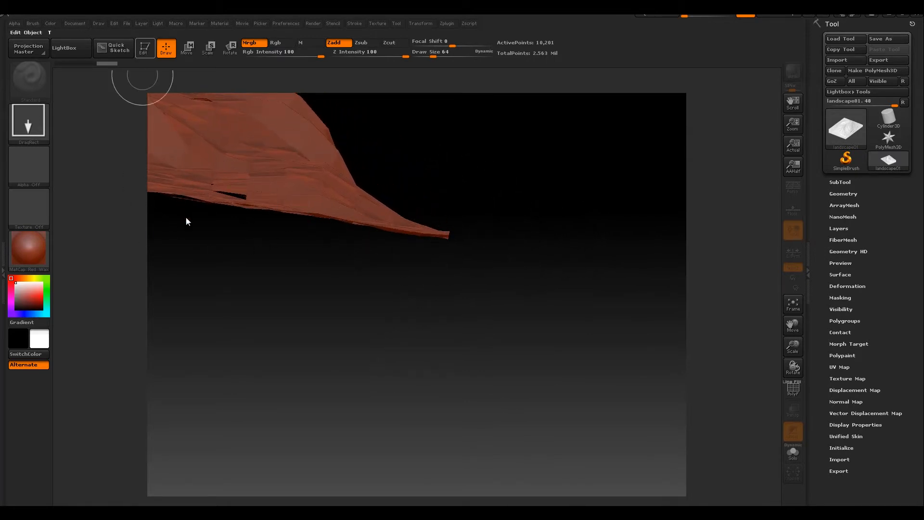
pyautogui.click(144, 48)
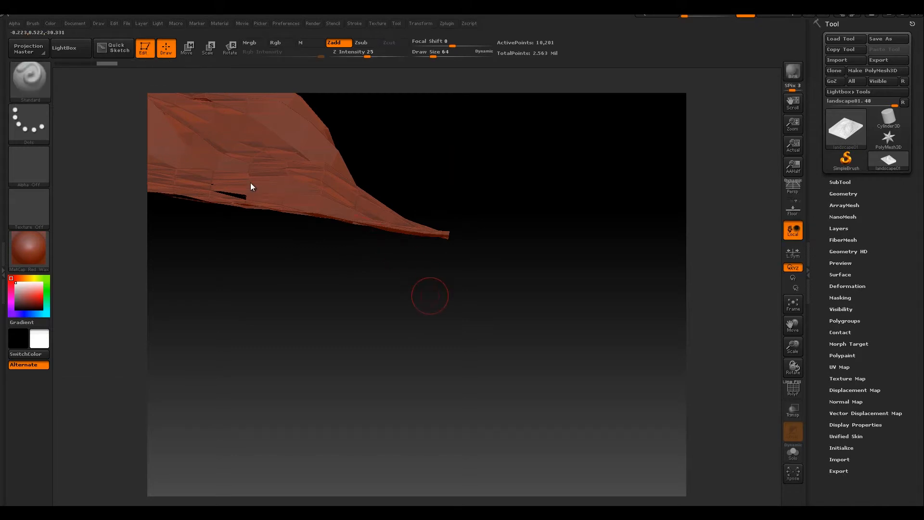
# Step: Inspect the imported landscape's ridges and rocky edge from above and from the side
pyautogui.moveTo(251, 190); pyautogui.dragTo(16, 120)
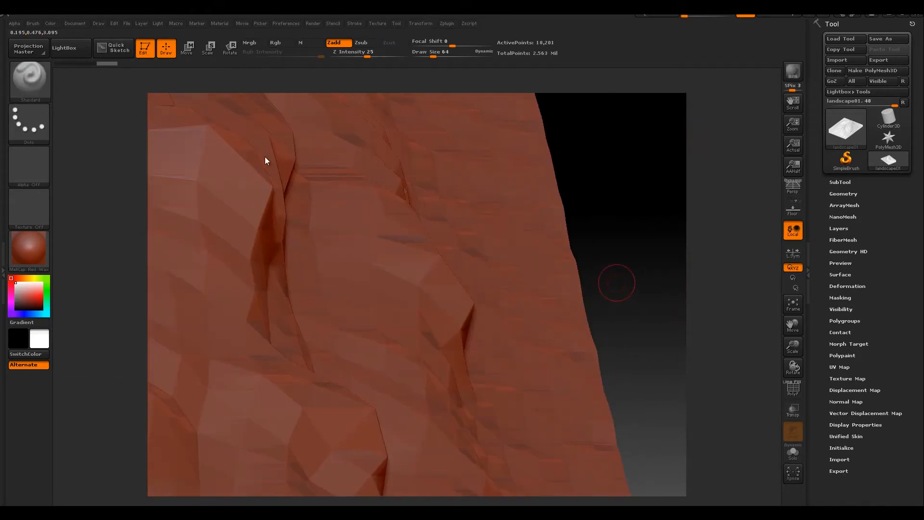
pyautogui.moveTo(265, 156); pyautogui.dragTo(227, 152)
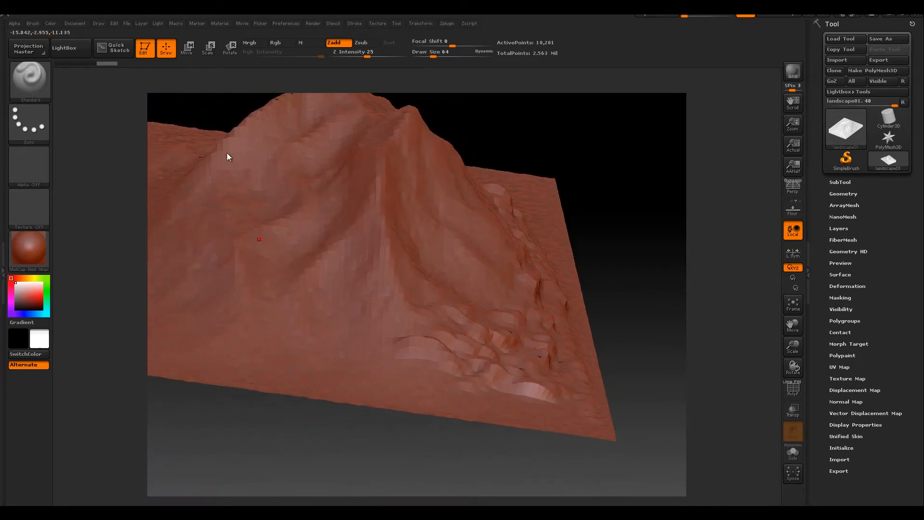
pyautogui.moveTo(327, 167); pyautogui.dragTo(236, 121)
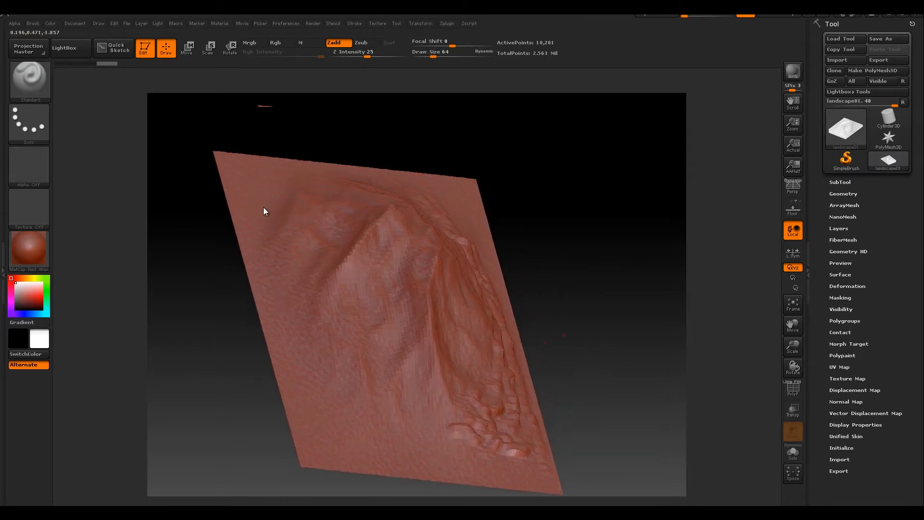
pyautogui.moveTo(264, 207); pyautogui.dragTo(667, 254)
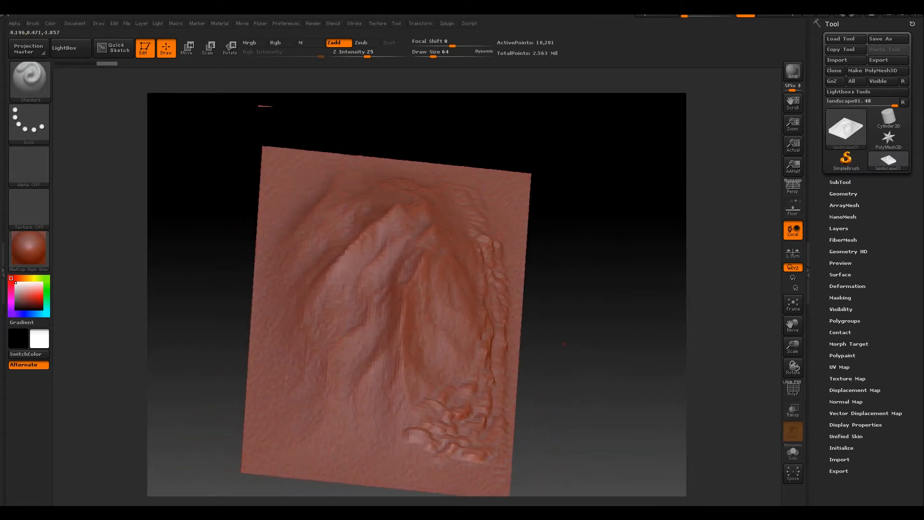
pyautogui.keyDown('alt'); pyautogui.moveTo(572, 373); pyautogui.dragTo(560, 352); pyautogui.keyUp('alt')
pyautogui.keyDown('alt'); pyautogui.moveTo(206, 146); pyautogui.dragTo(220, 163); pyautogui.keyUp('alt')
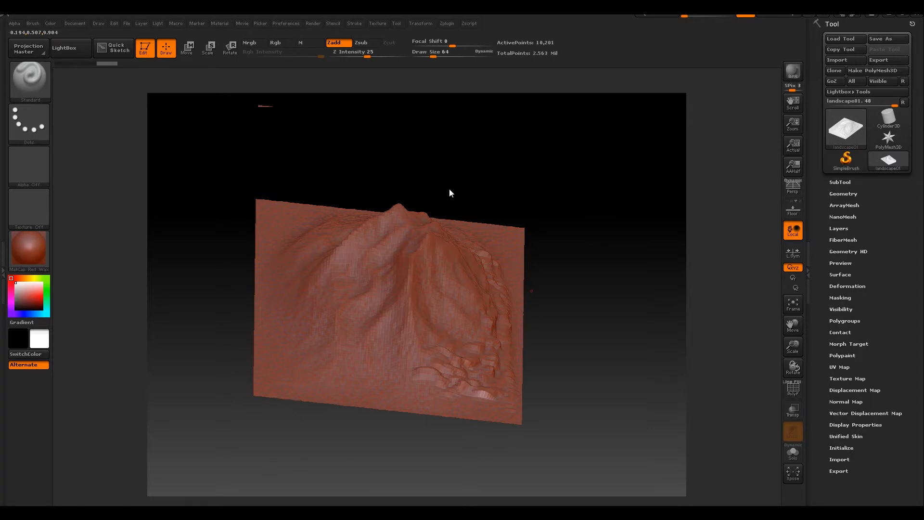
pyautogui.keyDown('alt'); pyautogui.moveTo(449, 188); pyautogui.dragTo(451, 194); pyautogui.keyUp('alt')
pyautogui.moveTo(542, 197); pyautogui.dragTo(470, 188)
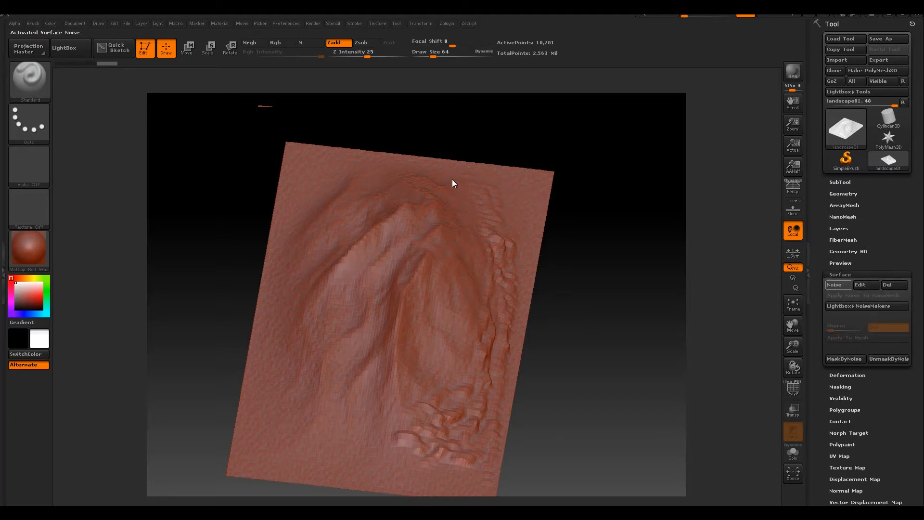
# Step: Activate surface noise on the landscape and inspect the noisy terrain in the NoiseMaker preview, keeping the default noise settings
pyautogui.click(838, 285)
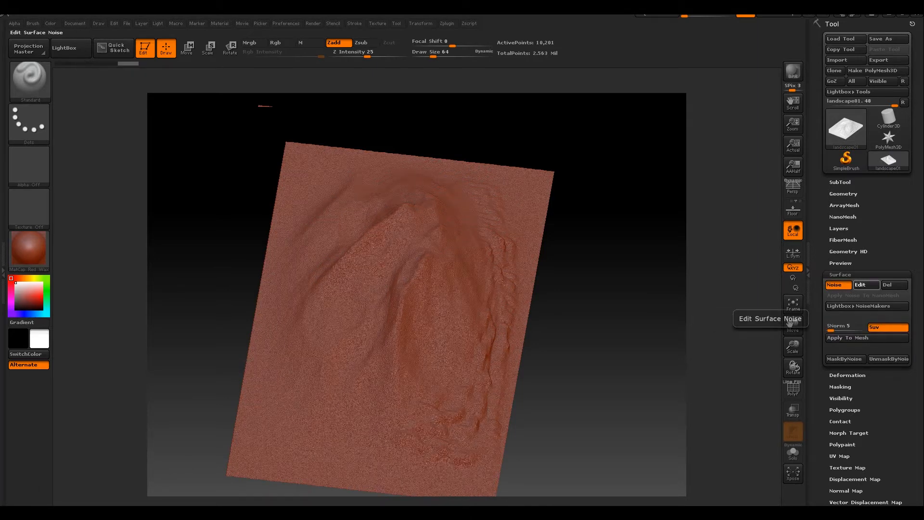
pyautogui.click(861, 285)
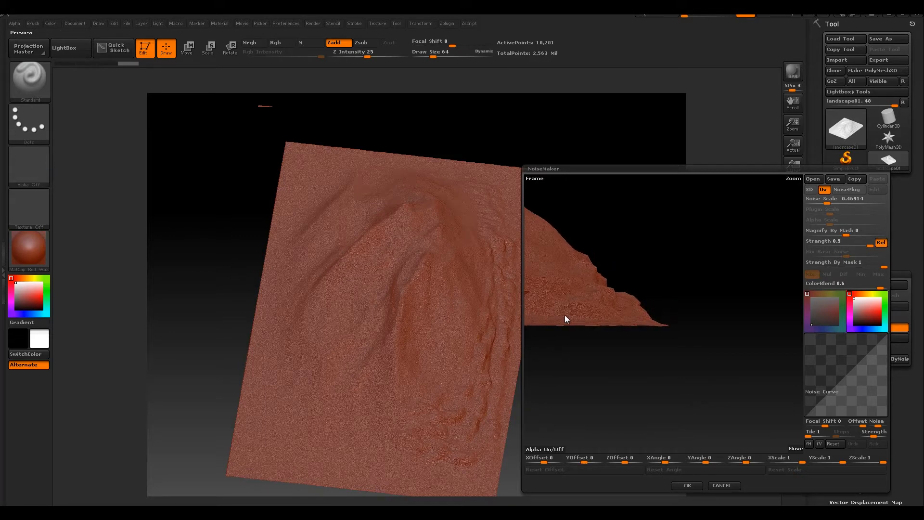
pyautogui.keyDown('alt'); pyautogui.moveTo(571, 304); pyautogui.dragTo(590, 340); pyautogui.keyUp('alt')
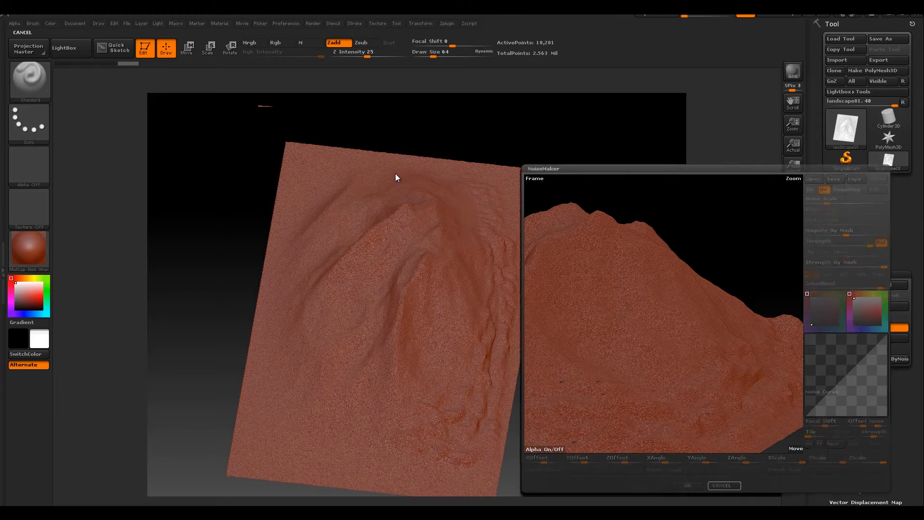
pyautogui.moveTo(493, 180)
pyautogui.mouseDown(button='right')
pyautogui.moveTo(488, 203)
pyautogui.moveTo(516, 218)
pyautogui.moveTo(484, 189)
pyautogui.mouseUp(button='right')
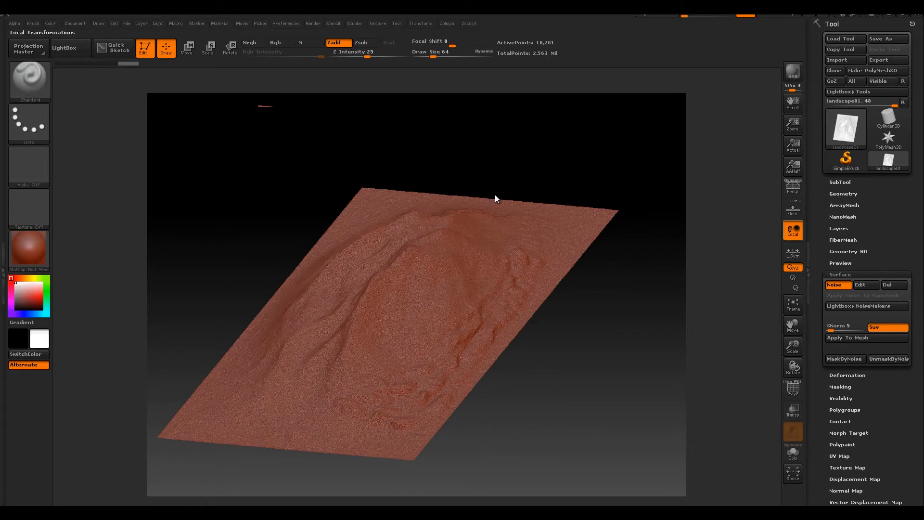
# Step: Delete the landscape's higher subdivision levels, keeping only the base mesh
pyautogui.click(843, 194)
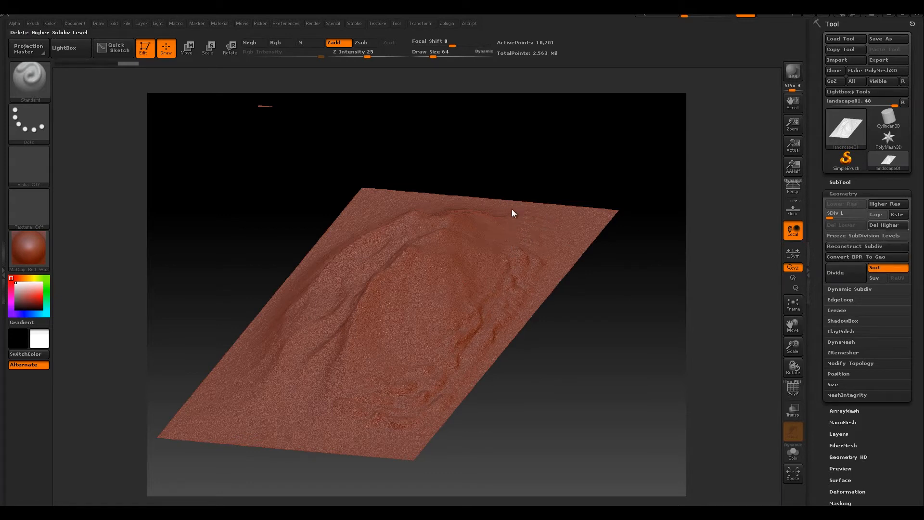
pyautogui.click(889, 224)
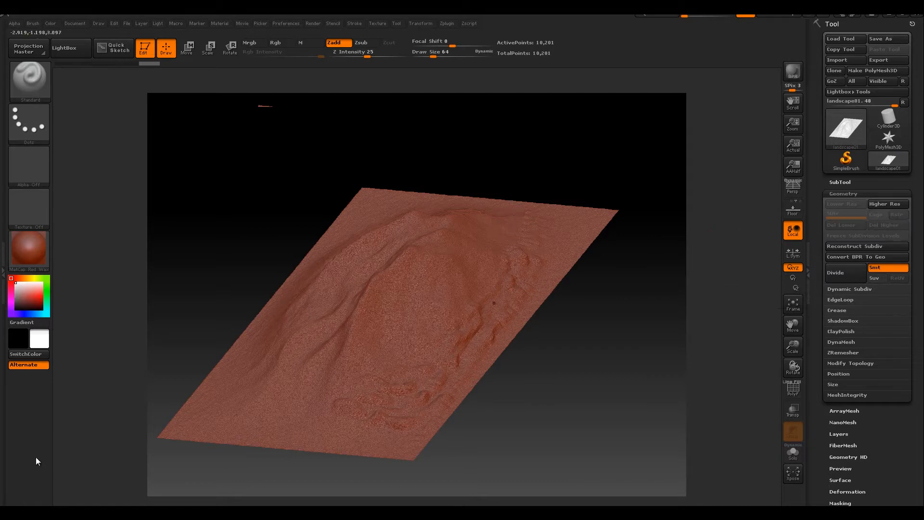
pyautogui.keyDown('alt'); pyautogui.moveTo(35, 422); pyautogui.dragTo(45, 423); pyautogui.keyUp('alt')
pyautogui.moveTo(58, 305); pyautogui.dragTo(576, 332)
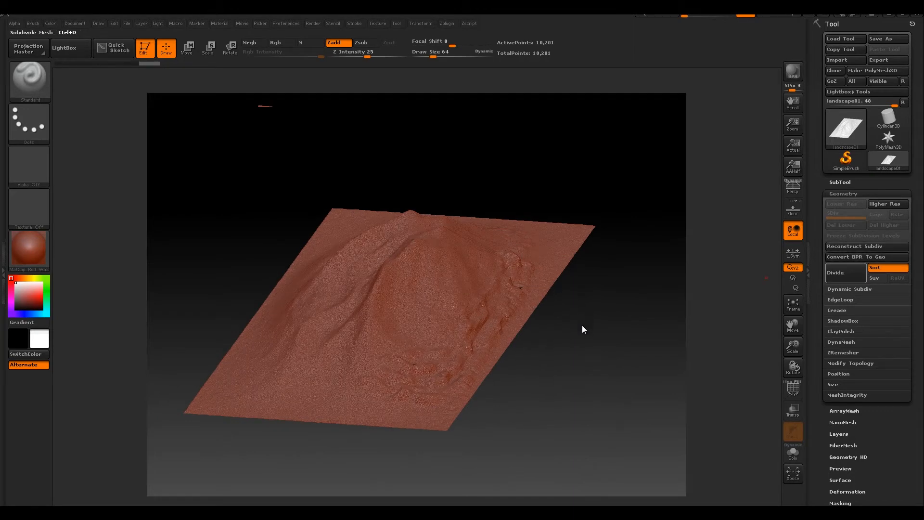
# Step: Subdivide the landscape mesh five times with smoothing to reach subdivision level 6
pyautogui.hotkey('ctrl', 'd')
pyautogui.hotkey('ctrl', 'd')
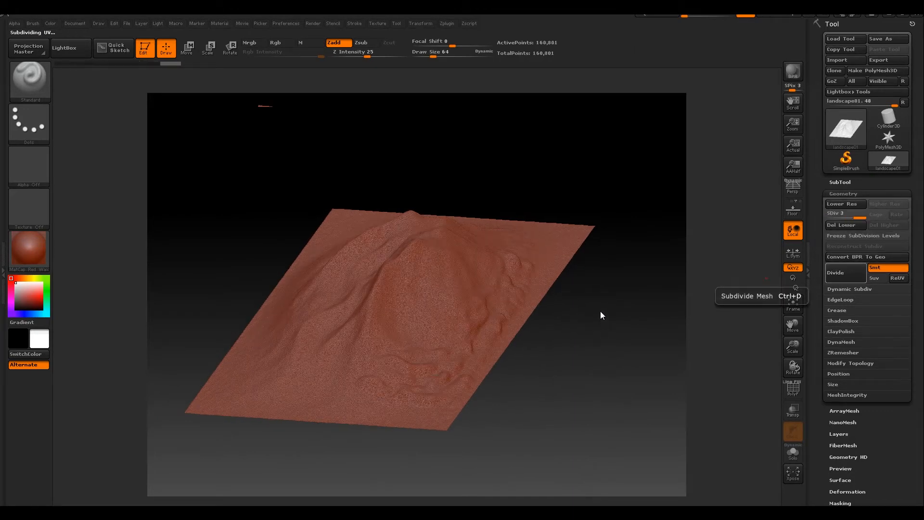
pyautogui.hotkey('ctrl', 'd')
pyautogui.hotkey('ctrl', 'd')
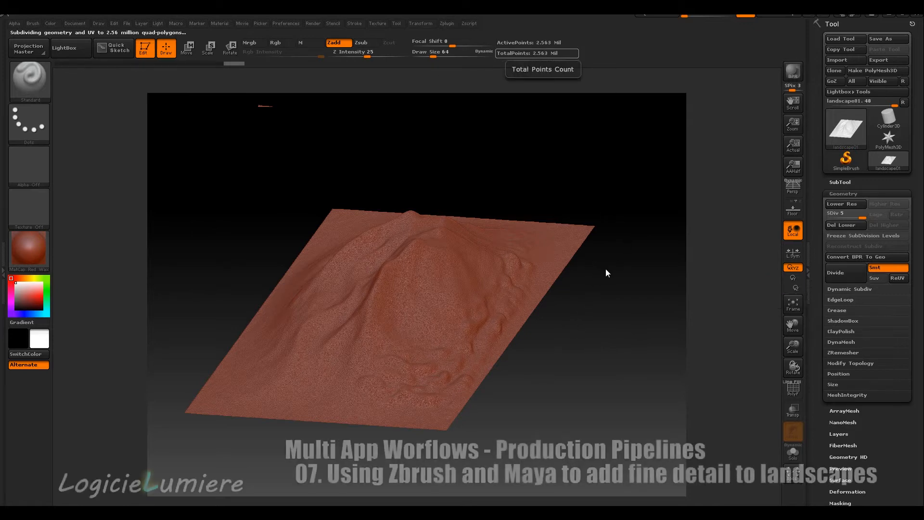
pyautogui.hotkey('ctrl', 'd')
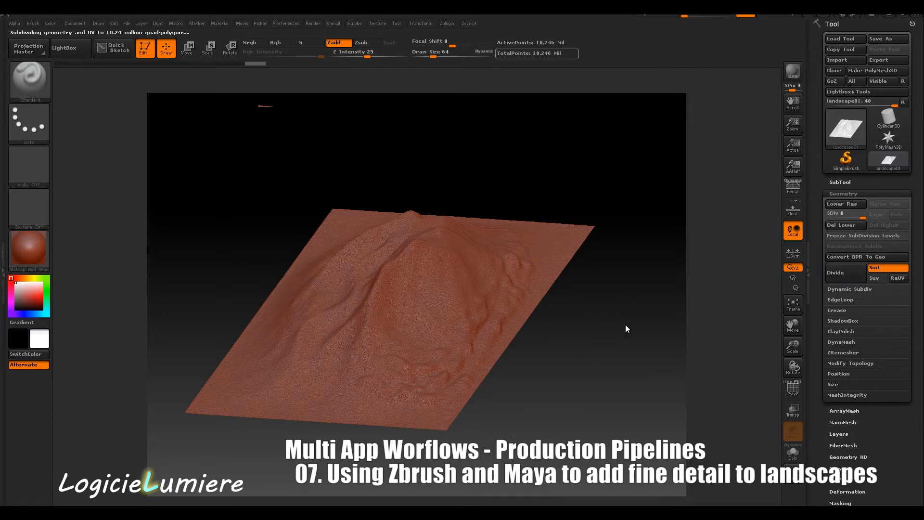
pyautogui.moveTo(624, 298); pyautogui.dragTo(539, 196)
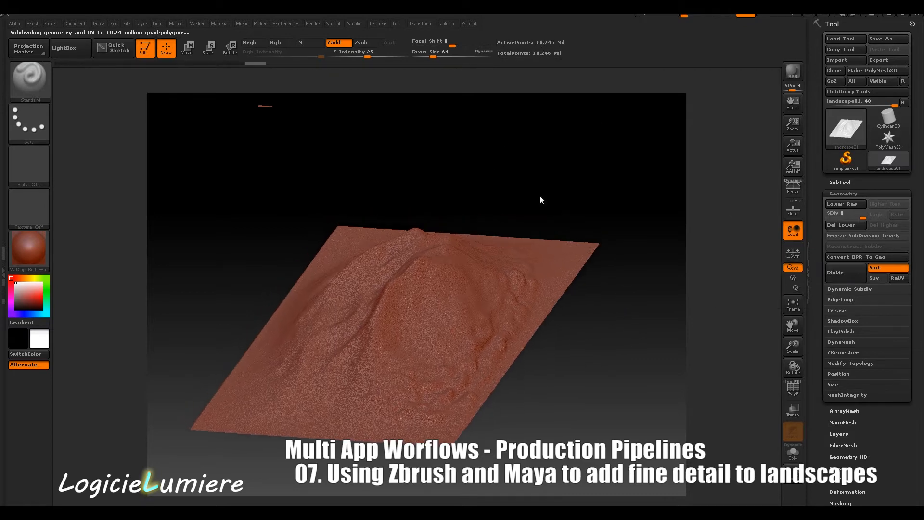
pyautogui.moveTo(453, 259); pyautogui.dragTo(462, 191)
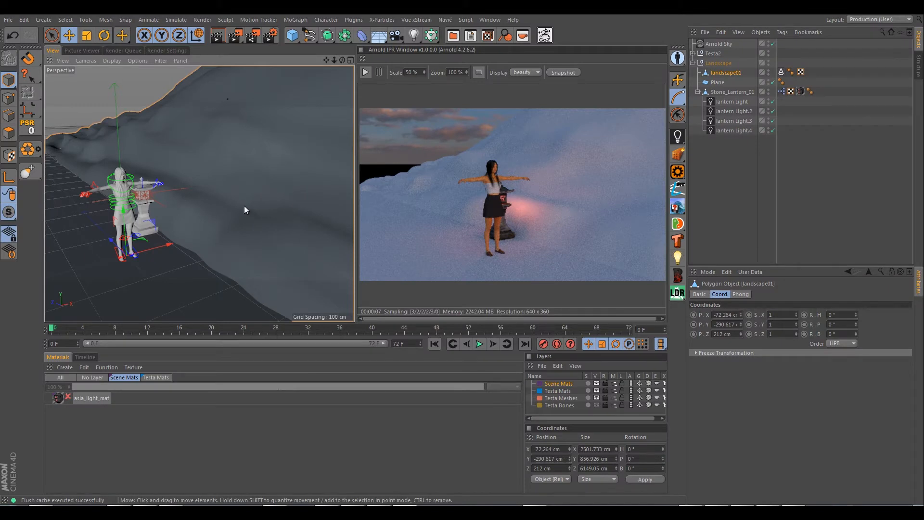
# Step: Switch to Cinema 4D, overlay wireframe lines on the shaded view, and compare the landscape's polygon density with the figure's
pyautogui.moveTo(244, 206)
pyautogui.keyDown('alt'); pyautogui.mouseDown()
pyautogui.moveTo(238, 200)
pyautogui.moveTo(257, 208)
pyautogui.mouseUp(); pyautogui.keyUp('alt')
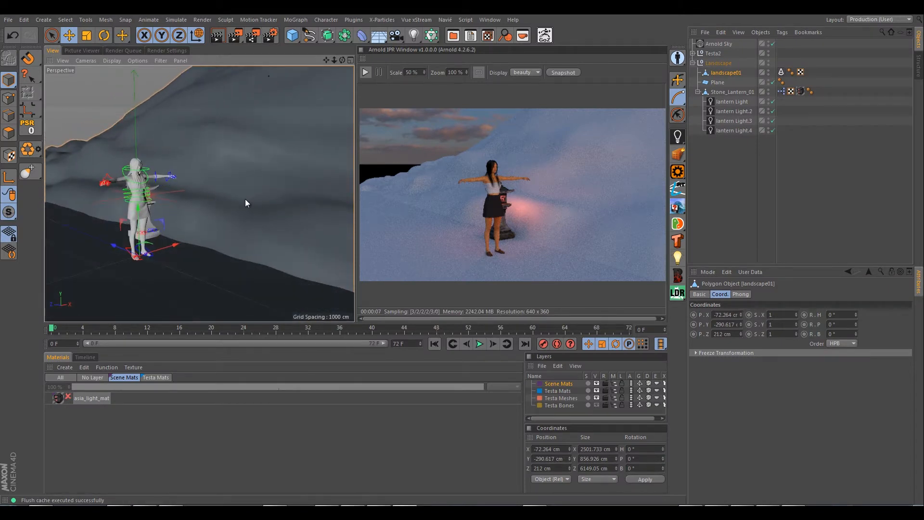
pyautogui.press('n')
pyautogui.press('b')
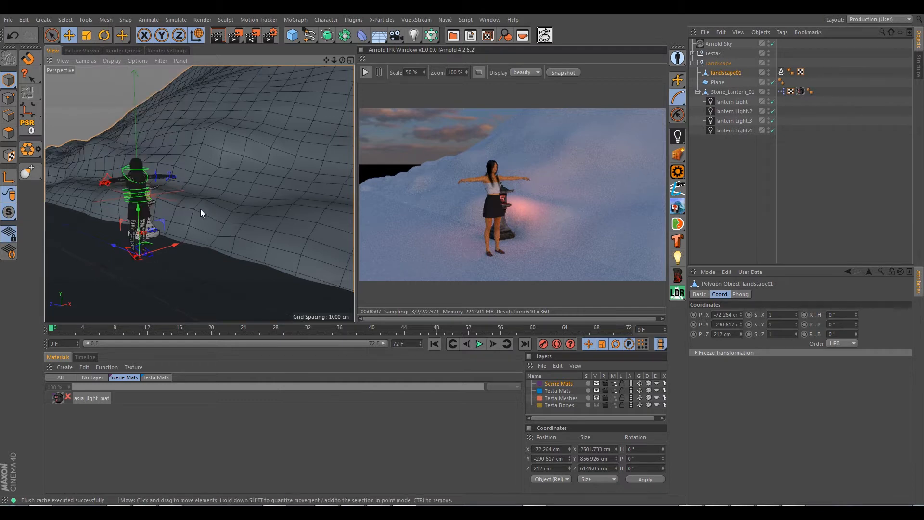
pyautogui.keyDown('alt'); pyautogui.moveTo(251, 237); pyautogui.dragTo(262, 222); pyautogui.keyUp('alt')
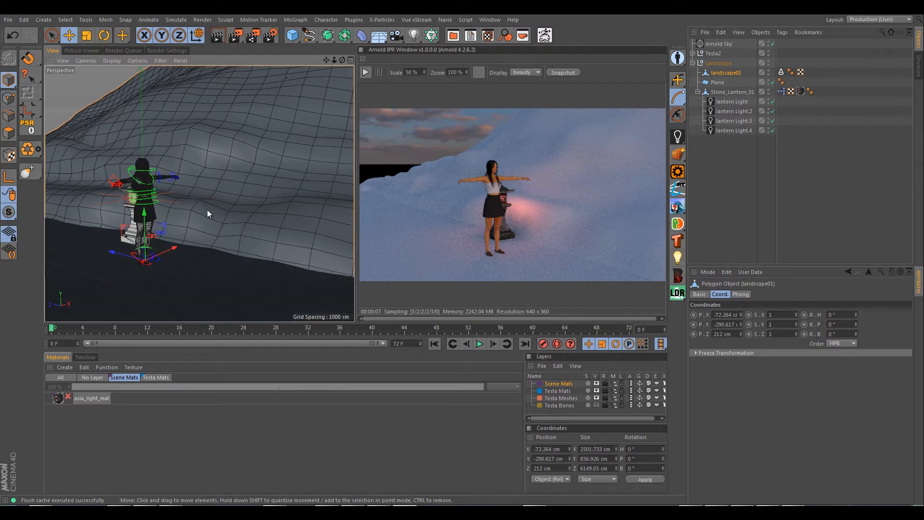
pyautogui.keyDown('alt'); pyautogui.moveTo(218, 211); pyautogui.dragTo(345, 163); pyautogui.keyUp('alt')
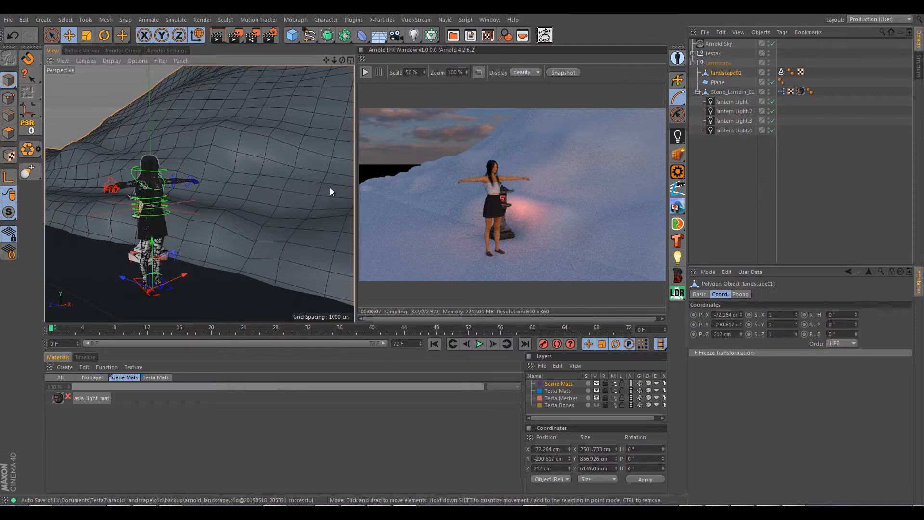
pyautogui.keyDown('alt'); pyautogui.moveTo(145, 185); pyautogui.dragTo(346, 195, button='right'); pyautogui.keyUp('alt')
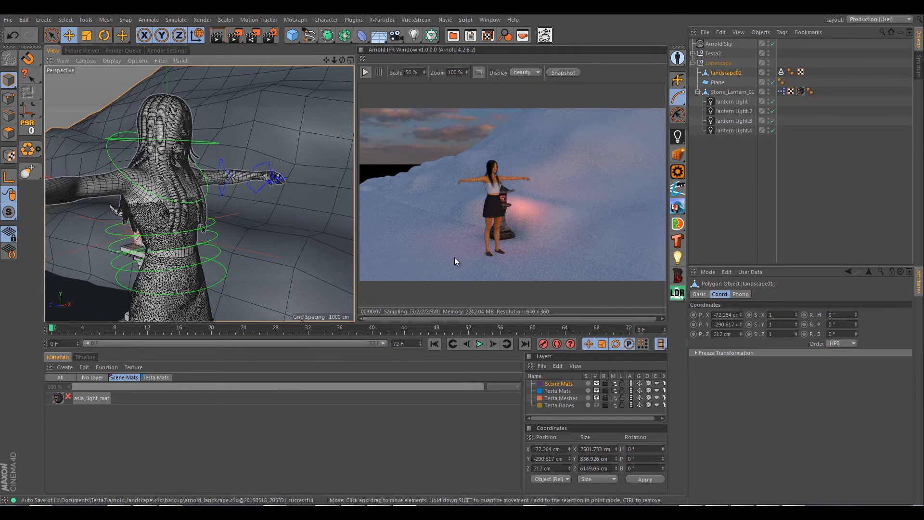
pyautogui.scroll(-5, 314, 157)
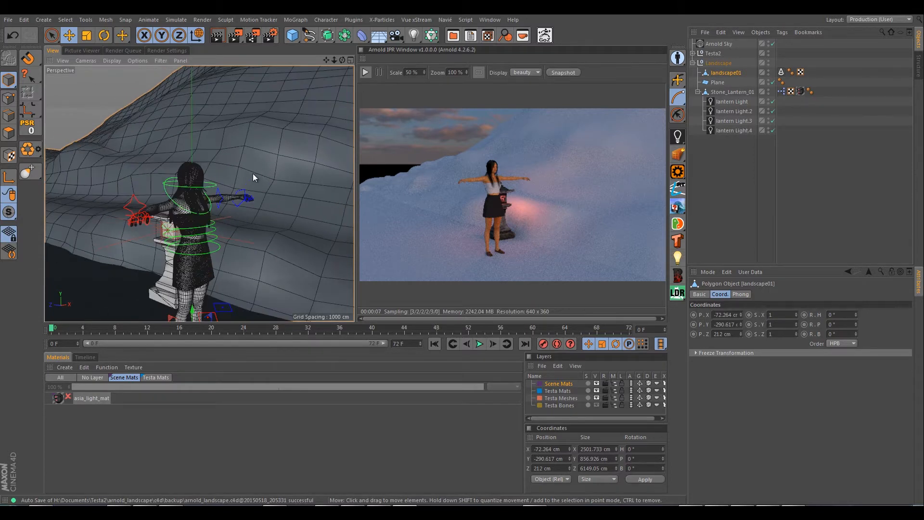
# Step: Examine the wireframe density of the figure's head, hair and body against the landscape mesh, from close up and from behind
pyautogui.keyDown('alt'); pyautogui.moveTo(247, 184); pyautogui.dragTo(250, 223); pyautogui.keyUp('alt')
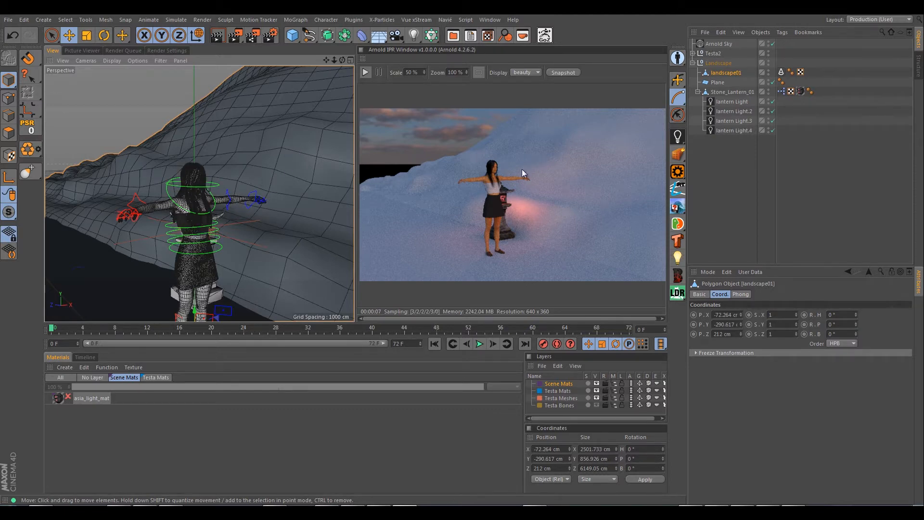
pyautogui.scroll(6, 231, 170)
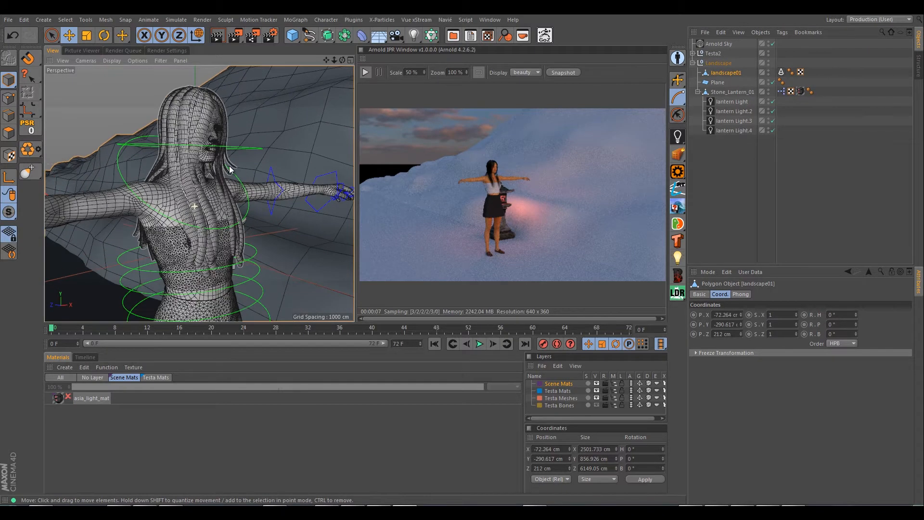
pyautogui.scroll(-1, 179, 141)
pyautogui.keyDown('alt'); pyautogui.moveTo(179, 142); pyautogui.dragTo(181, 203); pyautogui.keyUp('alt')
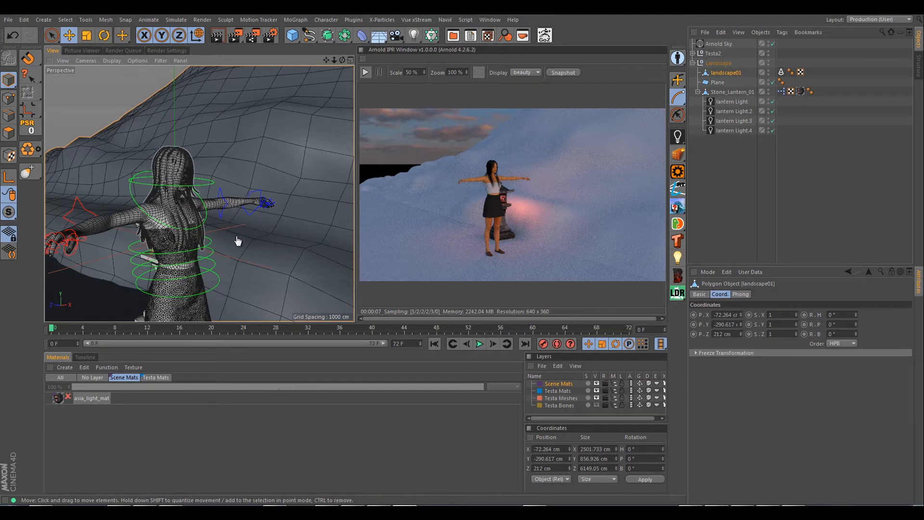
pyautogui.keyDown('alt'); pyautogui.moveTo(292, 252); pyautogui.dragTo(434, 289, button='right'); pyautogui.keyUp('alt')
pyautogui.keyDown('alt'); pyautogui.moveTo(294, 256); pyautogui.dragTo(281, 260); pyautogui.keyUp('alt')
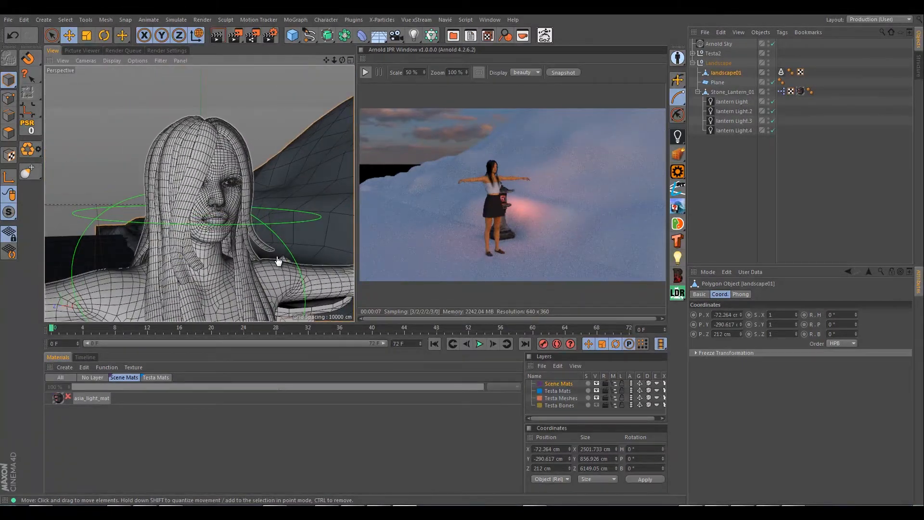
pyautogui.keyDown('alt'); pyautogui.moveTo(273, 269); pyautogui.dragTo(403, 503, button='right'); pyautogui.keyUp('alt')
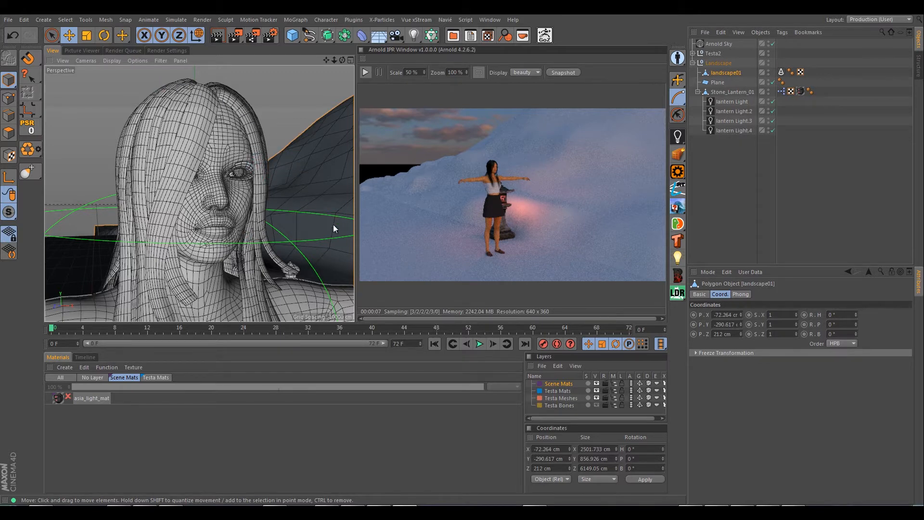
pyautogui.keyDown('alt'); pyautogui.moveTo(261, 231); pyautogui.dragTo(139, 175, button='right'); pyautogui.keyUp('alt')
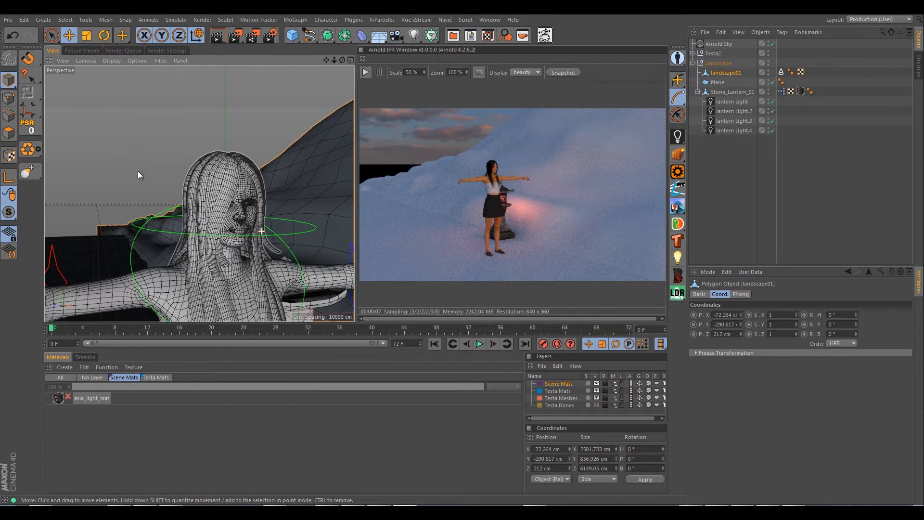
pyautogui.keyDown('alt'); pyautogui.moveTo(139, 175); pyautogui.dragTo(296, 214); pyautogui.keyUp('alt')
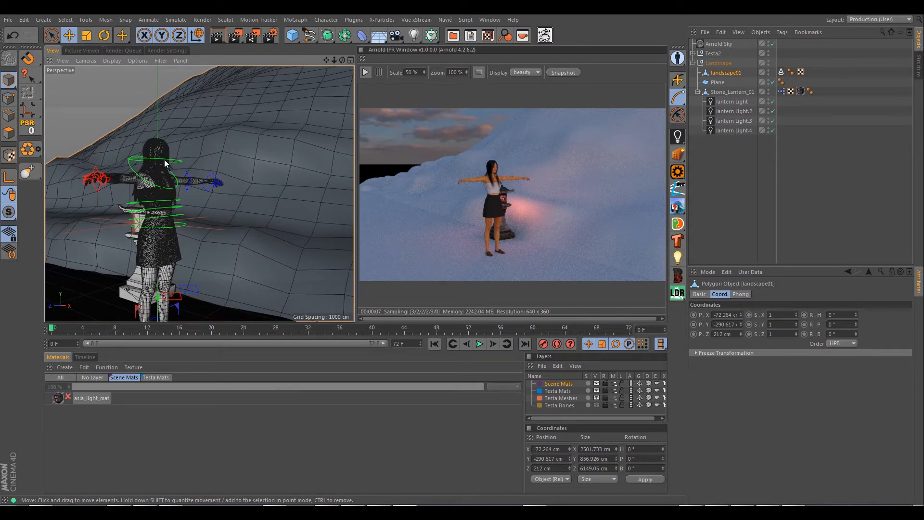
# Step: Open the Windows Calculator over the scene and divide 1280 by 11
pyautogui.press('super')
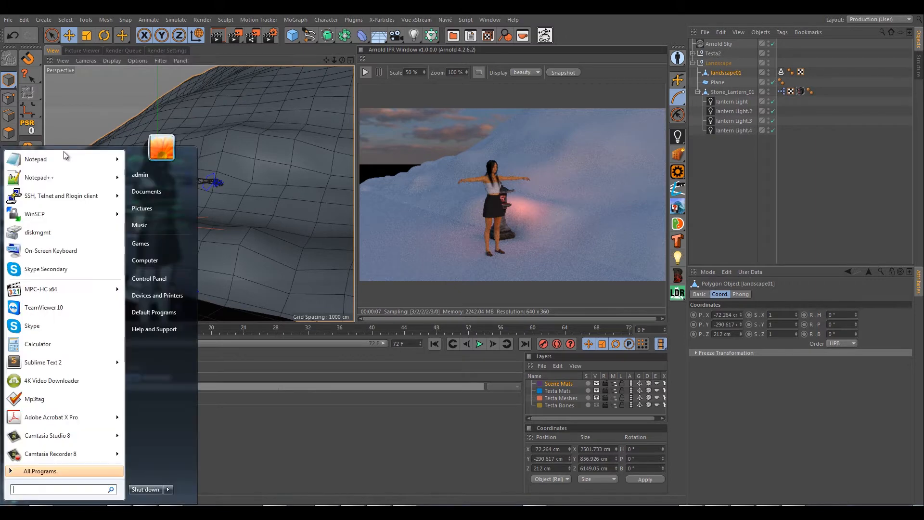
pyautogui.press('Down')
pyautogui.press('Down')
pyautogui.press('Down')
pyautogui.press('Return')
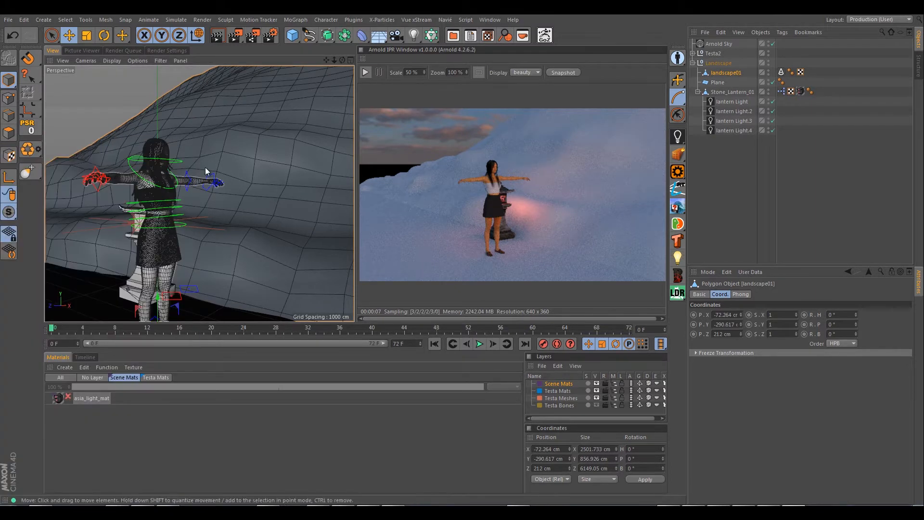
pyautogui.moveTo(425, 262); pyautogui.dragTo(370, 263)
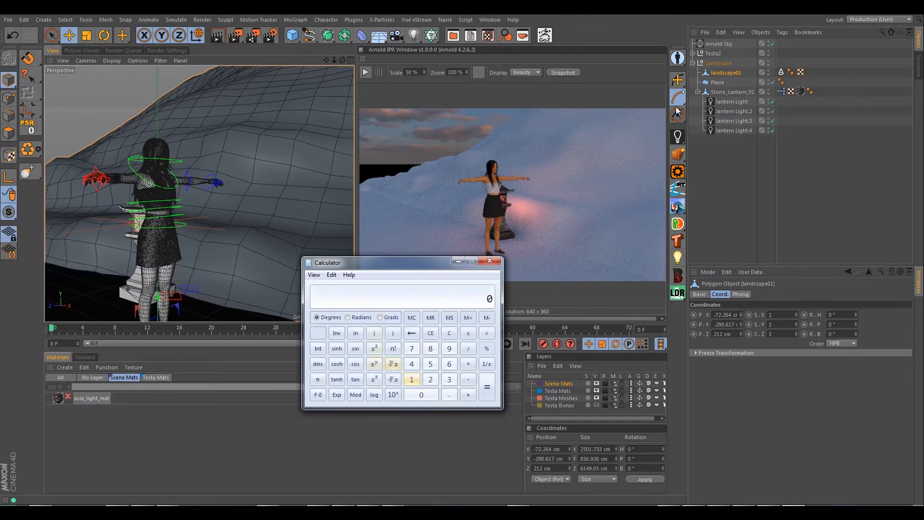
pyautogui.click(412, 379)
pyautogui.write('280')
pyautogui.write('.-')
pyautogui.write('/')
pyautogui.write('11')
pyautogui.press('Return')
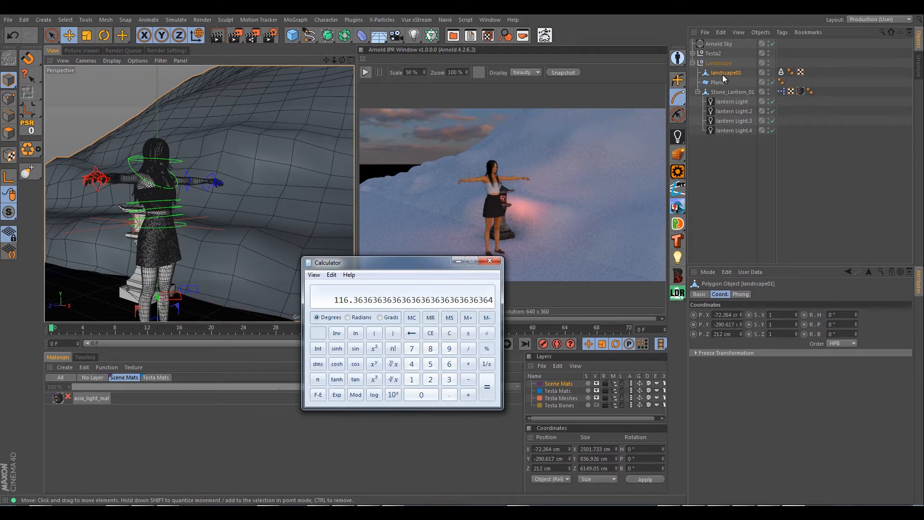
# Step: Move the Calculator clear of the wireframe view, clear the result and divide 4096 by 11
pyautogui.moveTo(392, 263); pyautogui.dragTo(596, 285)
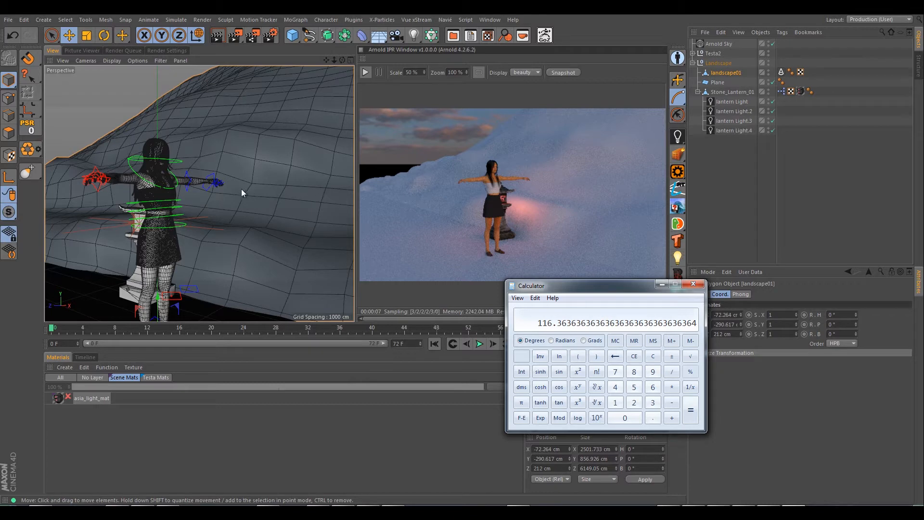
pyautogui.moveTo(591, 285); pyautogui.dragTo(490, 282)
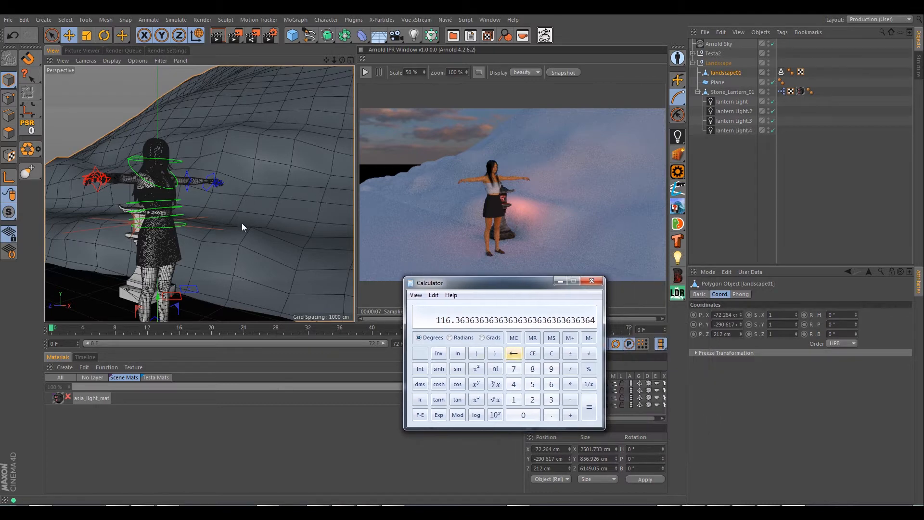
pyautogui.click(551, 353)
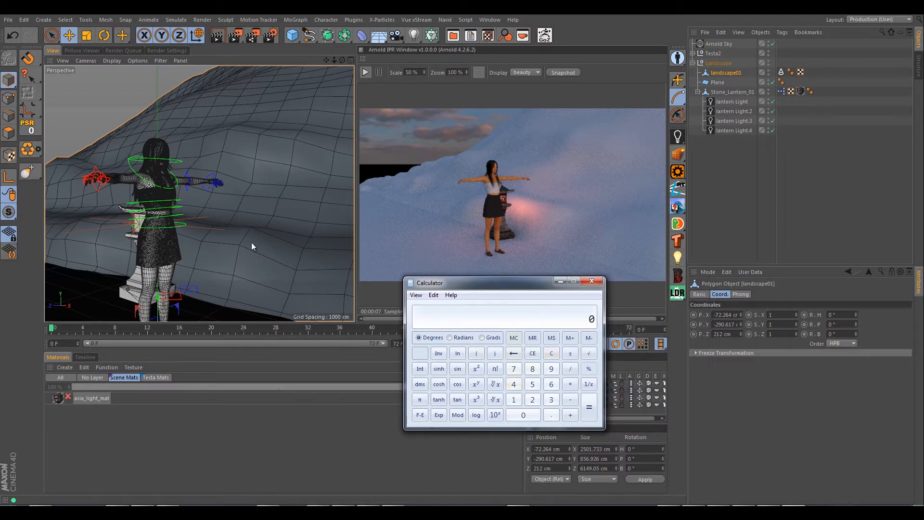
pyautogui.write('40')
pyautogui.write('96*')
pyautogui.write('/11')
pyautogui.press('Return')
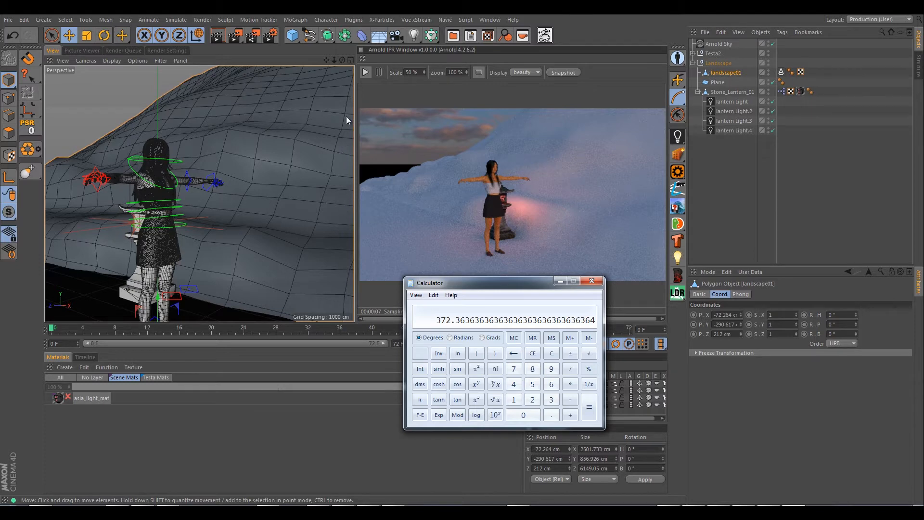
# Step: Inspect the size of the landscape polygons around the figure and stone lantern from close up and from several angles
pyautogui.keyDown('alt'); pyautogui.moveTo(335, 77); pyautogui.dragTo(163, 69, button='right'); pyautogui.keyUp('alt')
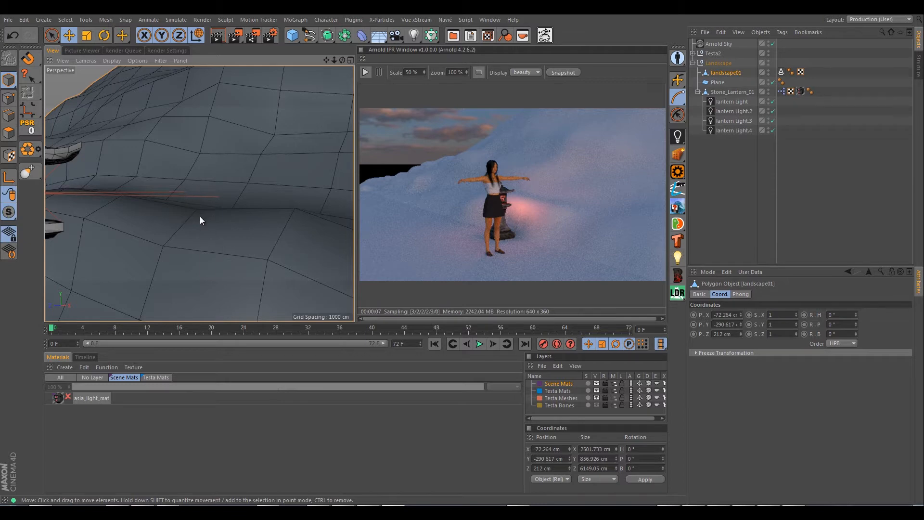
pyautogui.scroll(-10, 194, 241)
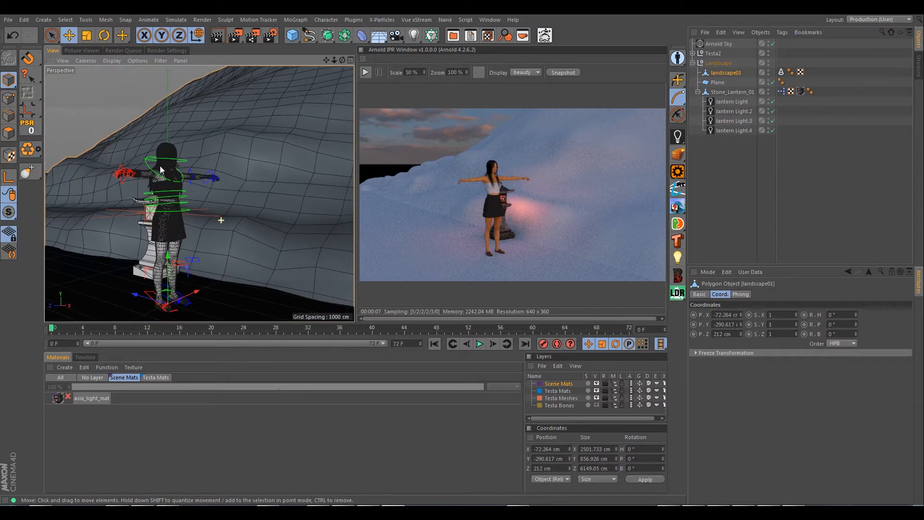
pyautogui.keyDown('alt'); pyautogui.moveTo(162, 170); pyautogui.dragTo(146, 207); pyautogui.keyUp('alt')
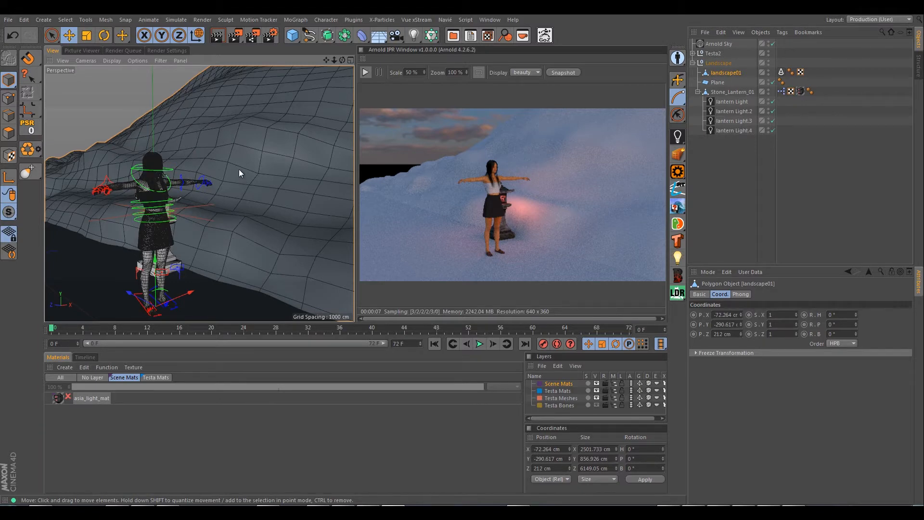
pyautogui.keyDown('alt'); pyautogui.moveTo(265, 250); pyautogui.dragTo(211, 126); pyautogui.keyUp('alt')
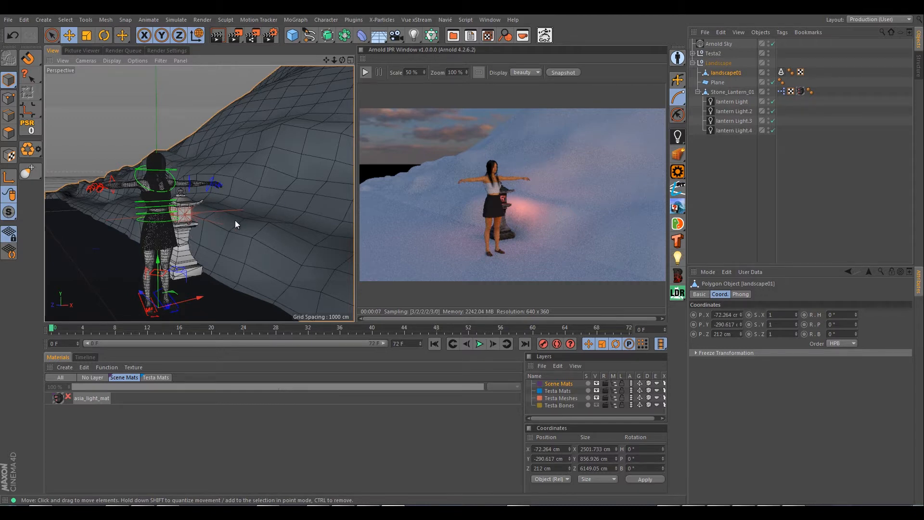
pyautogui.keyDown('alt'); pyautogui.moveTo(206, 230); pyautogui.dragTo(227, 197); pyautogui.keyUp('alt')
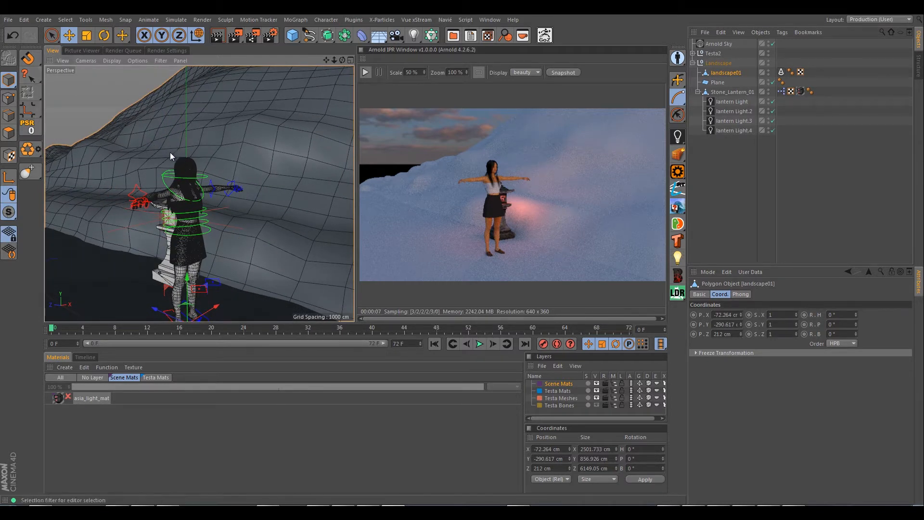
# Step: Select the visible landscape polygons behind and around the figure with Rectangle Selection in polygon mode
pyautogui.press('9')
pyautogui.click(52, 35)
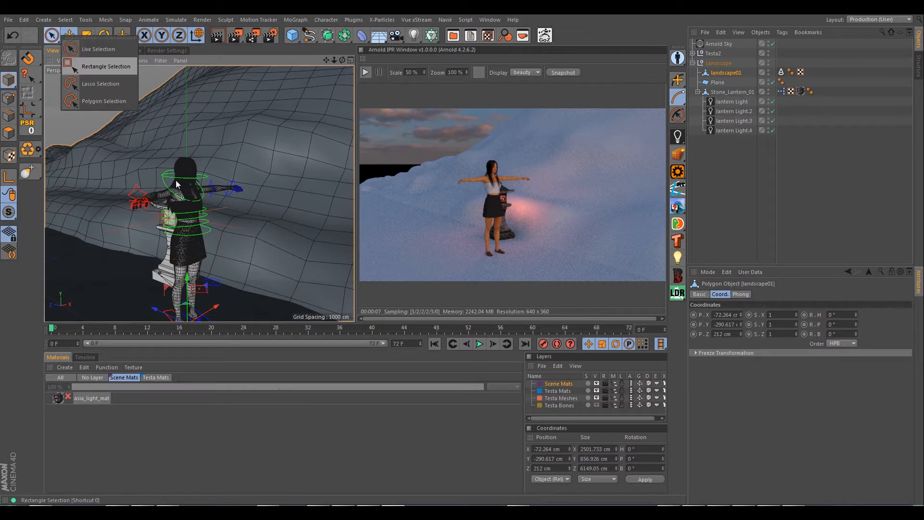
pyautogui.click(106, 67)
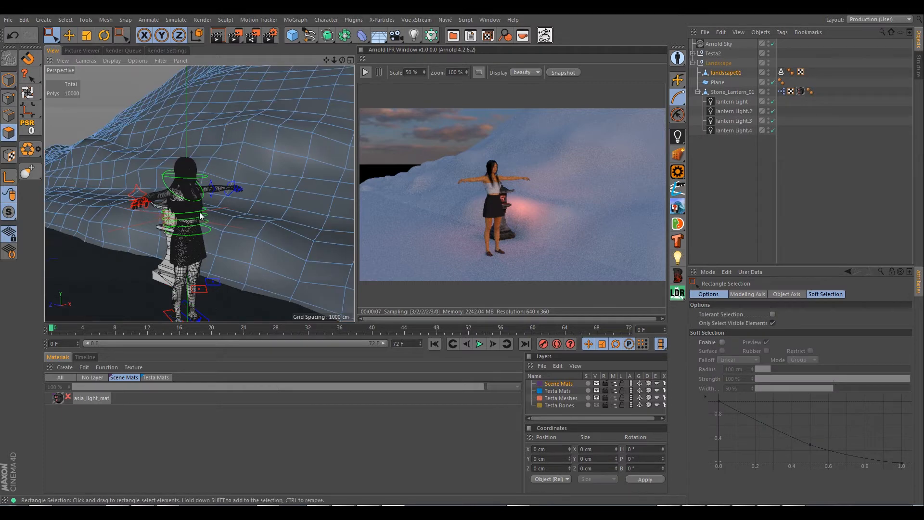
pyautogui.moveTo(47, 110); pyautogui.dragTo(337, 282)
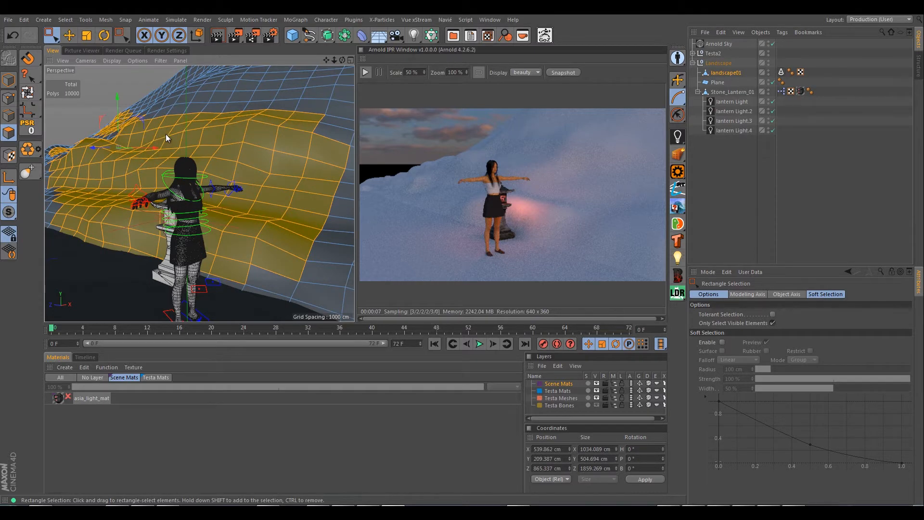
# Step: Examine how much of the whole landscape the selected polygons cover, from far away, above and close to the figure
pyautogui.scroll(-10, 166, 134)
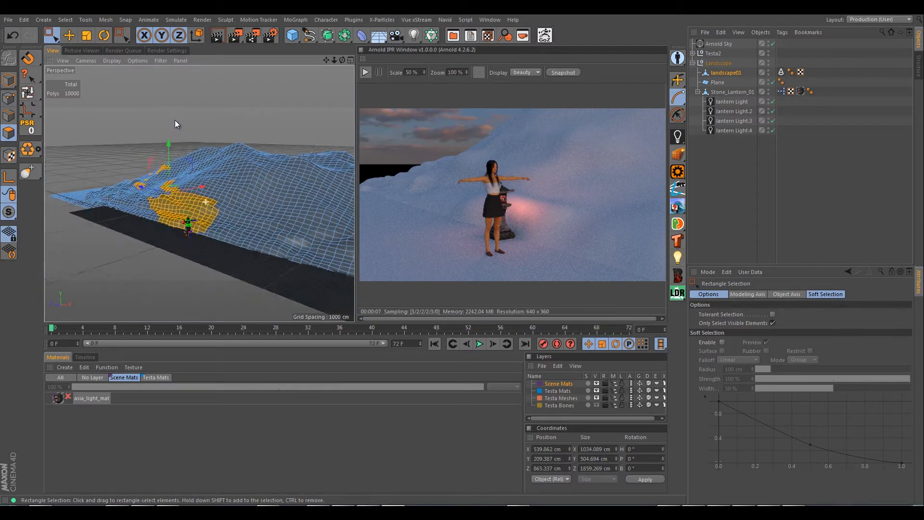
pyautogui.keyDown('alt'); pyautogui.moveTo(174, 124); pyautogui.dragTo(209, 127); pyautogui.keyUp('alt')
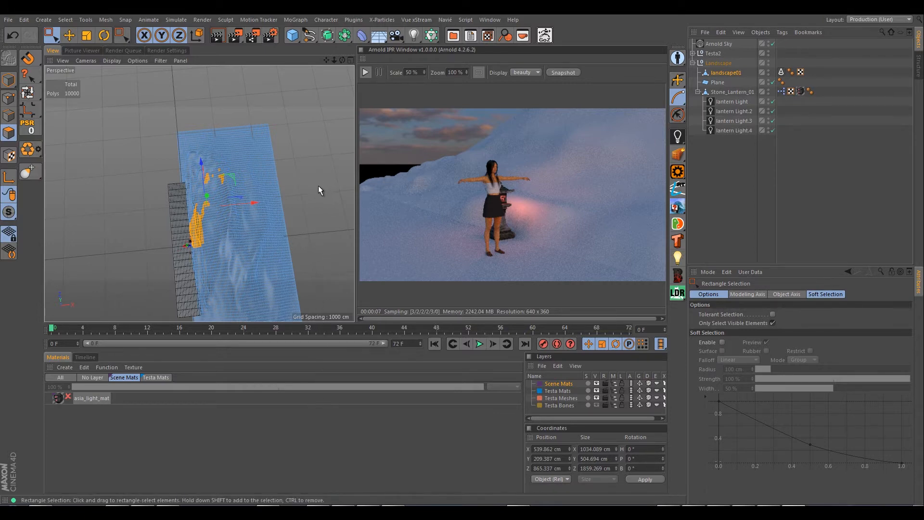
pyautogui.keyDown('alt'); pyautogui.moveTo(336, 311); pyautogui.dragTo(298, 296); pyautogui.keyUp('alt')
pyautogui.scroll(10, 241, 292)
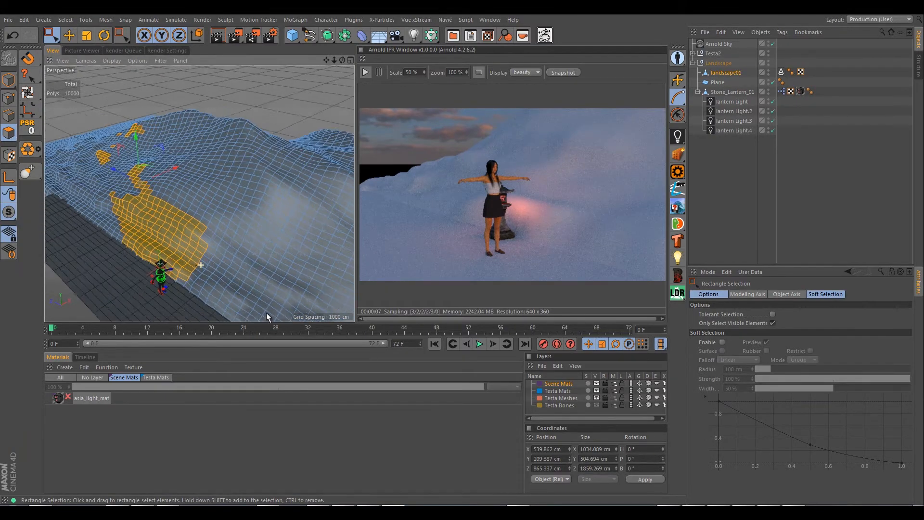
pyautogui.keyDown('alt'); pyautogui.moveTo(214, 302); pyautogui.dragTo(111, 137); pyautogui.keyUp('alt')
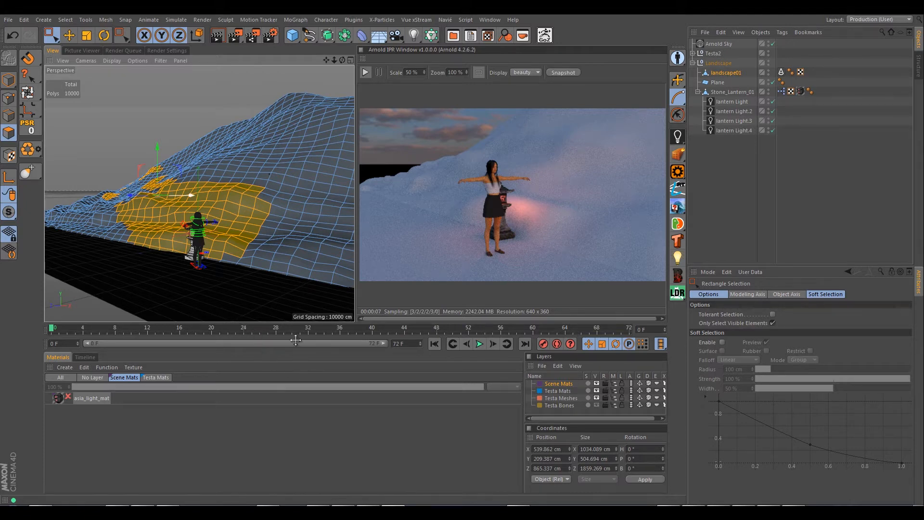
pyautogui.keyDown('alt'); pyautogui.moveTo(220, 223); pyautogui.dragTo(356, 220, button='right'); pyautogui.keyUp('alt')
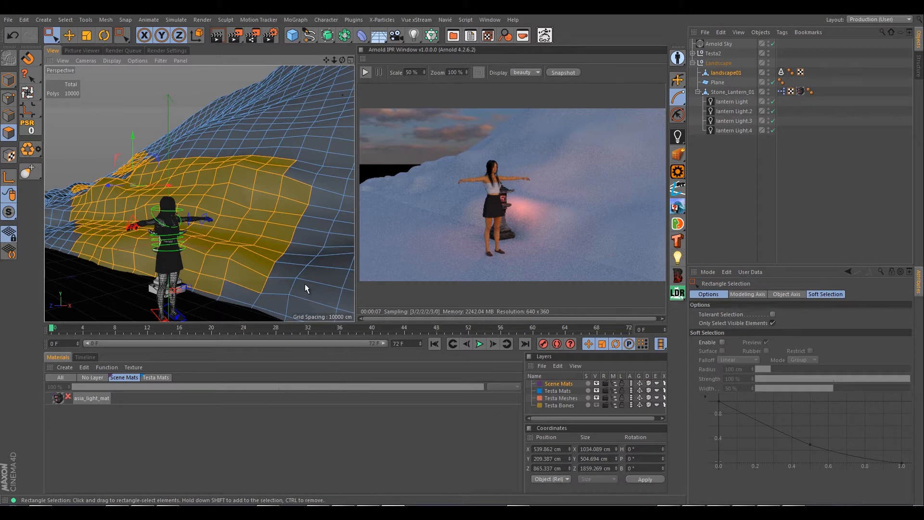
pyautogui.keyDown('alt'); pyautogui.moveTo(305, 284); pyautogui.dragTo(298, 341, button='middle'); pyautogui.keyUp('alt')
pyautogui.scroll(3, 287, 371)
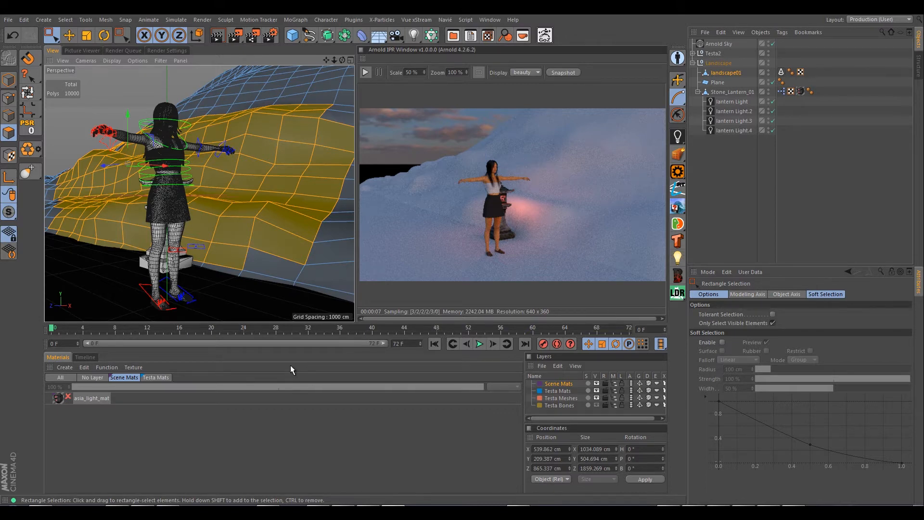
pyautogui.keyDown('alt'); pyautogui.moveTo(296, 382); pyautogui.dragTo(315, 386, button='right'); pyautogui.keyUp('alt')
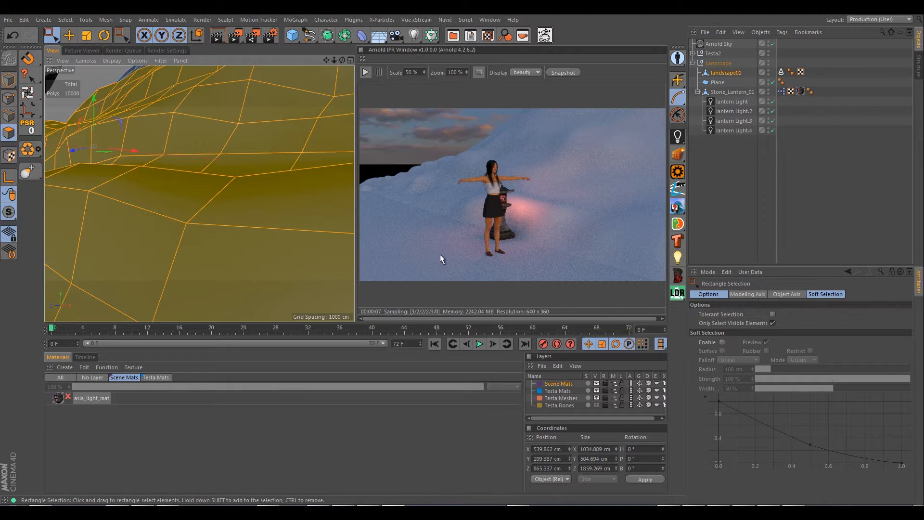
pyautogui.scroll(-6, 448, 233)
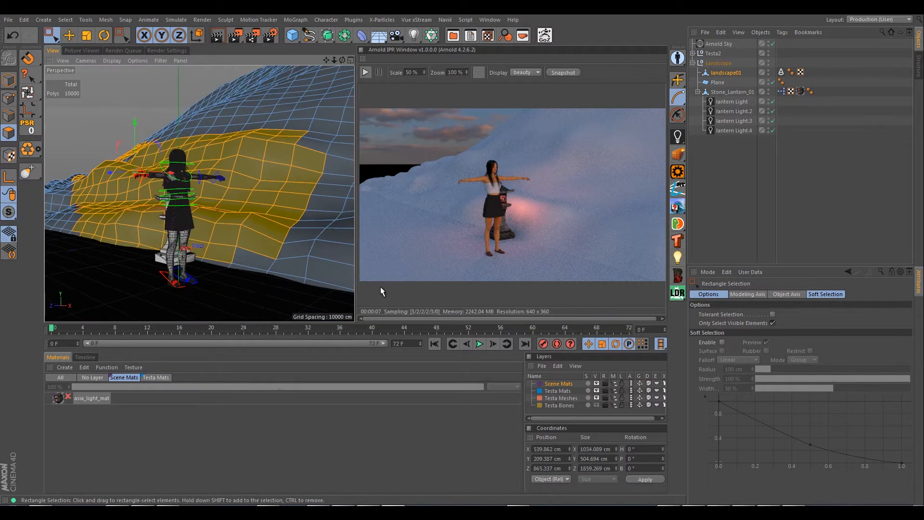
pyautogui.moveTo(380, 287)
pyautogui.keyDown('alt'); pyautogui.mouseDown()
pyautogui.moveTo(352, 270)
pyautogui.moveTo(367, 279)
pyautogui.mouseUp(); pyautogui.keyUp('alt')
pyautogui.keyDown('alt'); pyautogui.moveTo(379, 316); pyautogui.dragTo(402, 353); pyautogui.keyUp('alt')
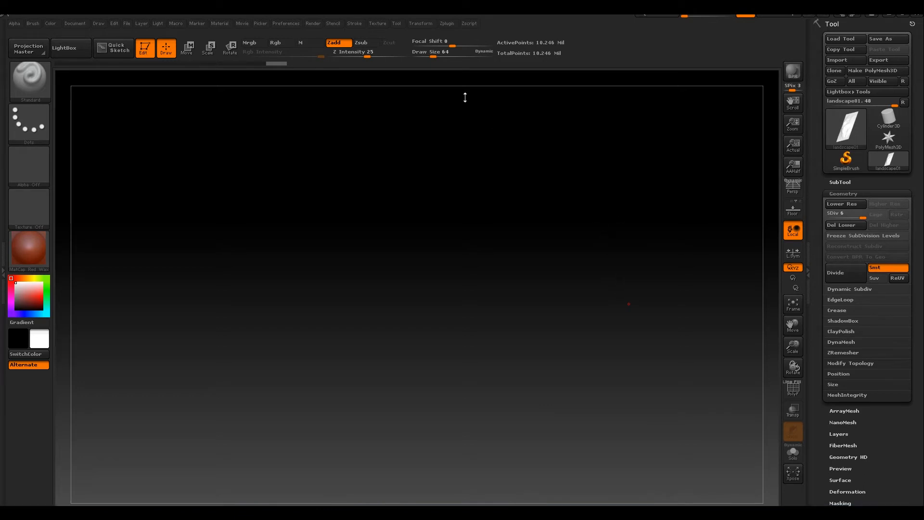
# Step: Activate surface noise on the landscape and accept the current NoiseMaker settings
pyautogui.moveTo(445, 19)
pyautogui.mouseDown()
pyautogui.moveTo(507, 203)
pyautogui.moveTo(476, 134)
pyautogui.moveTo(488, 142)
pyautogui.moveTo(484, 218)
pyautogui.moveTo(486, 169)
pyautogui.mouseUp()
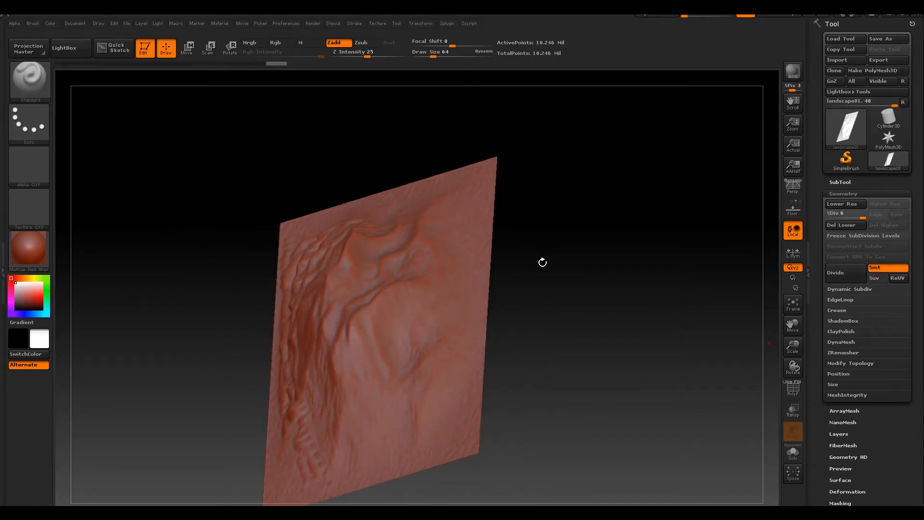
pyautogui.moveTo(819, 273); pyautogui.dragTo(819, 128)
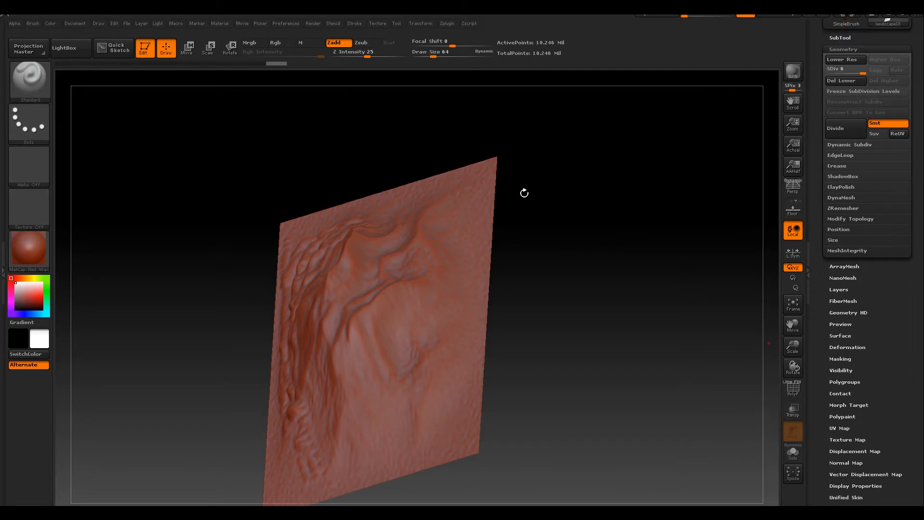
pyautogui.click(839, 335)
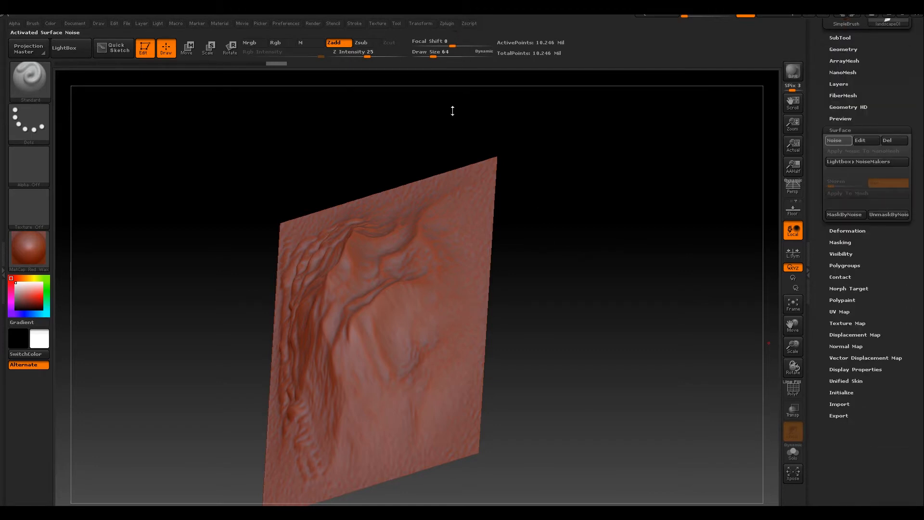
pyautogui.click(859, 140)
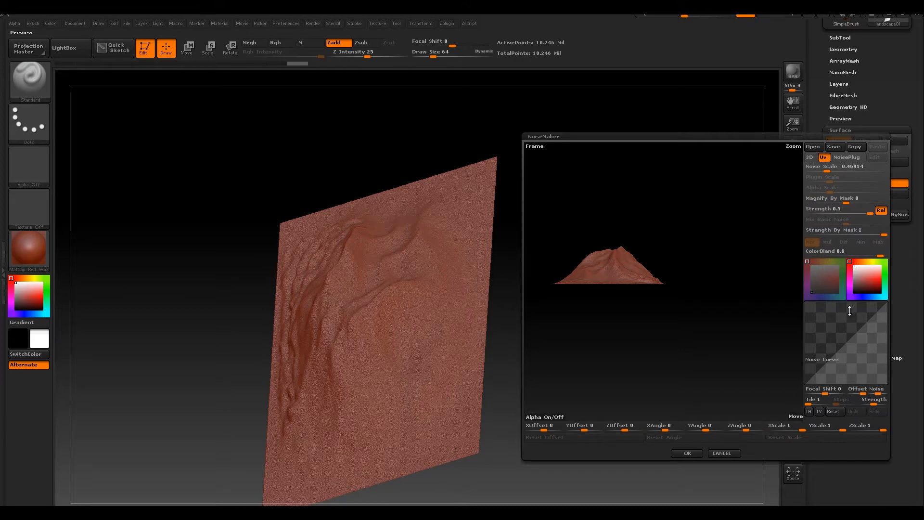
pyautogui.press('Return')
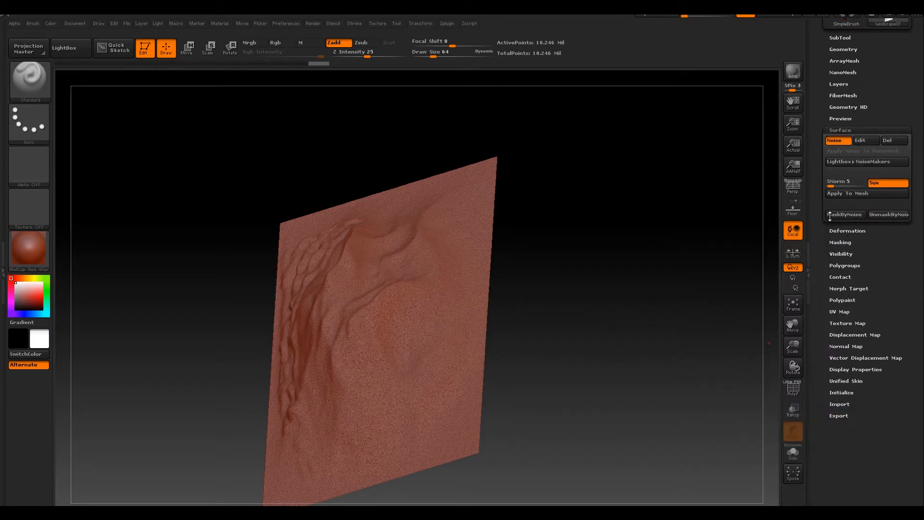
# Step: Start saving the landscape tool under the file name landscape00.ztl and go to the H: drive
pyautogui.moveTo(829, 216); pyautogui.dragTo(833, 248)
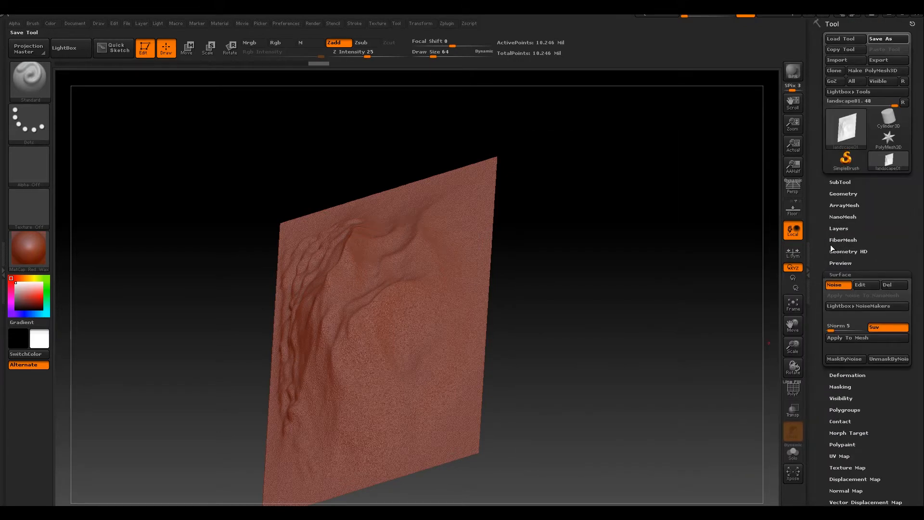
pyautogui.hotkey('ctrl', 's')
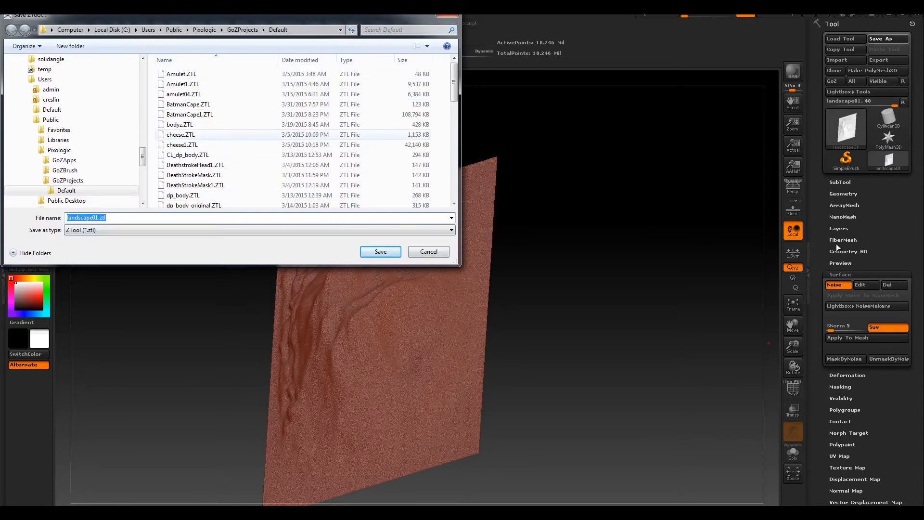
pyautogui.press('End')
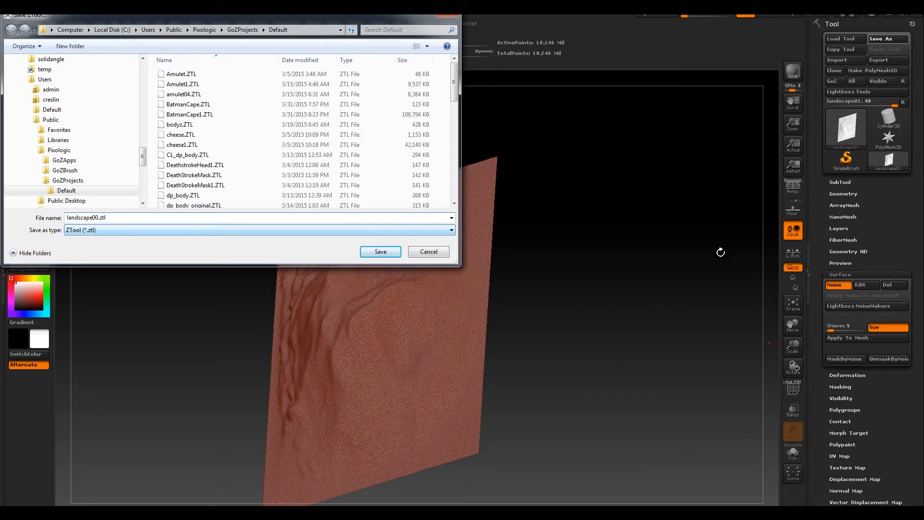
pyautogui.hotkey('alt', 'd')
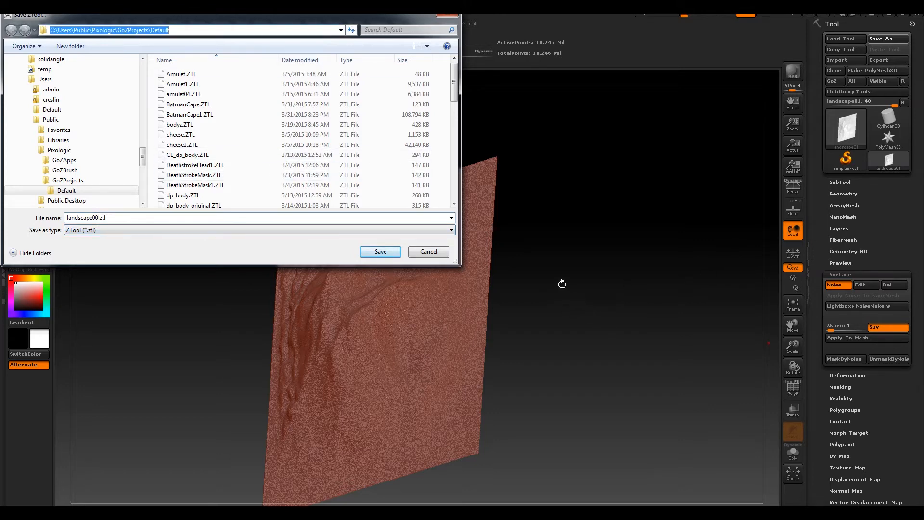
pyautogui.write('H:\\')
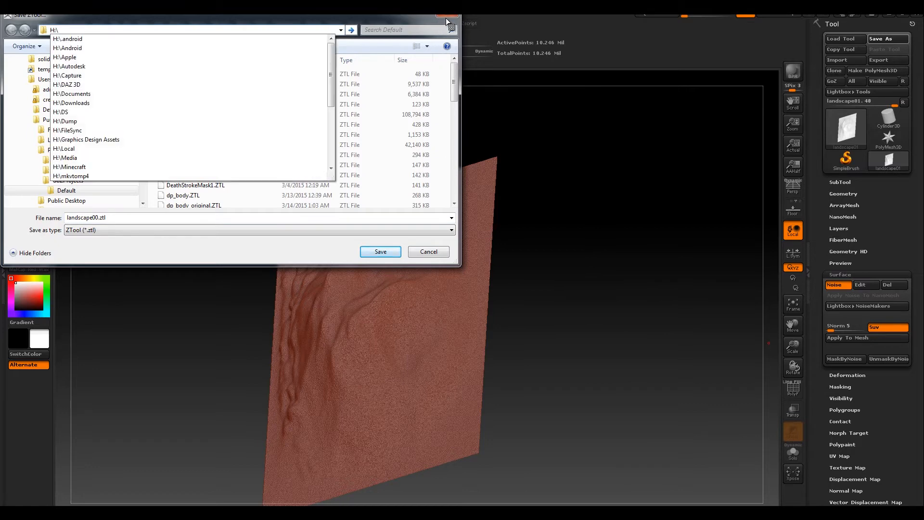
pyautogui.press('Return')
# Step: Open the Documents folder on the H: drive as the location for the saved tool
pyautogui.scroll(-6, 484, 175)
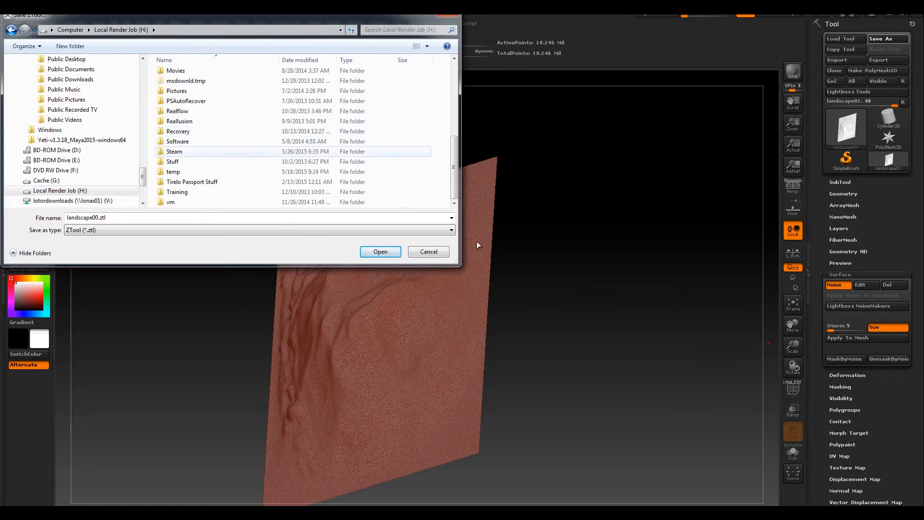
pyautogui.scroll(2, 478, 150)
pyautogui.scroll(-2, 477, 146)
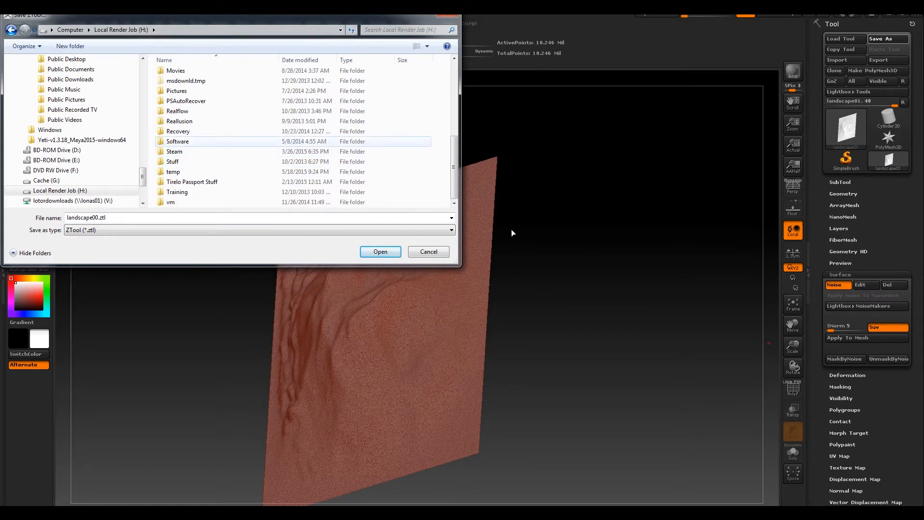
pyautogui.click(506, 266)
pyautogui.press('t')
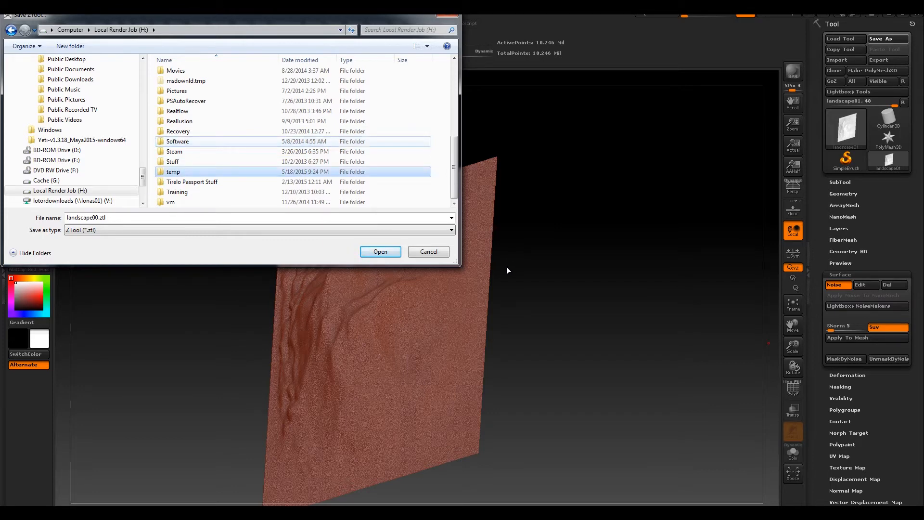
pyautogui.press('d')
pyautogui.press('d')
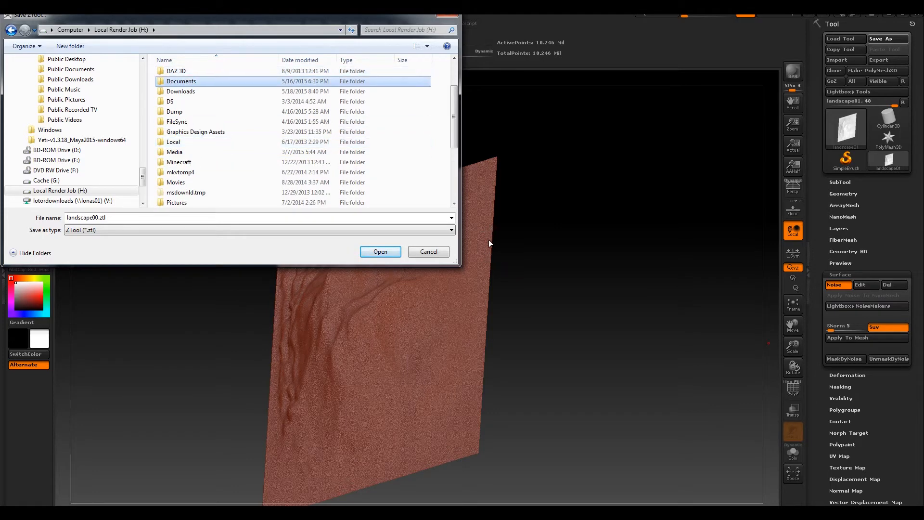
pyautogui.press('Return')
# Step: Save landscape00.ztl in the zbrush folder inside Testa2\arnold_landscape
pyautogui.press('d')
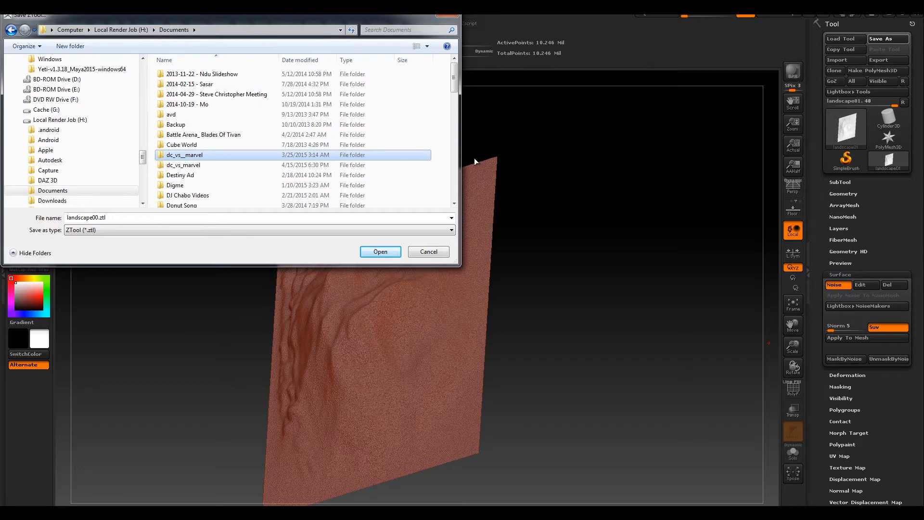
pyautogui.press('t')
pyautogui.press('t')
pyautogui.press('Return')
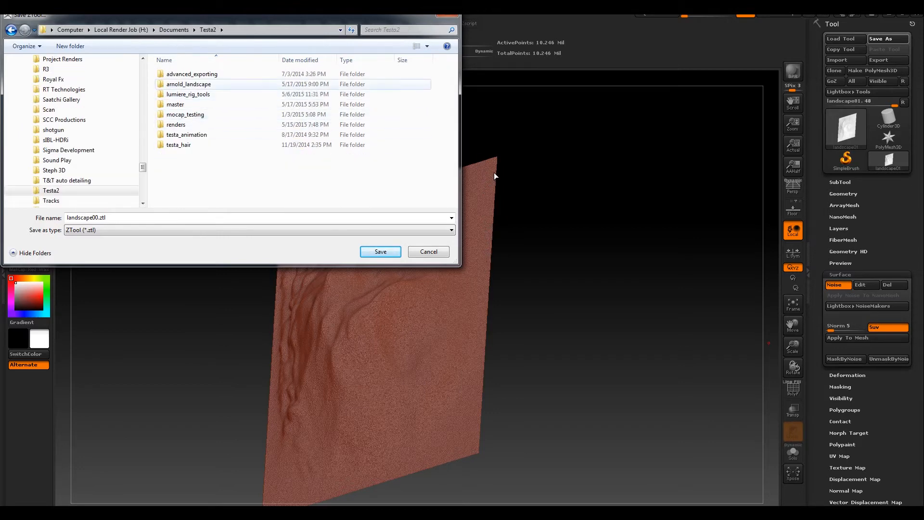
pyautogui.press('Return')
pyautogui.press('z')
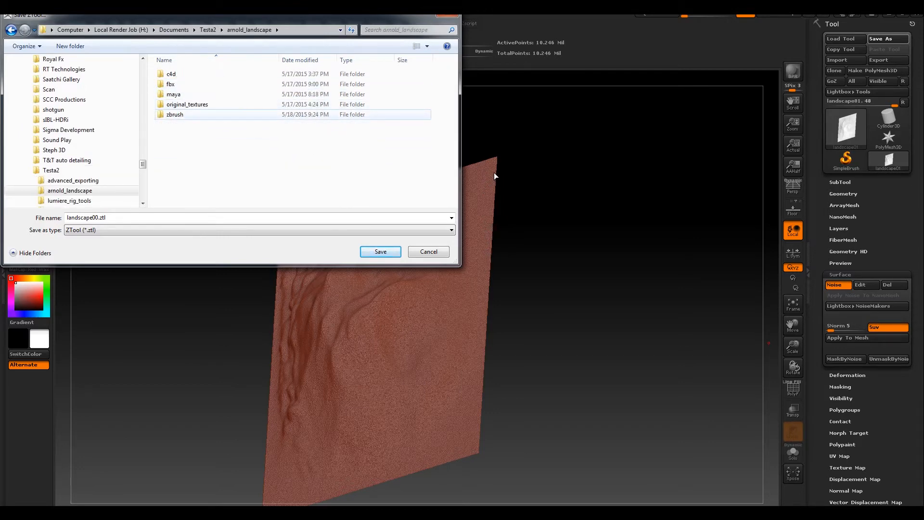
pyautogui.press('Return')
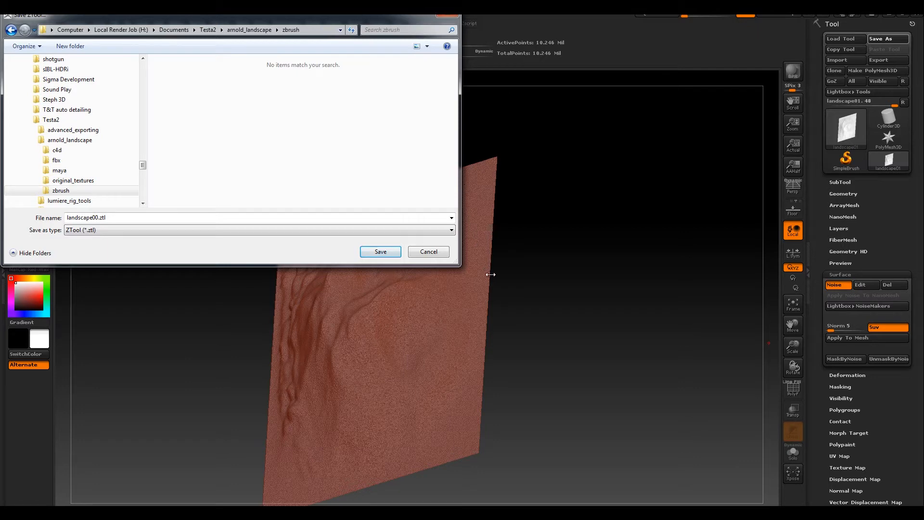
pyautogui.press('Return')
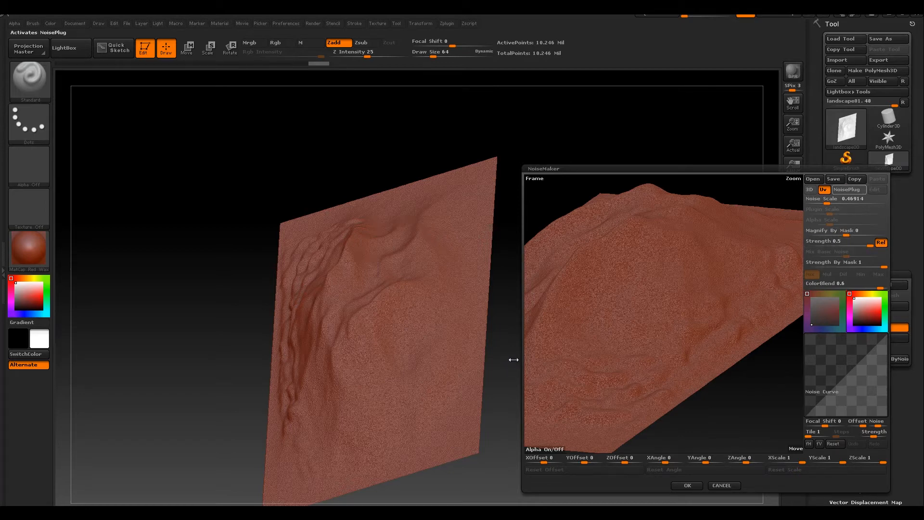
# Step: Enable NoisePlug, choose the Erosion noise type, and move its settings window clear of the noise preview
pyautogui.click(846, 189)
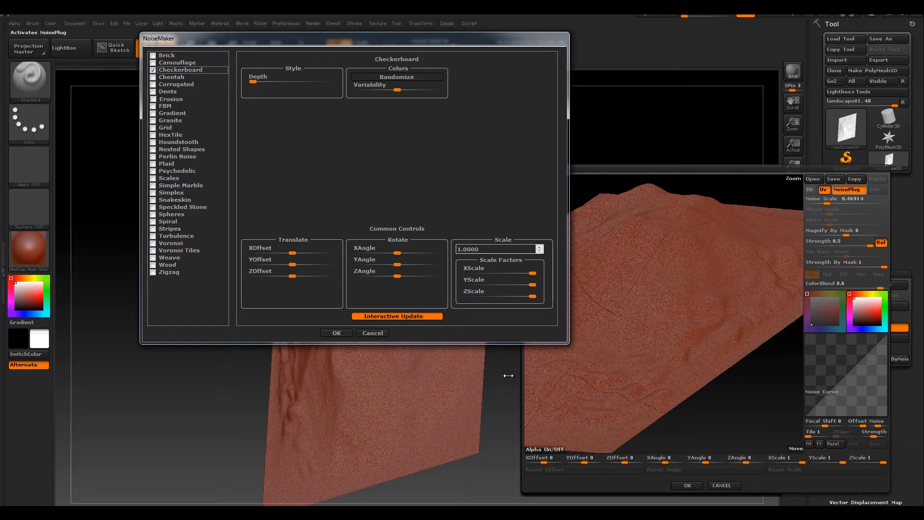
pyautogui.click(170, 98)
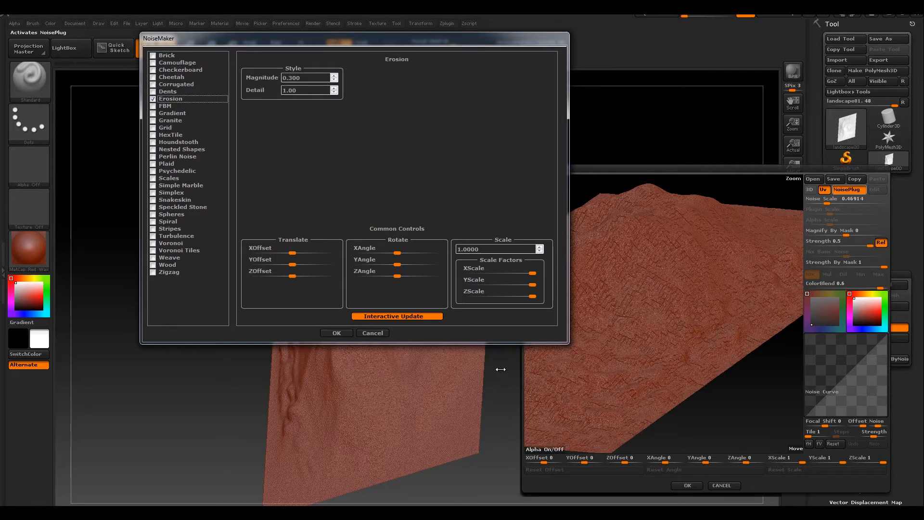
pyautogui.moveTo(354, 38); pyautogui.dragTo(259, 86)
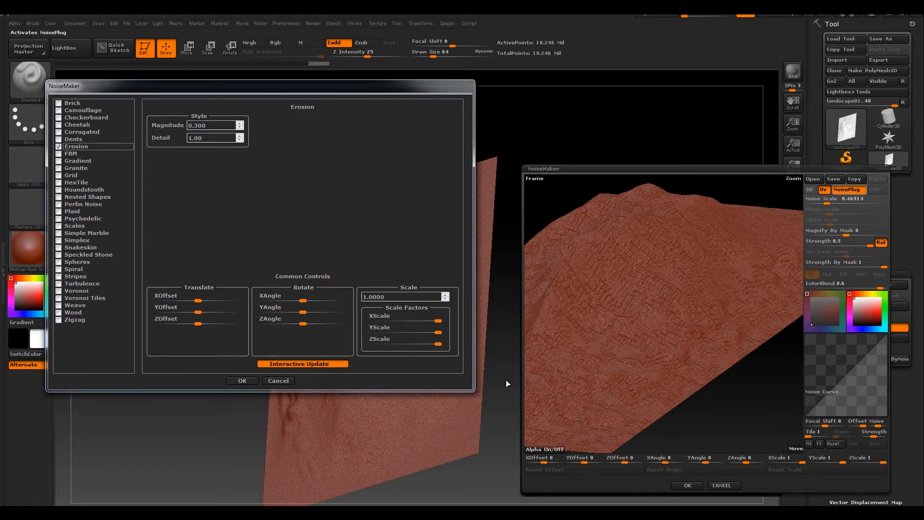
# Step: Try stronger Erosion magnitudes, settle on 0.301, and set the detail to 2.00
pyautogui.click(239, 123)
pyautogui.click(239, 123)
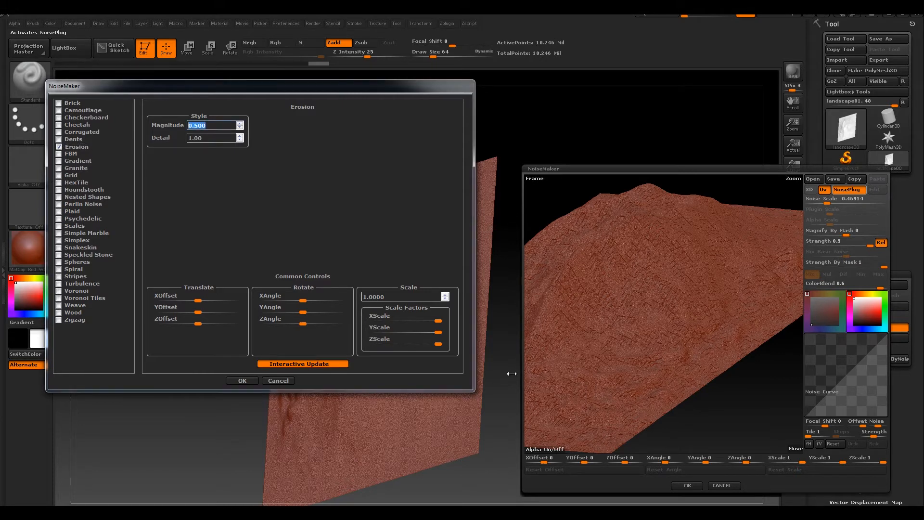
pyautogui.press('Up')
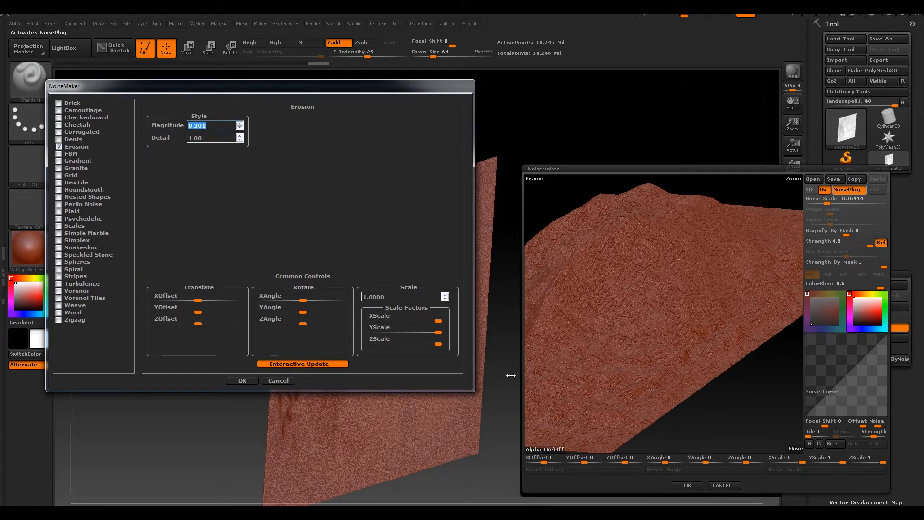
pyautogui.press('Tab')
pyautogui.press('Up')
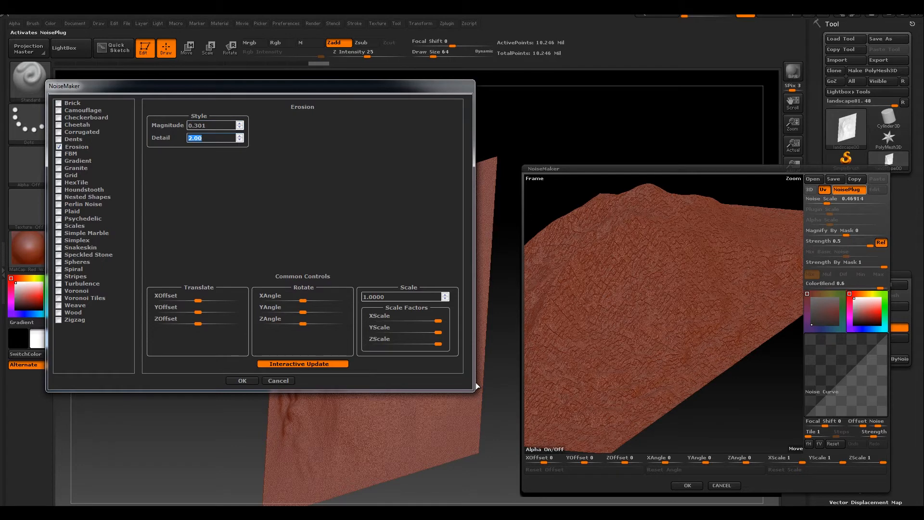
pyautogui.press('Down')
pyautogui.press('Down')
# Step: Try larger and smaller overall scales for the Erosion noise and set the scale to 0.4
pyautogui.press('Tab')
pyautogui.press('Up')
pyautogui.press('Up')
pyautogui.press('Up')
pyautogui.press('Up')
pyautogui.press('Up')
pyautogui.press('Up')
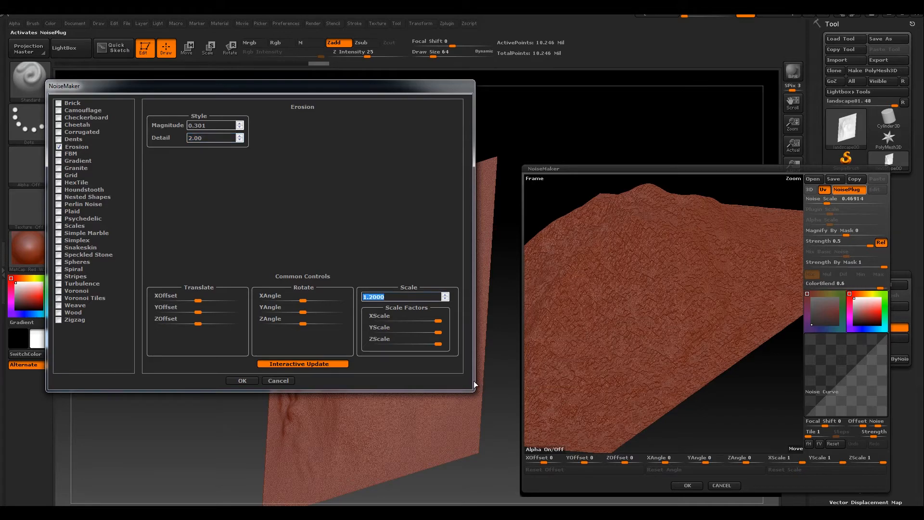
pyautogui.press('Up')
pyautogui.press('Up')
pyautogui.press('Up')
pyautogui.press('Up')
pyautogui.press('Up')
pyautogui.press('Up')
pyautogui.press('Up')
pyautogui.press('Up')
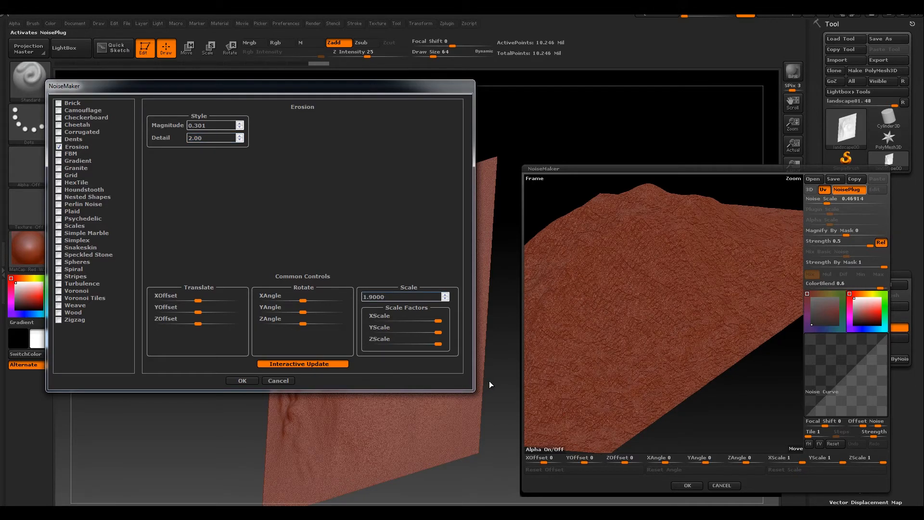
pyautogui.press('Down')
pyautogui.press('Down')
pyautogui.press('Down')
pyautogui.press('Down')
pyautogui.press('Down')
pyautogui.press('Down')
pyautogui.press('Down')
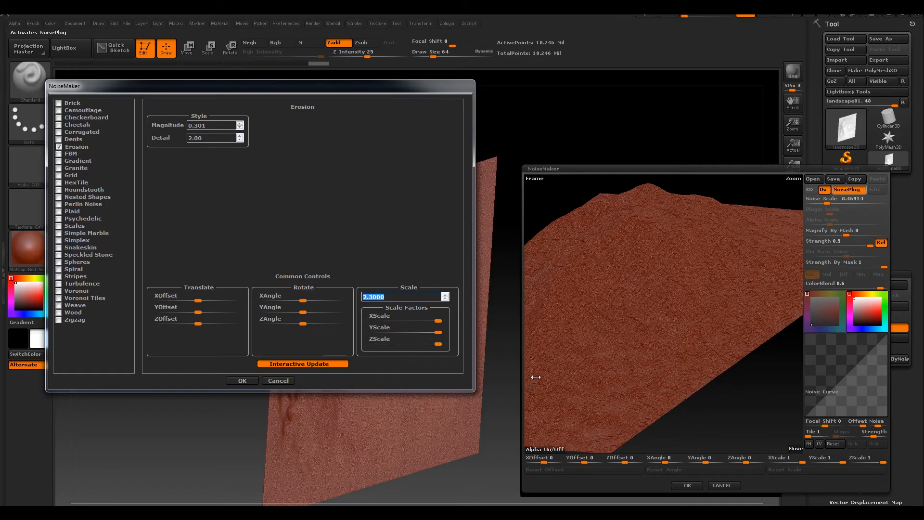
pyautogui.press('Down')
pyautogui.press('Down')
pyautogui.press('Down')
pyautogui.press('Down')
pyautogui.press('Down')
pyautogui.press('Down')
pyautogui.press('Down')
pyautogui.press('Down')
pyautogui.press('Down')
pyautogui.press('Down')
pyautogui.press('Down')
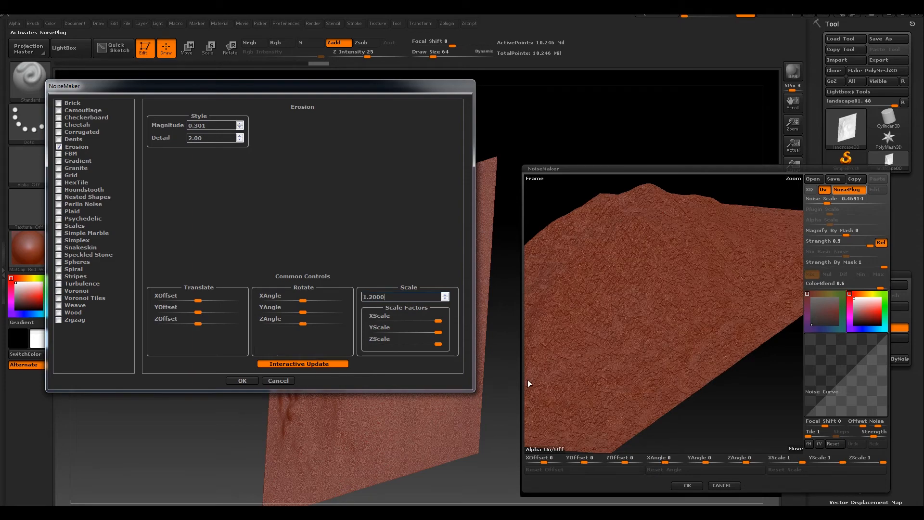
pyautogui.press('Down')
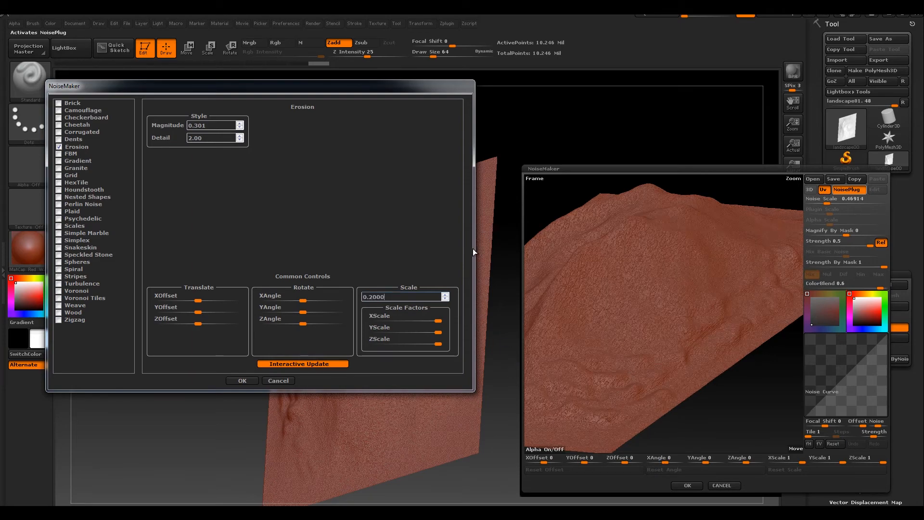
pyautogui.press('Down')
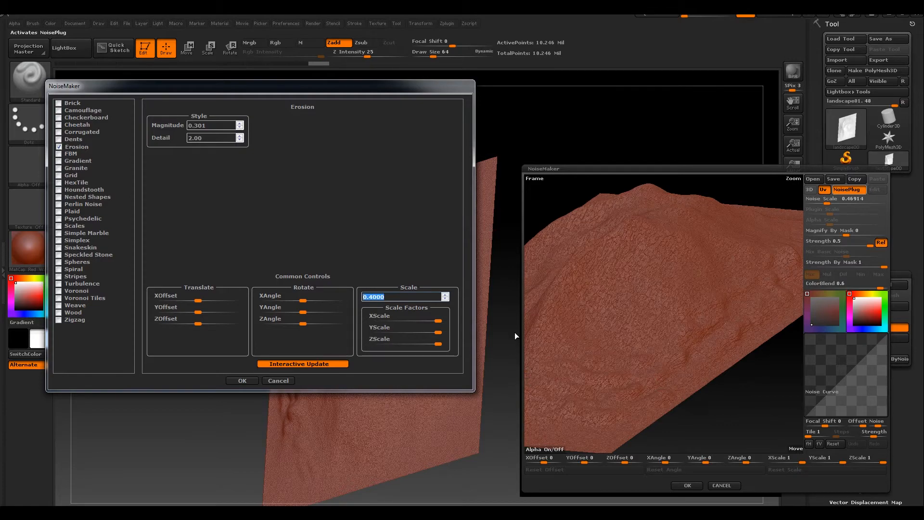
# Step: Try much lower X scale factors for the Erosion noise and leave it slightly below its maximum
pyautogui.moveTo(438, 320); pyautogui.dragTo(403, 320)
pyautogui.press('Left')
pyautogui.press('Left')
pyautogui.press('Left')
pyautogui.press('Left')
pyautogui.press('Left')
pyautogui.press('Left')
pyautogui.press('Left')
pyautogui.press('Left')
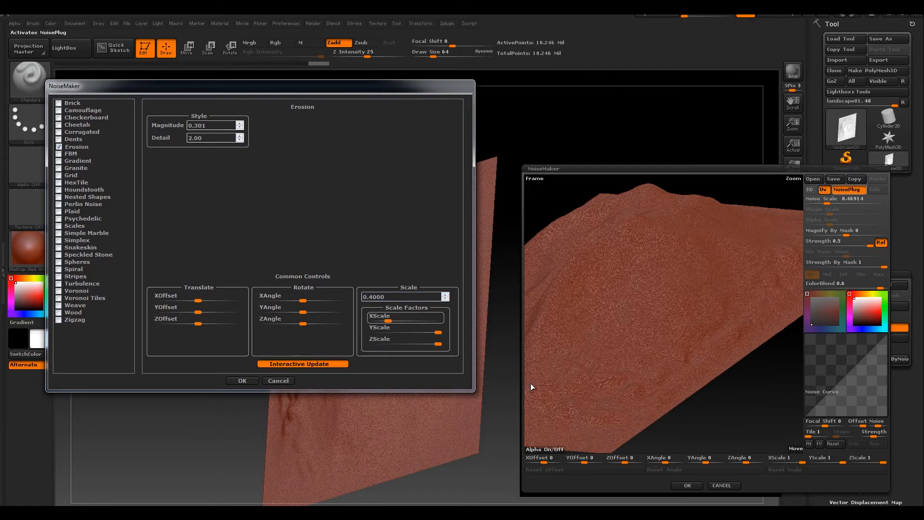
pyautogui.press('Right')
pyautogui.press('Right')
pyautogui.press('Right')
pyautogui.press('Right')
pyautogui.press('Right')
pyautogui.press('Right')
pyautogui.press('Right')
pyautogui.press('Right')
pyautogui.press('Right')
pyautogui.press('Right')
pyautogui.press('Right')
pyautogui.press('Right')
pyautogui.press('Right')
# Step: Lower the Erosion noise's Y scale factor and leave it slightly below its maximum
pyautogui.press('Tab')
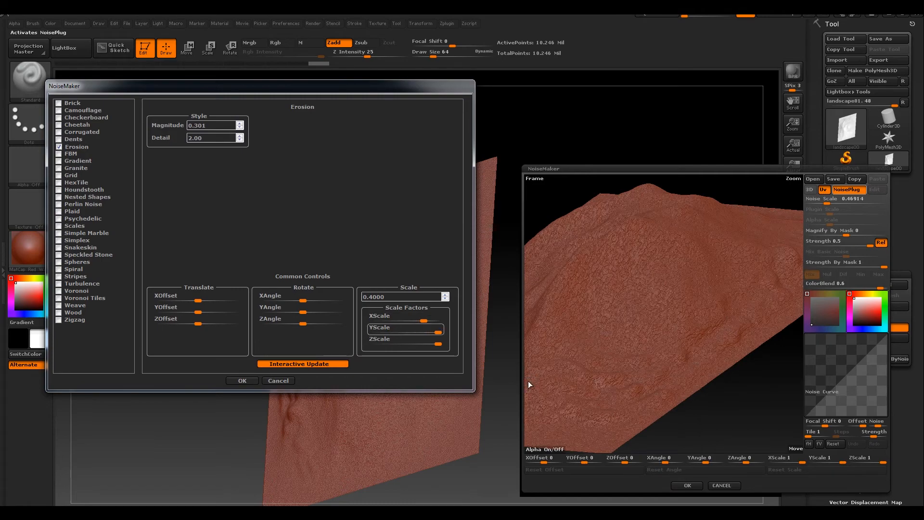
pyautogui.press('Left')
pyautogui.press('Left')
pyautogui.press('Left')
pyautogui.press('Left')
pyautogui.press('Left')
pyautogui.press('Left')
pyautogui.press('Left')
pyautogui.press('Left')
pyautogui.press('Left')
pyautogui.press('Left')
pyautogui.press('Left')
pyautogui.press('Left')
pyautogui.press('Right')
pyautogui.press('Right')
pyautogui.press('Right')
pyautogui.press('Right')
pyautogui.press('Right')
pyautogui.press('Right')
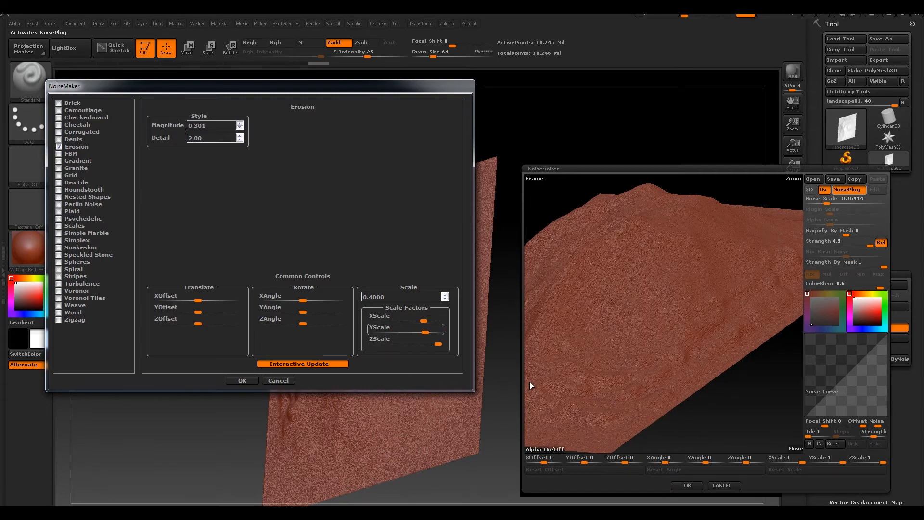
pyautogui.press('Right')
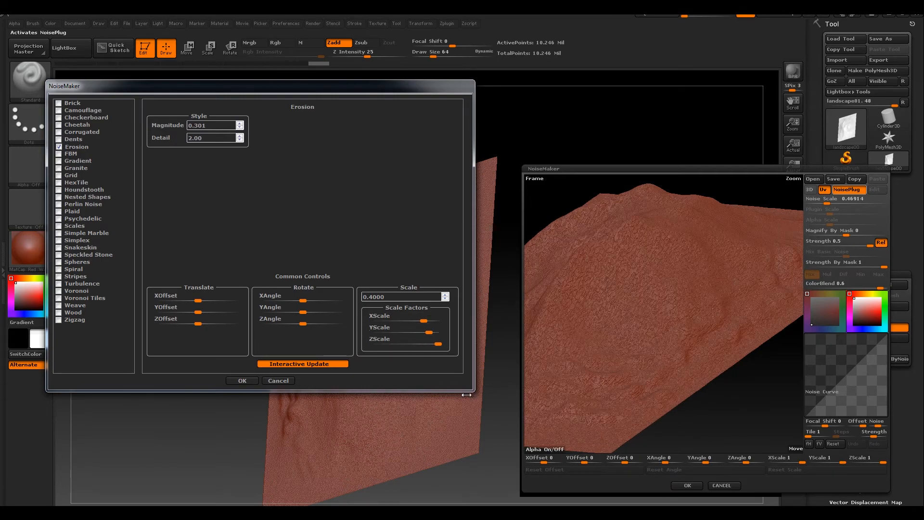
# Step: Rotate the Erosion noise, setting its X angle to 43 and its Y angle to -5
pyautogui.press('Tab')
pyautogui.press('Left')
pyautogui.press('Left')
pyautogui.press('Left')
pyautogui.press('Left')
pyautogui.press('Left')
pyautogui.press('Left')
pyautogui.press('Left')
pyautogui.press('Left')
pyautogui.press('Left')
pyautogui.press('Tab')
pyautogui.press('Right')
pyautogui.press('Right')
pyautogui.press('Right')
pyautogui.press('Right')
pyautogui.press('Right')
pyautogui.press('Right')
pyautogui.press('Right')
pyautogui.press('Left')
pyautogui.press('Left')
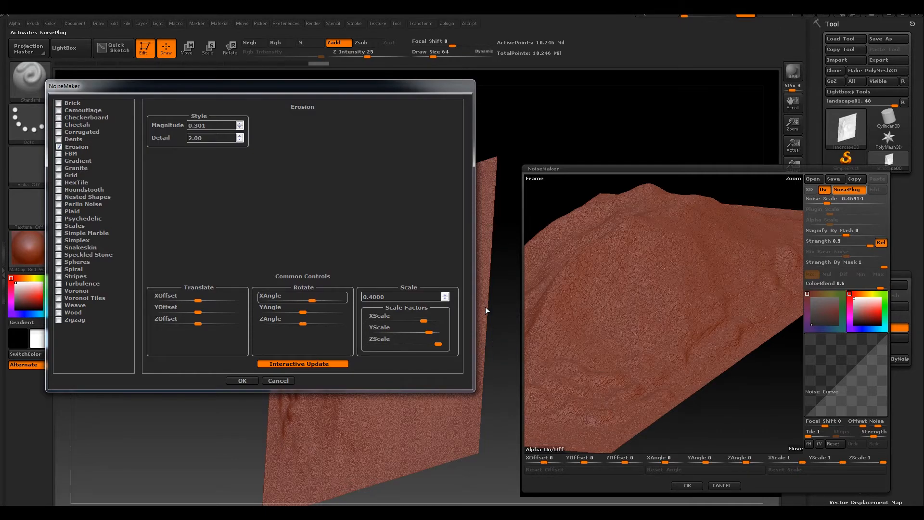
pyautogui.press('Tab')
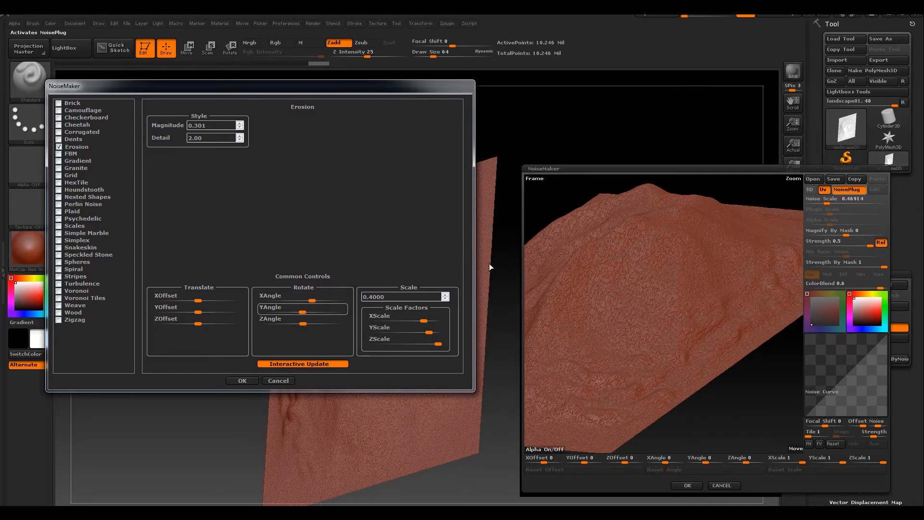
pyautogui.press('Left')
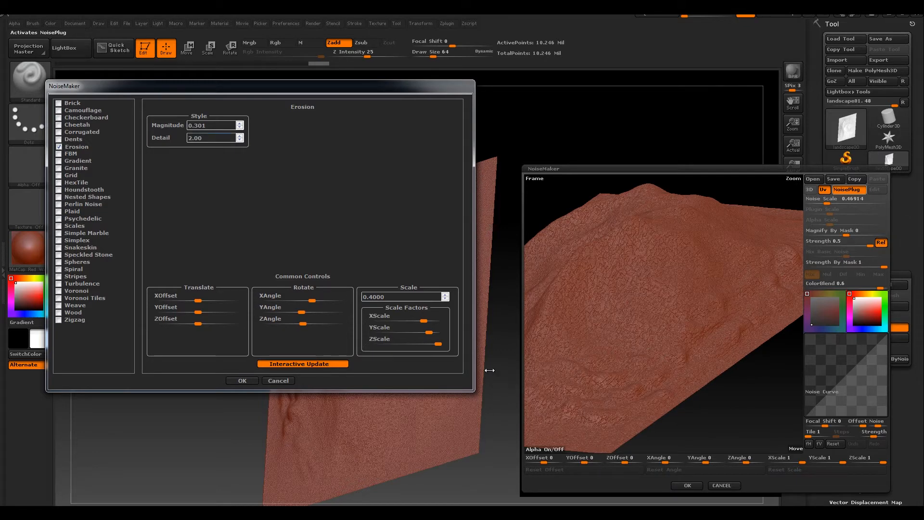
# Step: Try higher and lower Erosion magnitudes, settle on 0.601, and accept the noise settings
pyautogui.press('Up')
pyautogui.press('Up')
pyautogui.press('Up')
pyautogui.press('Up')
pyautogui.press('Up')
pyautogui.press('Up')
pyautogui.press('Up')
pyautogui.press('Down')
pyautogui.press('Down')
pyautogui.press('Down')
pyautogui.press('Down')
pyautogui.press('Up')
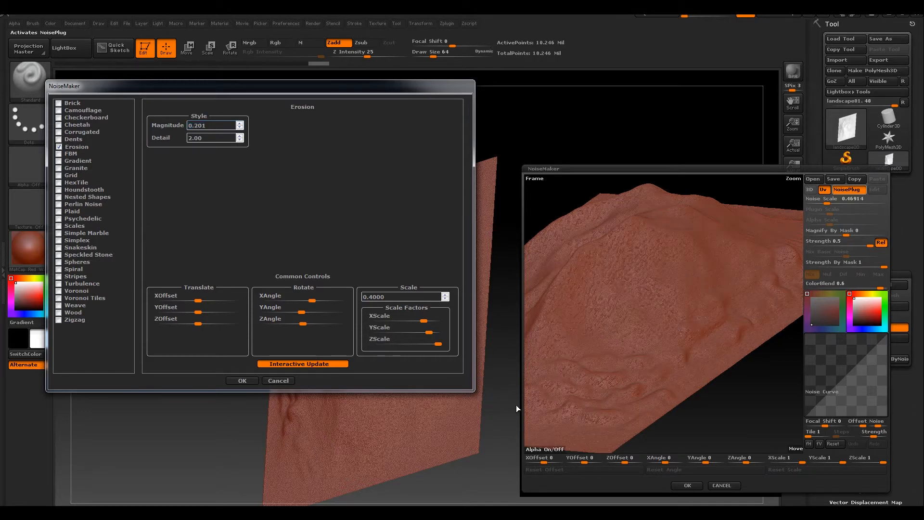
pyautogui.press('Up')
pyautogui.press('Up')
pyautogui.press('Up')
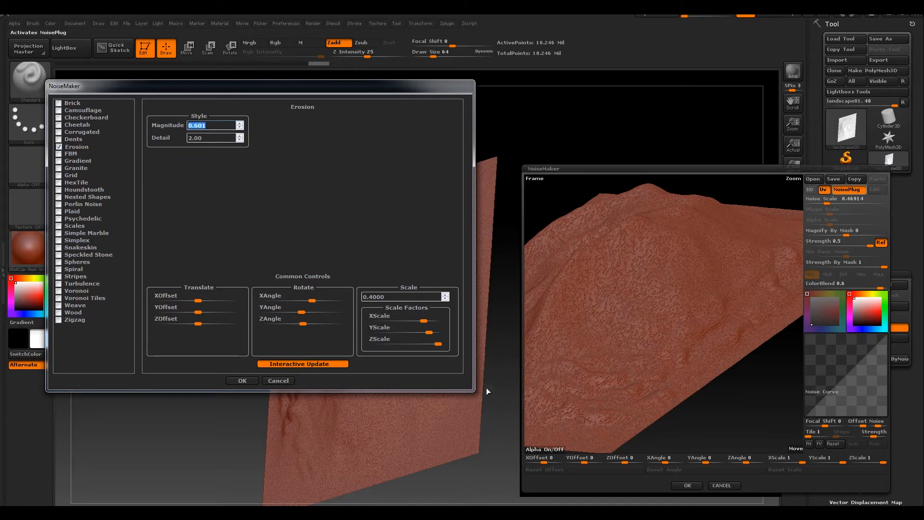
pyautogui.press('Return')
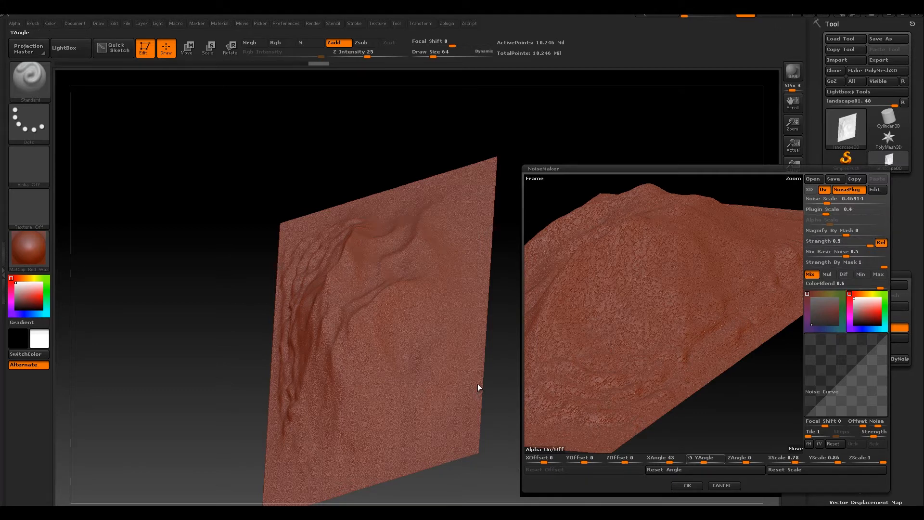
pyautogui.press('Return')
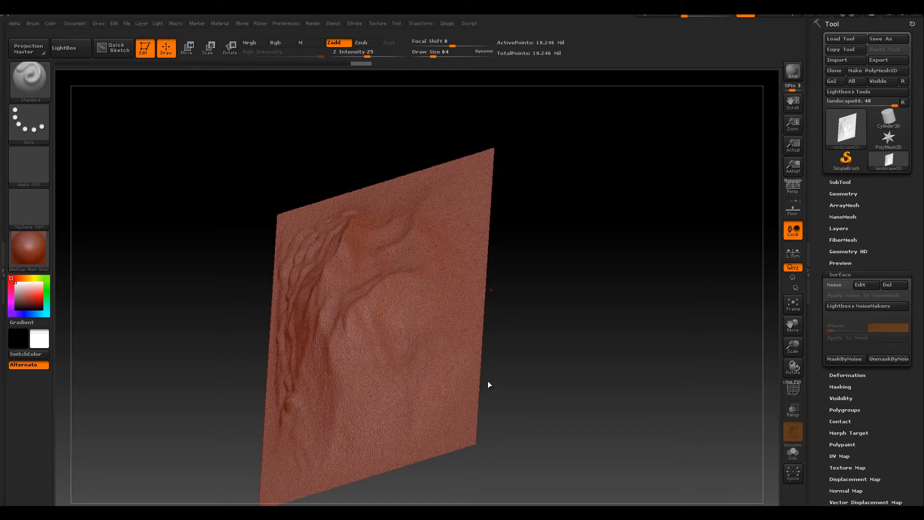
# Step: Choose the Dam_Standard brush and set its draw size to 904 and its Z intensity to 53
pyautogui.moveTo(488, 384)
pyautogui.mouseDown()
pyautogui.moveTo(488, 367)
pyautogui.moveTo(486, 385)
pyautogui.mouseUp()
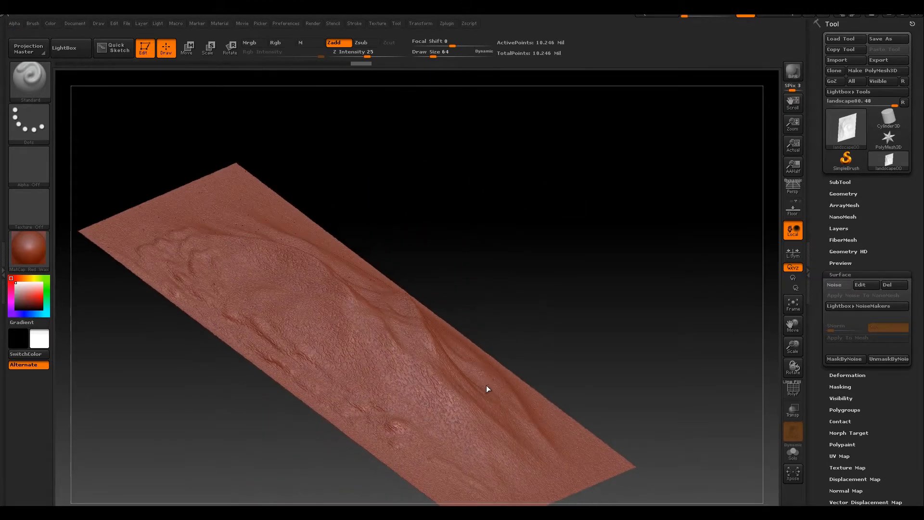
pyautogui.keyDown('ctrl'); pyautogui.moveTo(488, 386); pyautogui.dragTo(482, 282, button='right'); pyautogui.keyUp('ctrl')
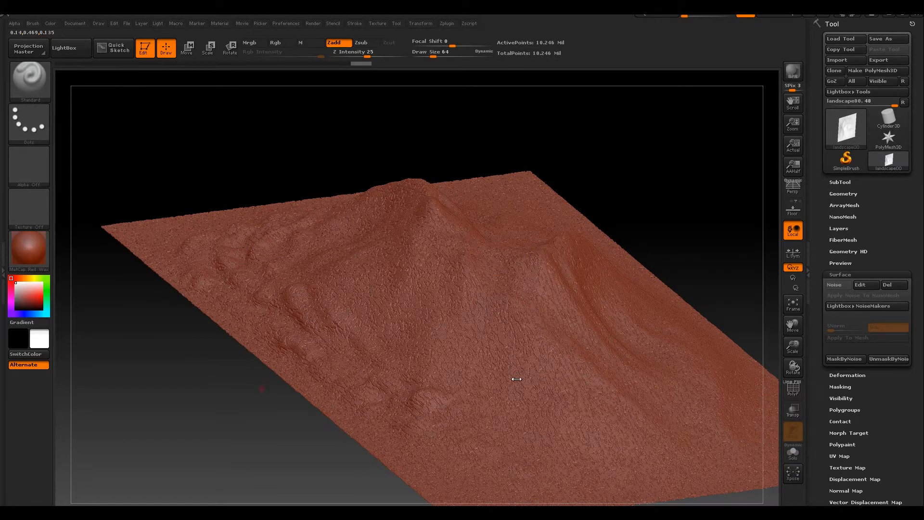
pyautogui.keyDown('alt'); pyautogui.moveTo(514, 372); pyautogui.dragTo(528, 395, button='right'); pyautogui.keyUp('alt')
pyautogui.moveTo(497, 291); pyautogui.dragTo(502, 332, button='right')
pyautogui.moveTo(488, 169); pyautogui.dragTo(488, 315)
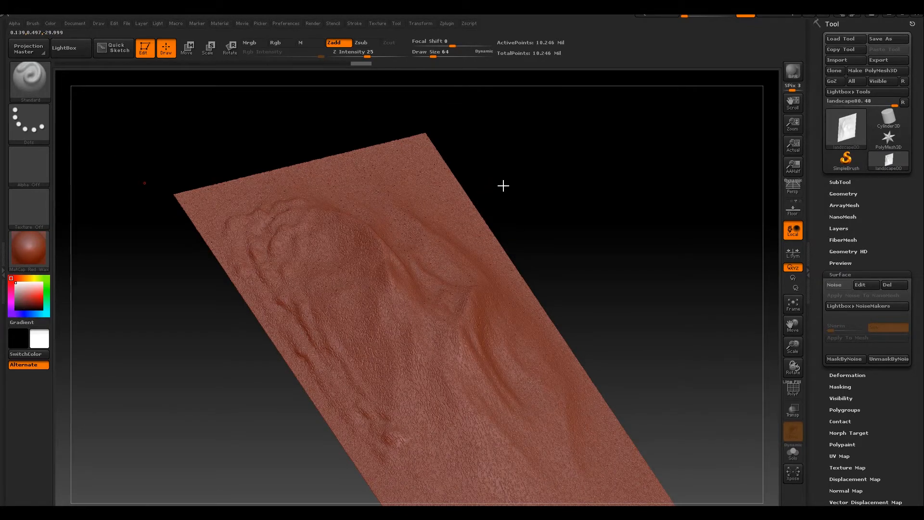
pyautogui.press('b')
pyautogui.press('d')
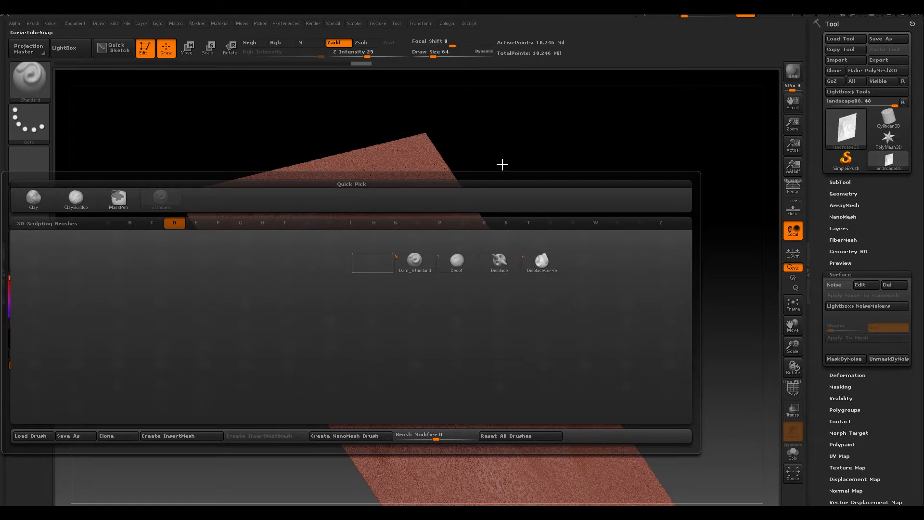
pyautogui.press('s')
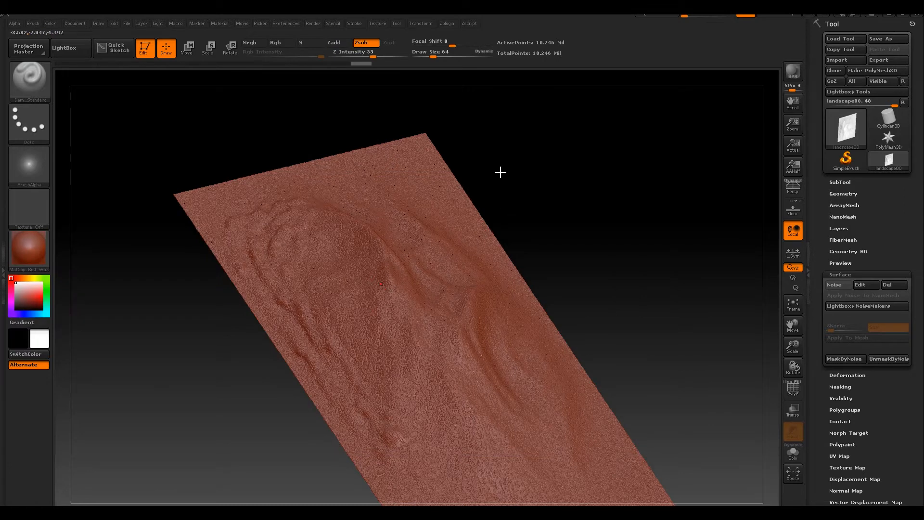
pyautogui.press(']')
pyautogui.press(']')
pyautogui.press(']')
pyautogui.press(']')
pyautogui.press(']')
pyautogui.press(']')
pyautogui.press(']')
pyautogui.press(']')
pyautogui.press(']')
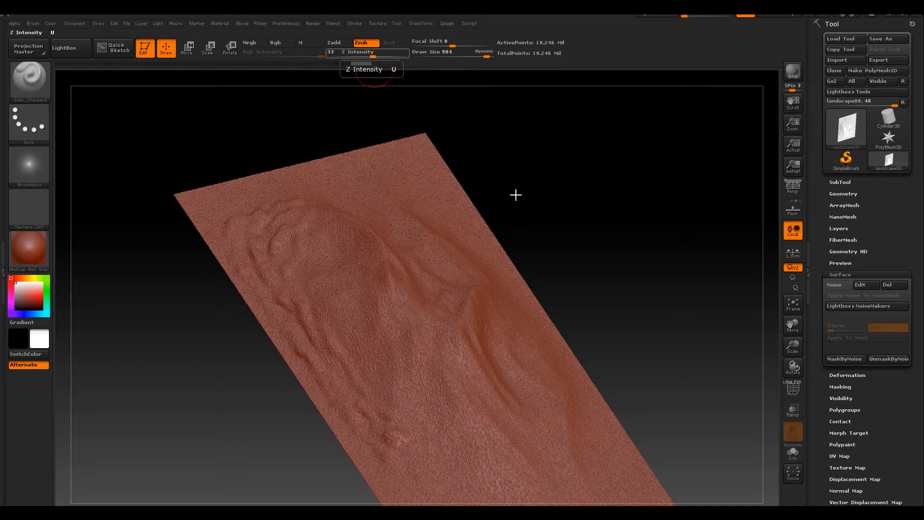
pyautogui.click(381, 55)
pyautogui.moveTo(389, 55); pyautogui.dragTo(385, 55)
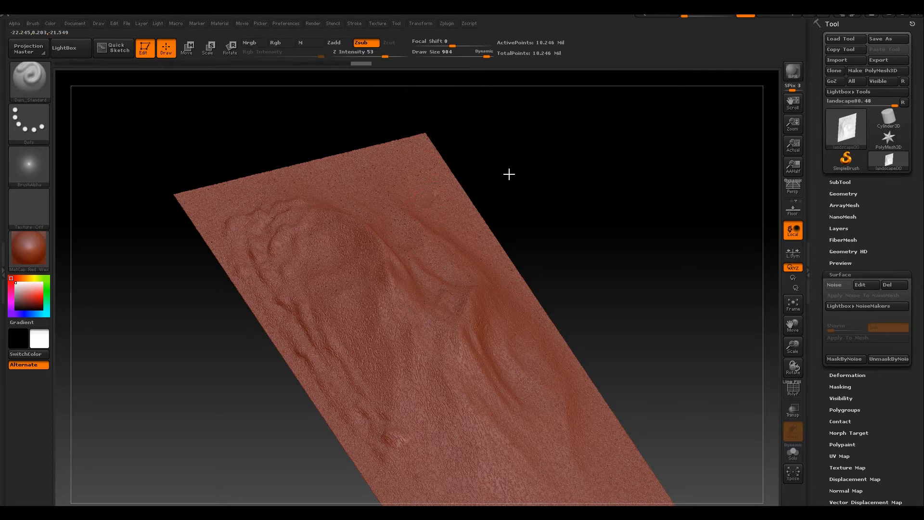
# Step: Carve winding ravines across the landscape's slopes and add branching channels below them with the draw size raised to 1000
pyautogui.moveTo(436, 192); pyautogui.dragTo(416, 220)
pyautogui.moveTo(397, 270)
pyautogui.mouseDown()
pyautogui.moveTo(339, 358)
pyautogui.moveTo(314, 378)
pyautogui.mouseUp()
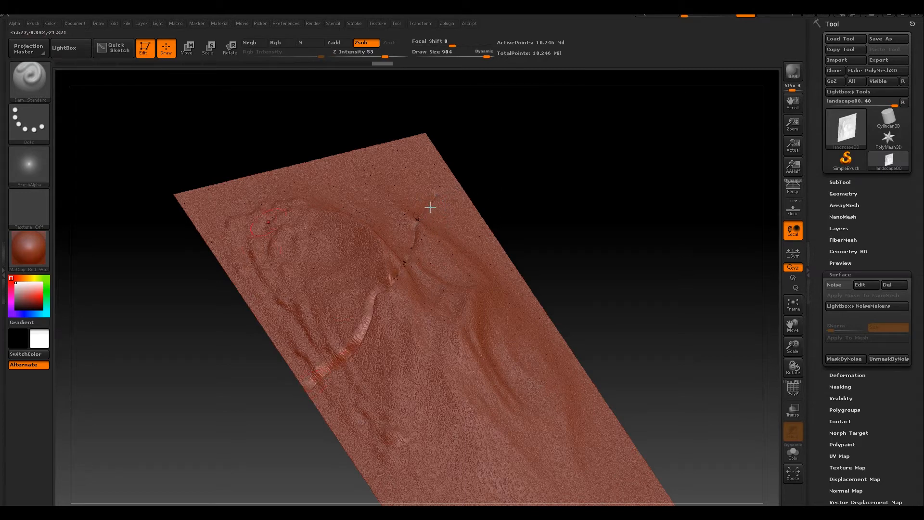
pyautogui.moveTo(380, 302)
pyautogui.mouseDown()
pyautogui.moveTo(409, 340)
pyautogui.moveTo(452, 368)
pyautogui.moveTo(549, 392)
pyautogui.moveTo(592, 415)
pyautogui.mouseUp()
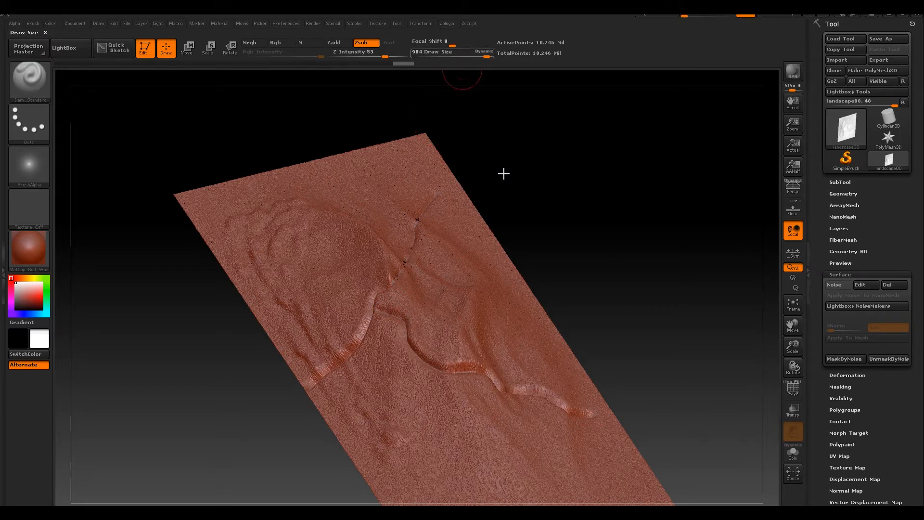
pyautogui.moveTo(481, 54); pyautogui.dragTo(491, 53)
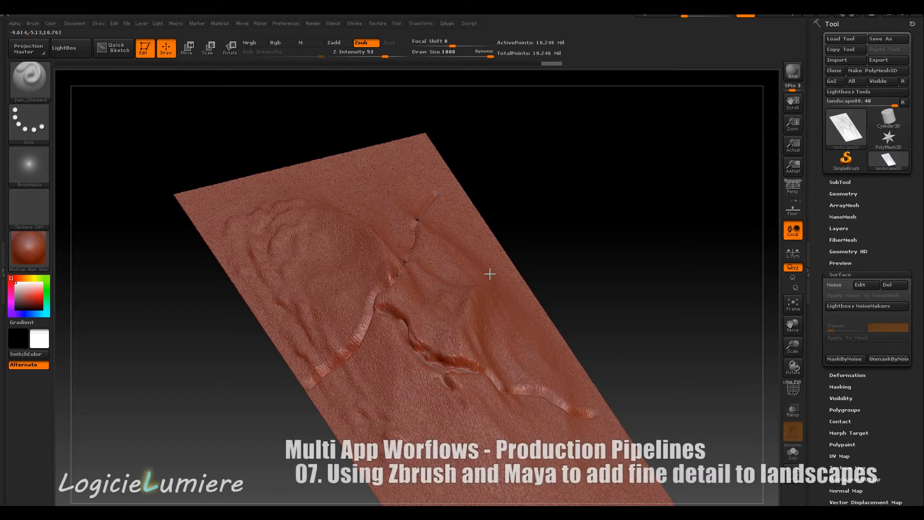
pyautogui.moveTo(444, 375); pyautogui.dragTo(484, 431)
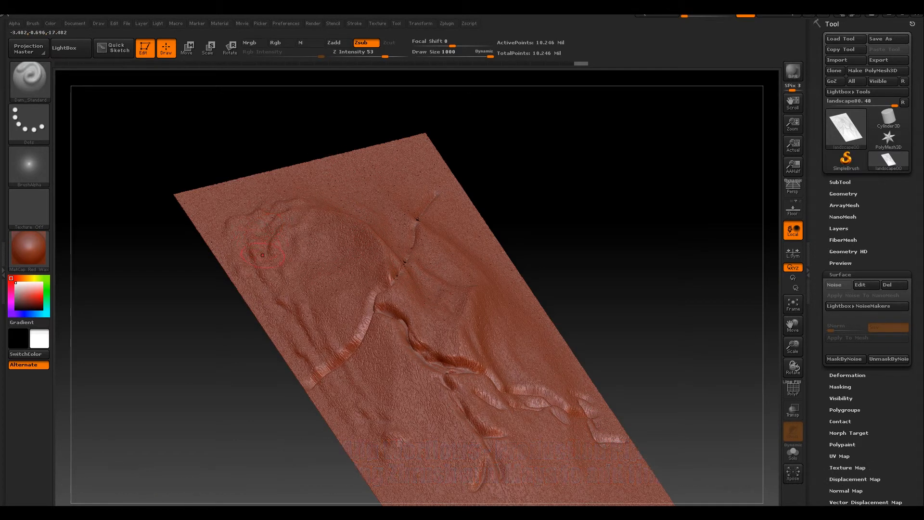
# Step: Switch to the Standard brush and build up extra mounds and ridges on the landscape
pyautogui.press('b')
pyautogui.press('s')
pyautogui.press('t')
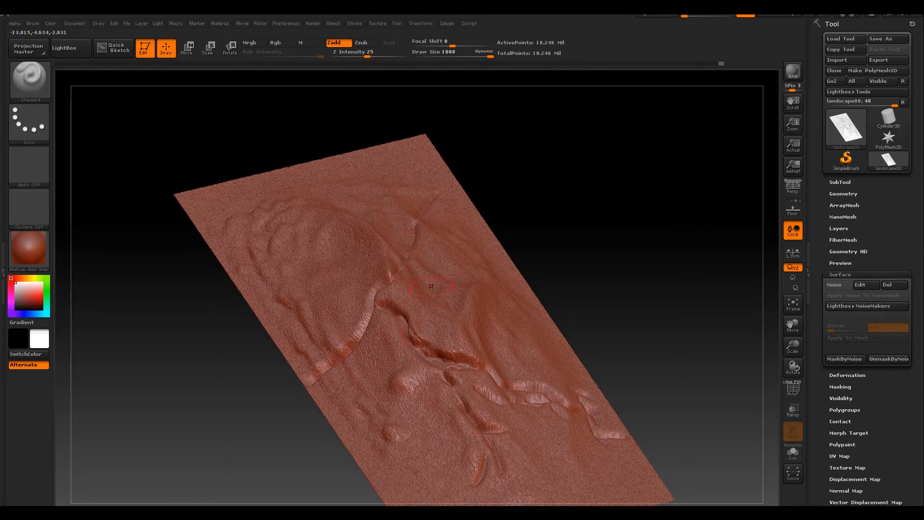
# Step: Save the sculpted tool as landscape00.ZTL in the zbrush folder, replacing the existing file
pyautogui.click(885, 38)
pyautogui.click(212, 76)
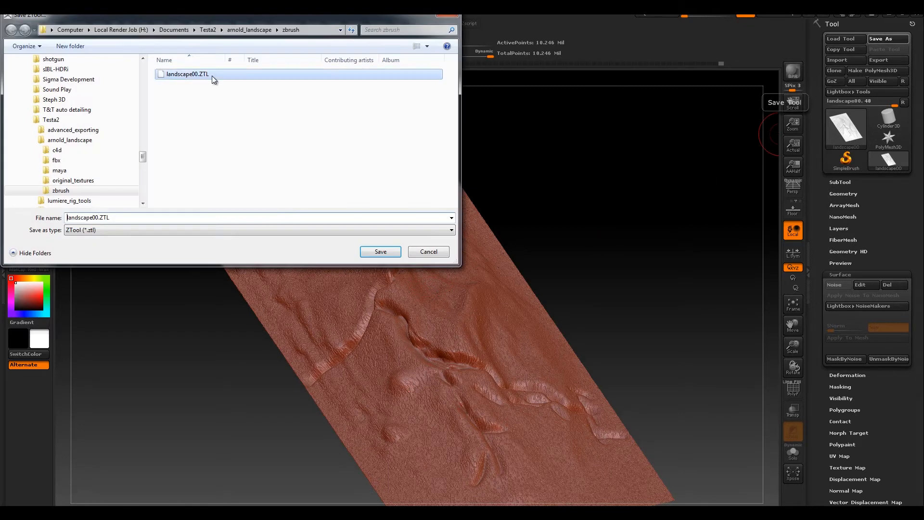
pyautogui.click(375, 251)
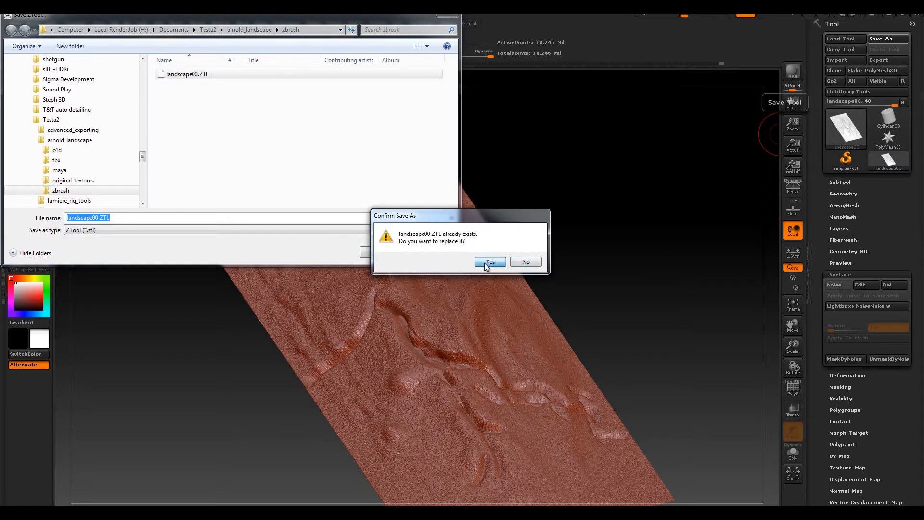
pyautogui.click(489, 261)
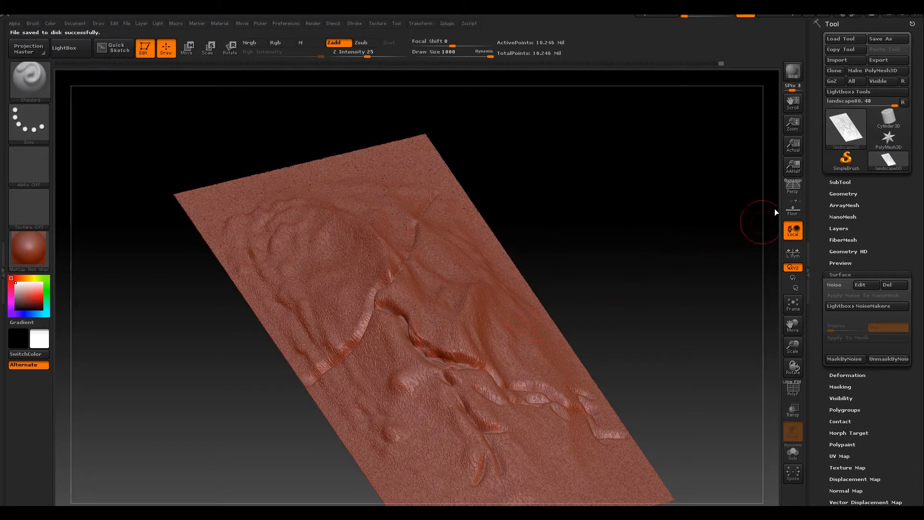
# Step: Lower the landscape to subdivision level 1 in its geometry settings
pyautogui.click(840, 182)
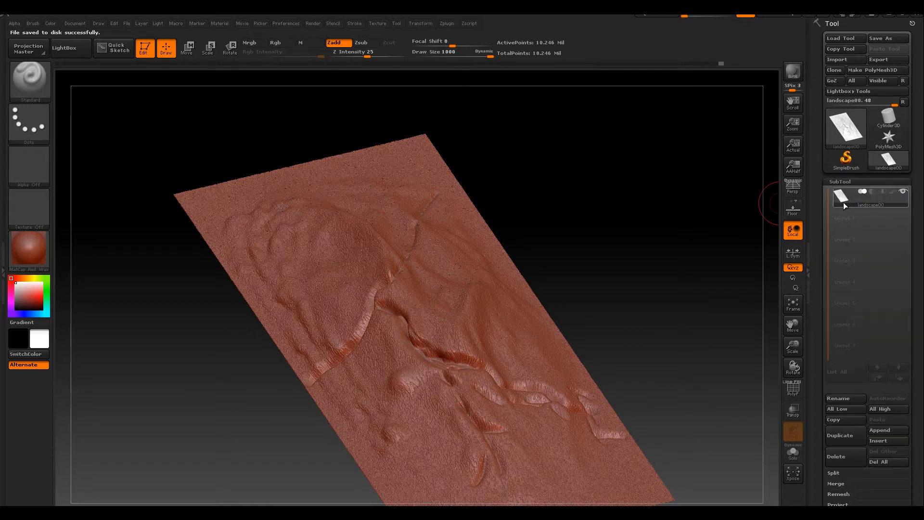
pyautogui.click(838, 181)
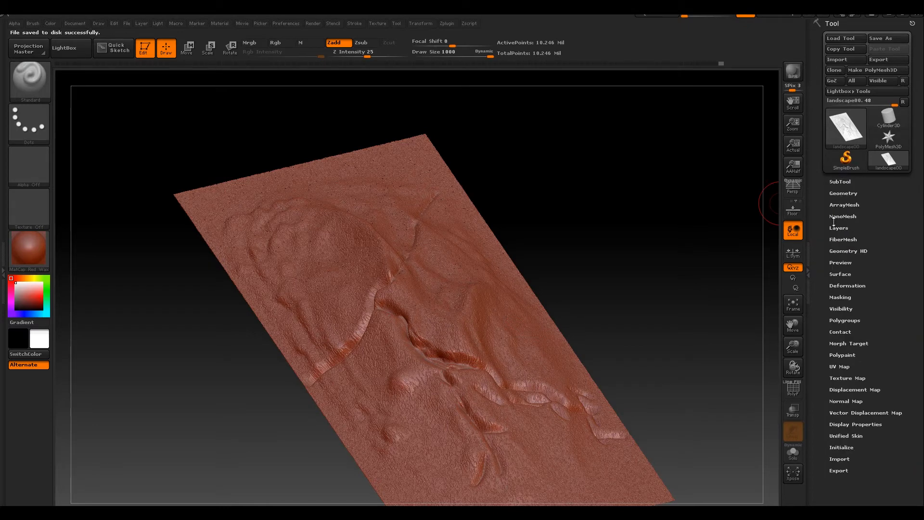
pyautogui.click(842, 192)
pyautogui.moveTo(856, 216); pyautogui.dragTo(820, 219)
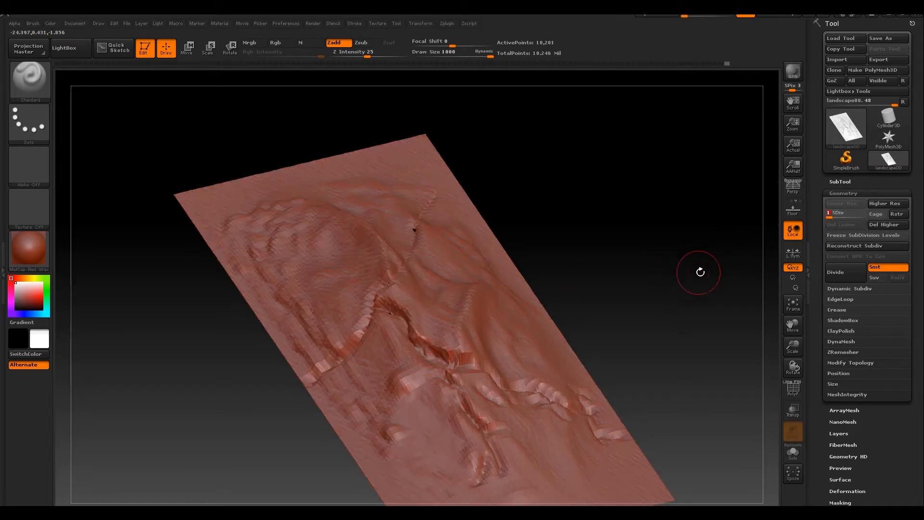
# Step: Send the low-resolution landscape to Cinema 4D through GoZ and inspect it beside the original terrain
pyautogui.click(830, 81)
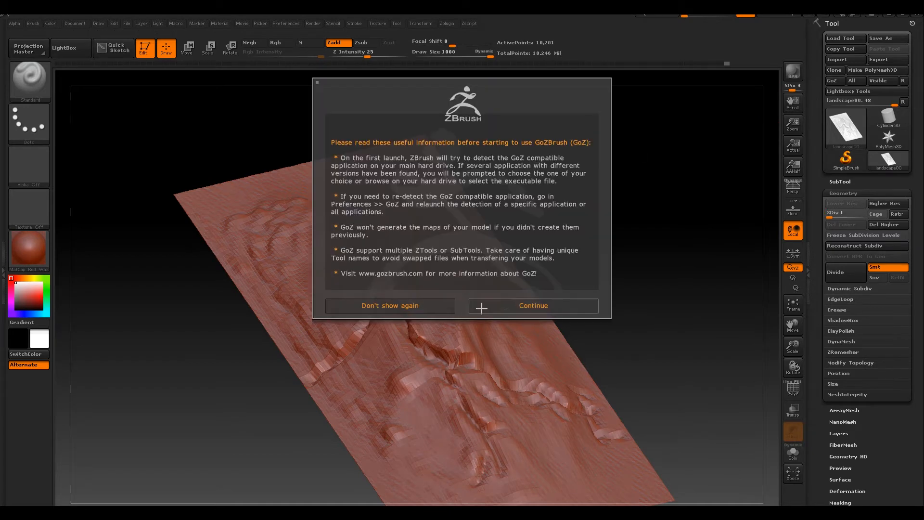
pyautogui.click(512, 304)
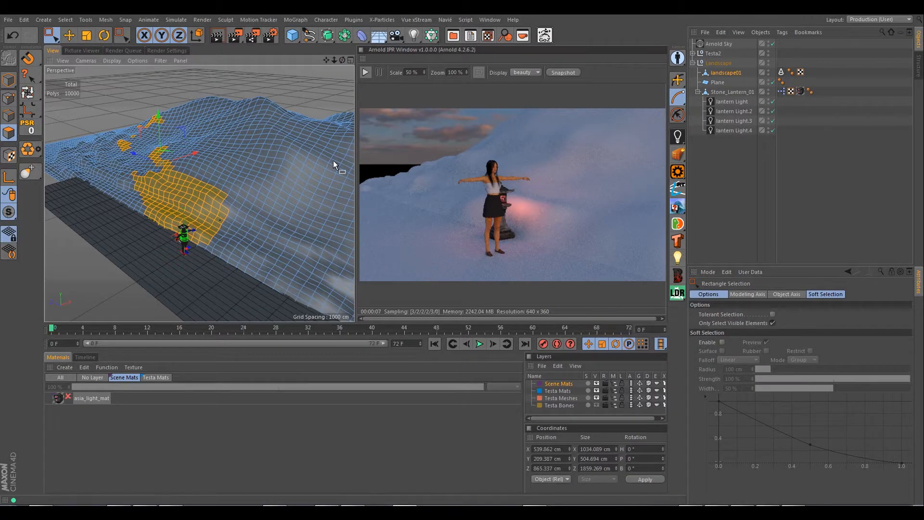
pyautogui.scroll(-3, 298, 189)
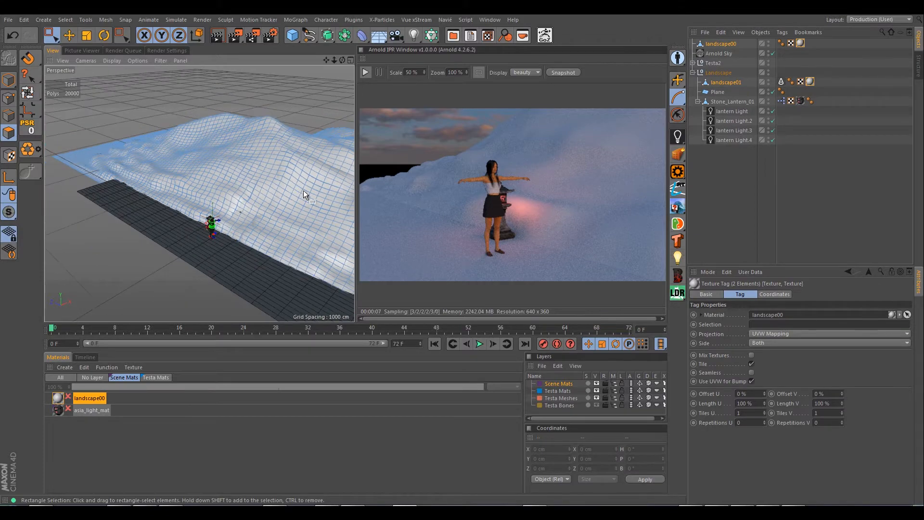
pyautogui.keyDown('alt'); pyautogui.moveTo(315, 200); pyautogui.dragTo(274, 226); pyautogui.keyUp('alt')
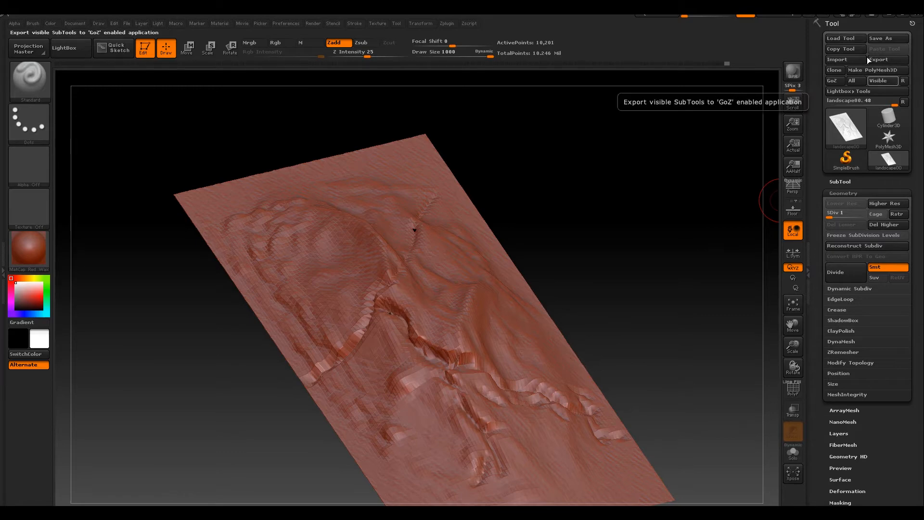
# Step: Return to ZBrush, change the GoZ target application to Maya, and send the landscape there for a closer look
pyautogui.click(903, 82)
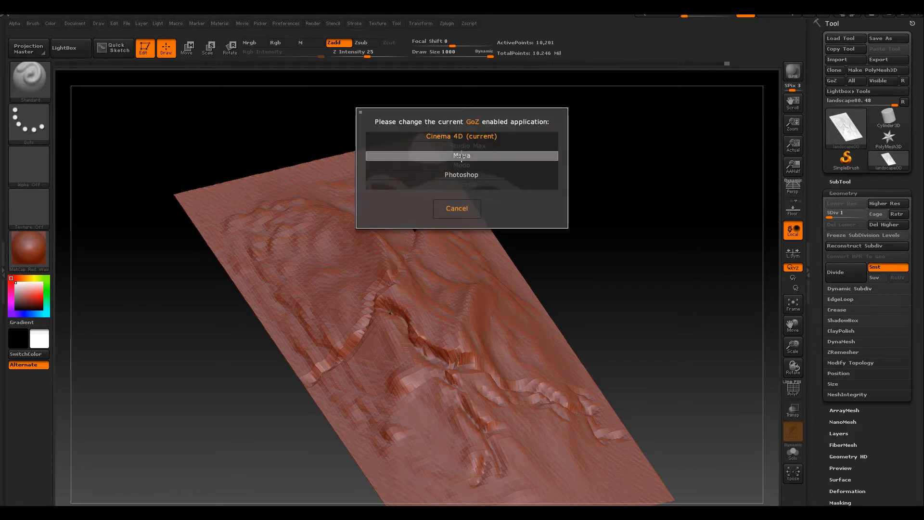
pyautogui.click(461, 155)
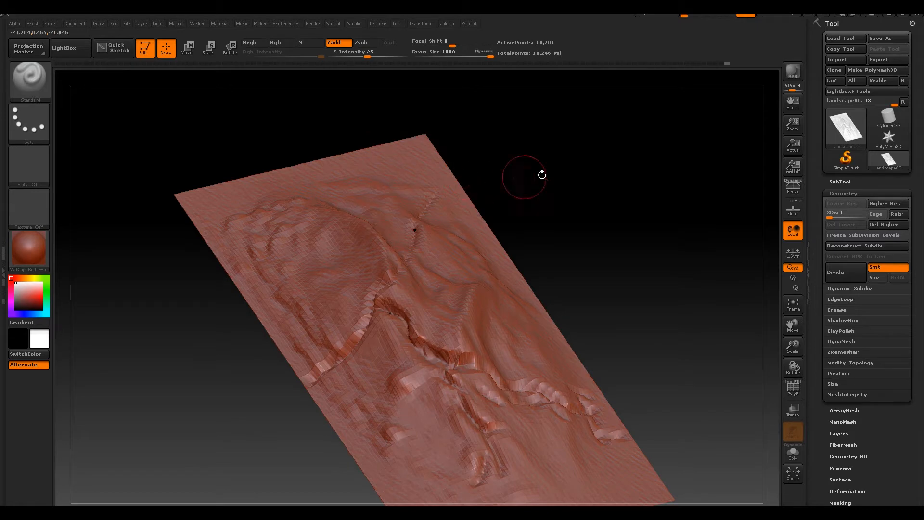
pyautogui.click(832, 81)
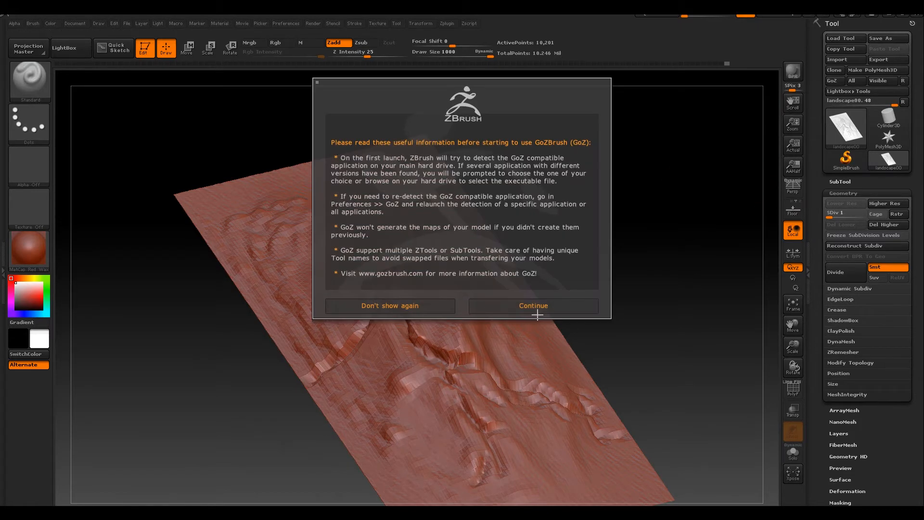
pyautogui.click(533, 306)
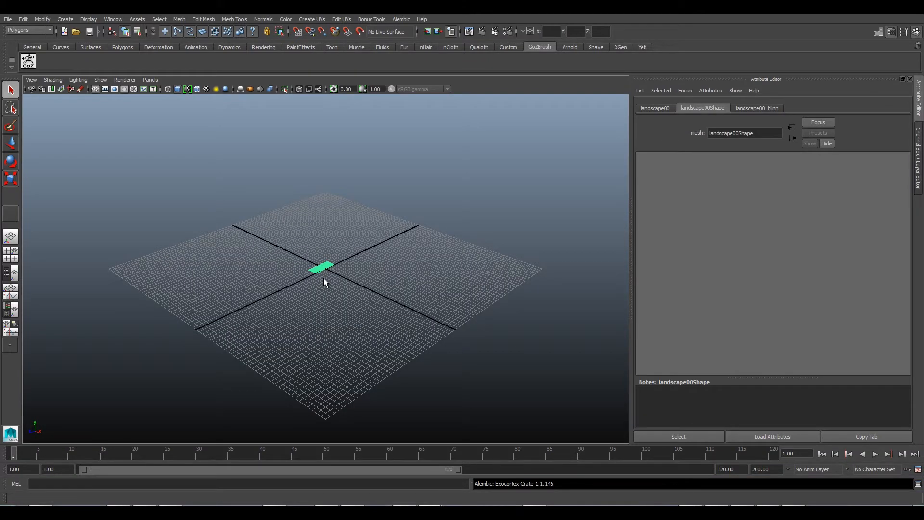
pyautogui.keyDown('alt'); pyautogui.moveTo(375, 293); pyautogui.dragTo(340, 297); pyautogui.keyUp('alt')
pyautogui.moveTo(340, 296)
pyautogui.keyDown('alt'); pyautogui.mouseDown(button='right')
pyautogui.moveTo(332, 294)
pyautogui.moveTo(549, 272)
pyautogui.mouseUp(button='right'); pyautogui.keyUp('alt')
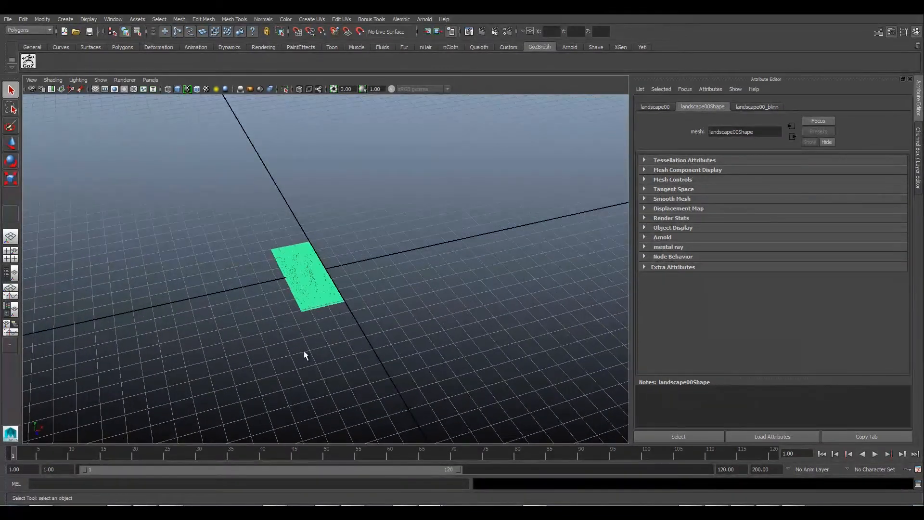
pyautogui.keyDown('alt'); pyautogui.moveTo(305, 350); pyautogui.dragTo(465, 321, button='right'); pyautogui.keyUp('alt')
pyautogui.keyDown('alt'); pyautogui.moveTo(349, 360); pyautogui.dragTo(495, 330, button='right'); pyautogui.keyUp('alt')
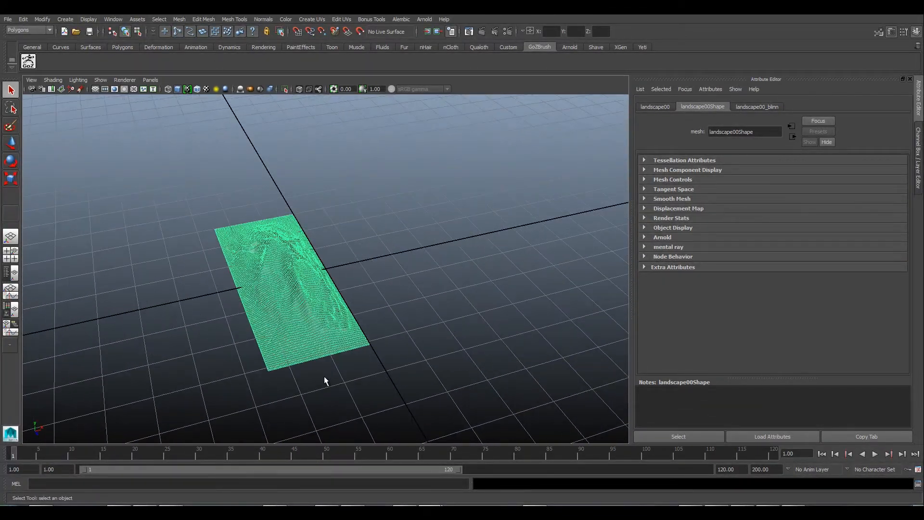
# Step: Examine the imported landscape mesh in Maya from close up, from low angles and from above
pyautogui.keyDown('alt'); pyautogui.moveTo(324, 379); pyautogui.dragTo(448, 356, button='right'); pyautogui.keyUp('alt')
pyautogui.keyDown('alt'); pyautogui.moveTo(284, 391); pyautogui.dragTo(313, 350); pyautogui.keyUp('alt')
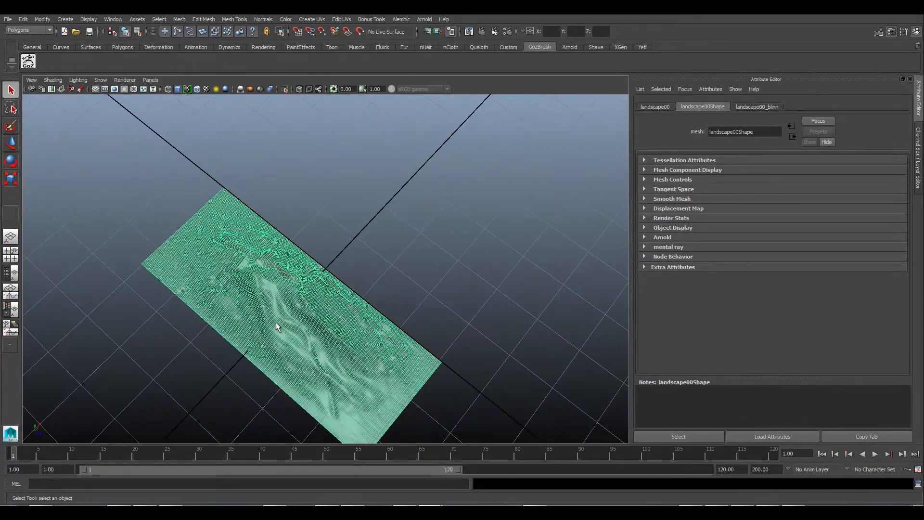
pyautogui.keyDown('alt'); pyautogui.moveTo(276, 324); pyautogui.dragTo(359, 315, button='right'); pyautogui.keyUp('alt')
pyautogui.keyDown('alt'); pyautogui.moveTo(359, 315); pyautogui.dragTo(279, 328); pyautogui.keyUp('alt')
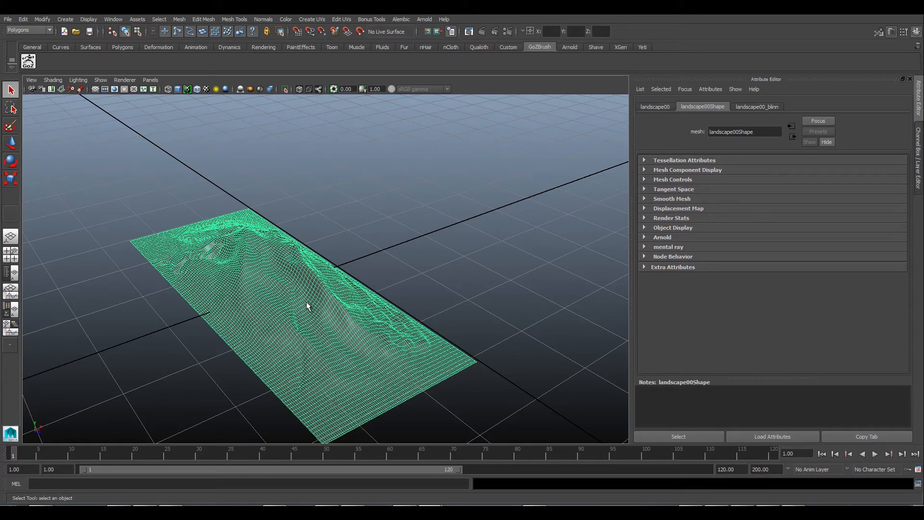
pyautogui.keyDown('alt'); pyautogui.moveTo(307, 302); pyautogui.dragTo(291, 323); pyautogui.keyUp('alt')
pyautogui.keyDown('alt'); pyautogui.moveTo(364, 339); pyautogui.dragTo(354, 290); pyautogui.keyUp('alt')
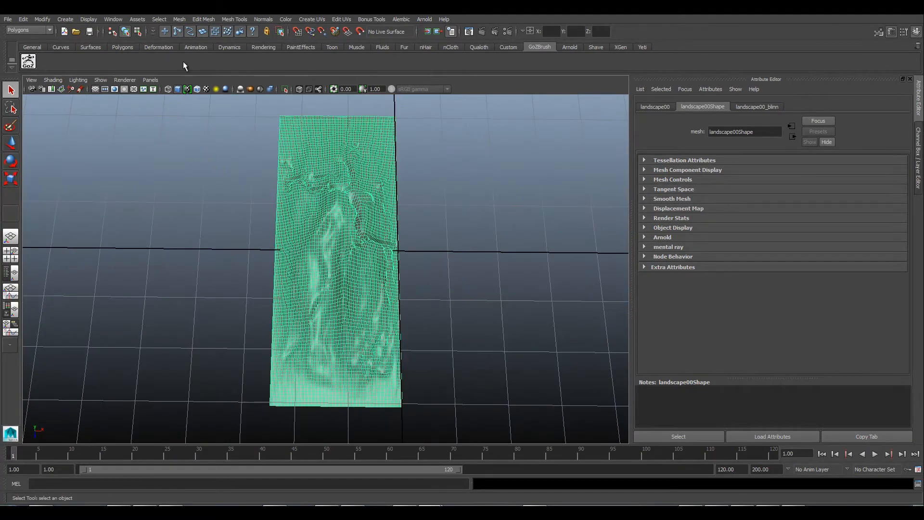
# Step: Open the UV Texture Editor and compare the landscape's tiled UV layout with the mesh seen from above
pyautogui.click(112, 20)
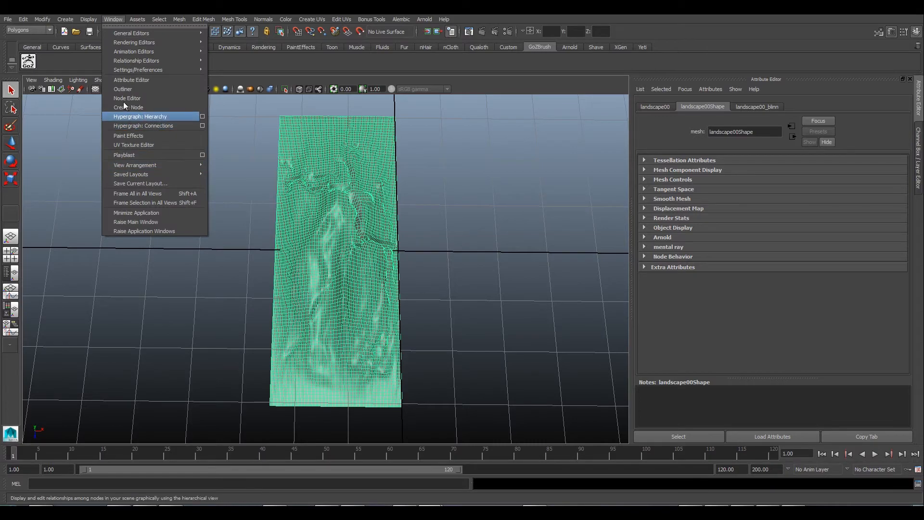
pyautogui.click(134, 144)
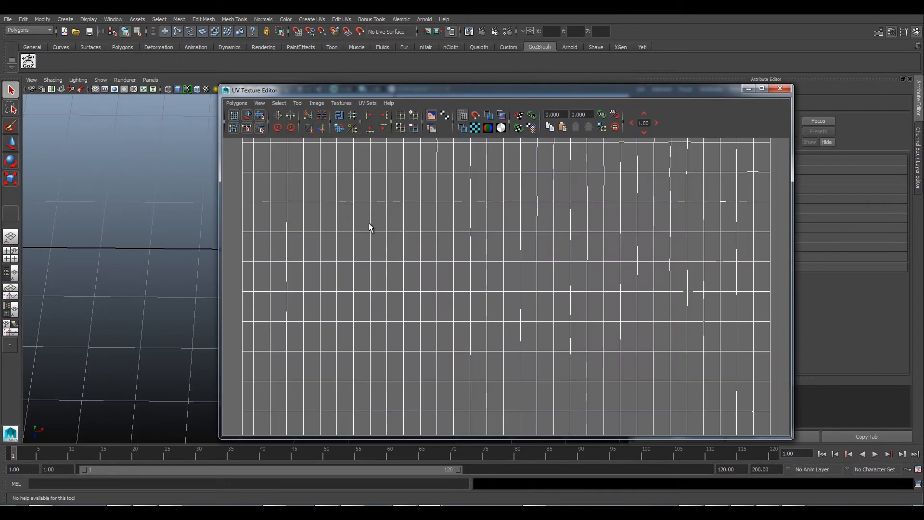
pyautogui.scroll(-10, 415, 252)
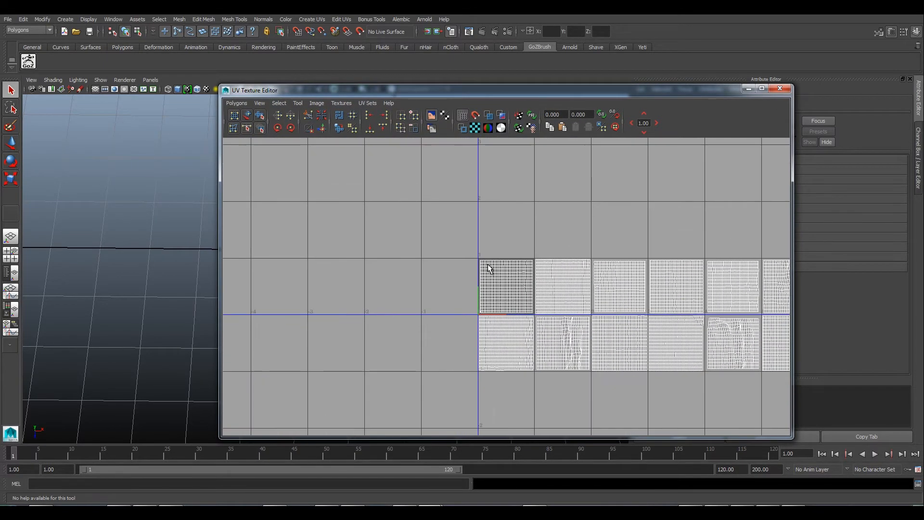
pyautogui.scroll(-5, 489, 268)
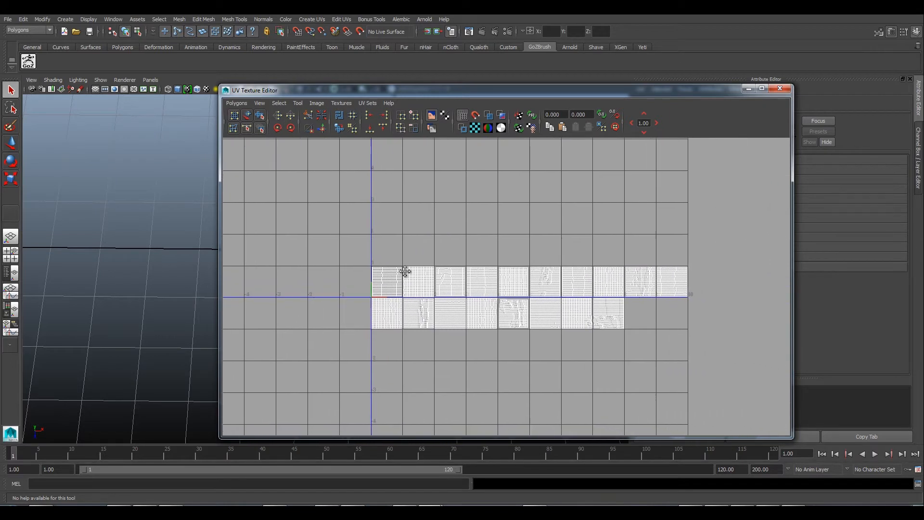
pyautogui.scroll(-1, 451, 275)
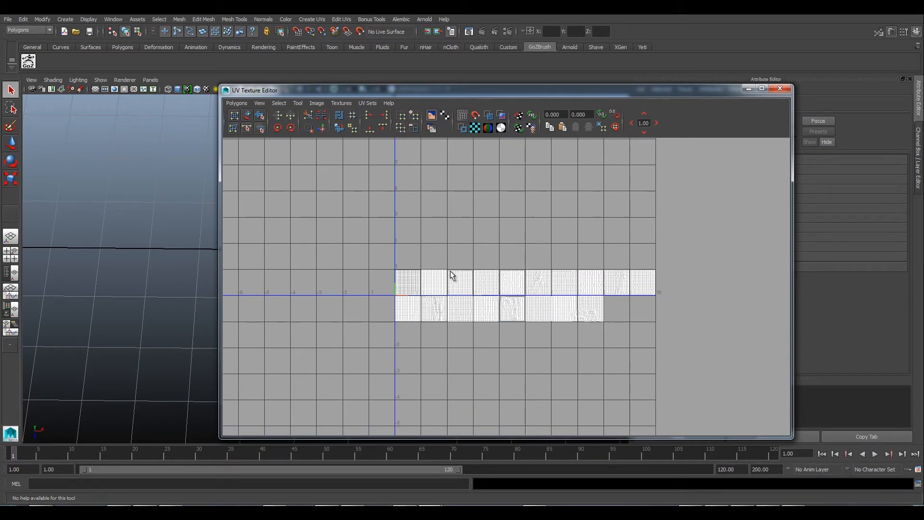
pyautogui.moveTo(399, 91); pyautogui.dragTo(441, 91)
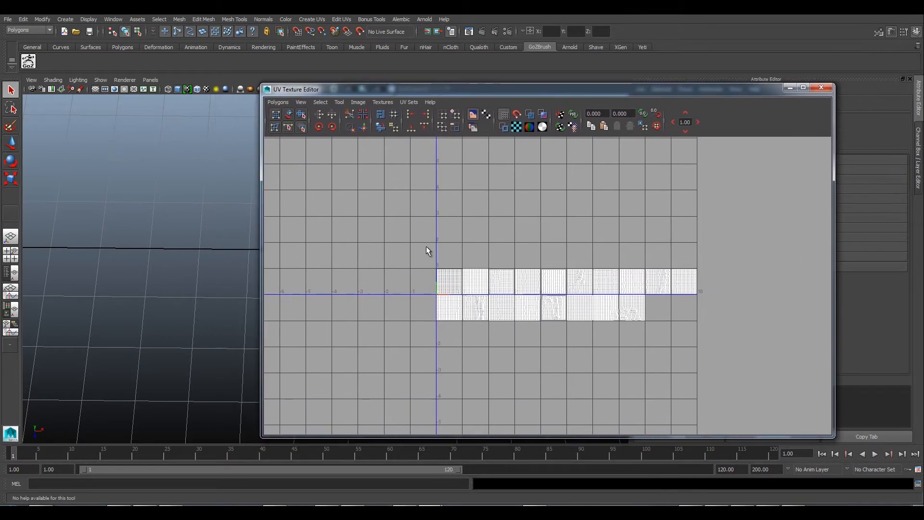
pyautogui.moveTo(421, 248); pyautogui.dragTo(720, 335)
pyautogui.click(790, 87)
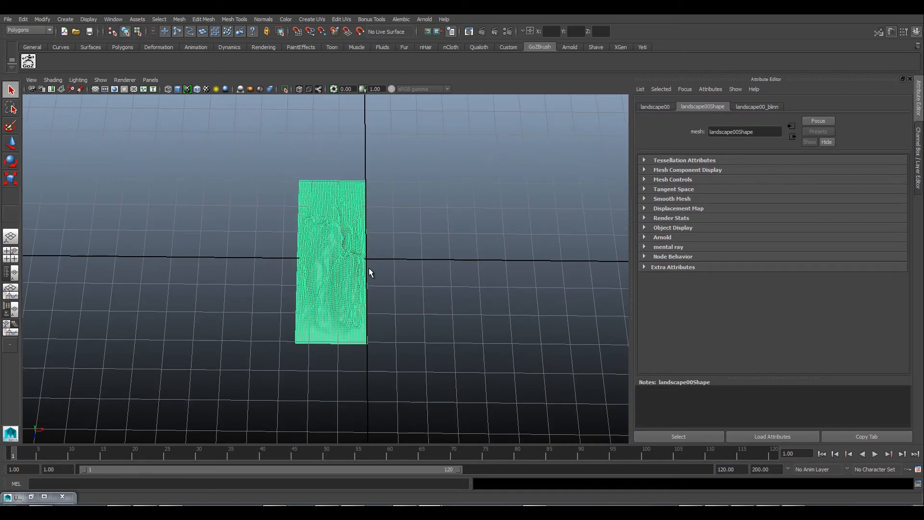
pyautogui.keyDown('alt'); pyautogui.moveTo(369, 272); pyautogui.dragTo(348, 306); pyautogui.keyUp('alt')
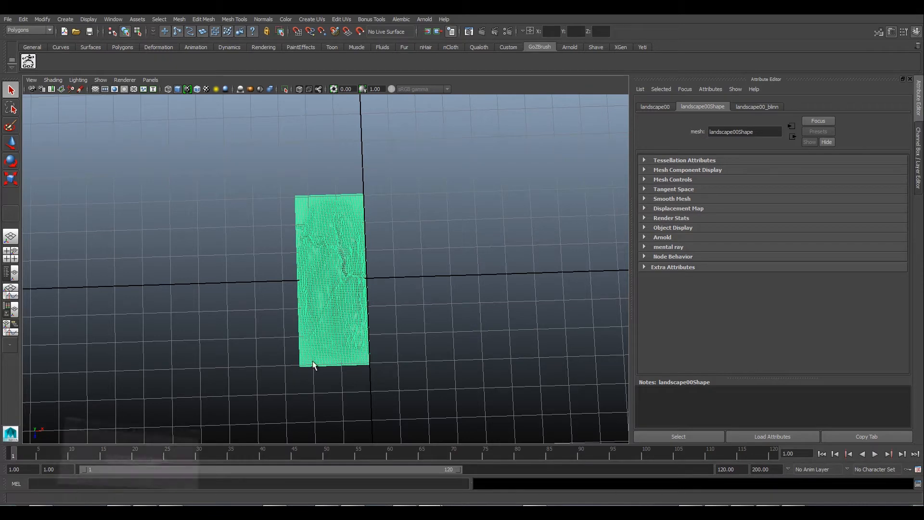
pyautogui.click(31, 496)
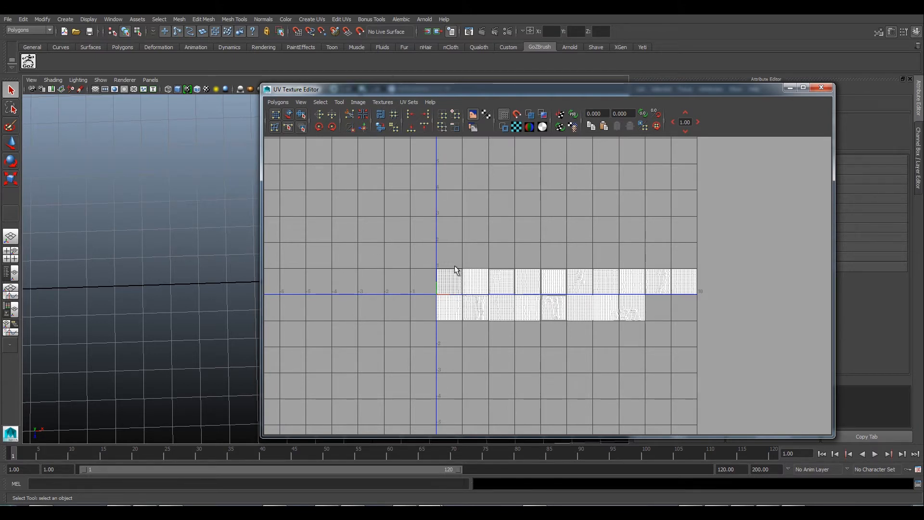
pyautogui.click(791, 89)
# Step: Select all faces of the landscape and apply a planar UV projection from above
pyautogui.scroll(5, 339, 273)
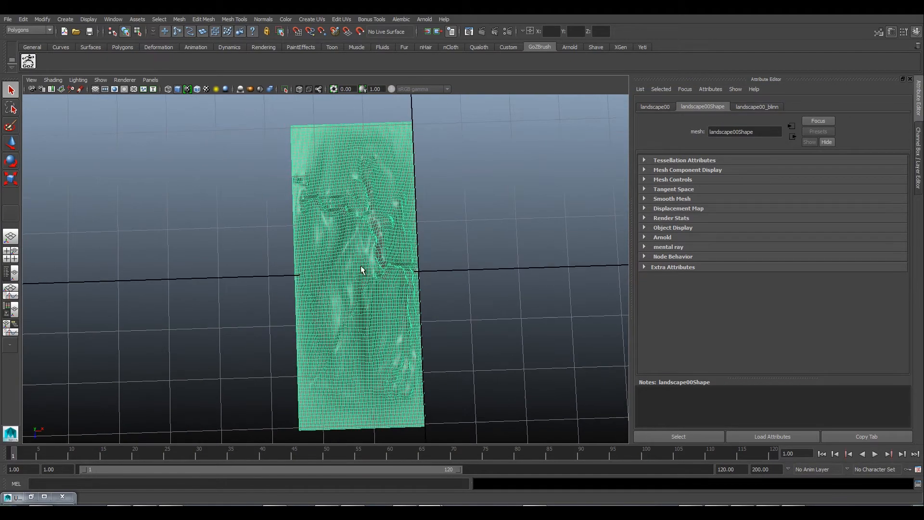
pyautogui.keyDown('alt'); pyautogui.moveTo(362, 268); pyautogui.dragTo(348, 268); pyautogui.keyUp('alt')
pyautogui.moveTo(325, 264); pyautogui.dragTo(329, 279, button='right')
pyautogui.hotkey('ctrl', 'a')
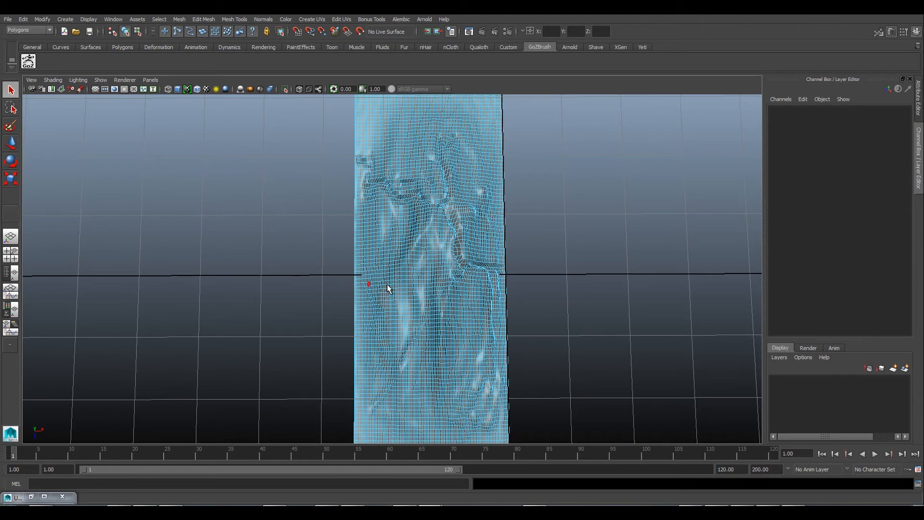
pyautogui.hotkey('ctrl', 'a')
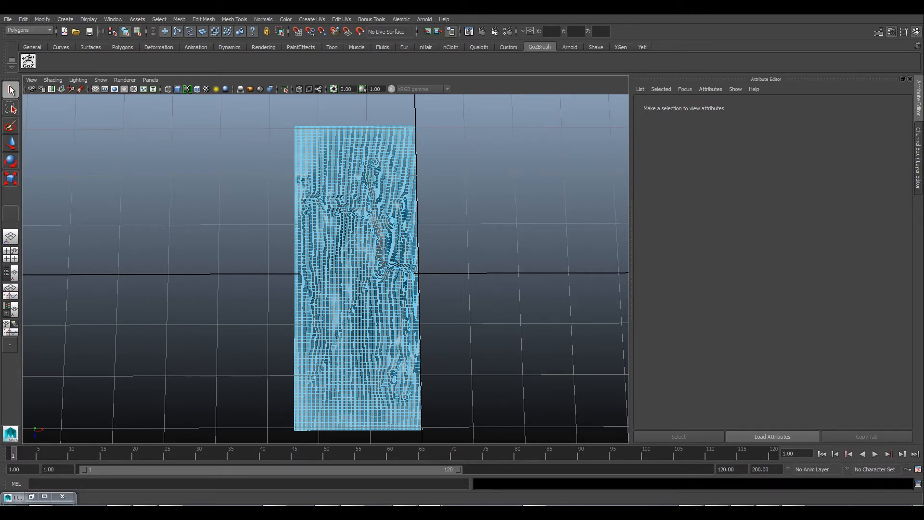
pyautogui.moveTo(278, 116); pyautogui.dragTo(455, 435)
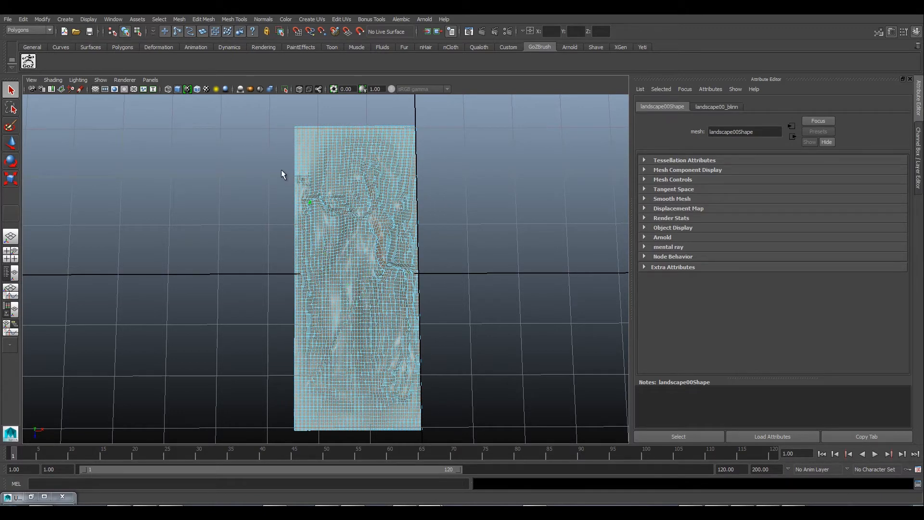
pyautogui.click(301, 19)
pyautogui.click(333, 36)
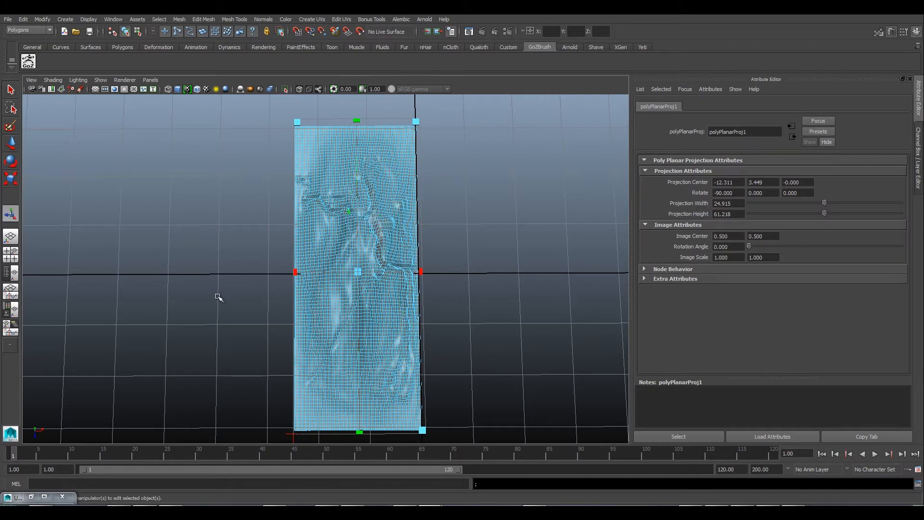
# Step: Restore the UV Texture Editor, frame the new planar UV shell, and place the editor beside the landscape
pyautogui.click(30, 496)
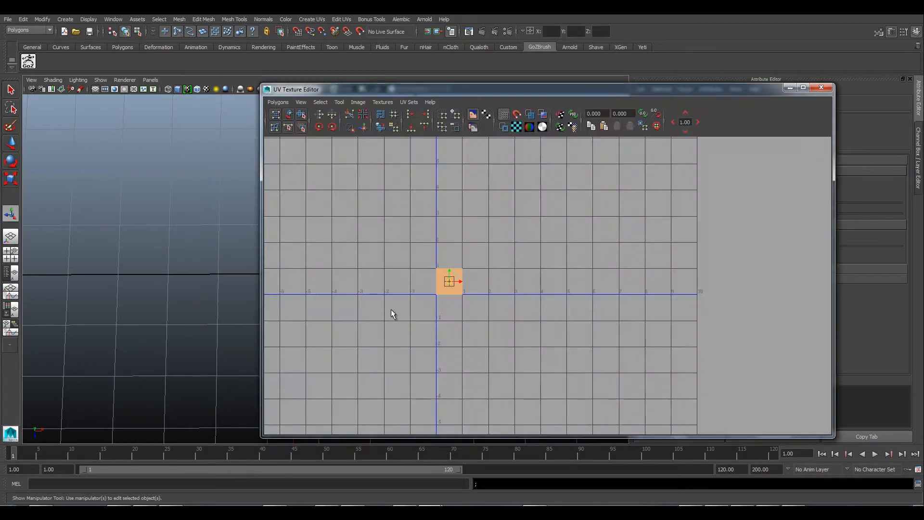
pyautogui.scroll(6, 454, 289)
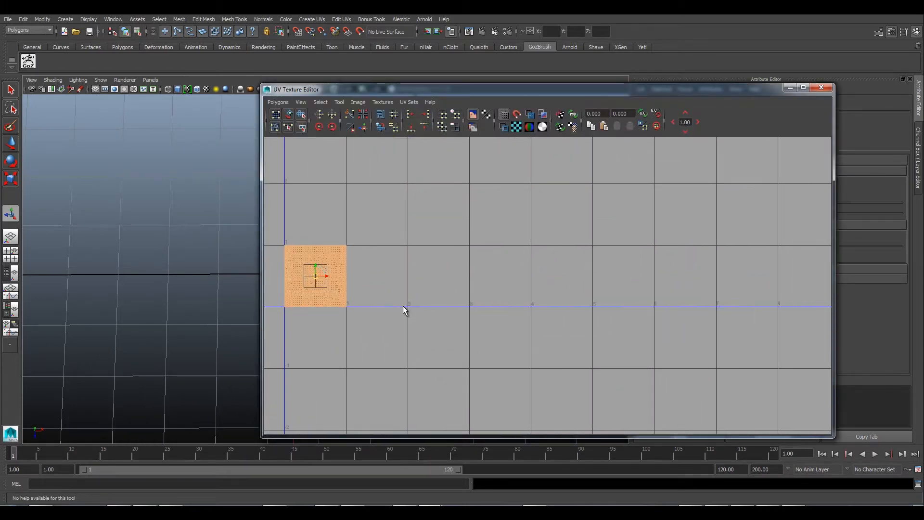
pyautogui.keyDown('alt'); pyautogui.moveTo(426, 300); pyautogui.dragTo(573, 305, button='middle'); pyautogui.keyUp('alt')
pyautogui.scroll(5, 429, 291)
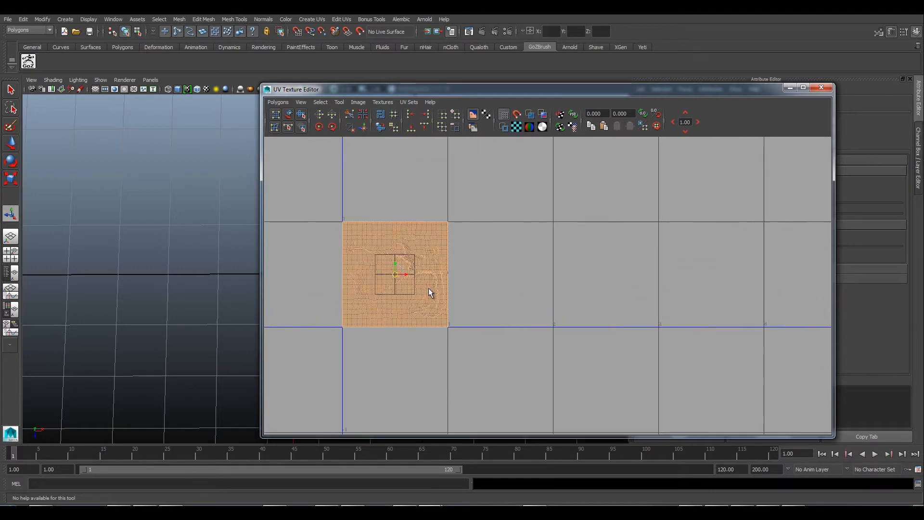
pyautogui.keyDown('alt'); pyautogui.moveTo(442, 294); pyautogui.dragTo(482, 309, button='middle'); pyautogui.keyUp('alt')
pyautogui.scroll(2, 445, 294)
pyautogui.scroll(-2, 445, 294)
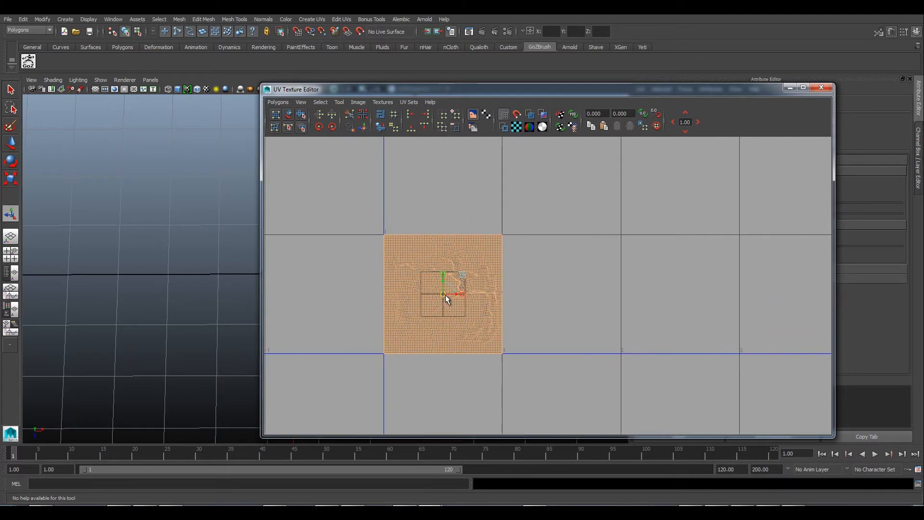
pyautogui.moveTo(388, 91); pyautogui.dragTo(633, 119)
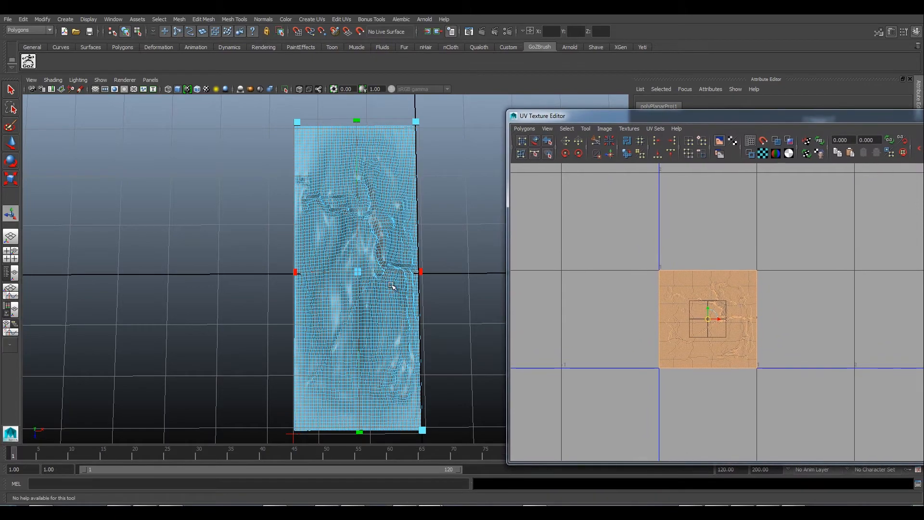
# Step: Leave the projection manipulator and examine the landscape's edge flow alongside its UV shell
pyautogui.scroll(3, 333, 189)
pyautogui.keyDown('alt'); pyautogui.moveTo(346, 186); pyautogui.dragTo(304, 368, button='middle'); pyautogui.keyUp('alt')
pyautogui.press('q')
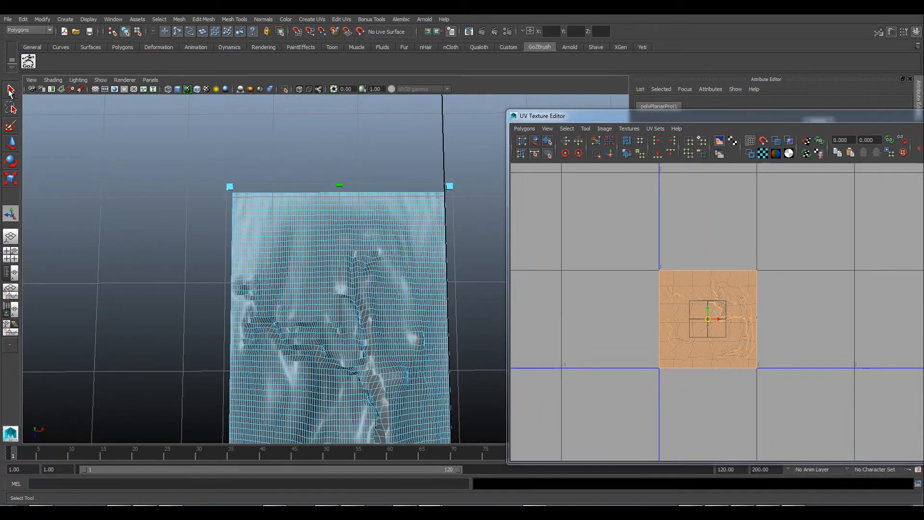
pyautogui.keyDown('alt'); pyautogui.moveTo(241, 249); pyautogui.dragTo(294, 238); pyautogui.keyUp('alt')
pyautogui.scroll(3, 292, 233)
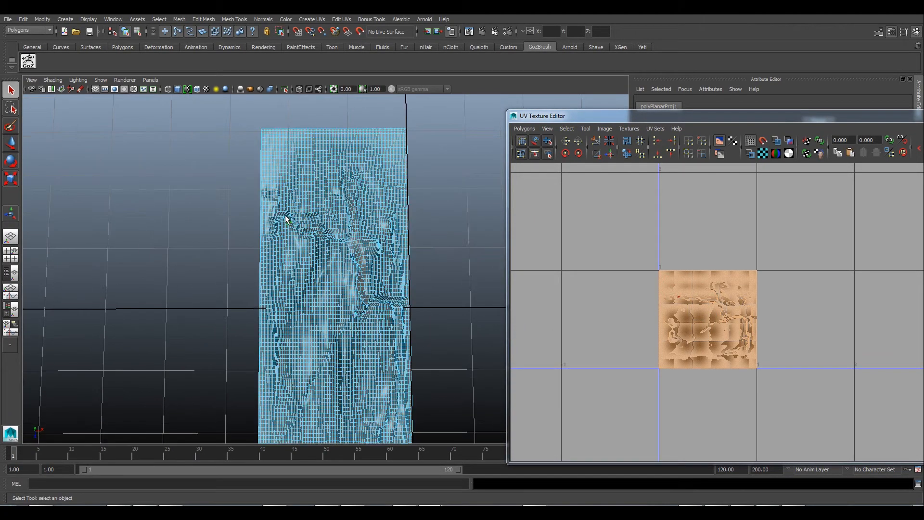
pyautogui.scroll(3, 287, 177)
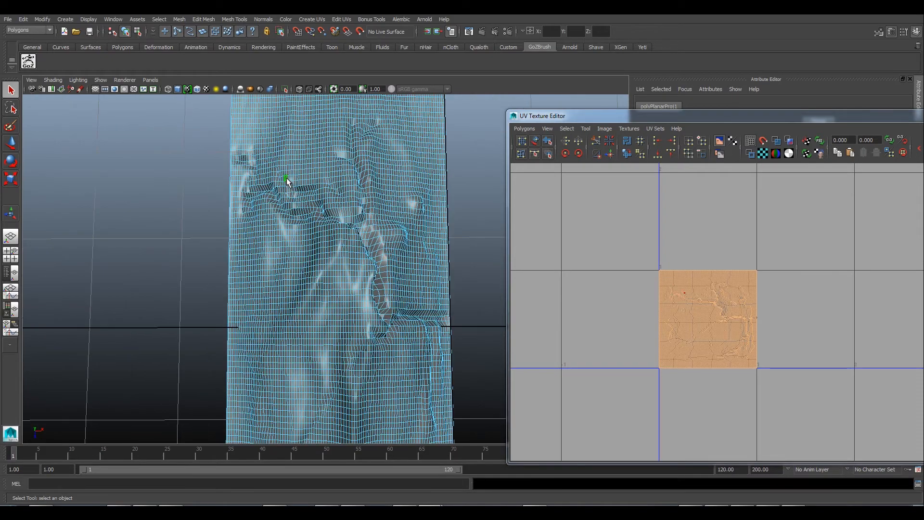
pyautogui.keyDown('alt'); pyautogui.moveTo(288, 179); pyautogui.dragTo(324, 211, button='middle'); pyautogui.keyUp('alt')
pyautogui.scroll(-3, 313, 250)
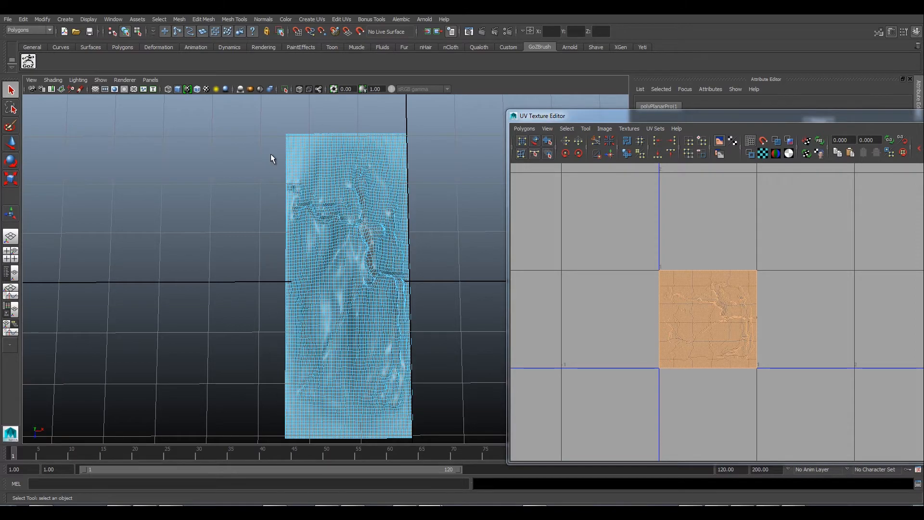
# Step: Switch to edge selection and select the crosswise edge loop at the grid line near the landscape's far end
pyautogui.scroll(5, 287, 176)
pyautogui.keyDown('alt'); pyautogui.moveTo(286, 176); pyautogui.dragTo(318, 340, button='middle'); pyautogui.keyUp('alt')
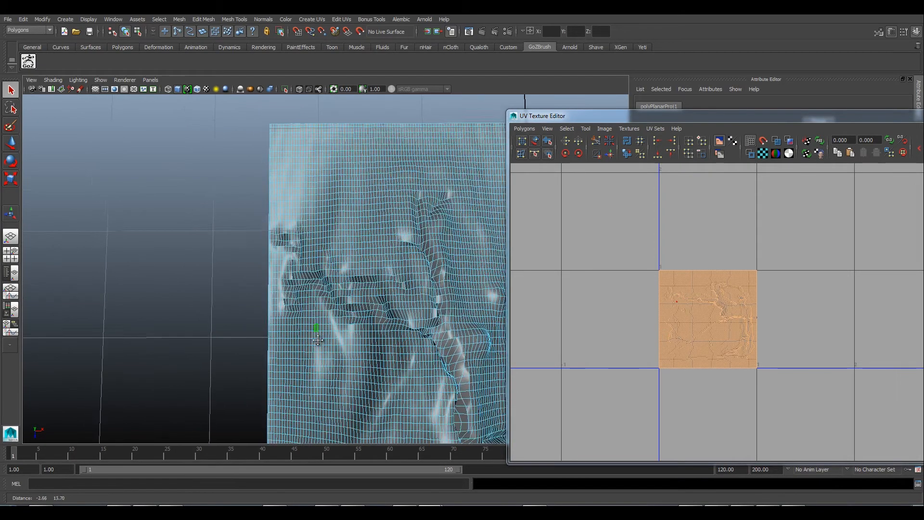
pyautogui.keyDown('alt'); pyautogui.moveTo(317, 339); pyautogui.dragTo(327, 379); pyautogui.keyUp('alt')
pyautogui.scroll(5, 284, 321)
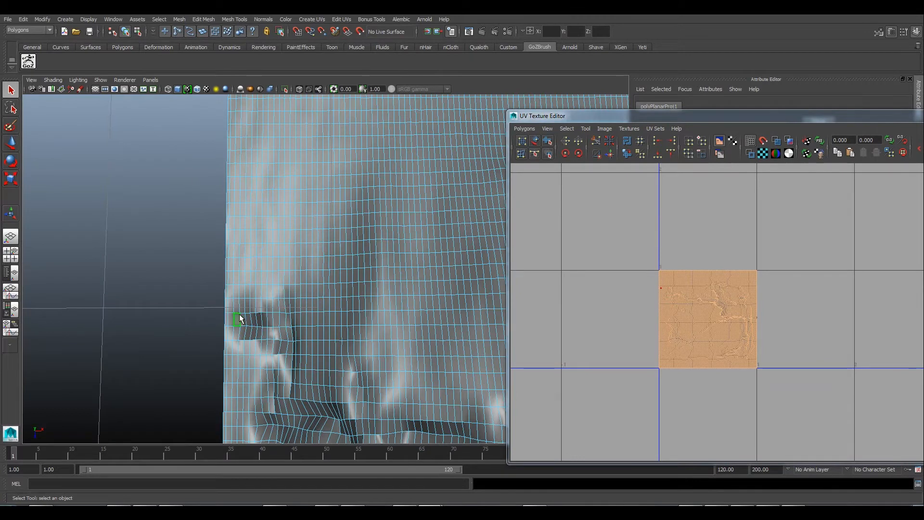
pyautogui.scroll(3, 248, 319)
pyautogui.moveTo(248, 304); pyautogui.dragTo(249, 284, button='right')
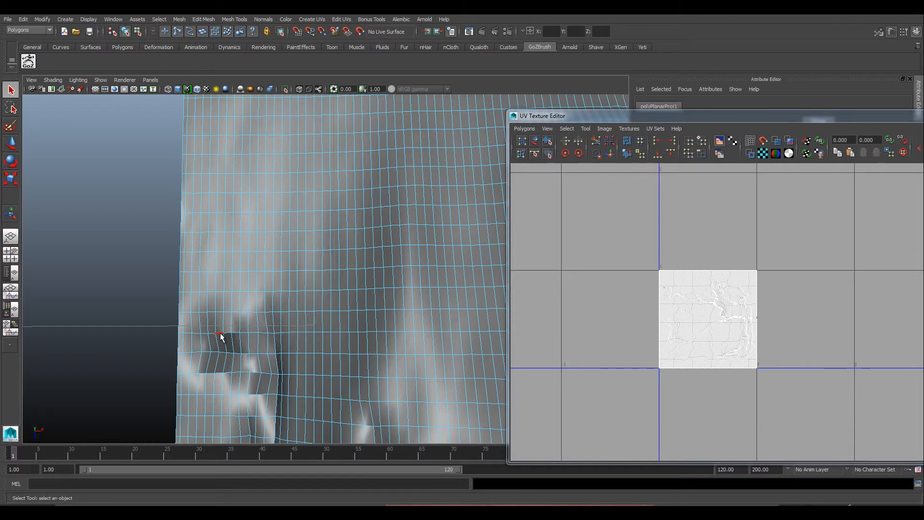
pyautogui.doubleClick(219, 334)
# Step: Add the next two crosswise edge loops, at the second and third grid lines from the landscape's far end, to the selection
pyautogui.keyDown('alt'); pyautogui.moveTo(219, 334); pyautogui.dragTo(264, 340); pyautogui.keyUp('alt')
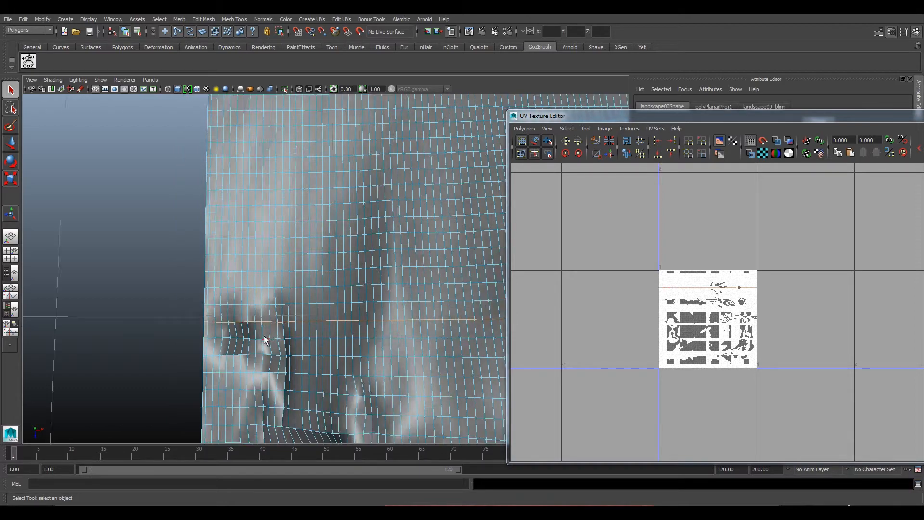
pyautogui.keyDown('alt'); pyautogui.moveTo(264, 335); pyautogui.dragTo(224, 231, button='middle'); pyautogui.keyUp('alt')
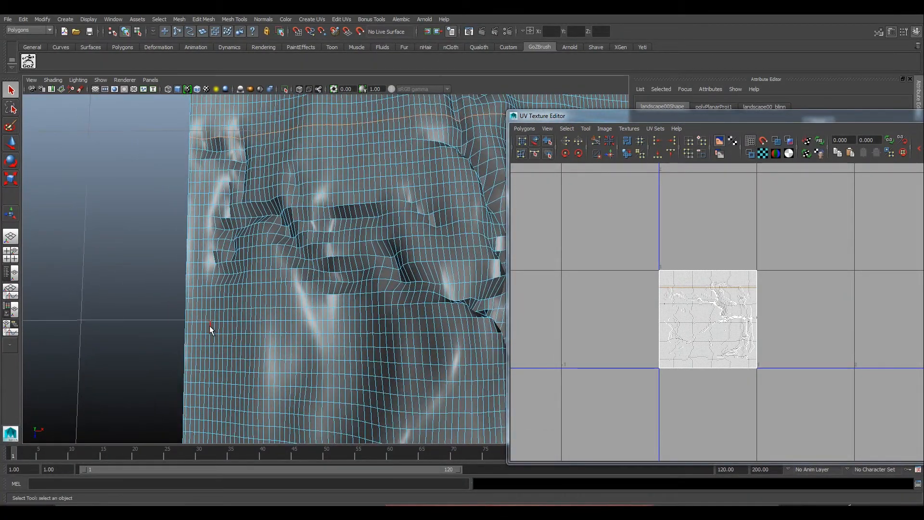
pyautogui.scroll(3, 210, 325)
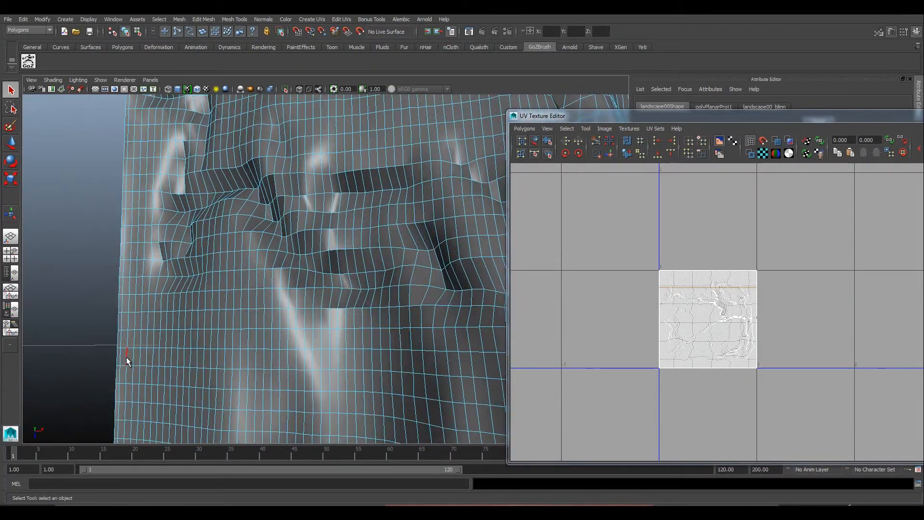
pyautogui.keyDown('shift'); pyautogui.doubleClick(157, 347); pyautogui.keyUp('shift')
pyautogui.scroll(-5, 185, 362)
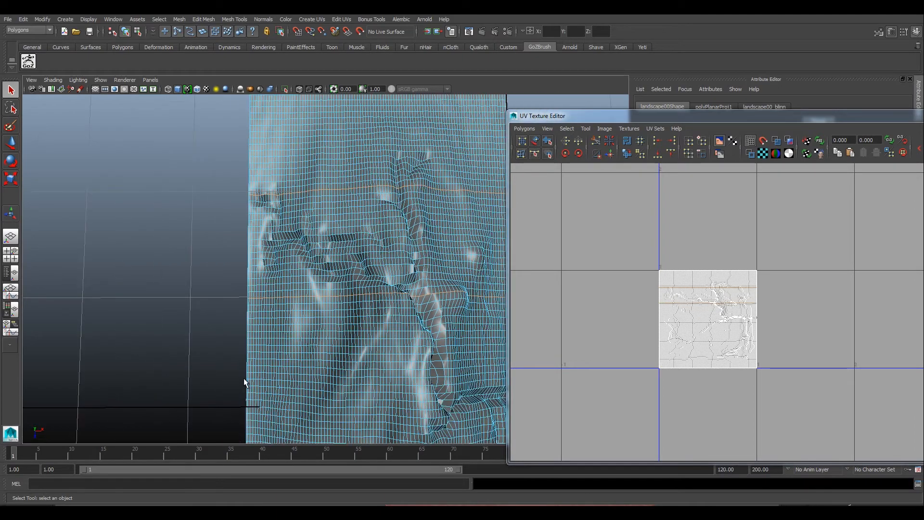
pyautogui.keyDown('alt'); pyautogui.moveTo(243, 377); pyautogui.dragTo(238, 277, button='middle'); pyautogui.keyUp('alt')
pyautogui.scroll(5, 241, 308)
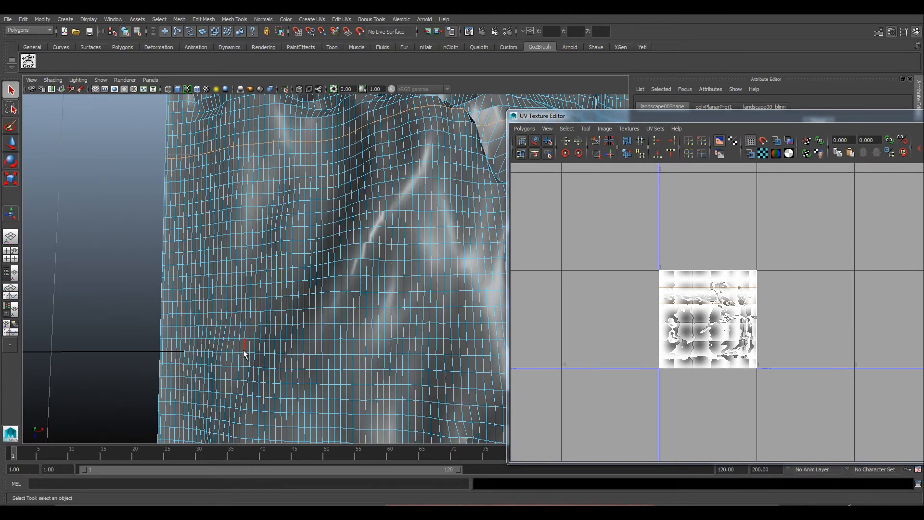
pyautogui.keyDown('shift'); pyautogui.doubleClick(201, 351); pyautogui.keyUp('shift')
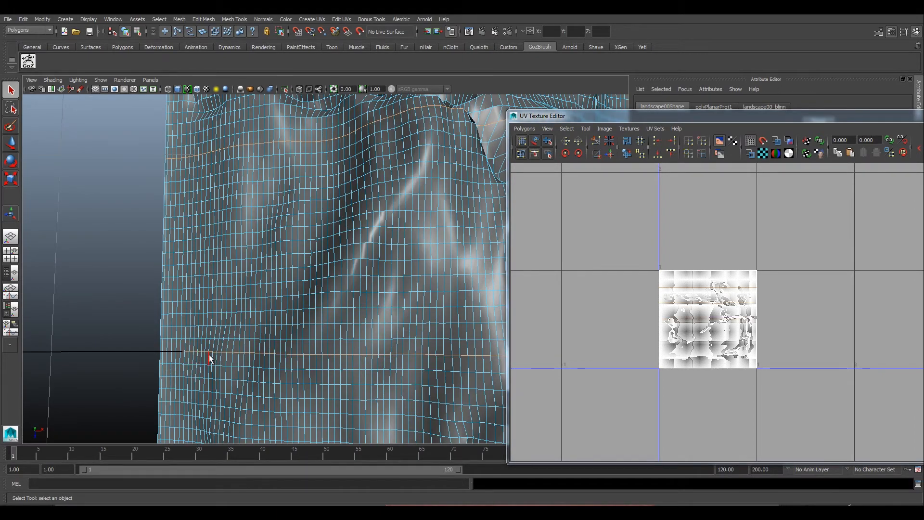
# Step: Add the remaining two crosswise edge loops at the grid lines toward the landscape's near end to the selection
pyautogui.scroll(-5, 208, 355)
pyautogui.keyDown('alt'); pyautogui.moveTo(258, 369); pyautogui.dragTo(261, 298, button='middle'); pyautogui.keyUp('alt')
pyautogui.scroll(4, 257, 346)
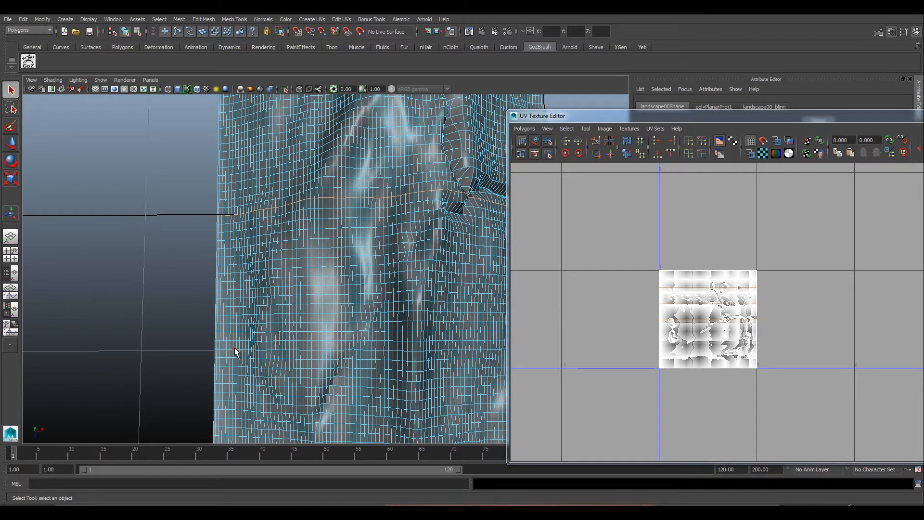
pyautogui.scroll(-5, 255, 373)
pyautogui.keyDown('alt'); pyautogui.moveTo(259, 372); pyautogui.dragTo(266, 324, button='middle'); pyautogui.keyUp('alt')
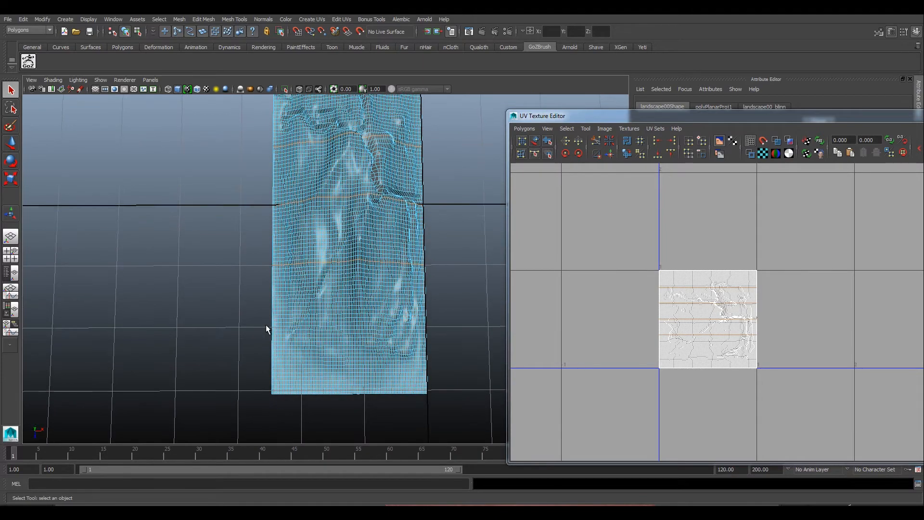
pyautogui.scroll(5, 267, 340)
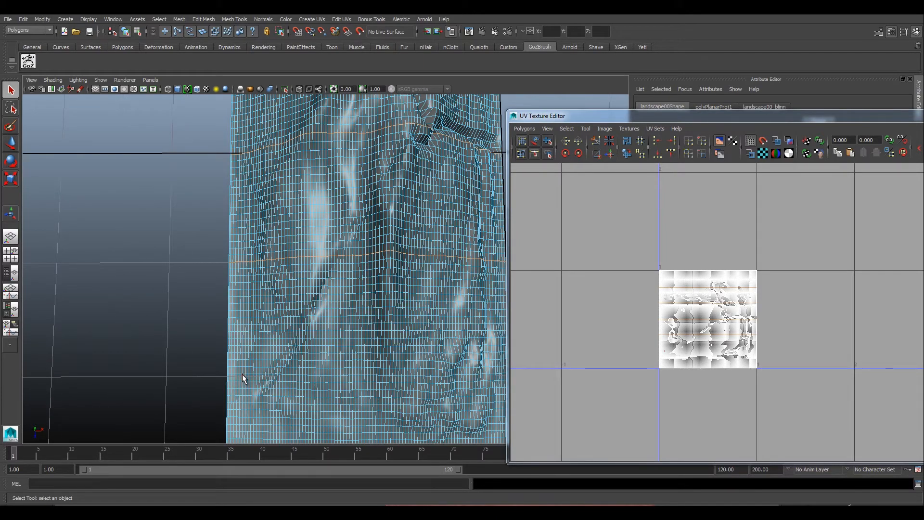
pyautogui.scroll(-8, 244, 373)
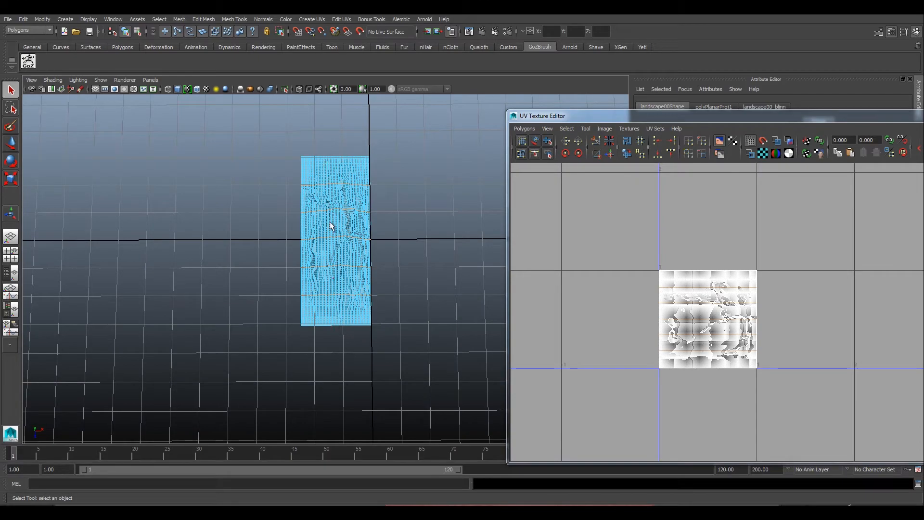
# Step: Add the two lengthwise edge loops that divide the landscape's width into three strips to the selection
pyautogui.scroll(6, 331, 229)
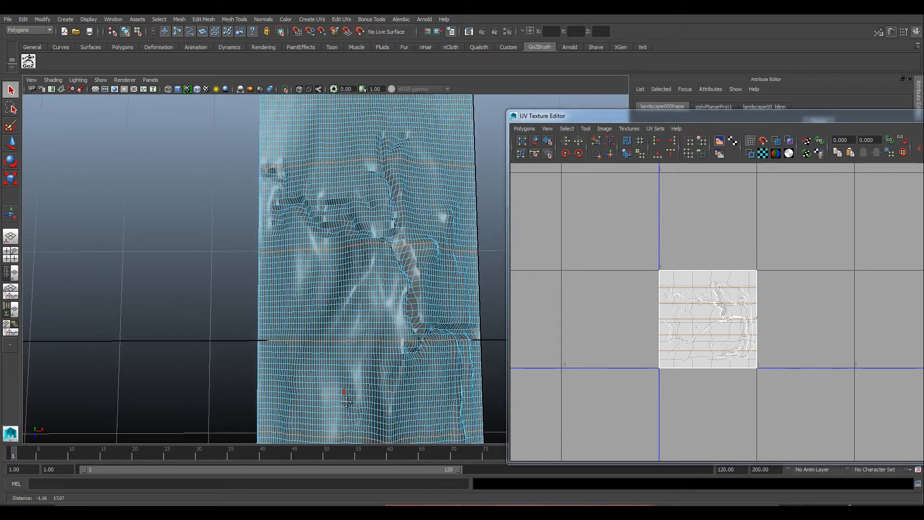
pyautogui.keyDown('alt'); pyautogui.moveTo(346, 401); pyautogui.dragTo(341, 489, button='middle'); pyautogui.keyUp('alt')
pyautogui.keyDown('alt'); pyautogui.moveTo(362, 350); pyautogui.dragTo(367, 447, button='middle'); pyautogui.keyUp('alt')
pyautogui.scroll(3, 296, 293)
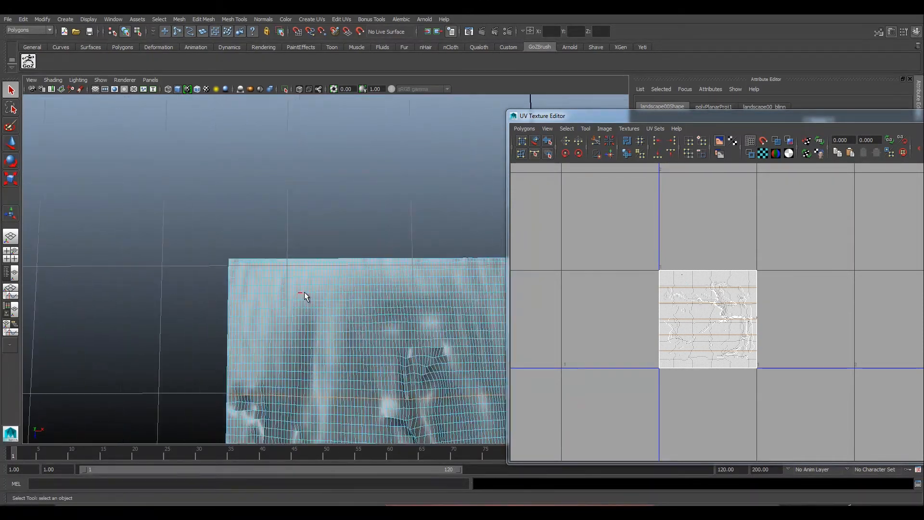
pyautogui.scroll(3, 304, 292)
pyautogui.keyDown('alt'); pyautogui.moveTo(318, 296); pyautogui.dragTo(169, 290, button='middle'); pyautogui.keyUp('alt')
pyautogui.scroll(-1, 189, 288)
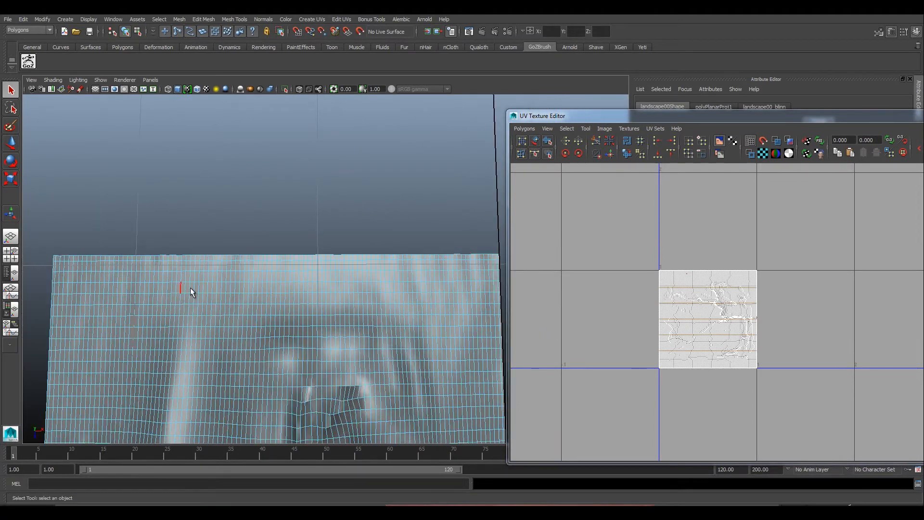
pyautogui.moveTo(550, 117); pyautogui.dragTo(700, 123)
pyautogui.keyDown('alt'); pyautogui.moveTo(334, 217); pyautogui.dragTo(392, 190, button='middle'); pyautogui.keyUp('alt')
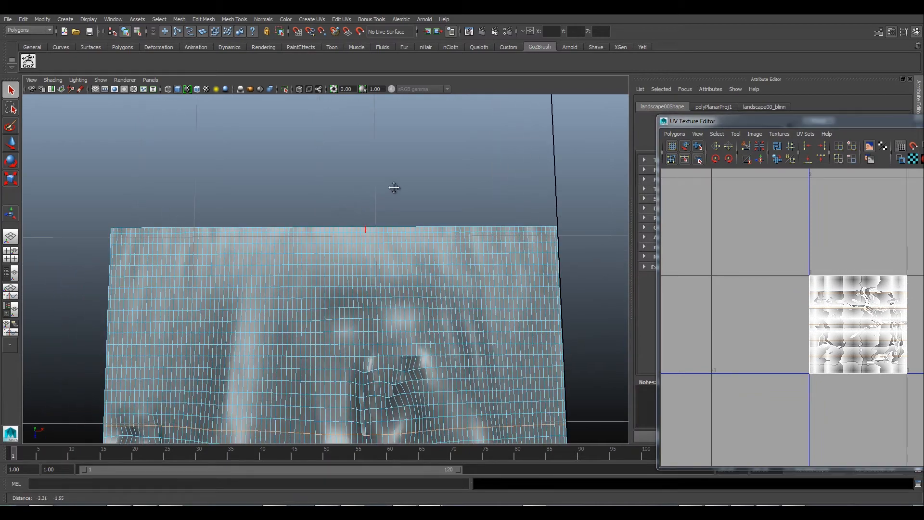
pyautogui.scroll(2, 391, 219)
pyautogui.scroll(-1, 392, 219)
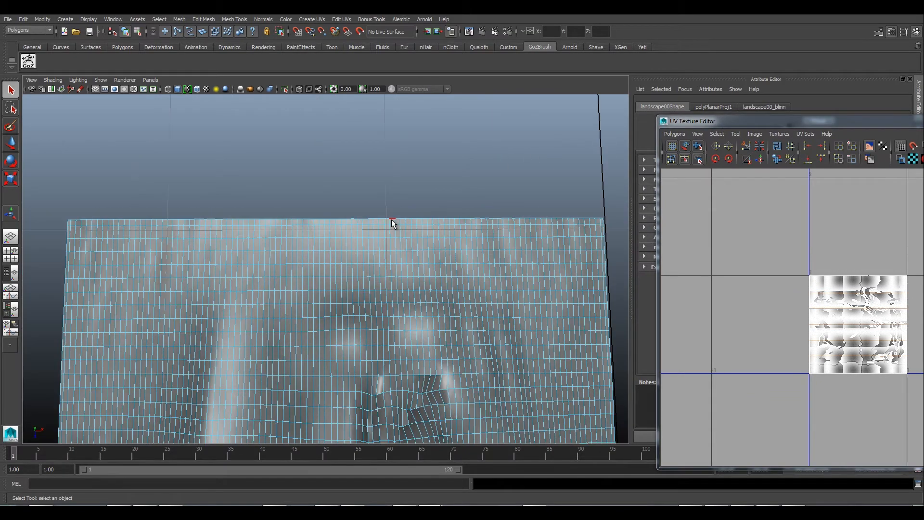
pyautogui.doubleClick(258, 221)
pyautogui.keyDown('alt'); pyautogui.moveTo(442, 229); pyautogui.dragTo(362, 251); pyautogui.keyUp('alt')
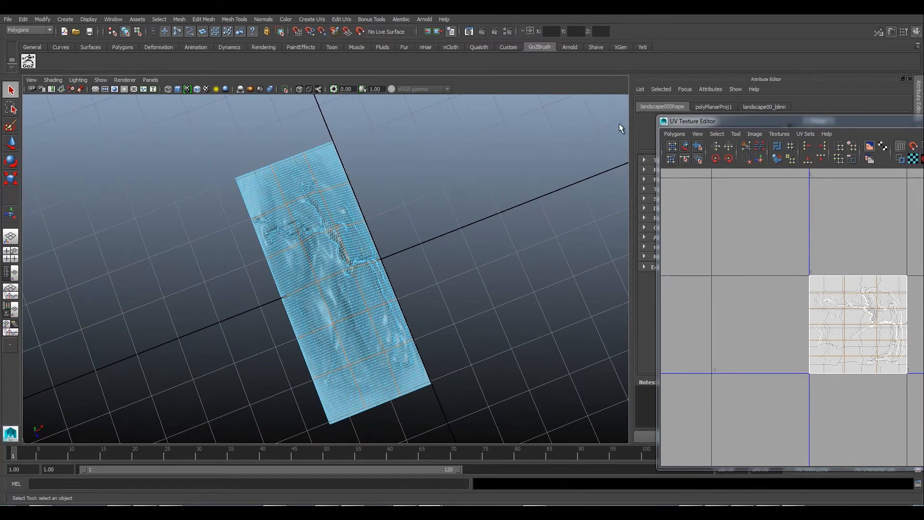
# Step: Bring the UV Texture Editor into full view, cut the UVs along the selected edge loops, and switch to shell selection
pyautogui.moveTo(680, 122); pyautogui.dragTo(294, 80)
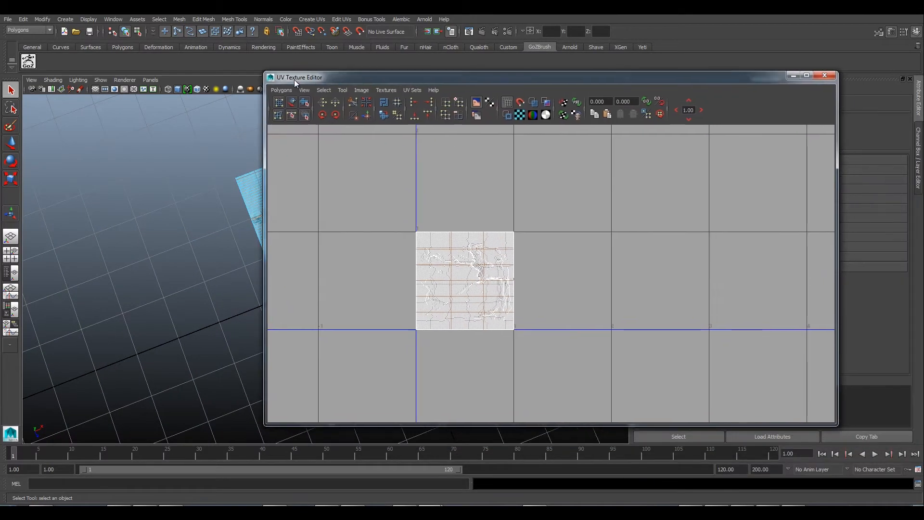
pyautogui.click(352, 102)
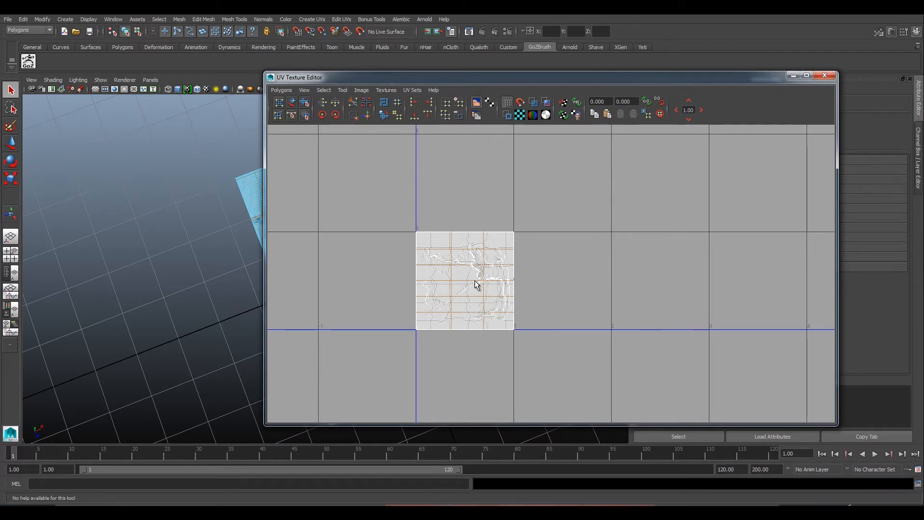
pyautogui.moveTo(475, 281); pyautogui.dragTo(443, 269, button='right')
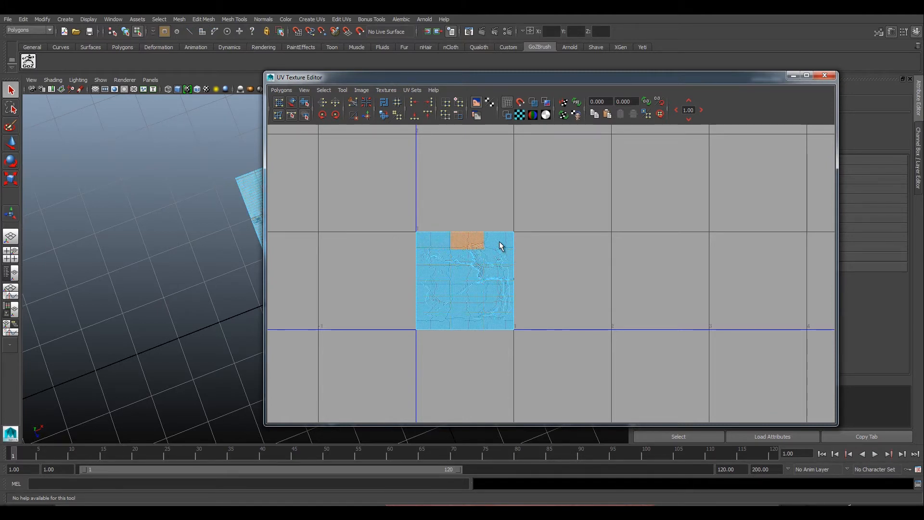
# Step: Select several individual UV shells one after another to check that the cuts separated them
pyautogui.click(440, 256)
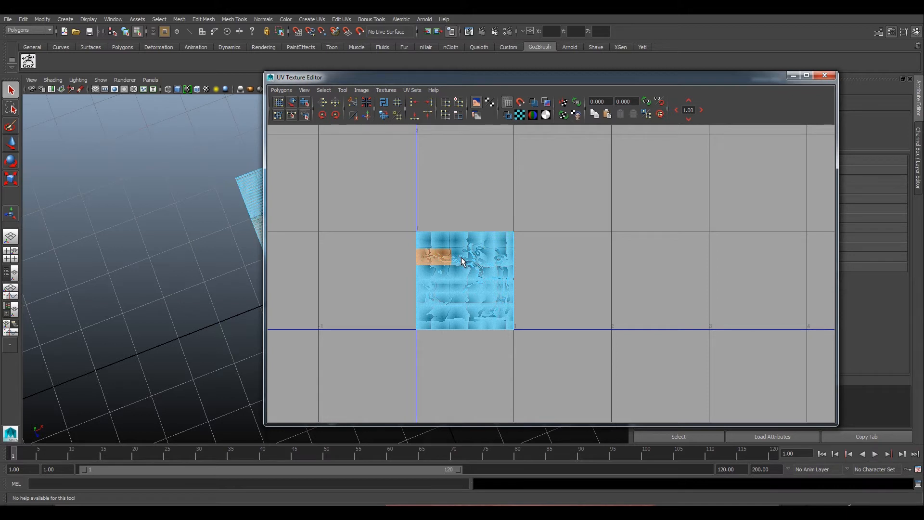
pyautogui.click(444, 275)
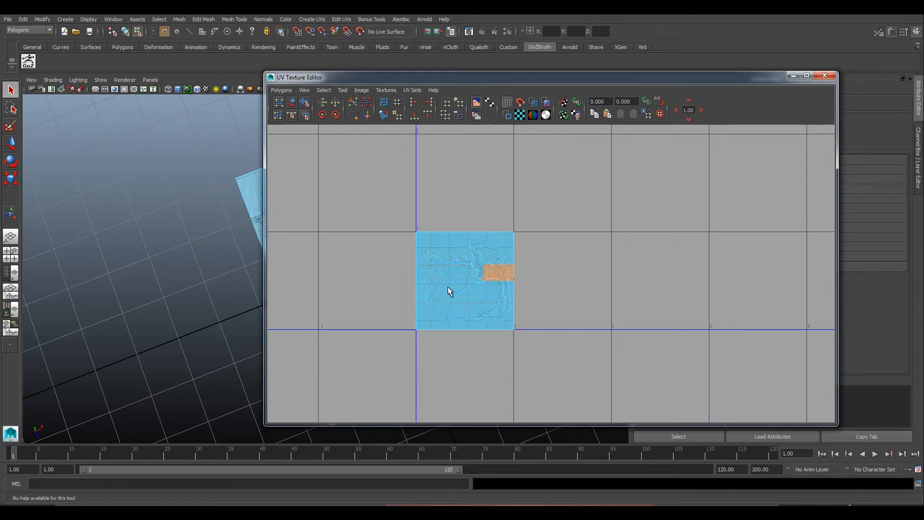
pyautogui.click(476, 291)
pyautogui.click(497, 288)
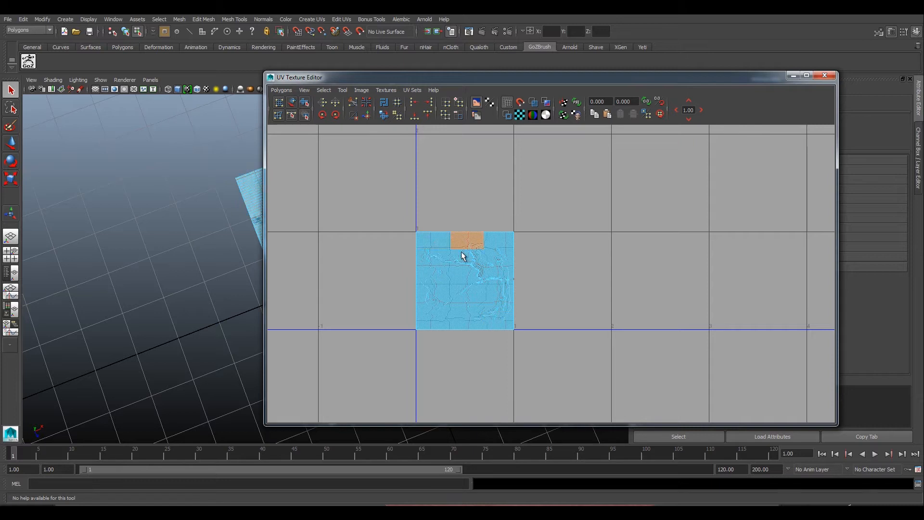
# Step: Try shifting the middle shell of the uppermost row by 1.00 in U, and move it back to its original tile
pyautogui.scroll(-2, 587, 187)
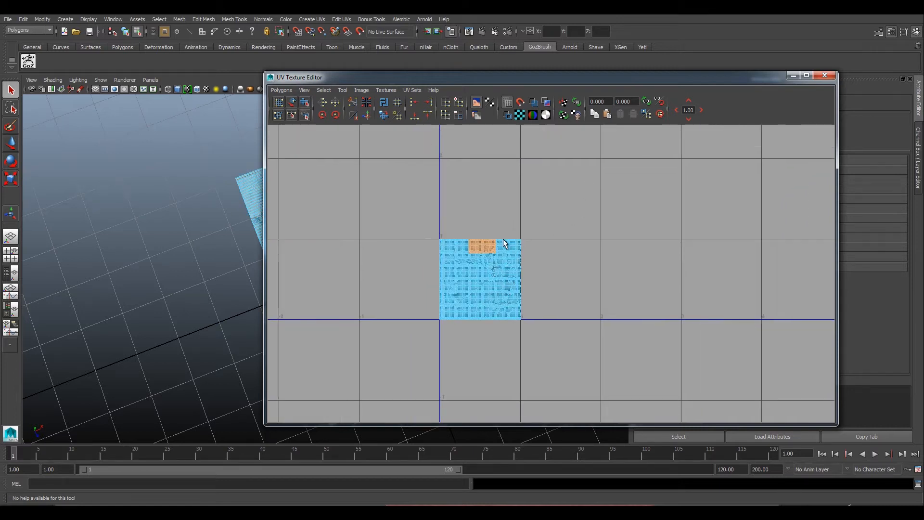
pyautogui.keyDown('alt'); pyautogui.moveTo(505, 243); pyautogui.dragTo(458, 263, button='middle'); pyautogui.keyUp('alt')
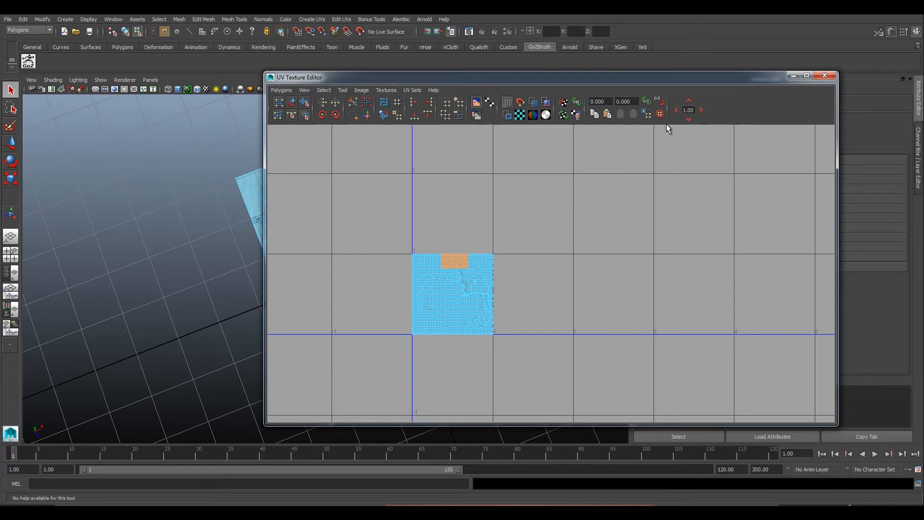
pyautogui.click(701, 110)
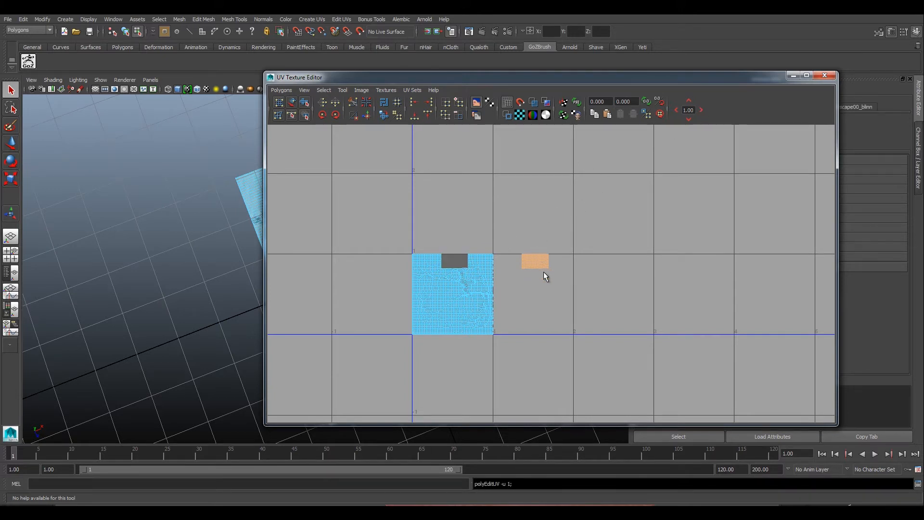
pyautogui.click(675, 110)
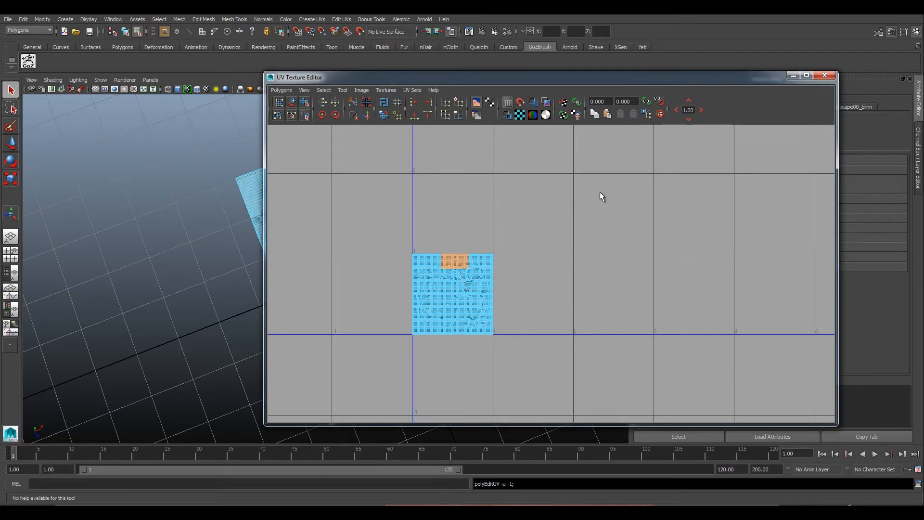
# Step: Select the landscape's far corner shell and apply a planar UV projection from above to it
pyautogui.click(425, 262)
pyautogui.moveTo(363, 81); pyautogui.dragTo(531, 103)
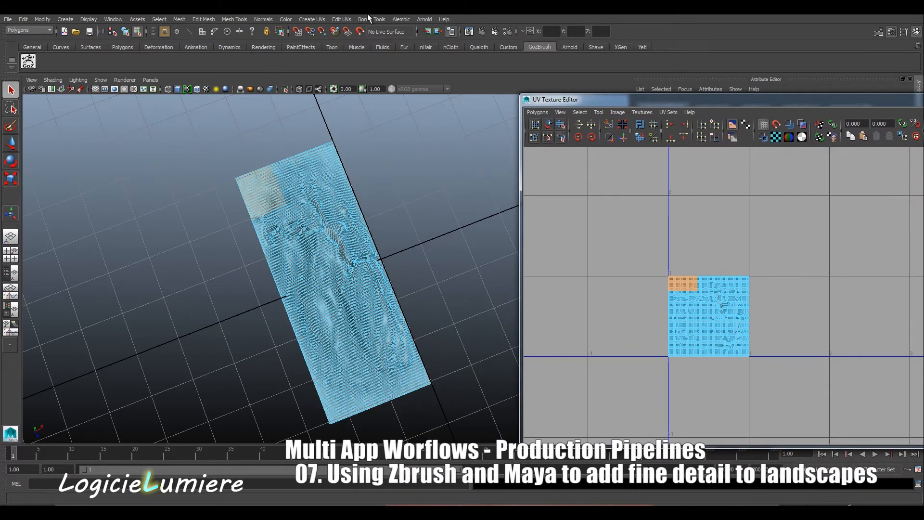
pyautogui.click(336, 20)
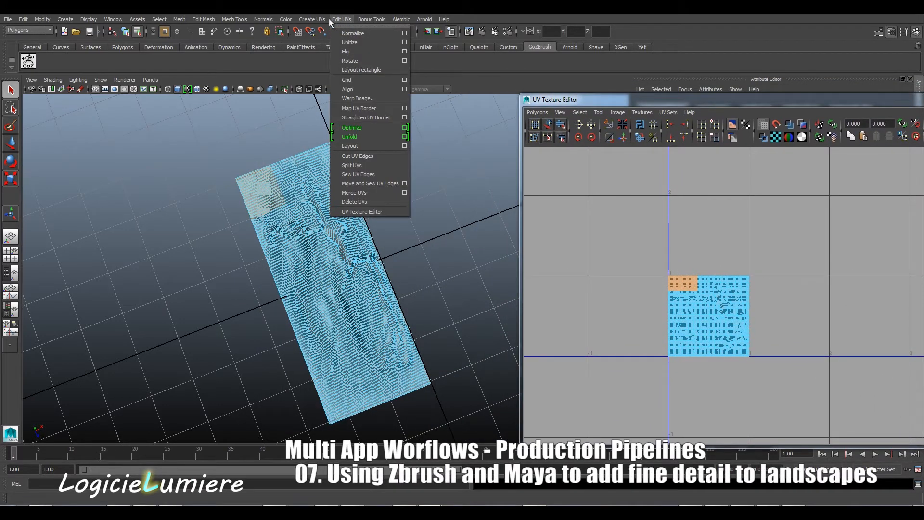
pyautogui.click(318, 31)
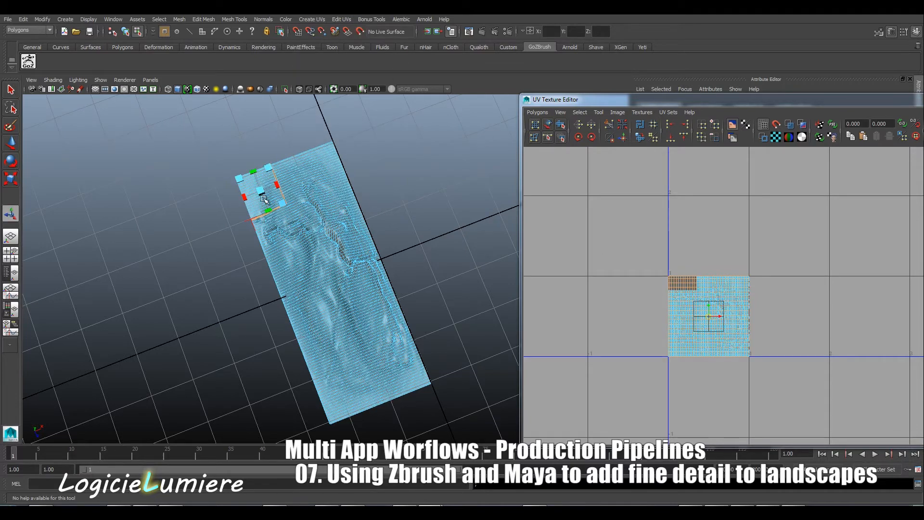
pyautogui.scroll(3, 279, 196)
pyautogui.scroll(3, 284, 200)
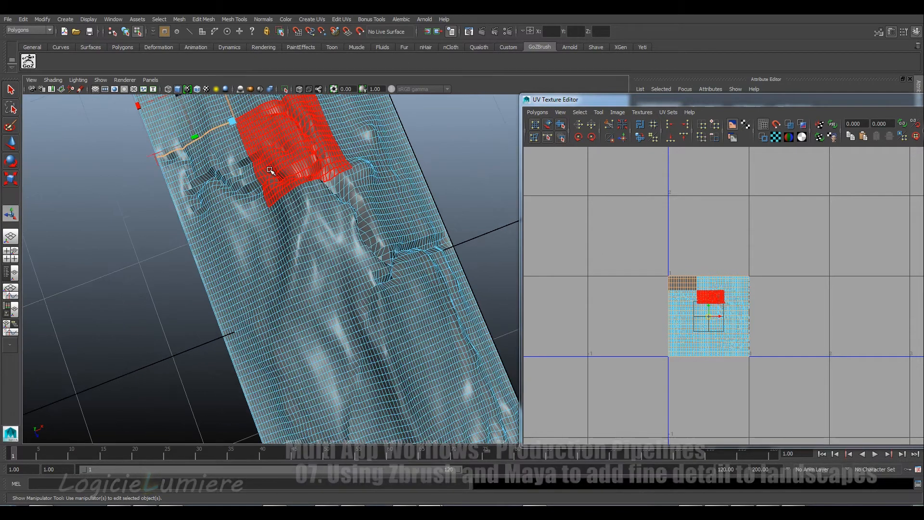
pyautogui.keyDown('alt'); pyautogui.moveTo(271, 172); pyautogui.dragTo(290, 307, button='middle'); pyautogui.keyUp('alt')
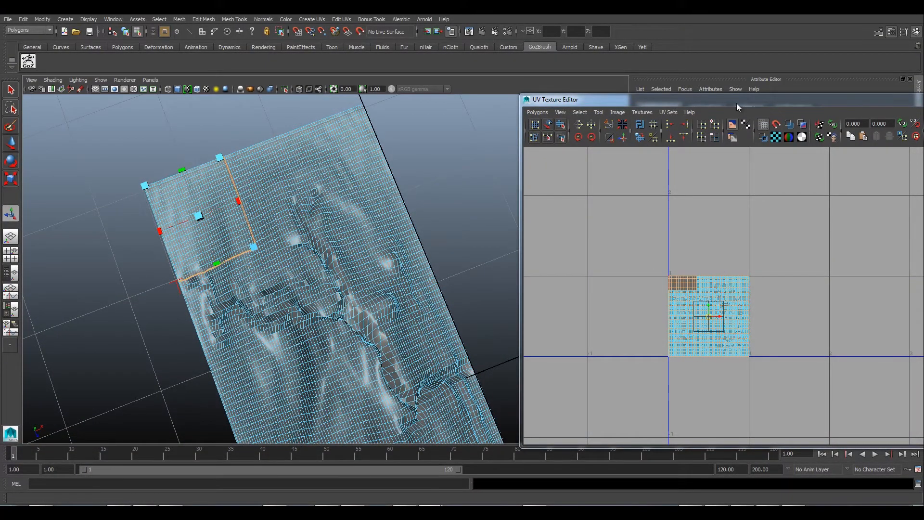
# Step: Display the colored UV checker pattern and compare its scale on the reprojected corner section with the rest of the landscape
pyautogui.moveTo(736, 102); pyautogui.dragTo(583, 107)
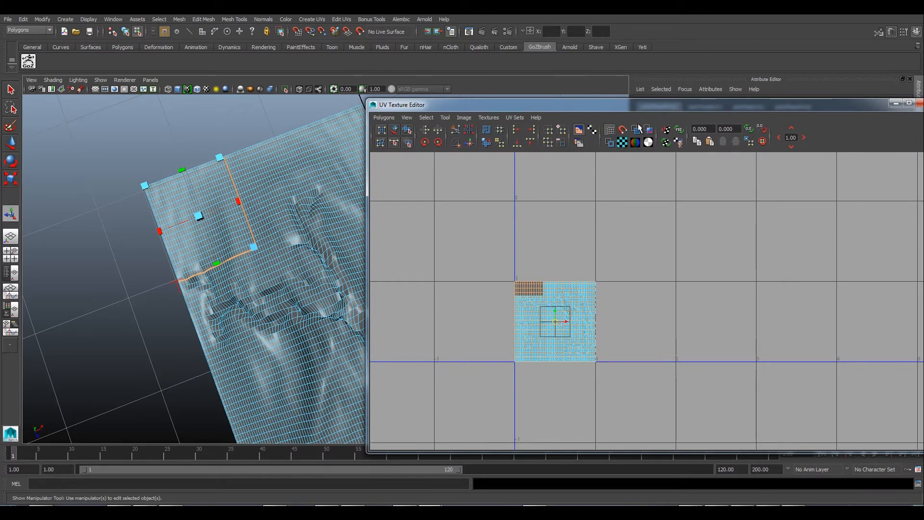
pyautogui.click(622, 142)
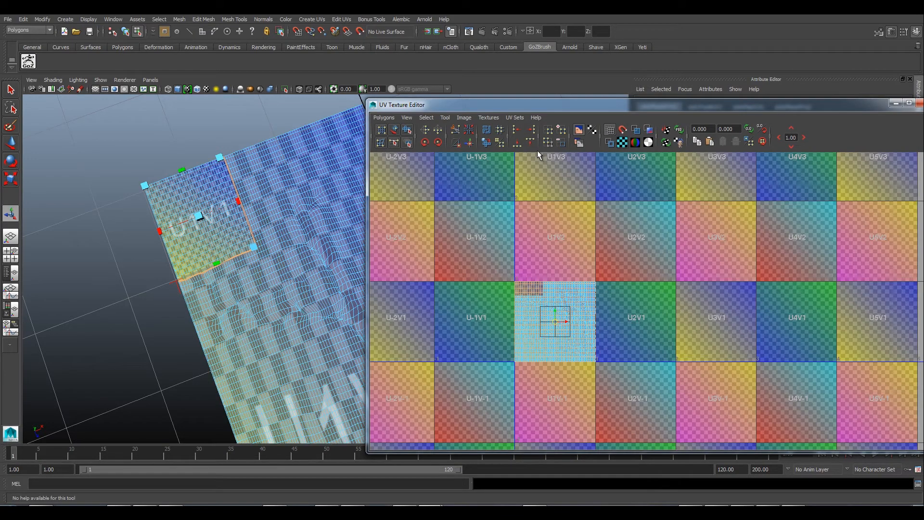
pyautogui.keyDown('alt'); pyautogui.moveTo(235, 257); pyautogui.dragTo(128, 268); pyautogui.keyUp('alt')
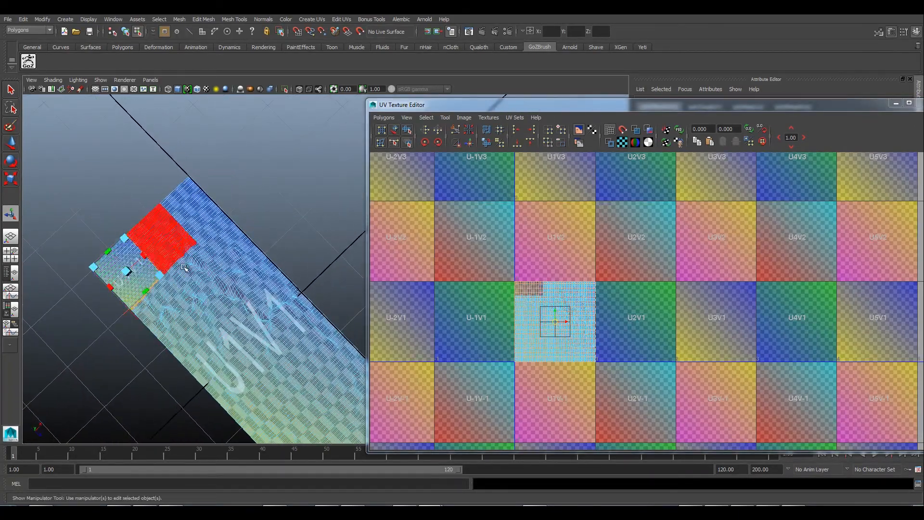
pyautogui.scroll(5, 131, 290)
pyautogui.scroll(3, 131, 290)
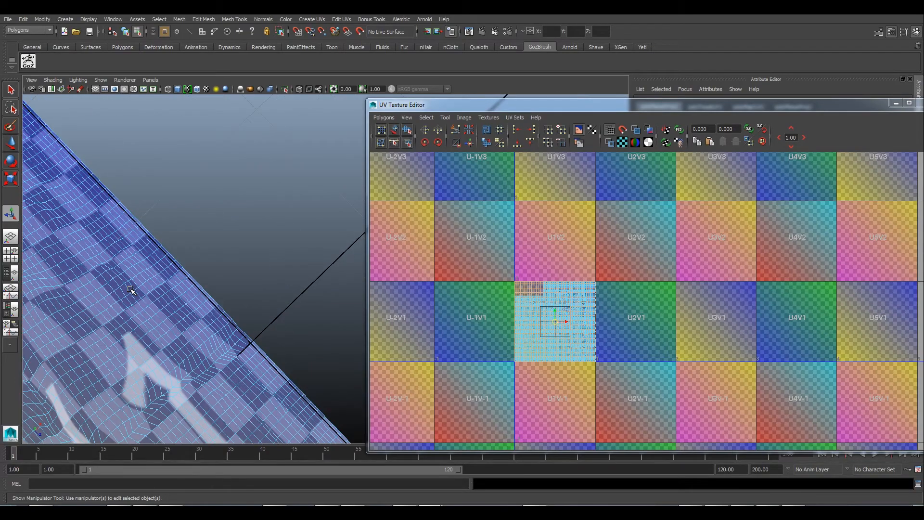
# Step: Examine the checker pattern on the reprojected corner section and across the whole landscape
pyautogui.keyDown('alt'); pyautogui.moveTo(134, 290); pyautogui.dragTo(292, 313, button='middle'); pyautogui.keyUp('alt')
pyautogui.moveTo(245, 322)
pyautogui.keyDown('alt'); pyautogui.mouseDown()
pyautogui.moveTo(253, 289)
pyautogui.moveTo(235, 313)
pyautogui.mouseUp(); pyautogui.keyUp('alt')
pyautogui.scroll(-3, 266, 316)
pyautogui.scroll(-1, 265, 317)
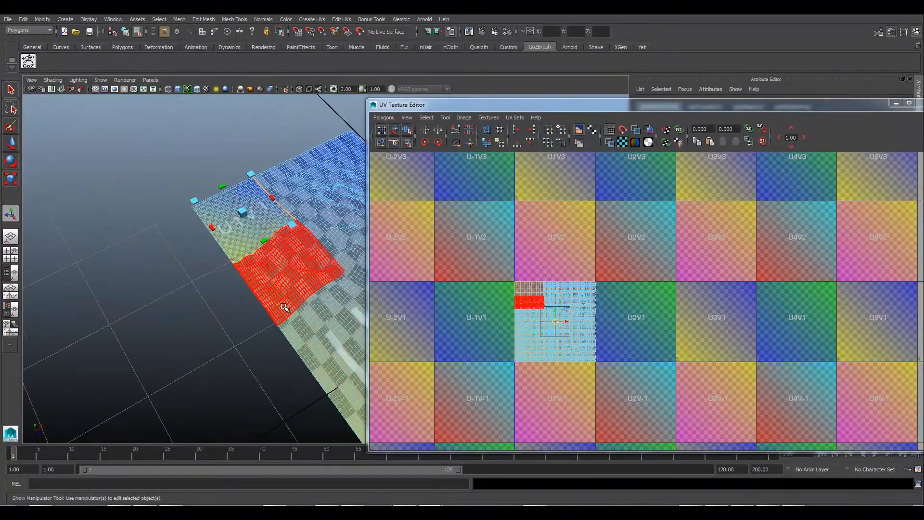
pyautogui.keyDown('alt'); pyautogui.moveTo(288, 310); pyautogui.dragTo(212, 332, button='middle'); pyautogui.keyUp('alt')
pyautogui.scroll(-2, 270, 331)
pyautogui.keyDown('alt'); pyautogui.moveTo(270, 331); pyautogui.dragTo(123, 243, button='middle'); pyautogui.keyUp('alt')
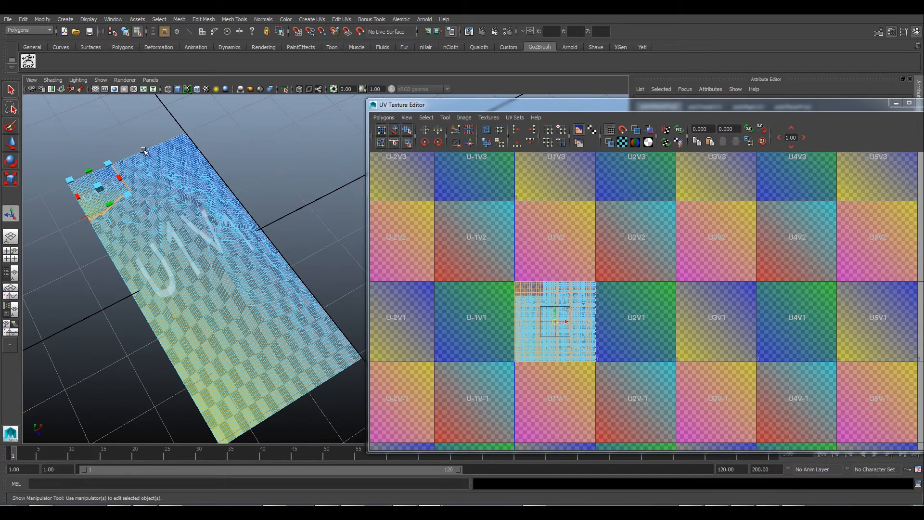
# Step: Review the current project's directory and its folder locations without changing them
pyautogui.click(8, 20)
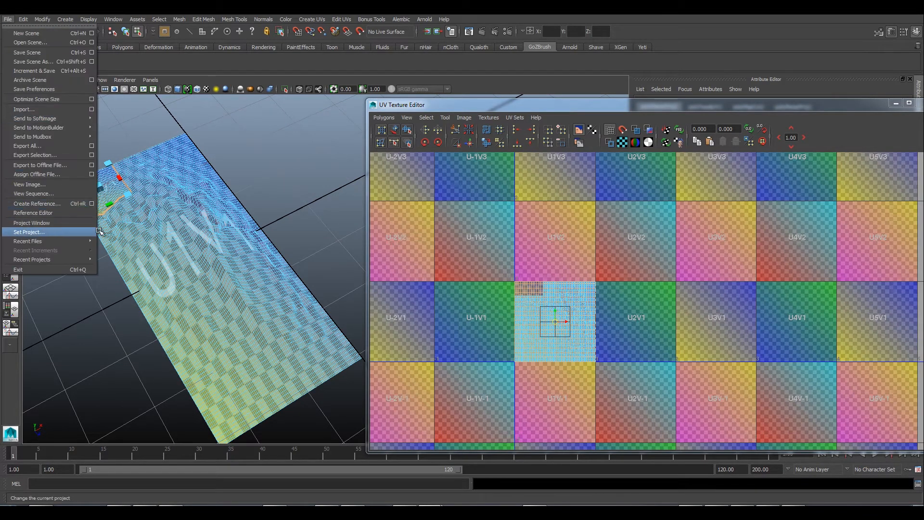
pyautogui.click(57, 232)
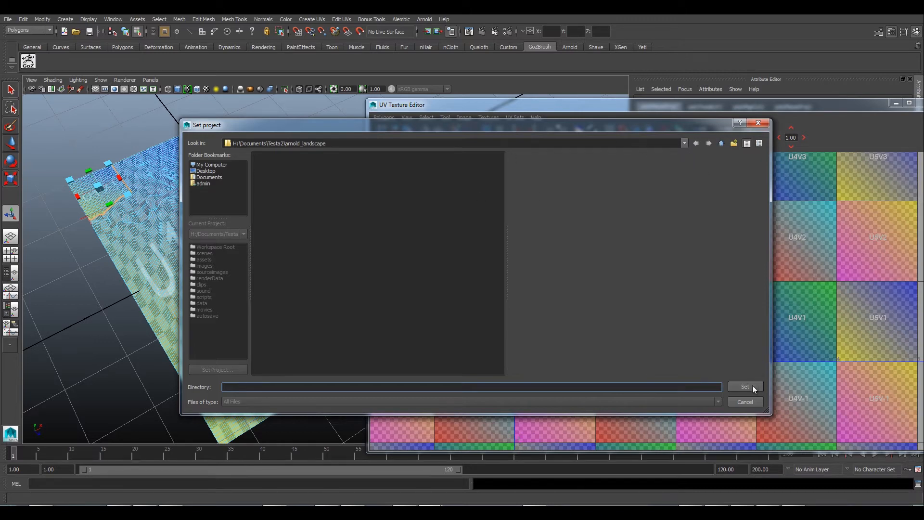
pyautogui.click(749, 401)
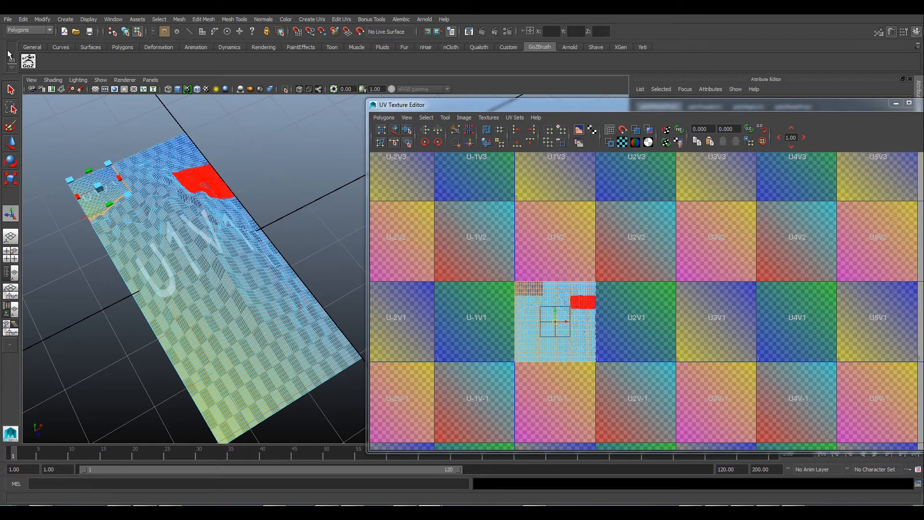
pyautogui.click(8, 20)
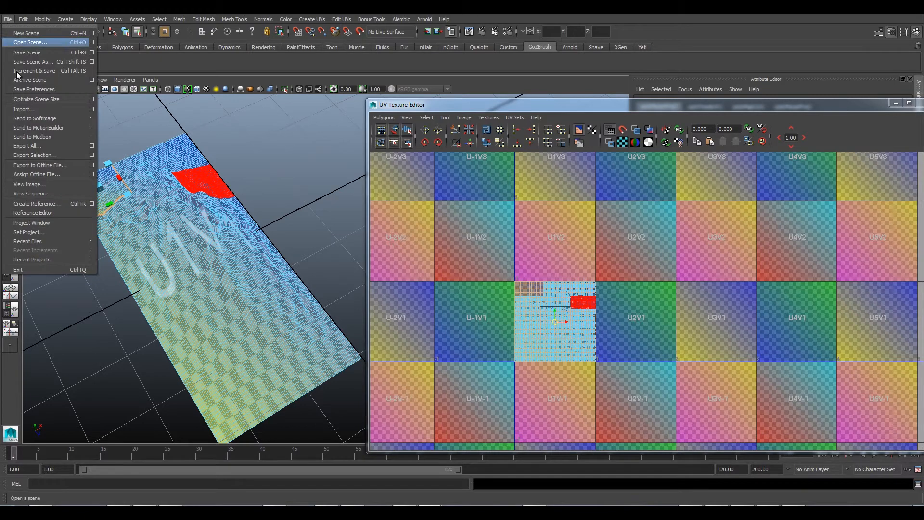
pyautogui.click(54, 222)
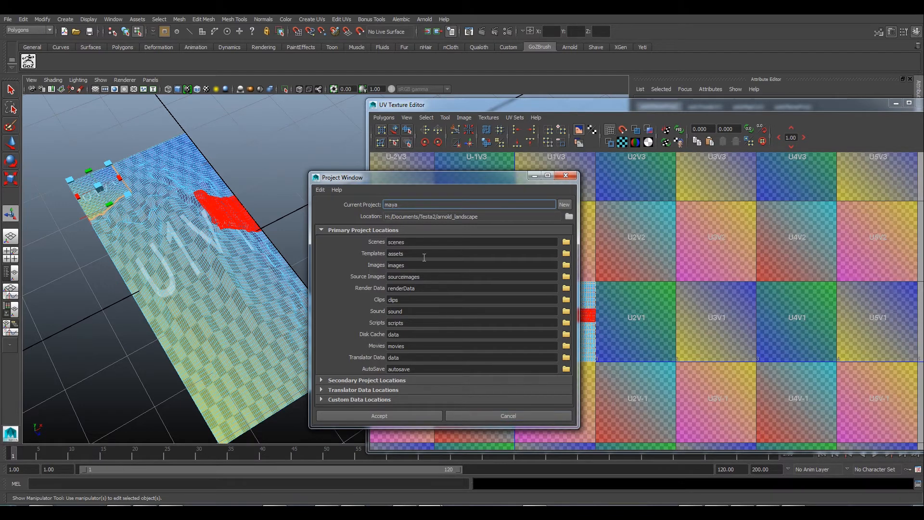
pyautogui.click(509, 416)
# Step: Save the scene as landscape_uvs.ma in the project's scenes folder, replacing the existing file
pyautogui.click(6, 19)
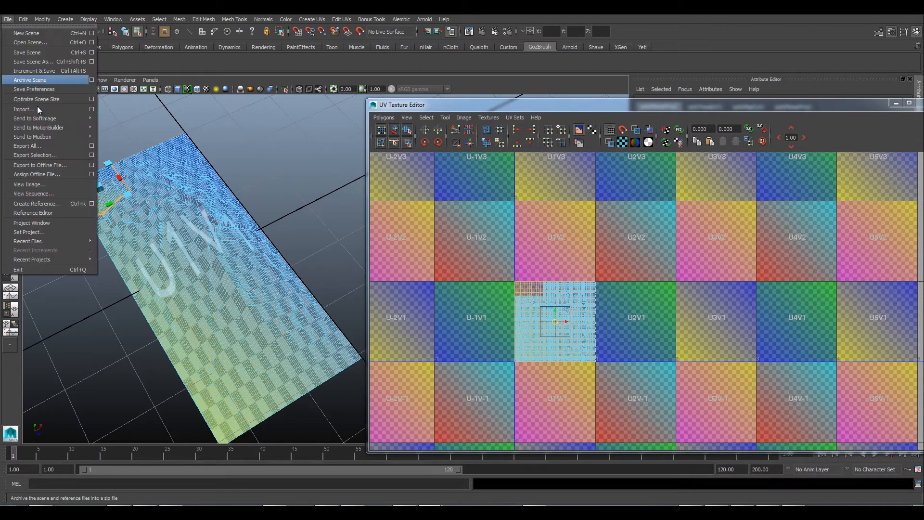
pyautogui.click(34, 62)
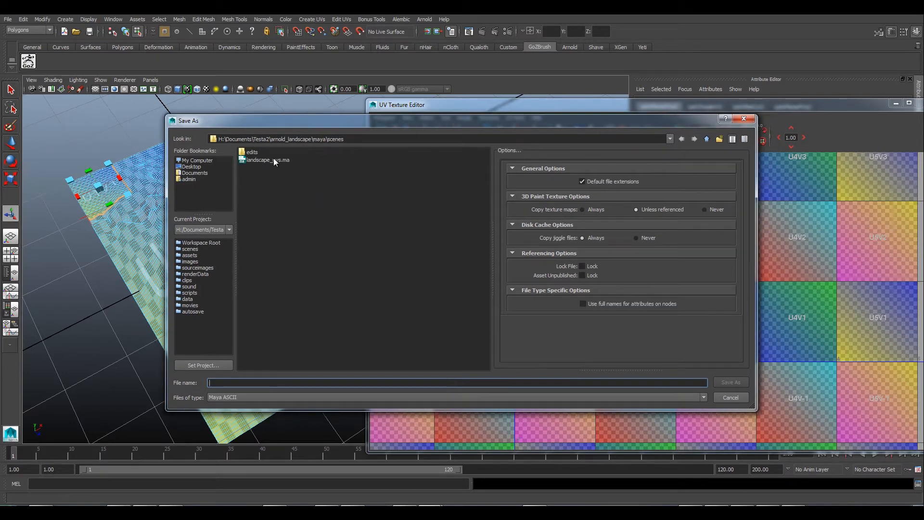
pyautogui.click(267, 160)
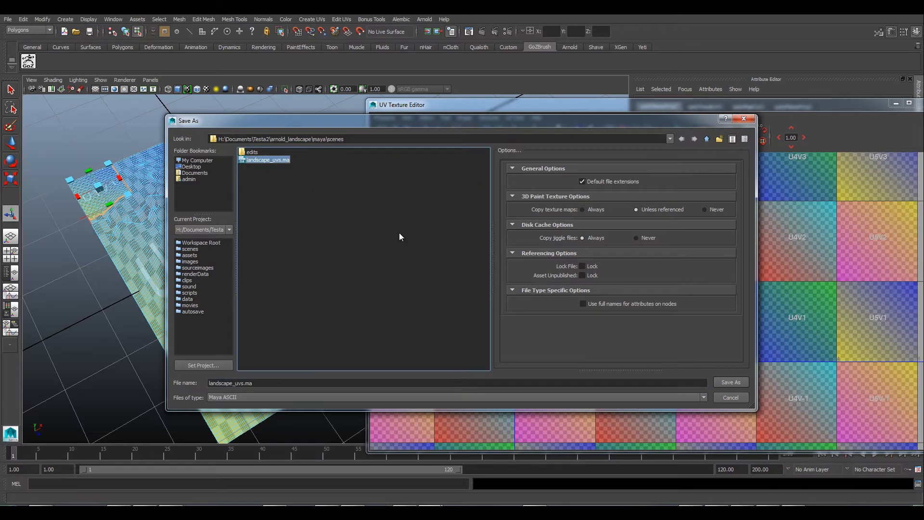
pyautogui.click(727, 382)
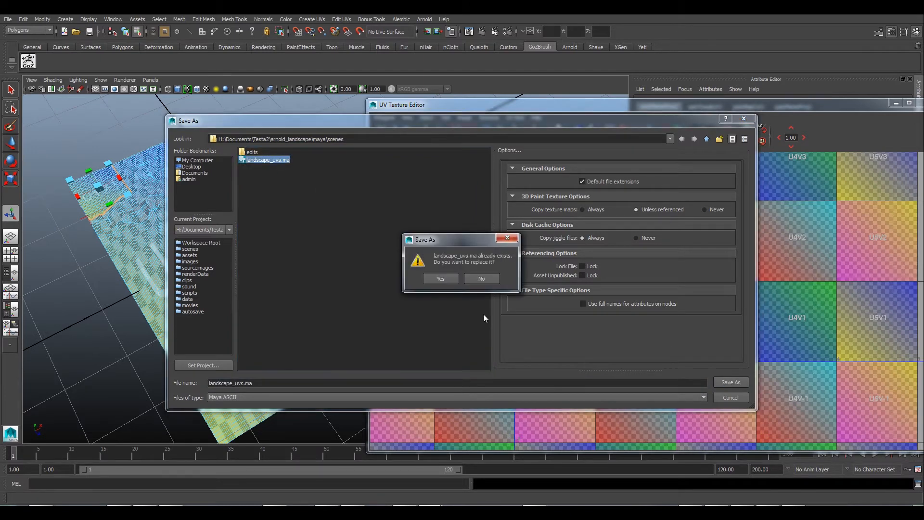
pyautogui.click(445, 280)
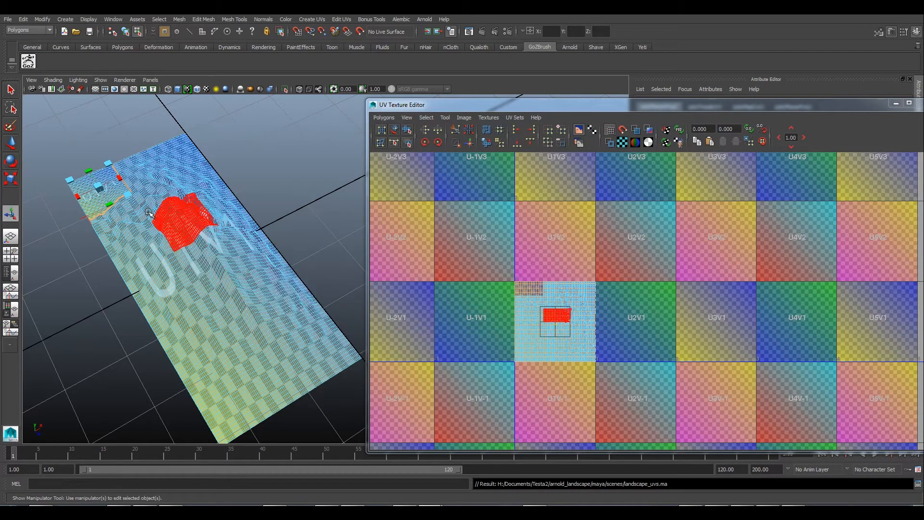
# Step: Convert the projected corner shell's selection to UVs and unfold them in tile U1V1
pyautogui.keyDown('alt'); pyautogui.moveTo(149, 230); pyautogui.dragTo(142, 258); pyautogui.keyUp('alt')
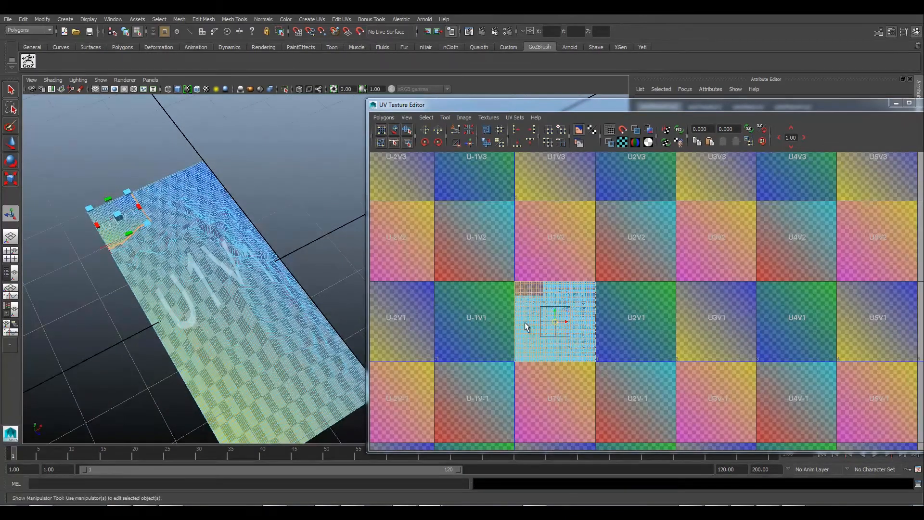
pyautogui.keyDown('alt'); pyautogui.moveTo(526, 327); pyautogui.dragTo(538, 353, button='right'); pyautogui.keyUp('alt')
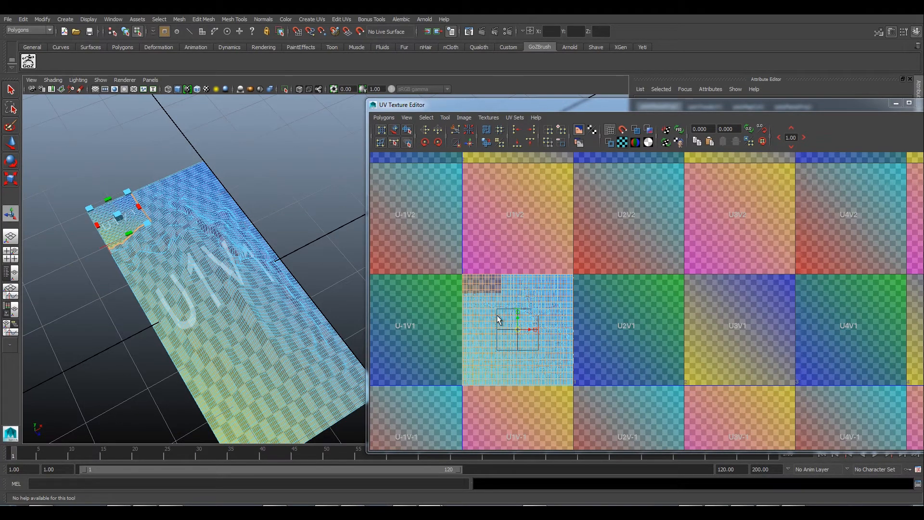
pyautogui.keyDown('ctrl'); pyautogui.moveTo(490, 308); pyautogui.dragTo(540, 312, button='right'); pyautogui.keyUp('ctrl')
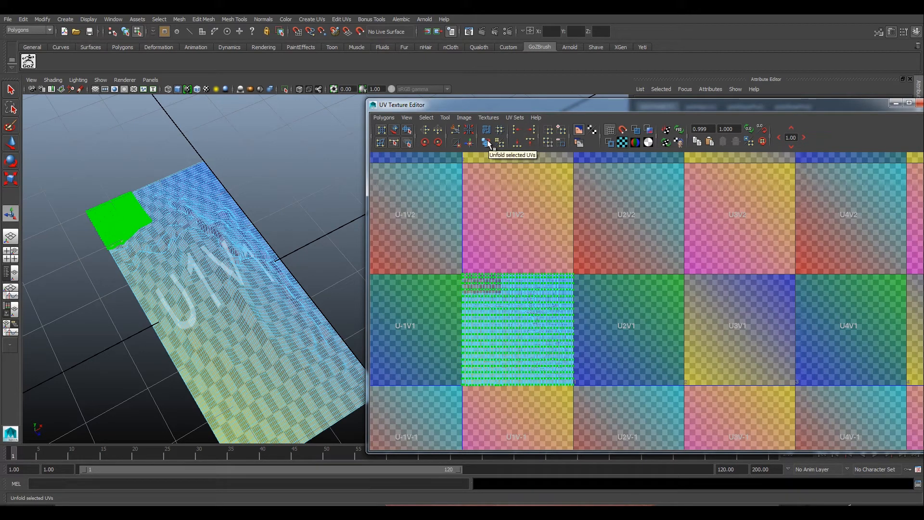
pyautogui.scroll(2, 552, 360)
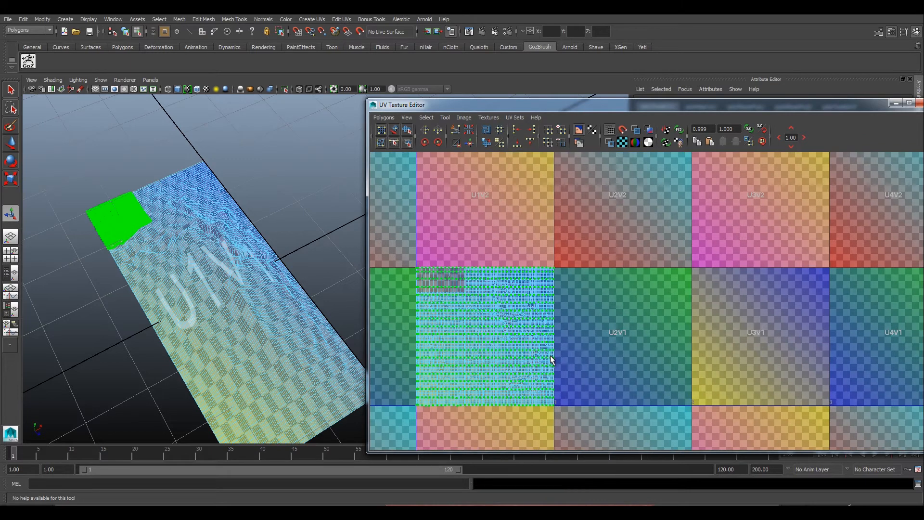
pyautogui.scroll(1, 545, 353)
pyautogui.keyDown('alt'); pyautogui.moveTo(550, 351); pyautogui.dragTo(597, 313, button='middle'); pyautogui.keyUp('alt')
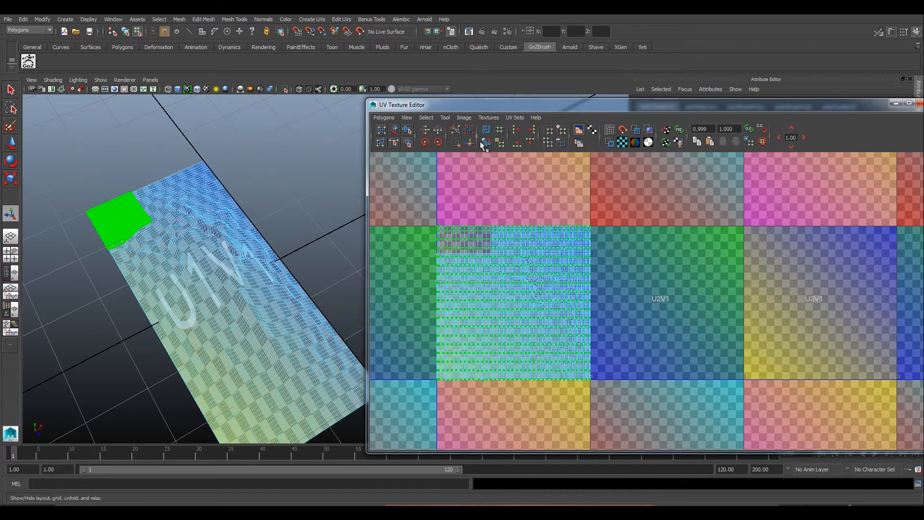
pyautogui.click(485, 142)
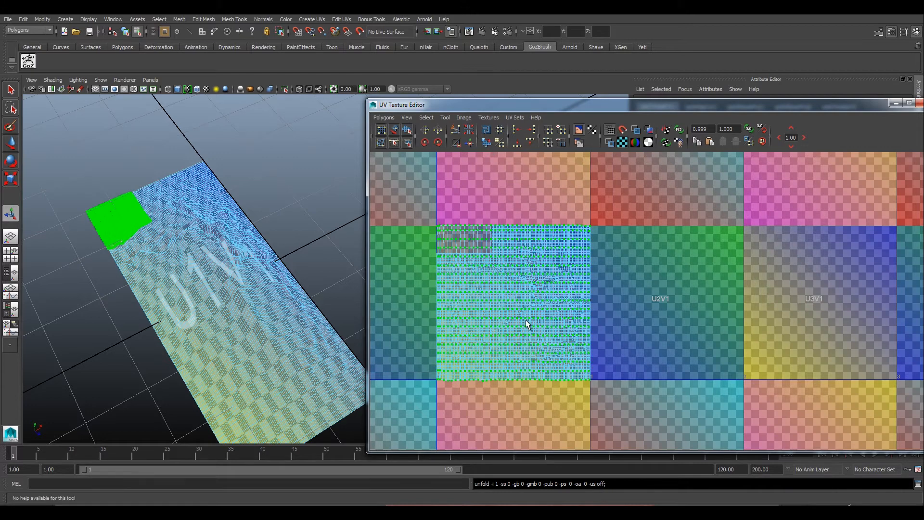
pyautogui.scroll(-1, 502, 279)
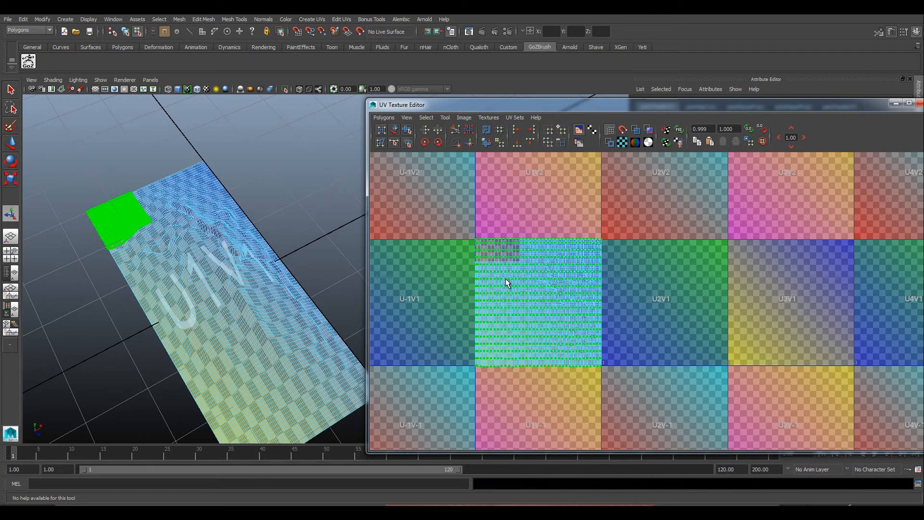
pyautogui.scroll(-1, 515, 287)
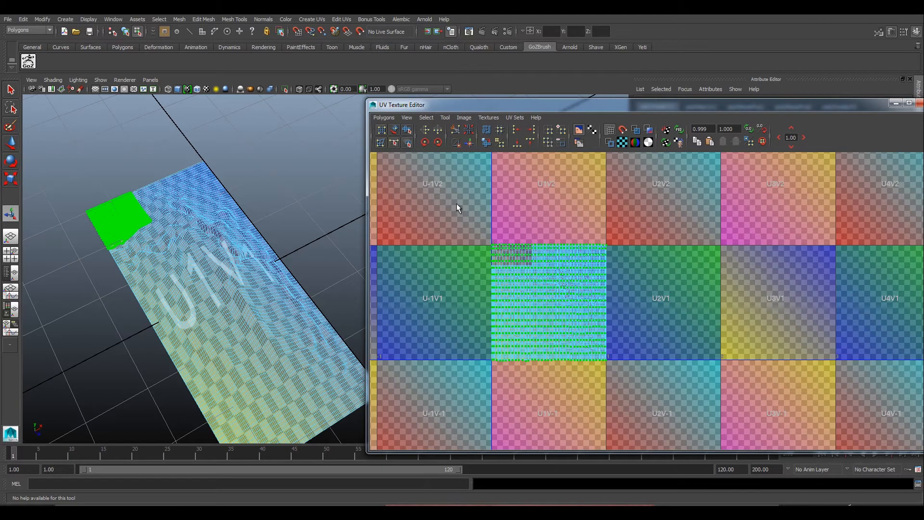
# Step: Scale the corner shell's unfolded UVs down slightly and uniformly so they fit inside tile U1V1
pyautogui.click(12, 143)
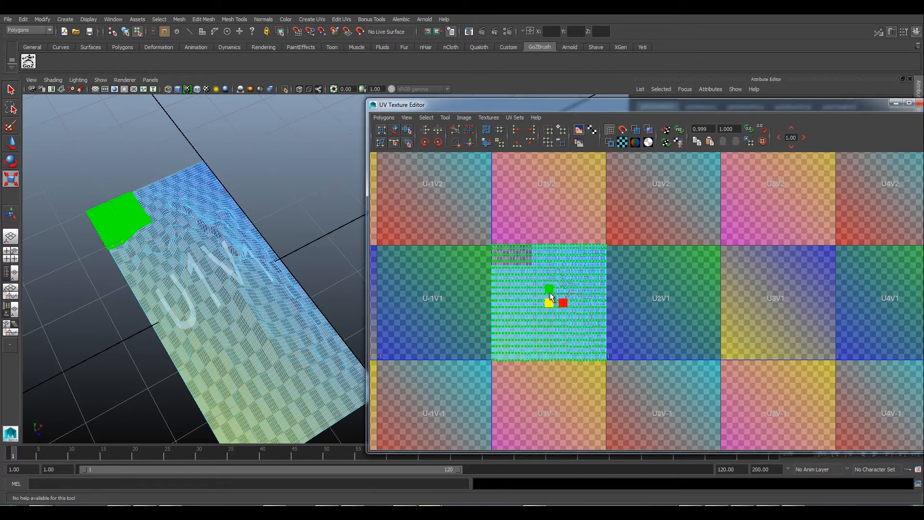
pyautogui.hotkey('ctrl', 'z')
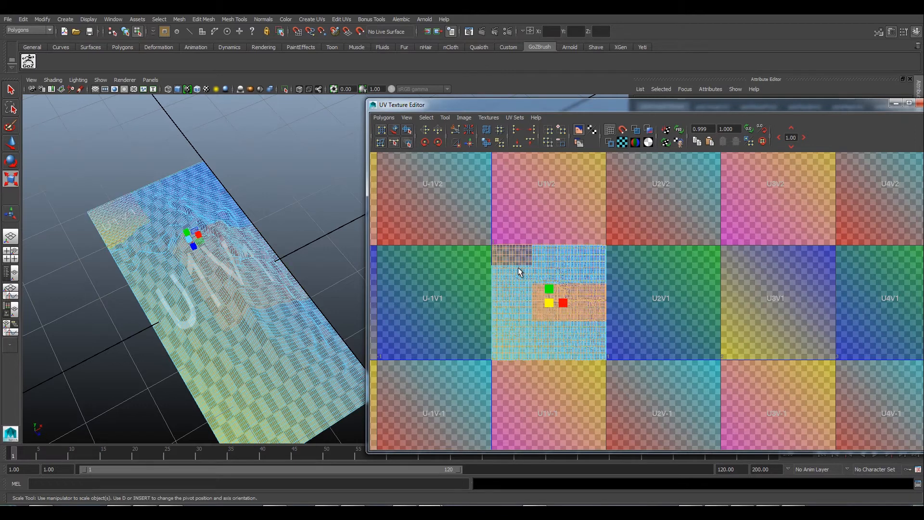
pyautogui.hotkey('ctrl', 'z')
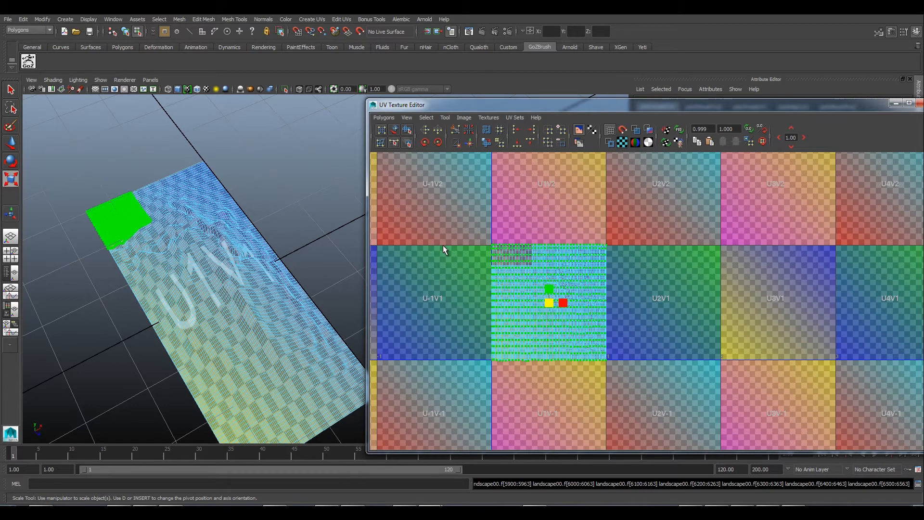
pyautogui.moveTo(549, 304); pyautogui.dragTo(550, 306)
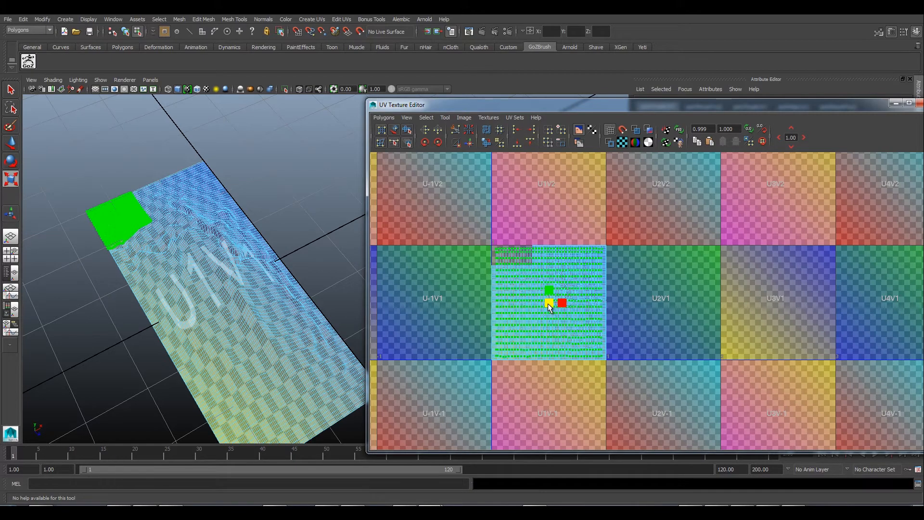
pyautogui.scroll(2, 538, 295)
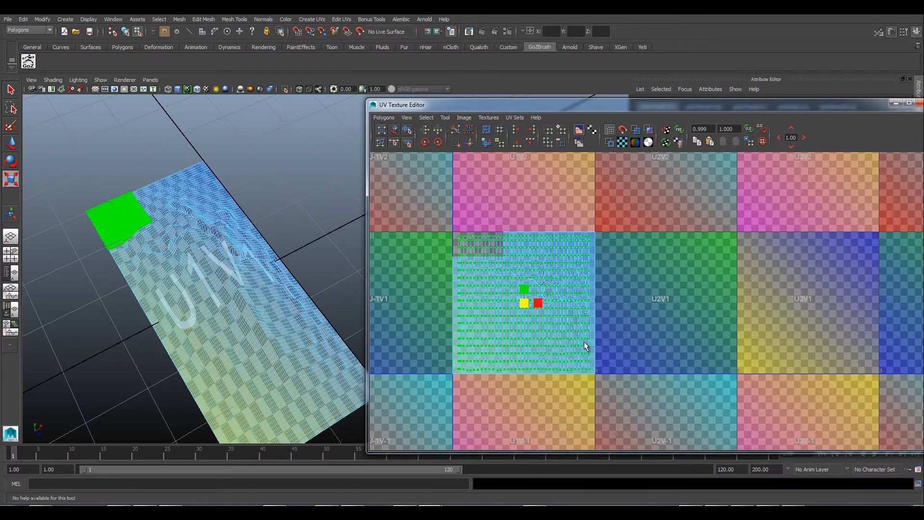
pyautogui.scroll(-5, 612, 319)
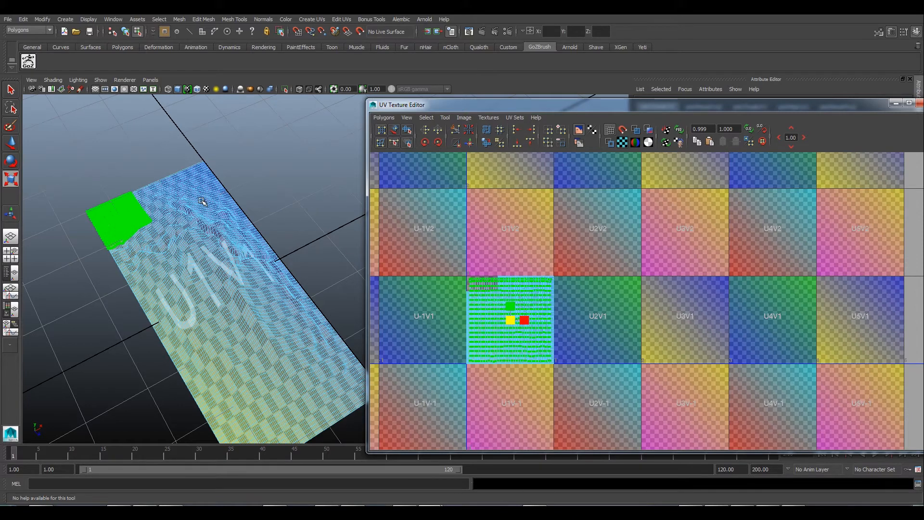
# Step: Apply a planar UV projection to the shell beside the corner one and shift it by 1.00 in U to tile U2V1
pyautogui.moveTo(510, 301); pyautogui.dragTo(478, 289, button='right')
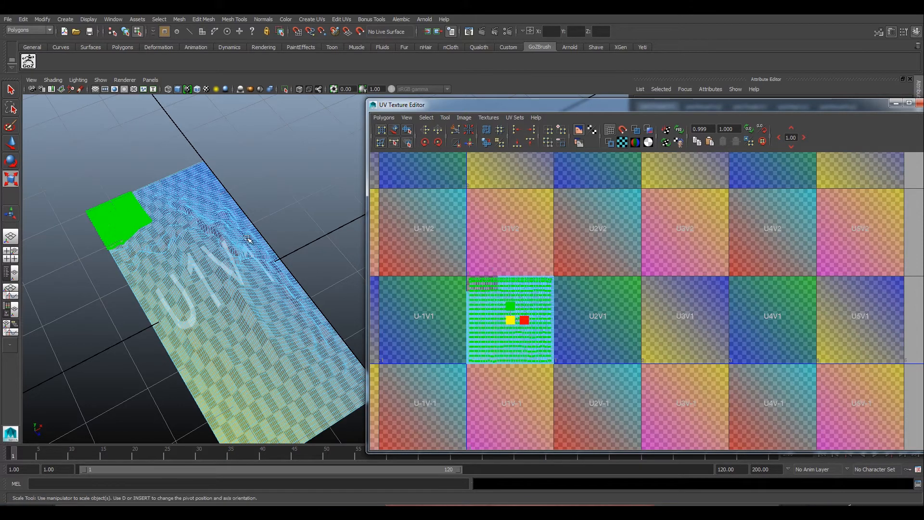
pyautogui.click(153, 188)
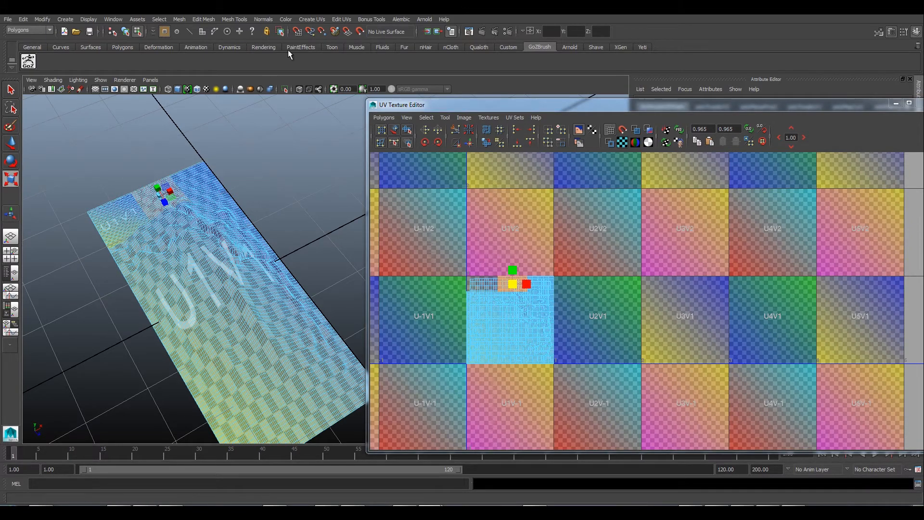
pyautogui.click(311, 19)
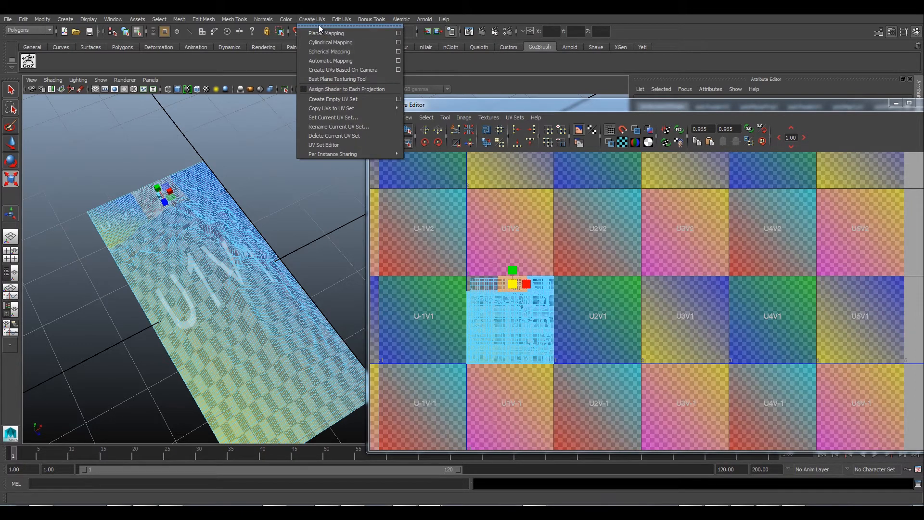
pyautogui.click(318, 26)
pyautogui.moveTo(313, 21); pyautogui.dragTo(382, 107)
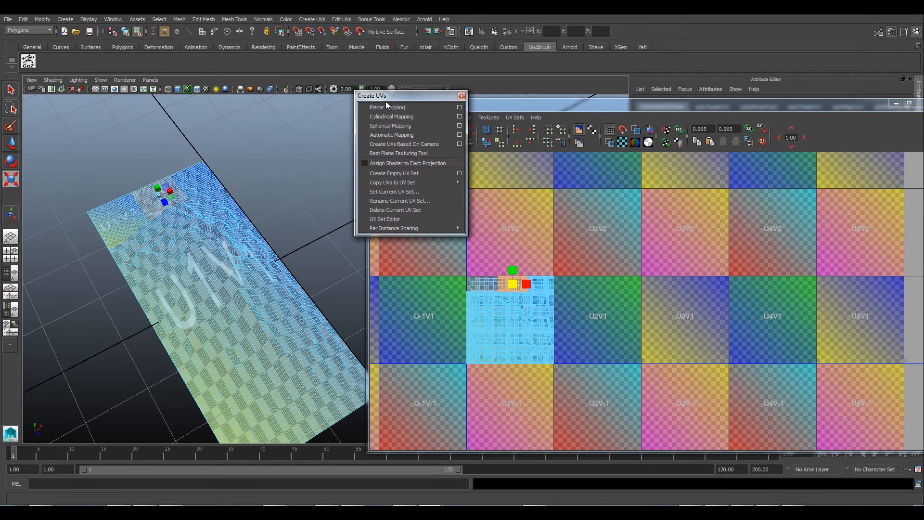
pyautogui.click(385, 108)
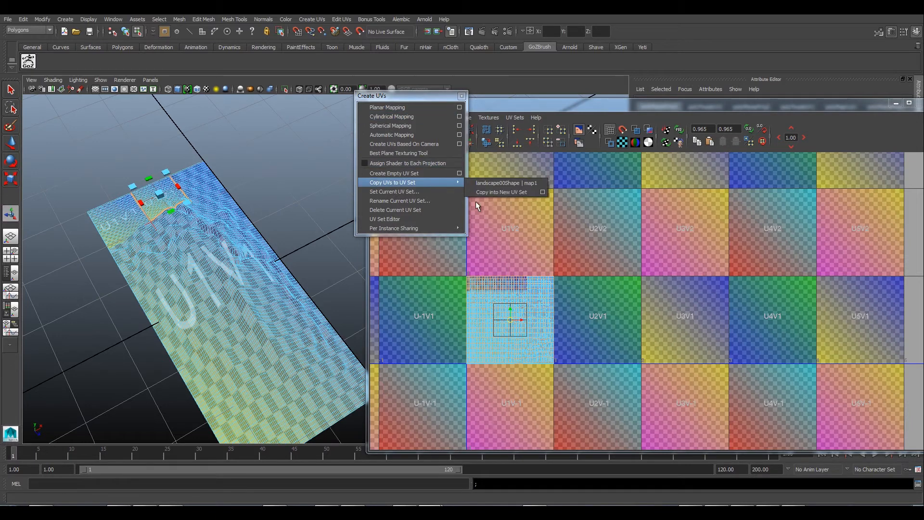
pyautogui.click(803, 137)
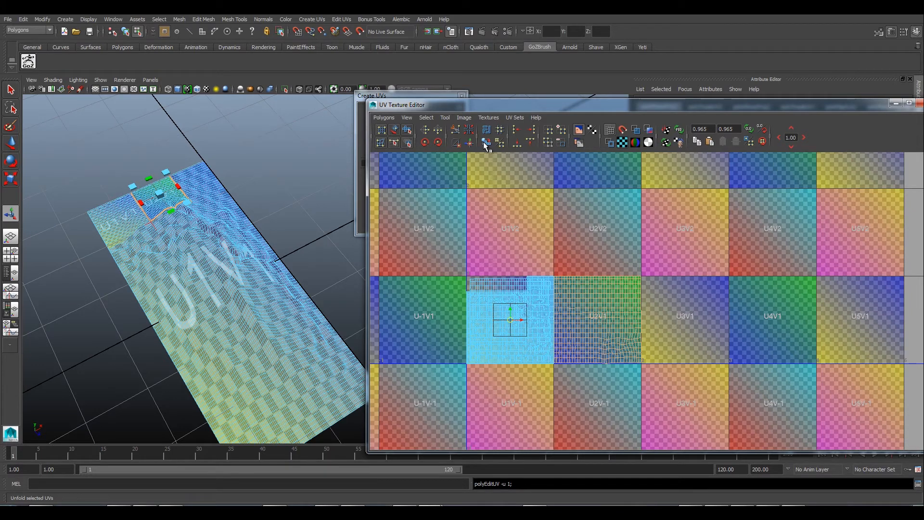
# Step: Convert the projected second shell's selection to UVs and unfold them in tile U2V1
pyautogui.rightClick(606, 311)
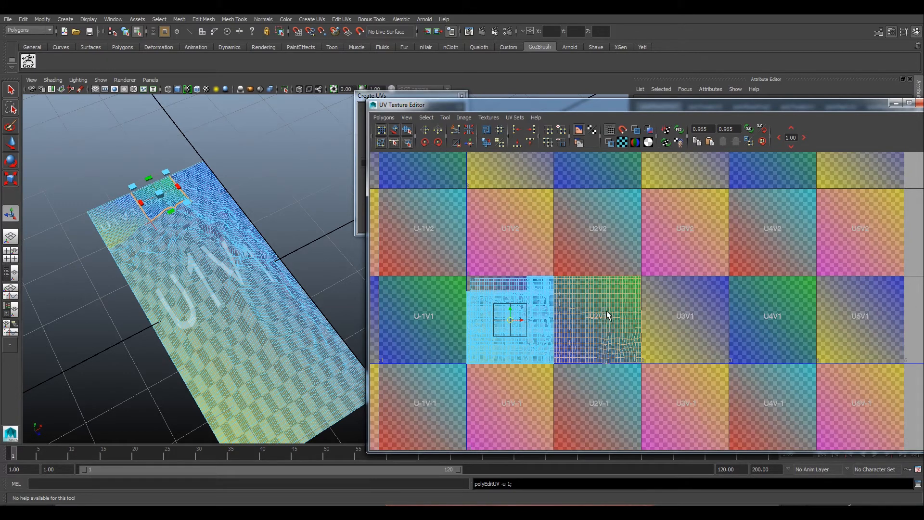
pyautogui.keyDown('ctrl'); pyautogui.moveTo(608, 316); pyautogui.dragTo(674, 307, button='right'); pyautogui.keyUp('ctrl')
pyautogui.click(493, 146)
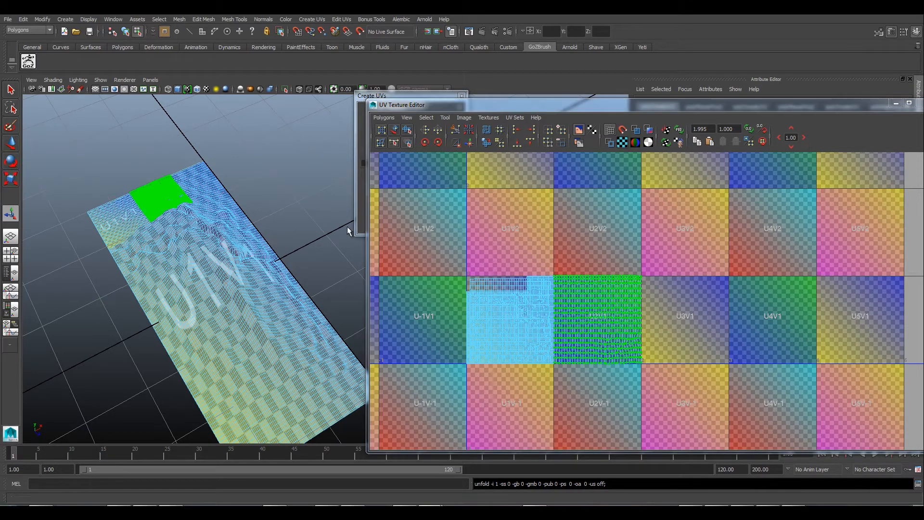
# Step: Scale the second shell's unfolded UVs down slightly and uniformly so they fit inside tile U2V1
pyautogui.click(11, 179)
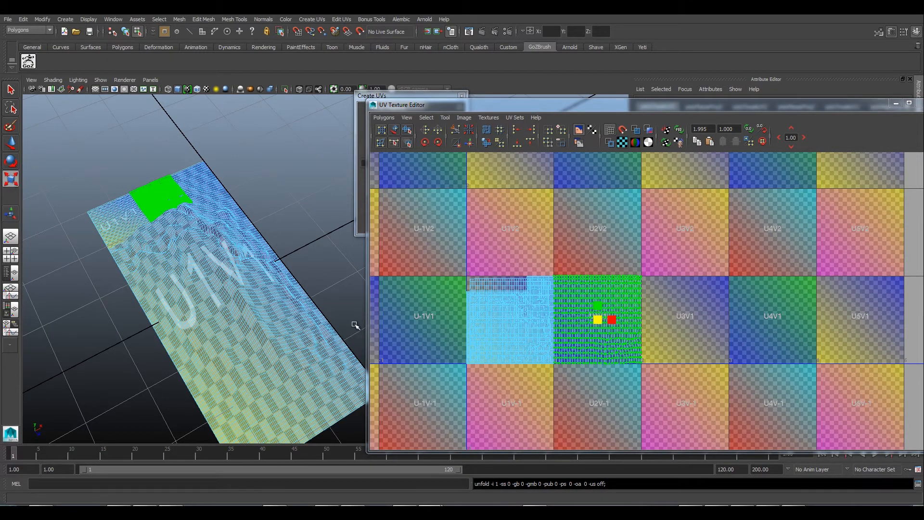
pyautogui.moveTo(597, 320); pyautogui.dragTo(597, 322)
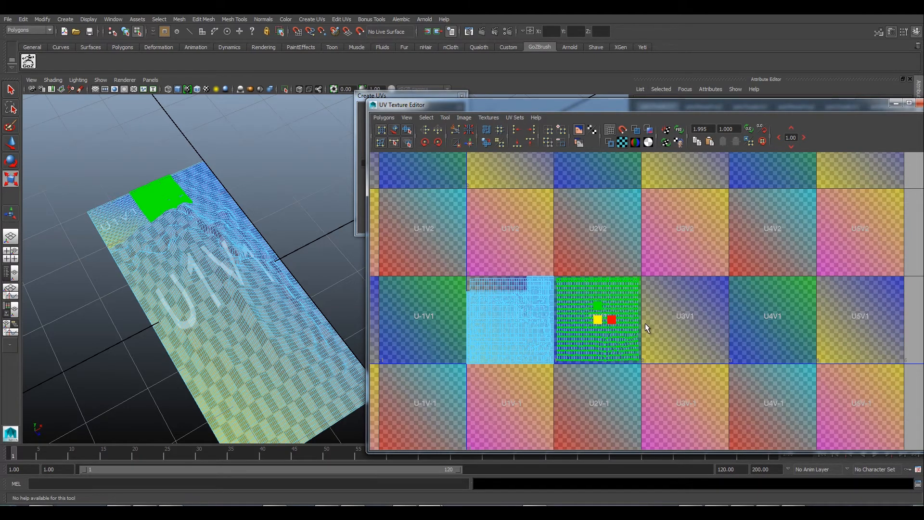
pyautogui.press('w')
pyautogui.press('e')
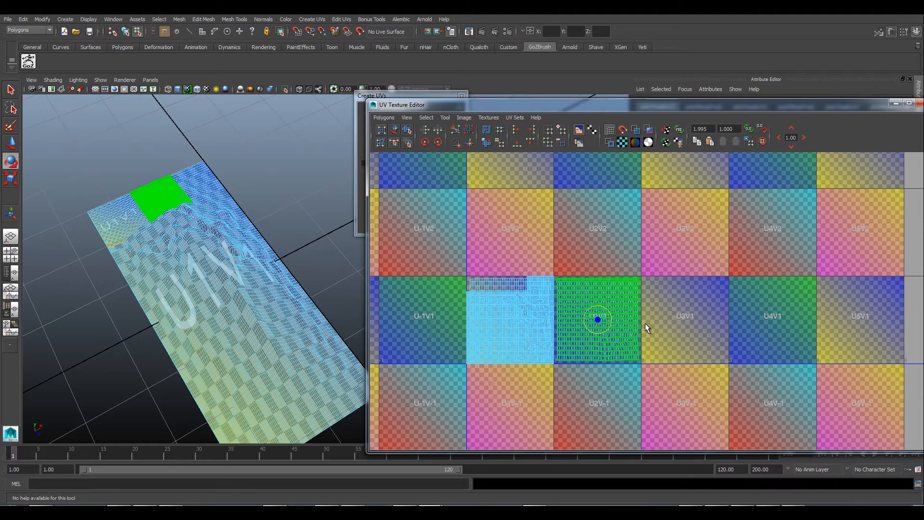
pyautogui.press('r')
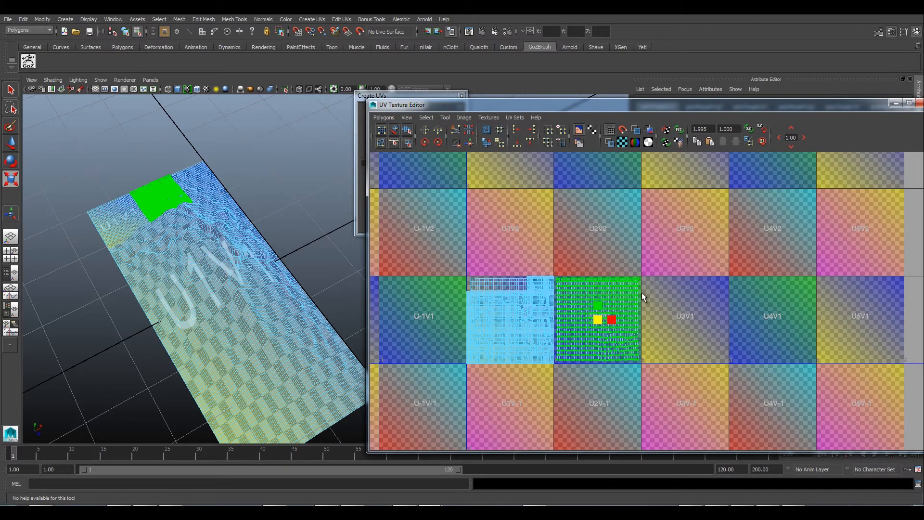
# Step: Select the shell at the opposite corner of the landscape's short edge and apply a planar UV projection, keeping the Create UVs commands floating beside the mesh
pyautogui.moveTo(207, 186); pyautogui.dragTo(248, 208, button='right')
pyautogui.click(197, 182)
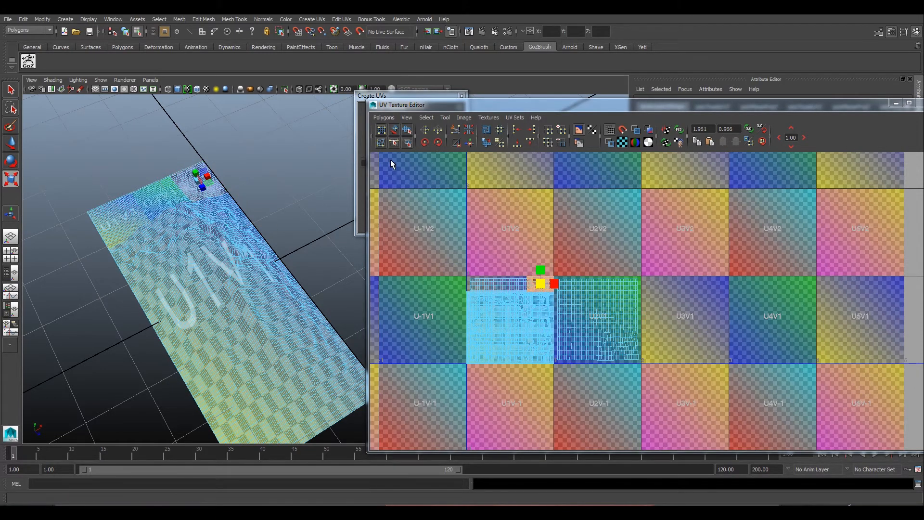
pyautogui.click(311, 20)
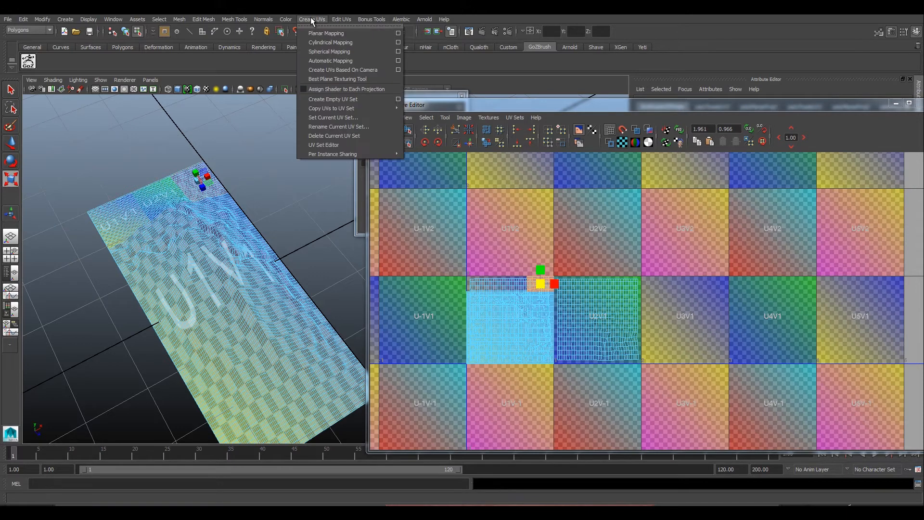
pyautogui.click(312, 26)
pyautogui.moveTo(368, 98); pyautogui.dragTo(245, 66)
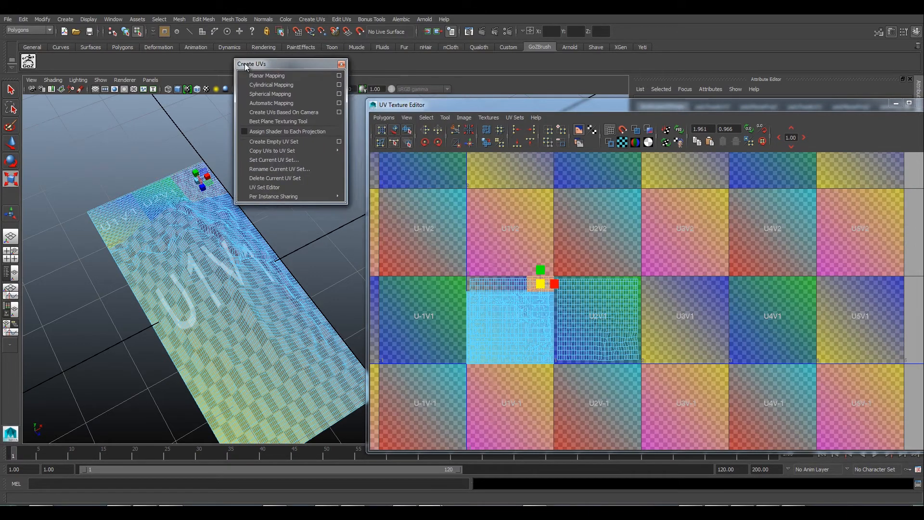
pyautogui.click(267, 76)
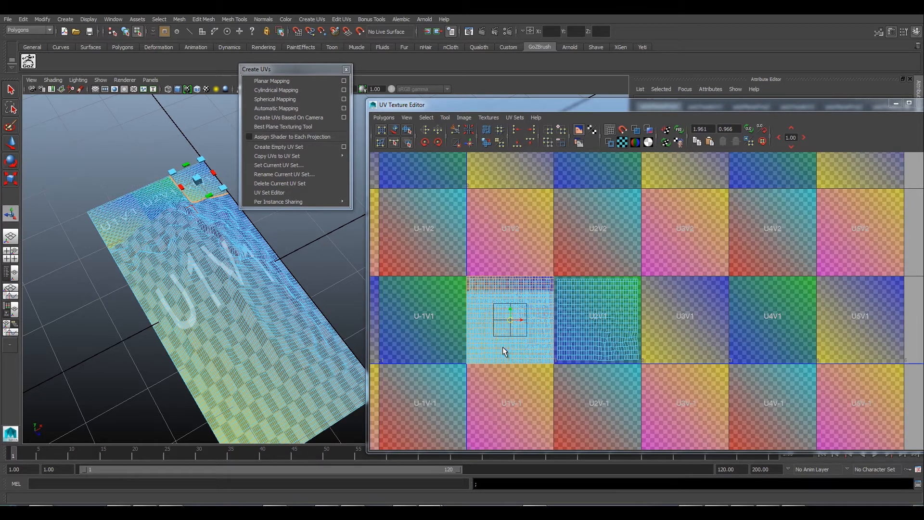
# Step: Convert the opposite corner shell's selection to UVs, unfold them in tile U1V1 and activate the Scale tool
pyautogui.keyDown('ctrl'); pyautogui.moveTo(507, 345); pyautogui.dragTo(577, 343, button='right'); pyautogui.keyUp('ctrl')
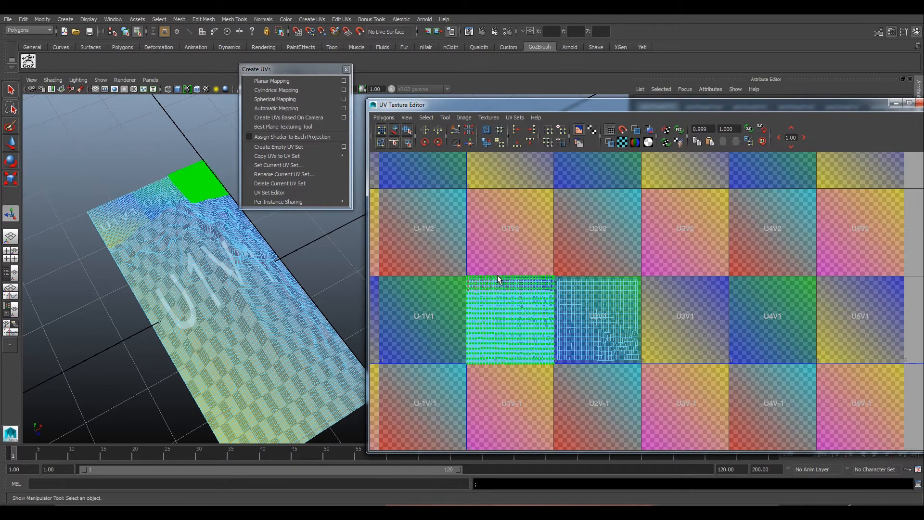
pyautogui.click(485, 142)
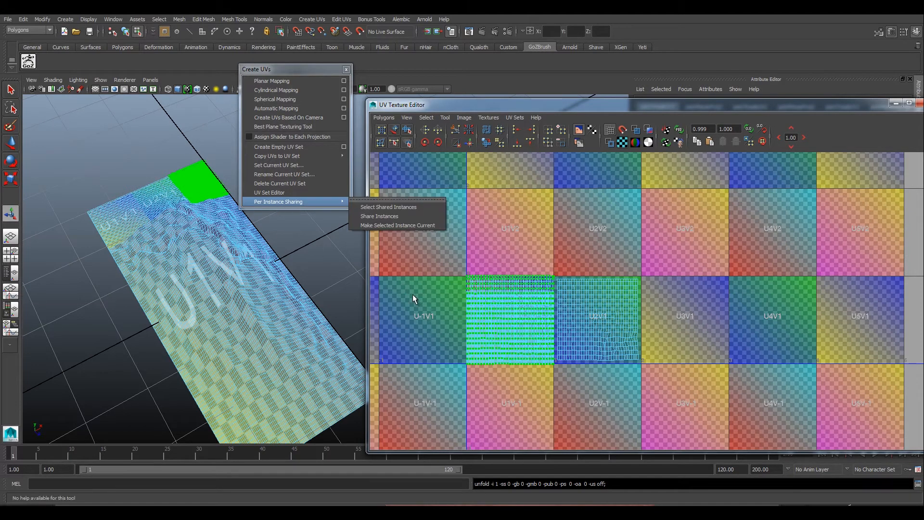
pyautogui.press('r')
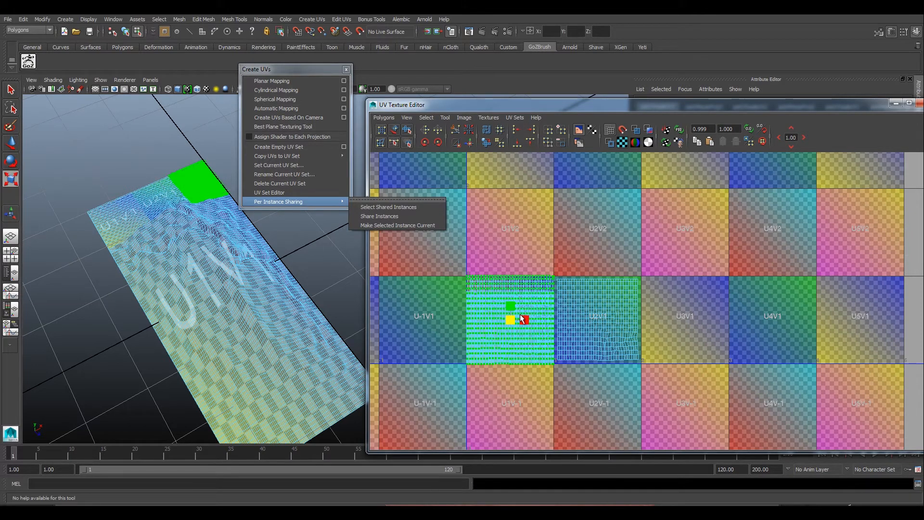
# Step: Move the selected UV shell two whole tiles along U, from tile U1V1 to U3V1
pyautogui.moveTo(513, 321); pyautogui.dragTo(511, 322)
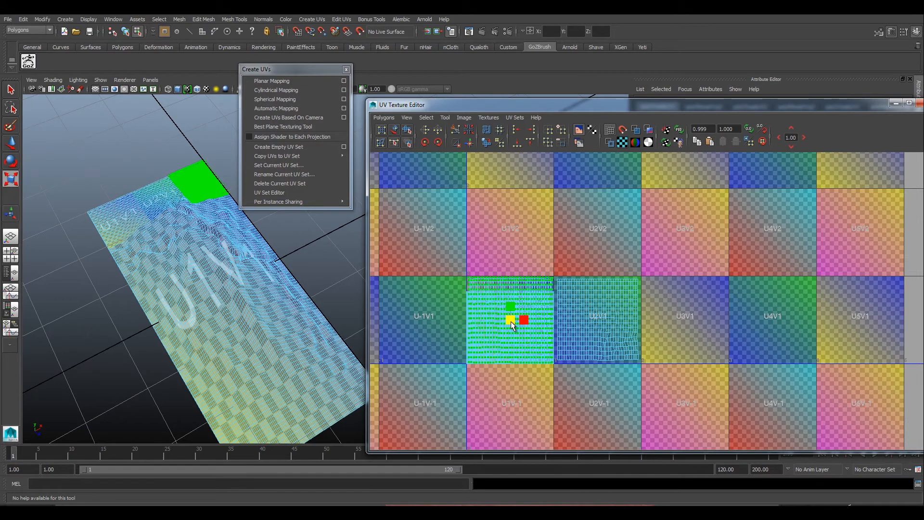
pyautogui.click(803, 138)
pyautogui.click(803, 138)
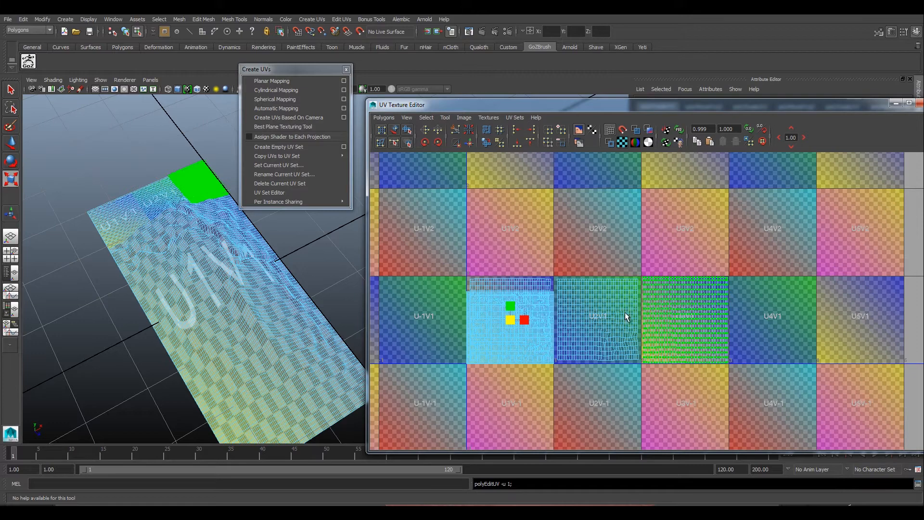
pyautogui.scroll(-8, 599, 315)
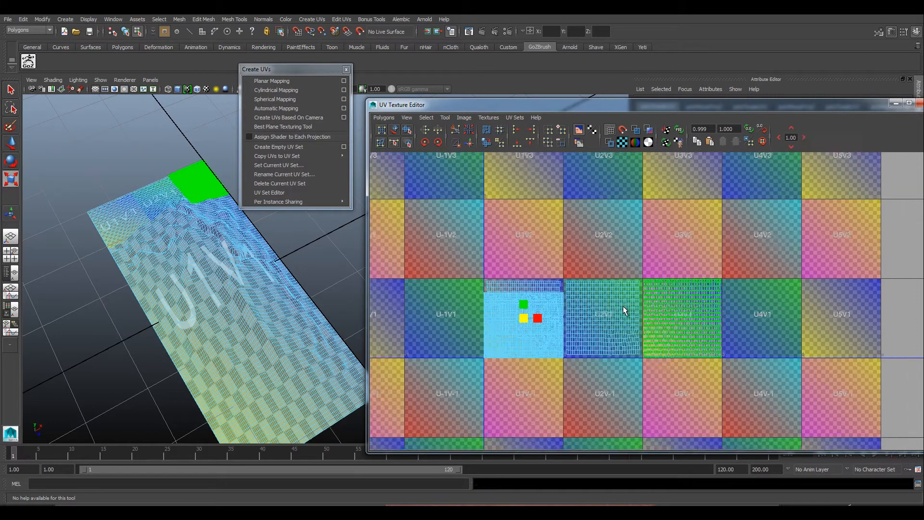
pyautogui.keyDown('alt'); pyautogui.moveTo(676, 303); pyautogui.dragTo(577, 326, button='middle'); pyautogui.keyUp('alt')
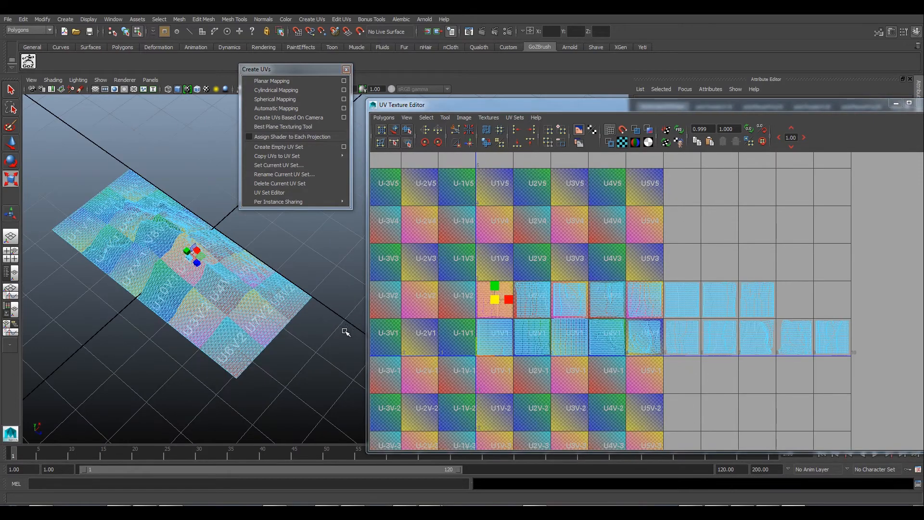
# Step: Examine the labelled checker tiles across the landscape mesh and compare them with the two rows of UV shells
pyautogui.keyDown('alt'); pyautogui.moveTo(287, 280); pyautogui.dragTo(244, 290); pyautogui.keyUp('alt')
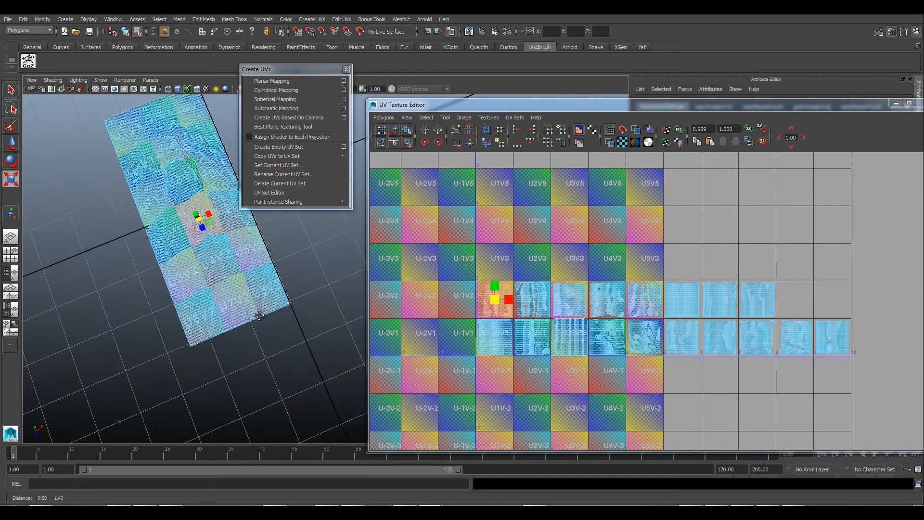
pyautogui.keyDown('alt'); pyautogui.moveTo(244, 291); pyautogui.dragTo(267, 347, button='middle'); pyautogui.keyUp('alt')
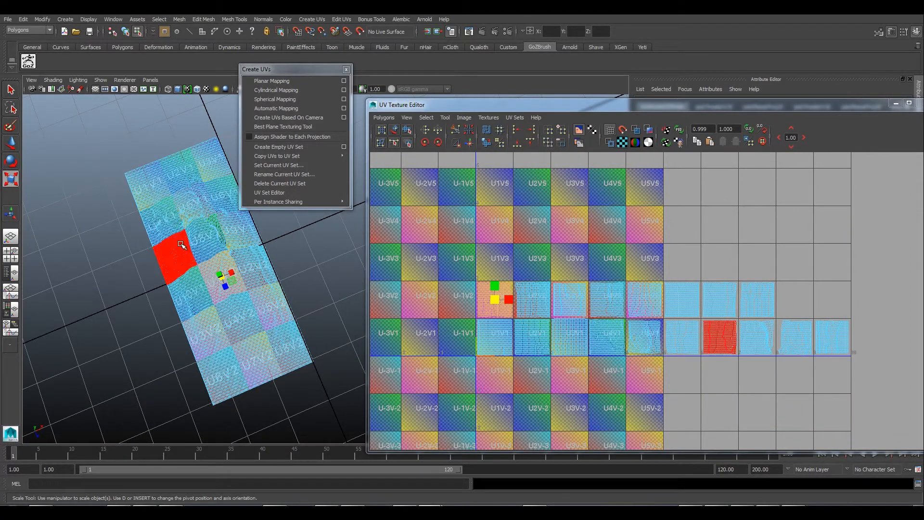
pyautogui.scroll(8, 218, 321)
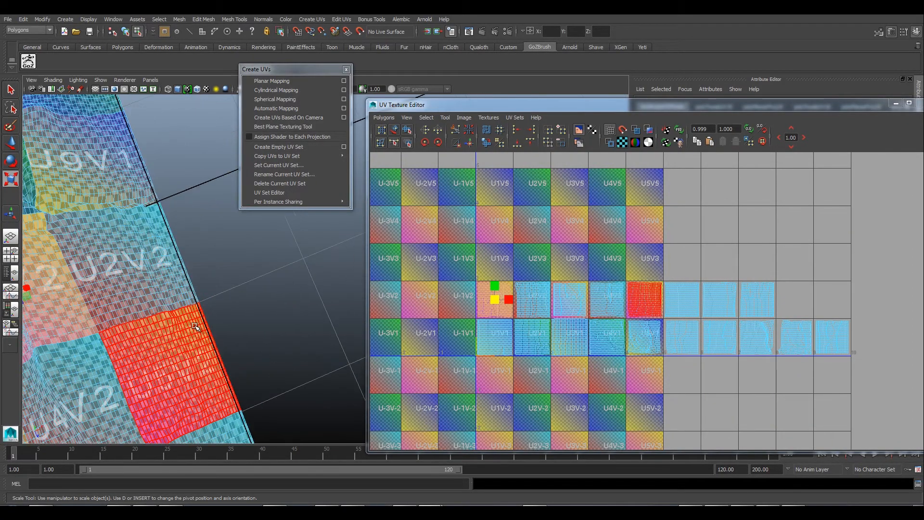
pyautogui.keyDown('alt'); pyautogui.moveTo(247, 284); pyautogui.dragTo(380, 214, button='middle'); pyautogui.keyUp('alt')
pyautogui.scroll(-2, 247, 312)
pyautogui.scroll(-2, 248, 311)
pyautogui.keyDown('alt'); pyautogui.moveTo(243, 315); pyautogui.dragTo(255, 397, button='middle'); pyautogui.keyUp('alt')
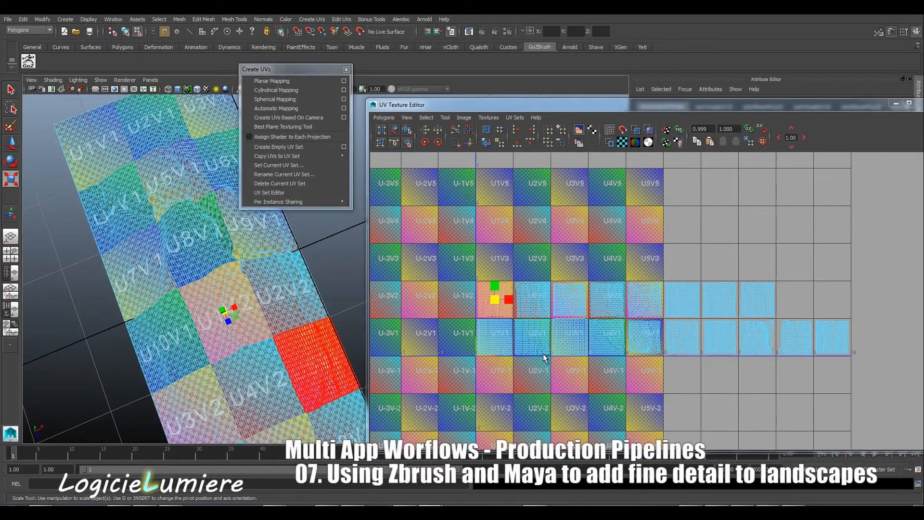
pyautogui.scroll(2, 544, 354)
pyautogui.scroll(-2, 585, 371)
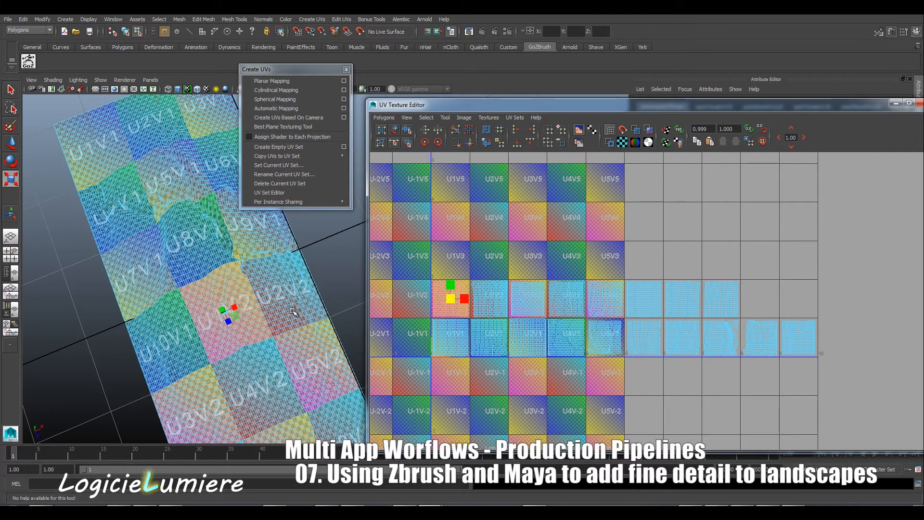
# Step: Select the U1V1 patch, select all UV shells in both rows to check them together, and reselect the U1V1 patch
pyautogui.click(102, 150)
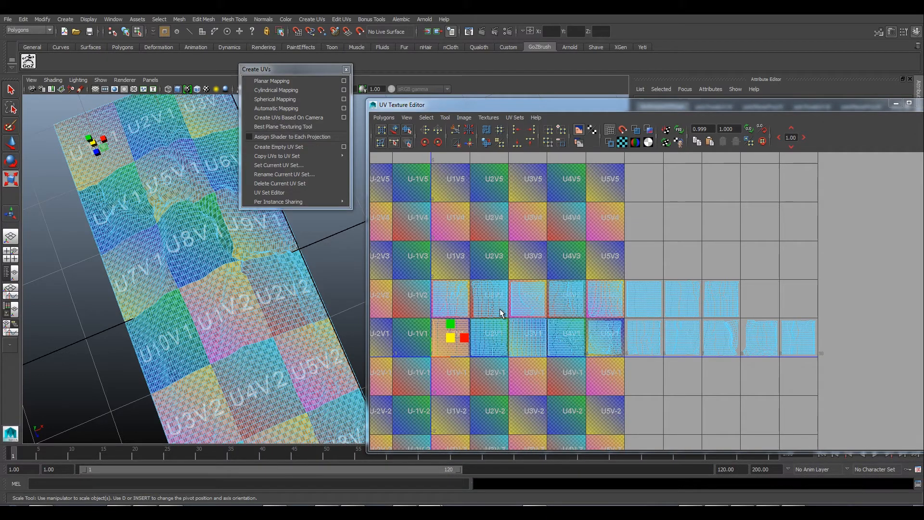
pyautogui.click(838, 368)
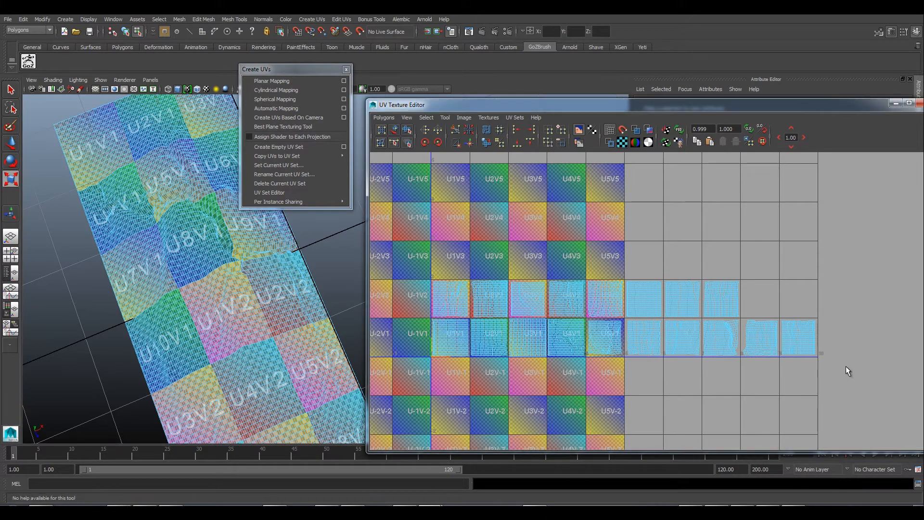
pyautogui.moveTo(846, 367); pyautogui.dragTo(431, 288)
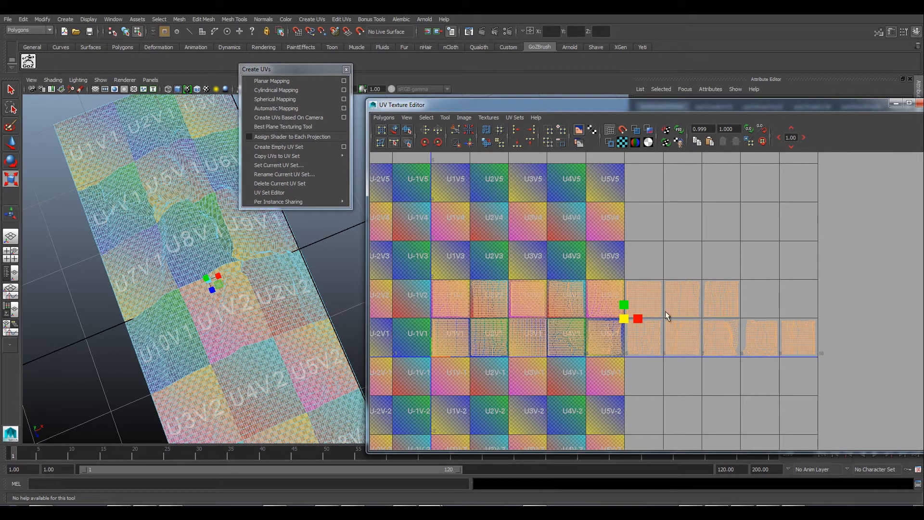
pyautogui.press('r')
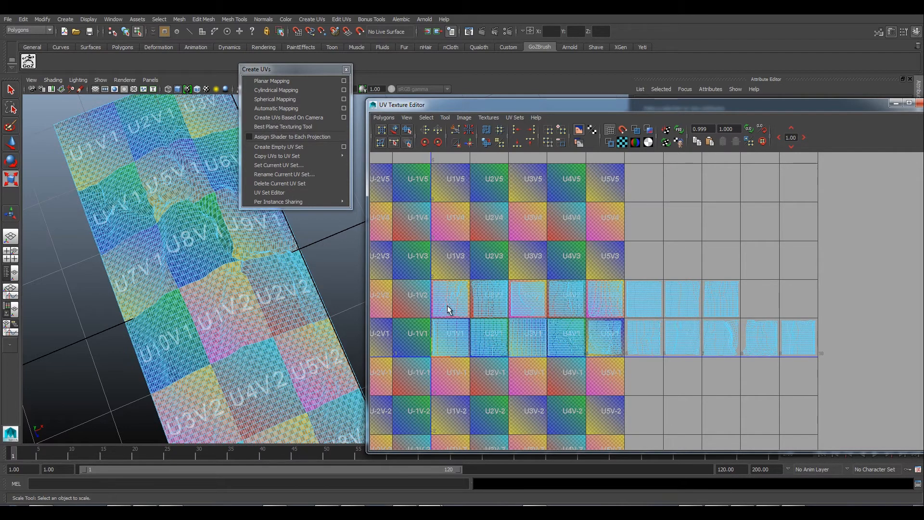
pyautogui.click(460, 323)
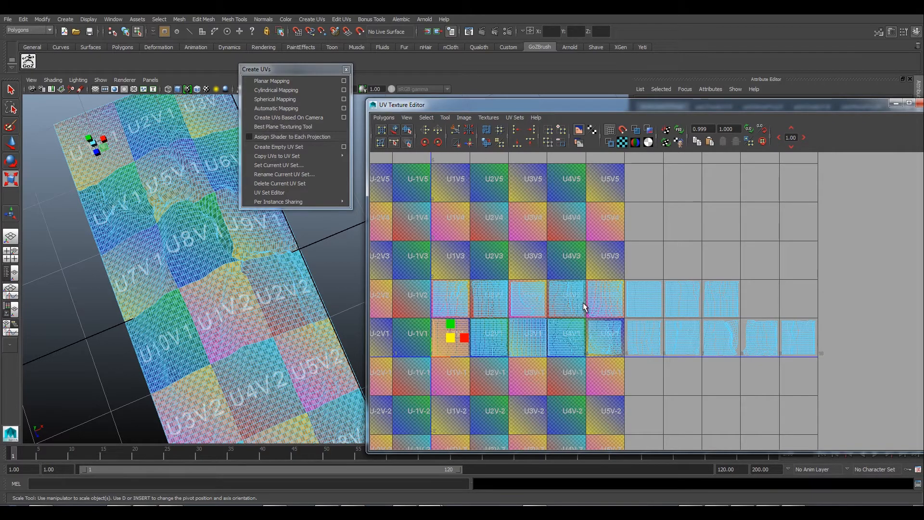
# Step: Examine how the UV shells fit within their tile borders, especially around U3V1 and U4V1
pyautogui.scroll(4, 585, 310)
pyautogui.scroll(-4, 645, 332)
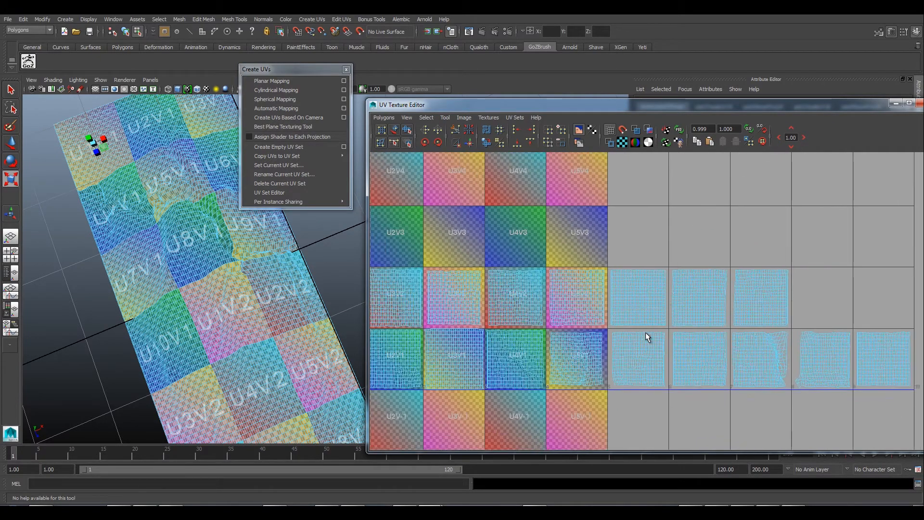
pyautogui.scroll(5, 527, 357)
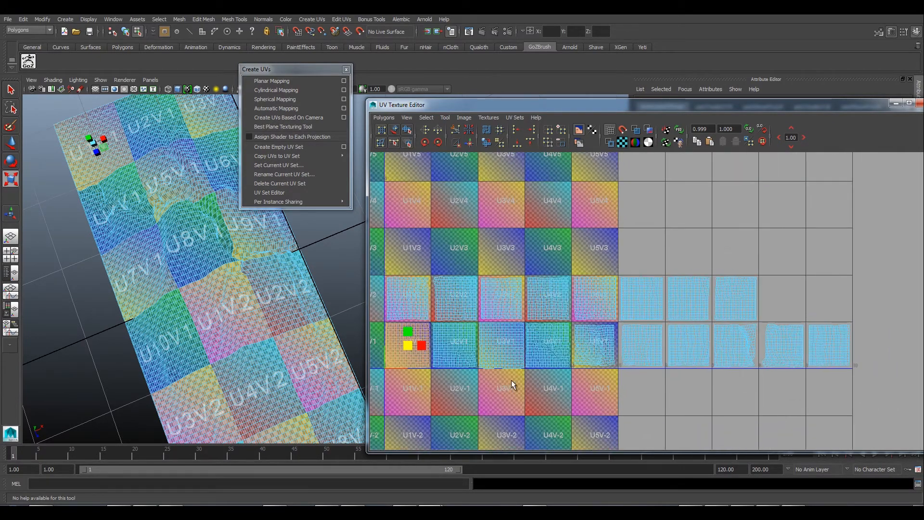
pyautogui.scroll(5, 529, 370)
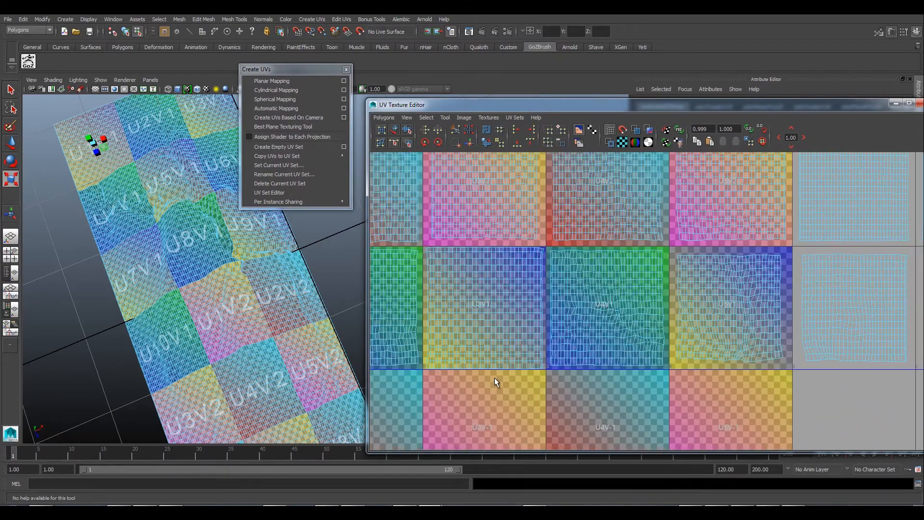
pyautogui.scroll(3, 516, 365)
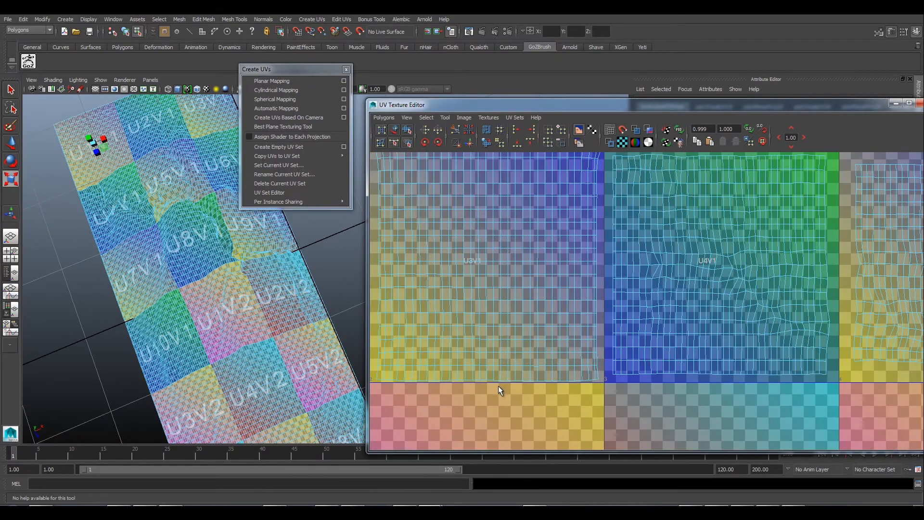
pyautogui.keyDown('alt'); pyautogui.moveTo(527, 358); pyautogui.dragTo(516, 362, button='middle'); pyautogui.keyUp('alt')
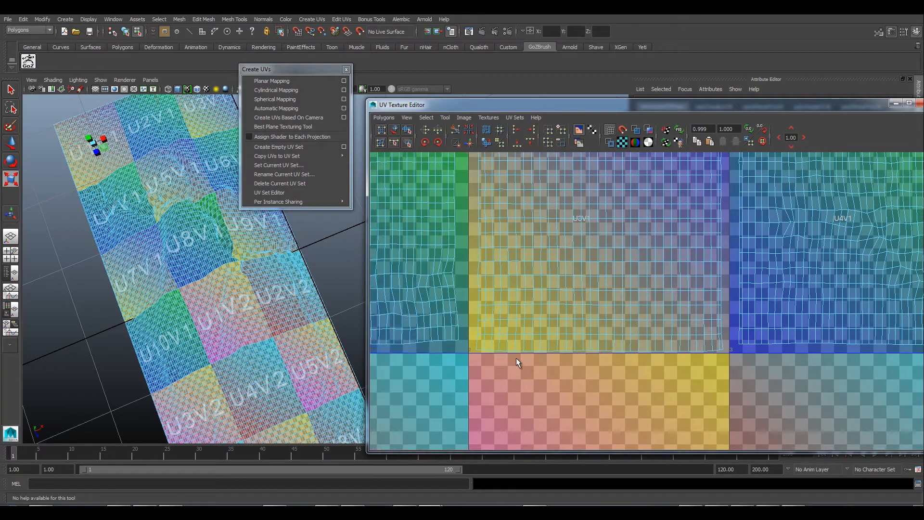
pyautogui.scroll(-10, 645, 350)
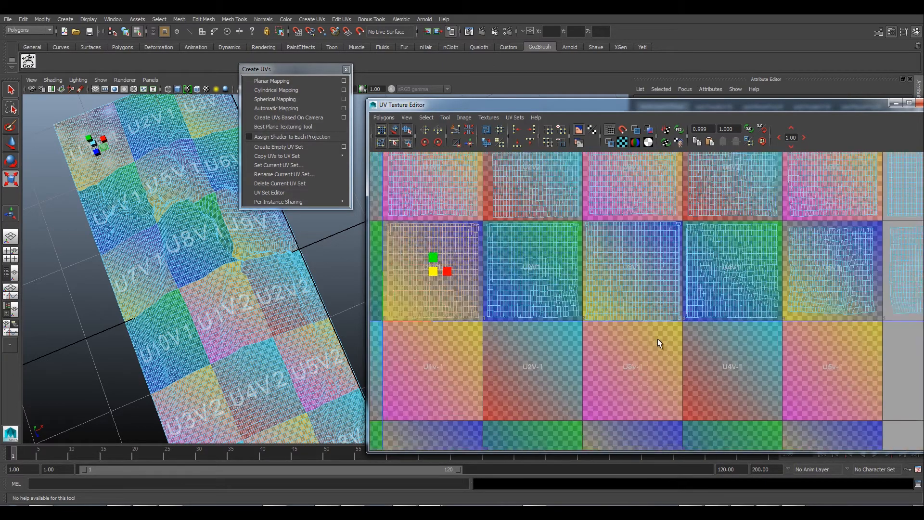
pyautogui.scroll(-6, 558, 387)
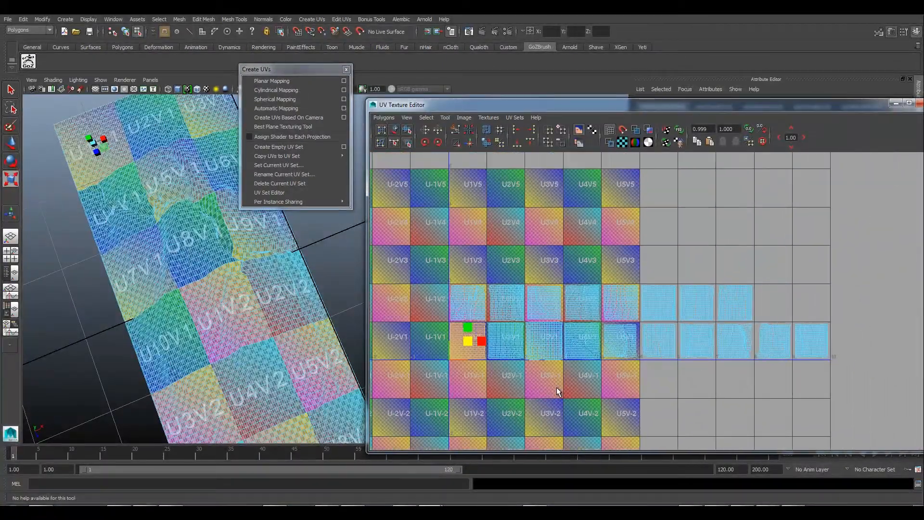
pyautogui.keyDown('alt'); pyautogui.moveTo(560, 391); pyautogui.dragTo(561, 392, button='middle'); pyautogui.keyUp('alt')
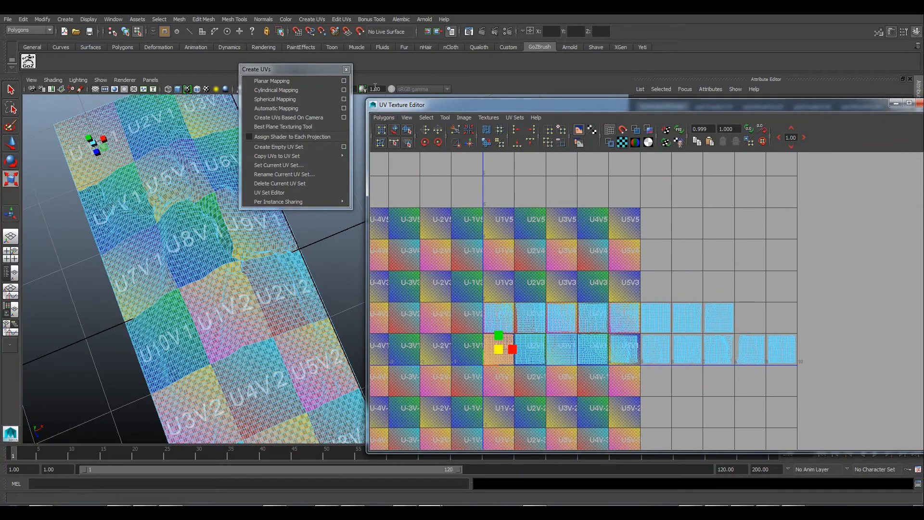
# Step: Close the floating Create UVs commands and the UV Texture Editor
pyautogui.click(346, 69)
pyautogui.moveTo(705, 107); pyautogui.dragTo(532, 114)
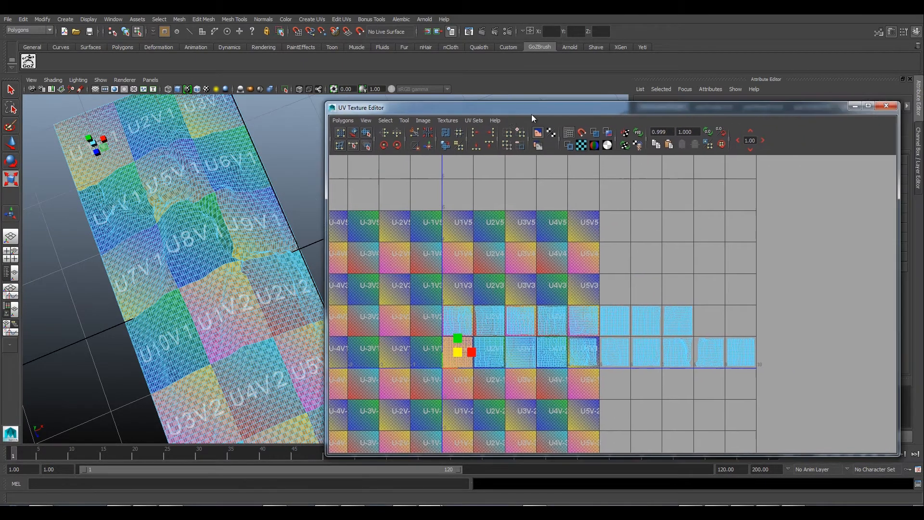
pyautogui.click(756, 109)
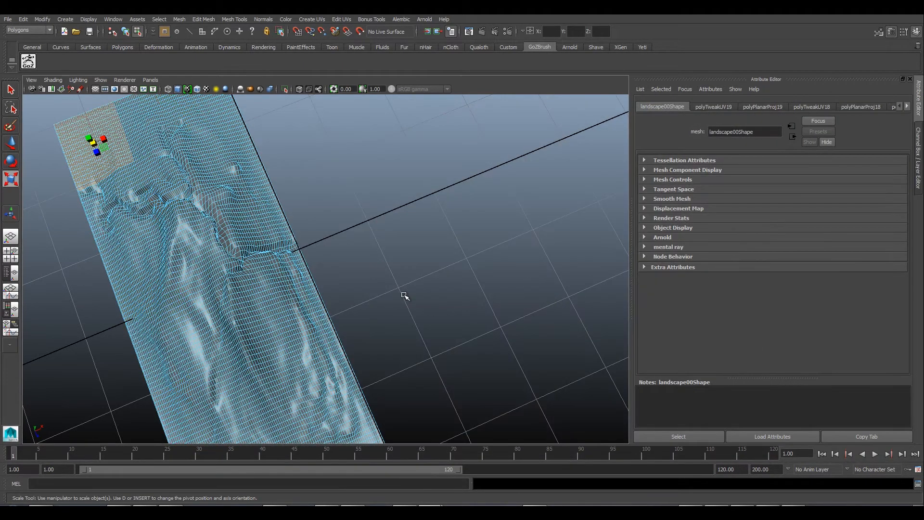
# Step: Send the landscape mesh to ZBrush with GoZ and inspect the terrain there
pyautogui.scroll(-3, 333, 237)
pyautogui.keyDown('alt'); pyautogui.moveTo(332, 241); pyautogui.dragTo(394, 215); pyautogui.keyUp('alt')
pyautogui.click(29, 61)
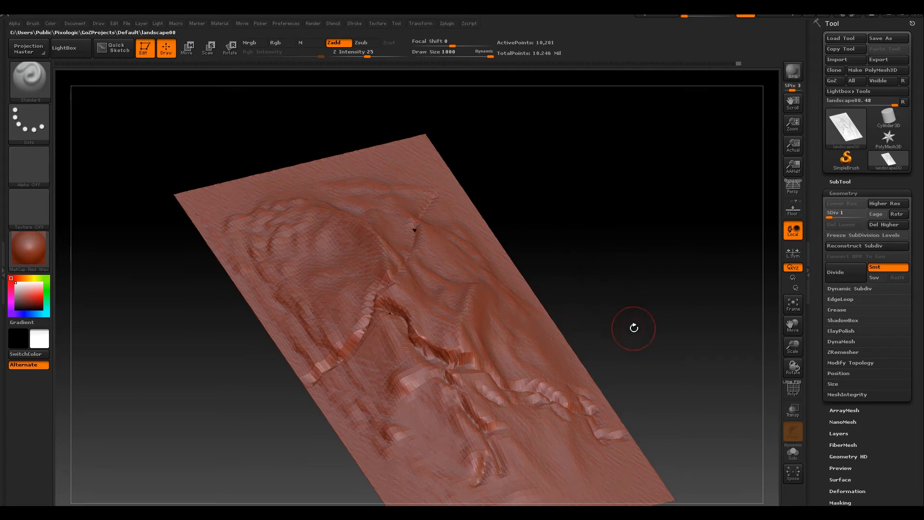
pyautogui.moveTo(595, 306); pyautogui.dragTo(546, 293)
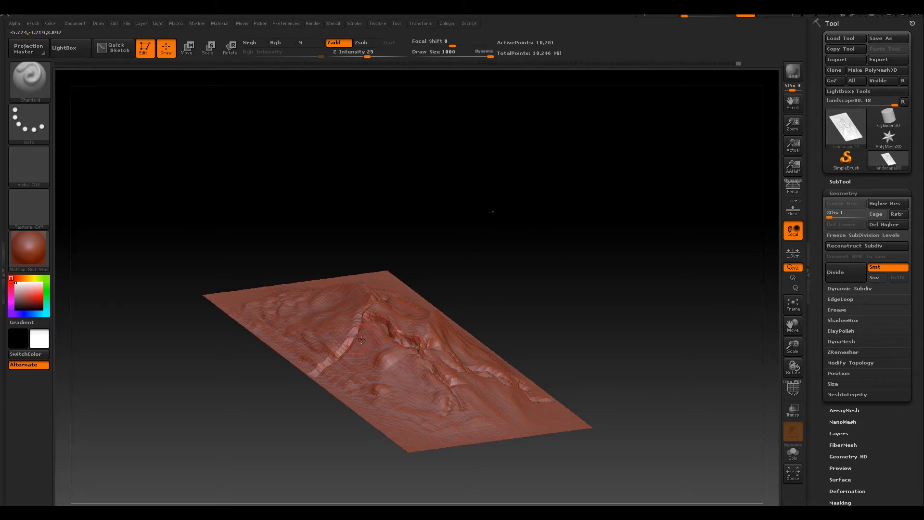
pyautogui.click(903, 81)
pyautogui.click(461, 136)
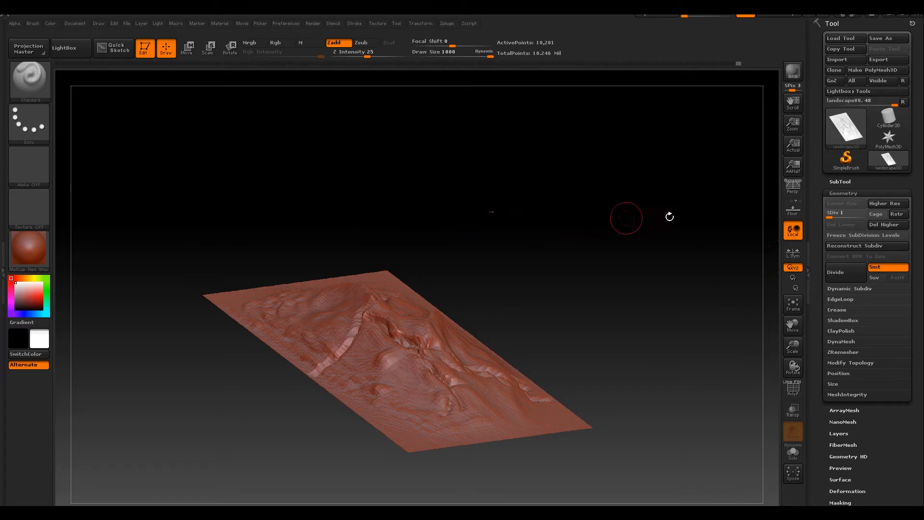
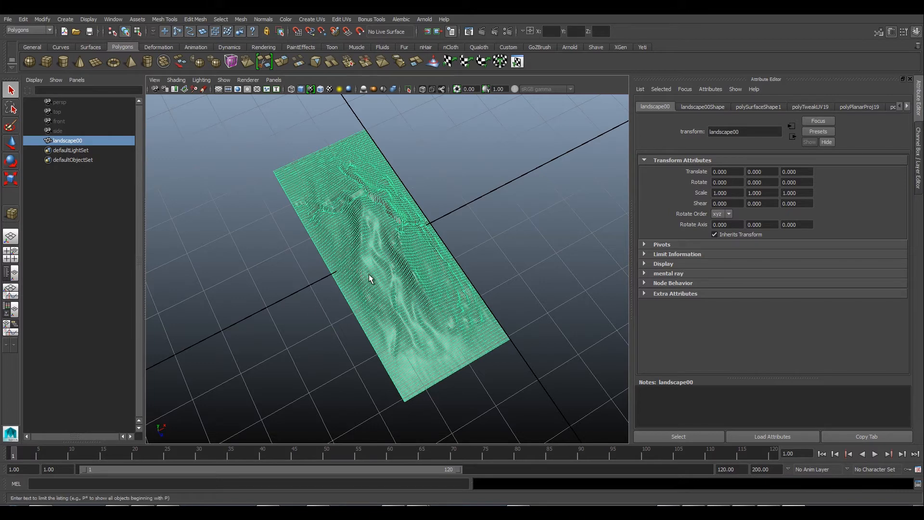
# Step: Export the selected landscape00 mesh from Maya as landscape_uv.fbx in the fbx folder, replacing the existing file
pyautogui.hotkey('alt', 'f')
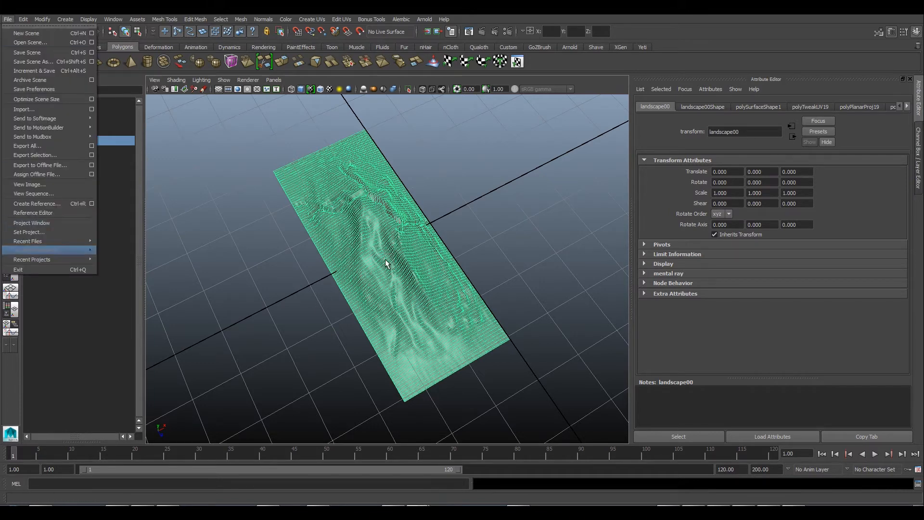
pyautogui.press('Up')
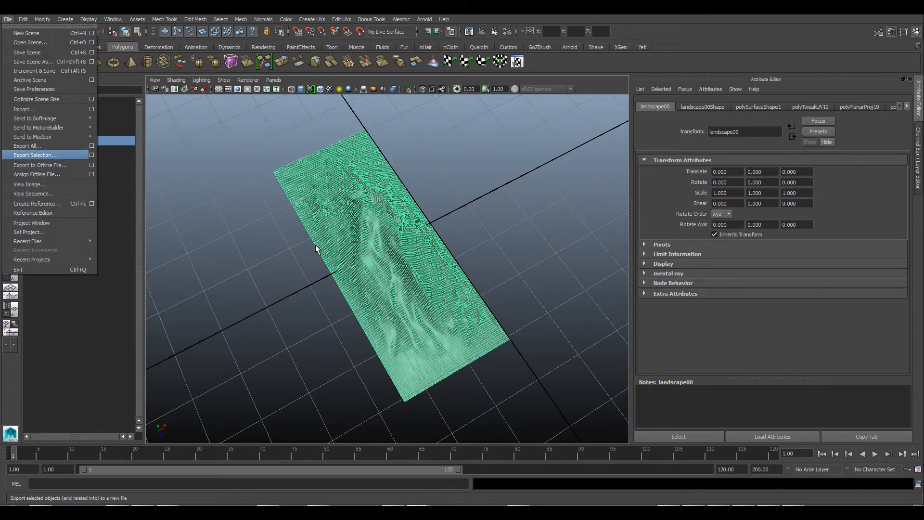
pyautogui.press('Return')
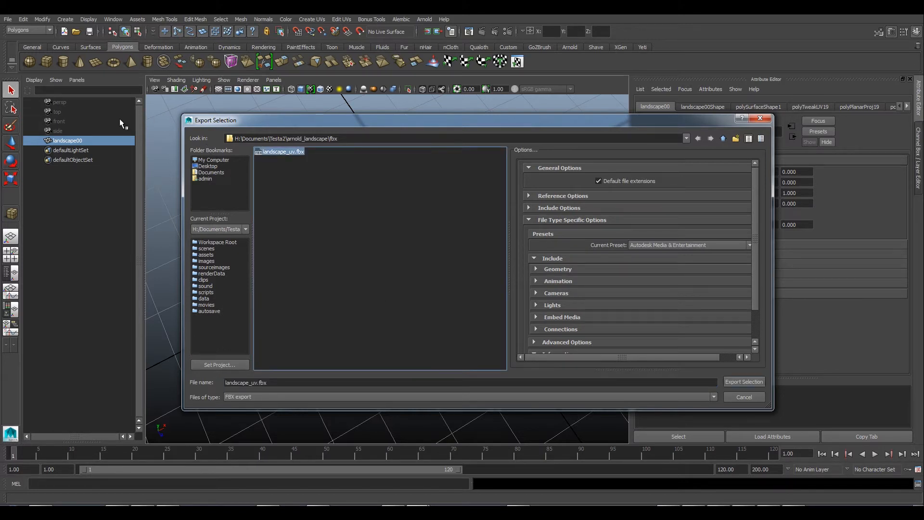
pyautogui.press('Return')
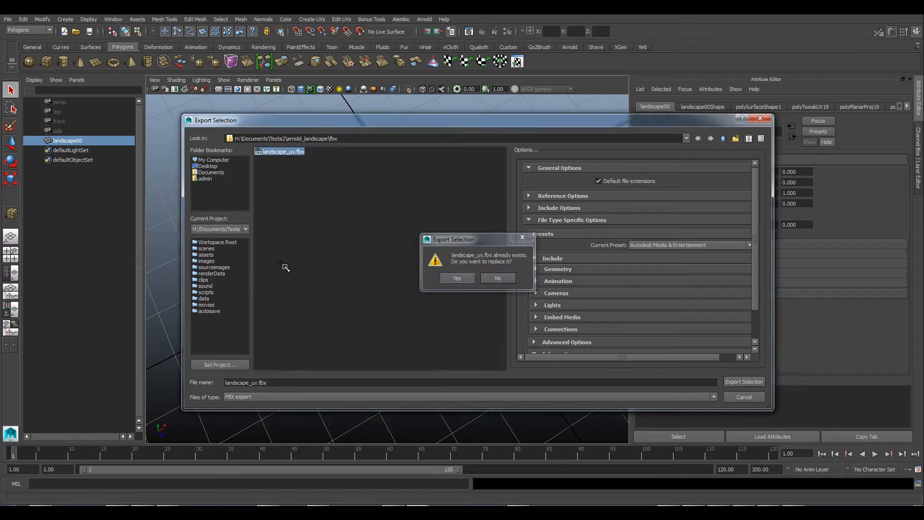
pyautogui.press('Return')
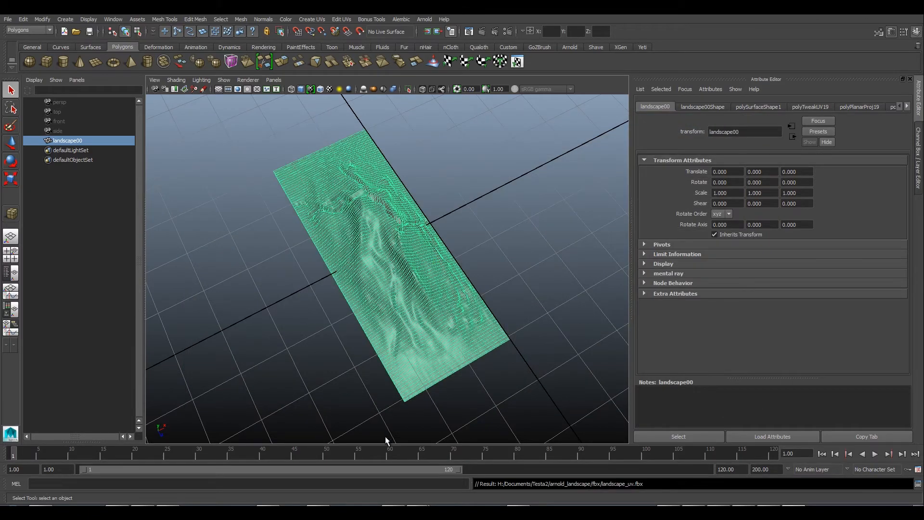
# Step: Switch to Cinema 4D and merge landscape_uv.fbx from the arnold_landscape fbx folder into the scene, using the Default take
pyautogui.press('5')
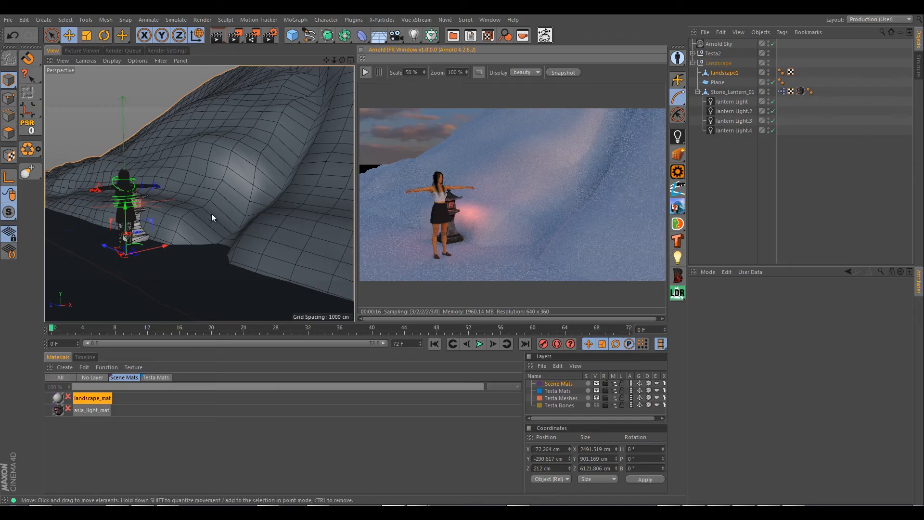
pyautogui.click(8, 20)
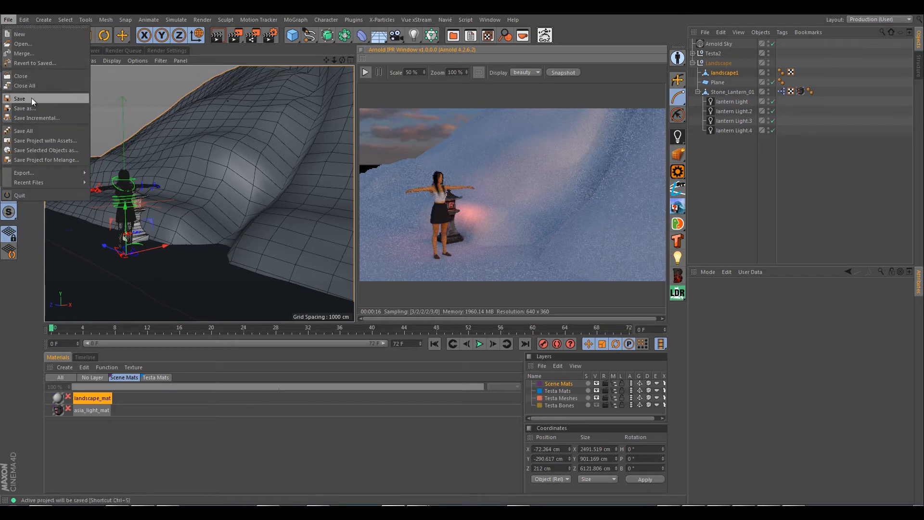
pyautogui.click(24, 53)
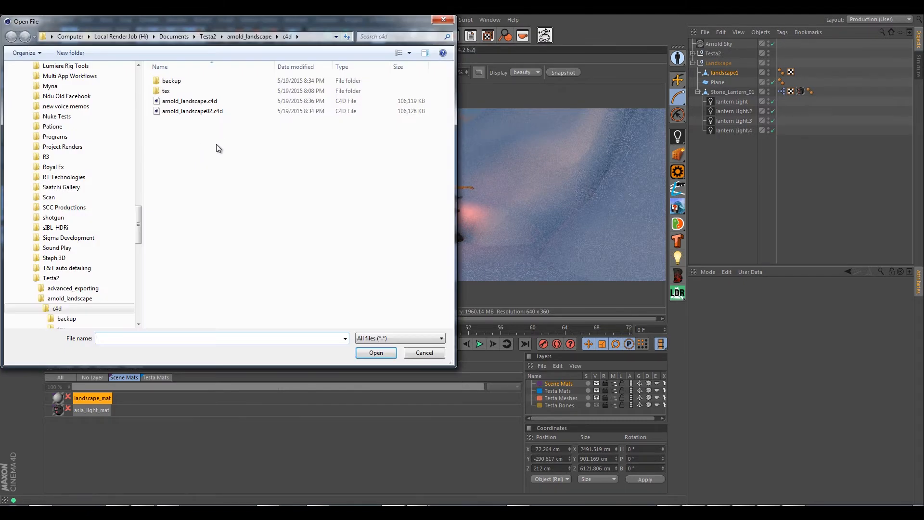
pyautogui.click(255, 36)
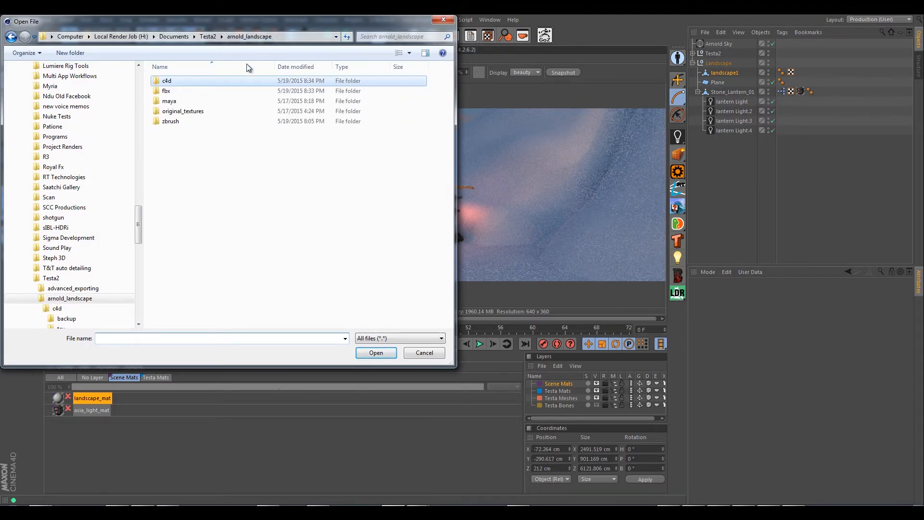
pyautogui.doubleClick(178, 90)
pyautogui.click(177, 80)
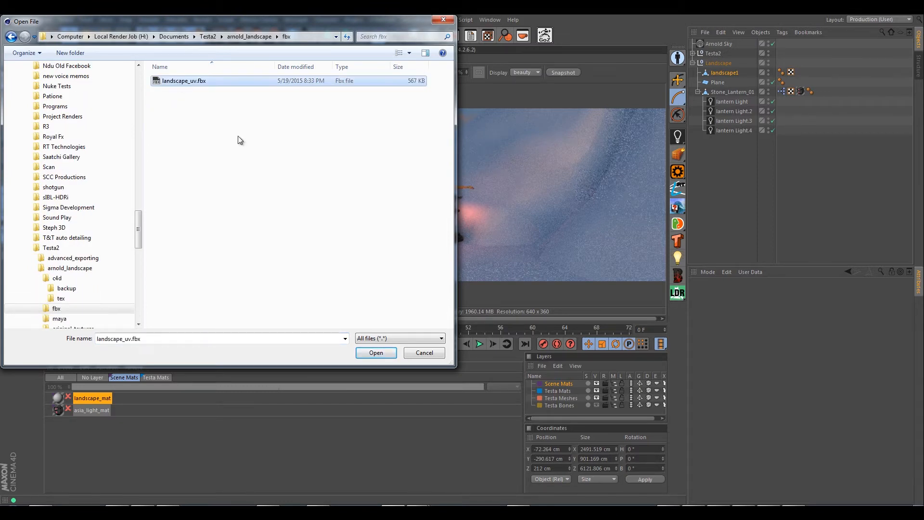
pyautogui.click(385, 352)
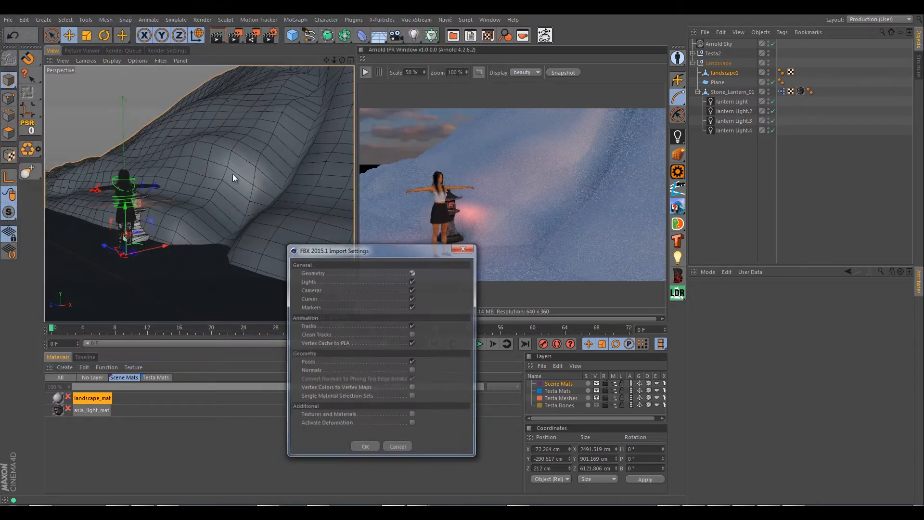
pyautogui.click(366, 445)
pyautogui.click(318, 387)
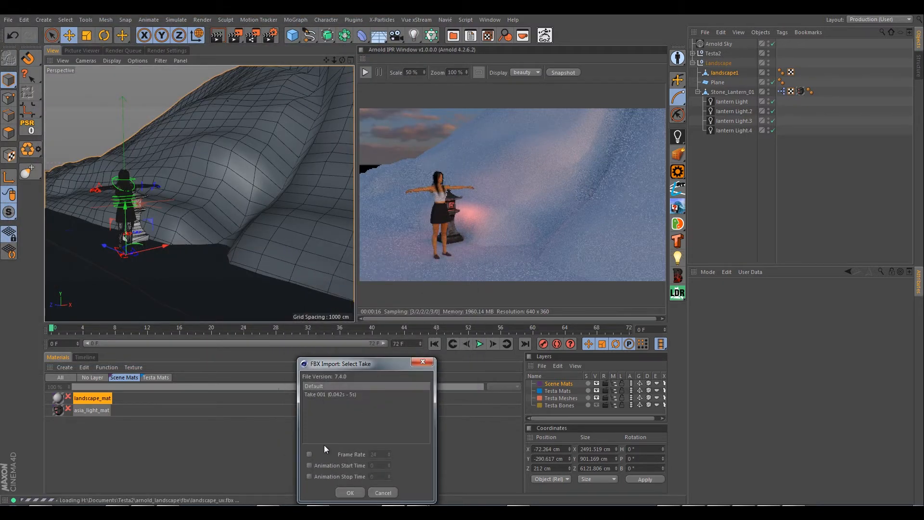
pyautogui.click(350, 493)
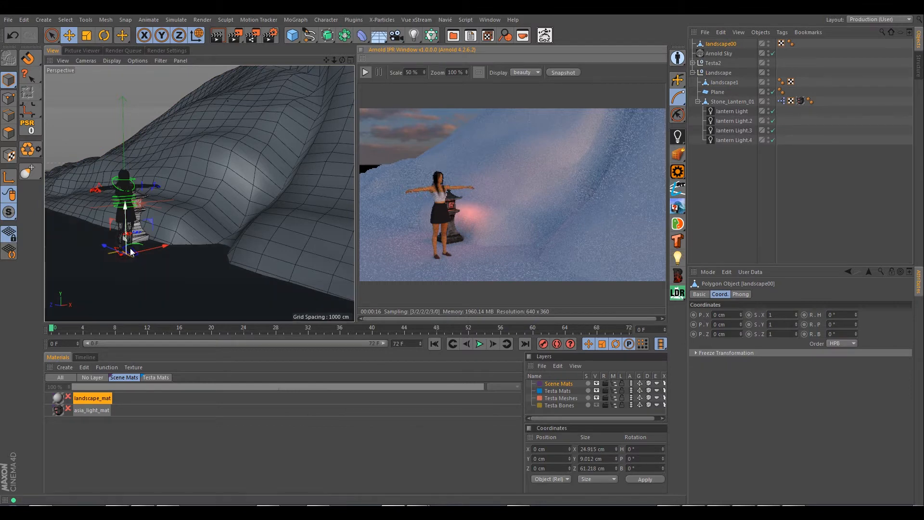
# Step: Inspect the imported landscape00 mesh at the character's feet and compare its scale with the existing terrain
pyautogui.scroll(4, 130, 251)
pyautogui.keyDown('alt'); pyautogui.moveTo(130, 251); pyautogui.dragTo(179, 229, button='middle'); pyautogui.keyUp('alt')
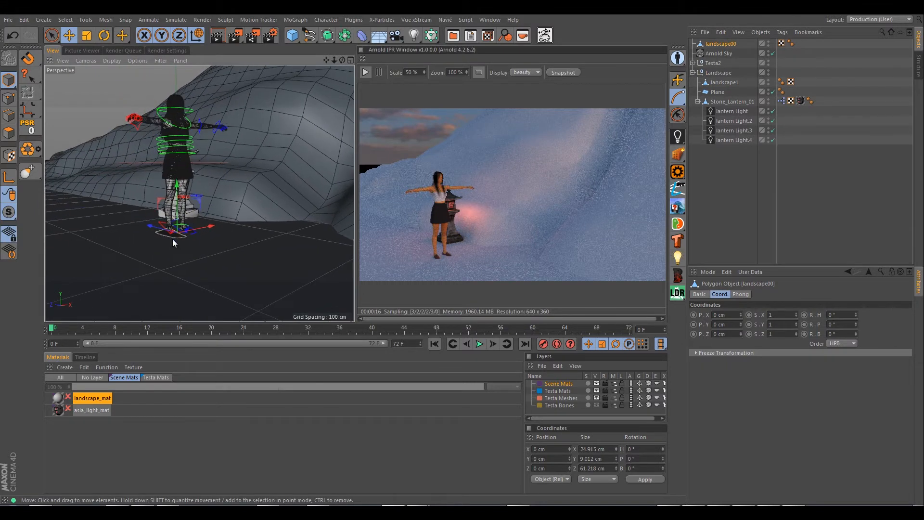
pyautogui.scroll(6, 172, 240)
pyautogui.keyDown('alt'); pyautogui.moveTo(173, 232); pyautogui.dragTo(191, 191); pyautogui.keyUp('alt')
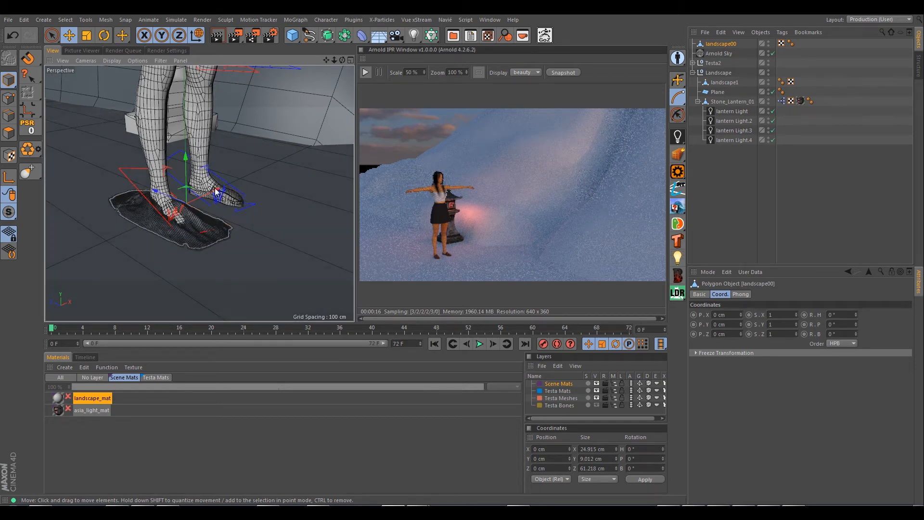
pyautogui.scroll(-10, 206, 236)
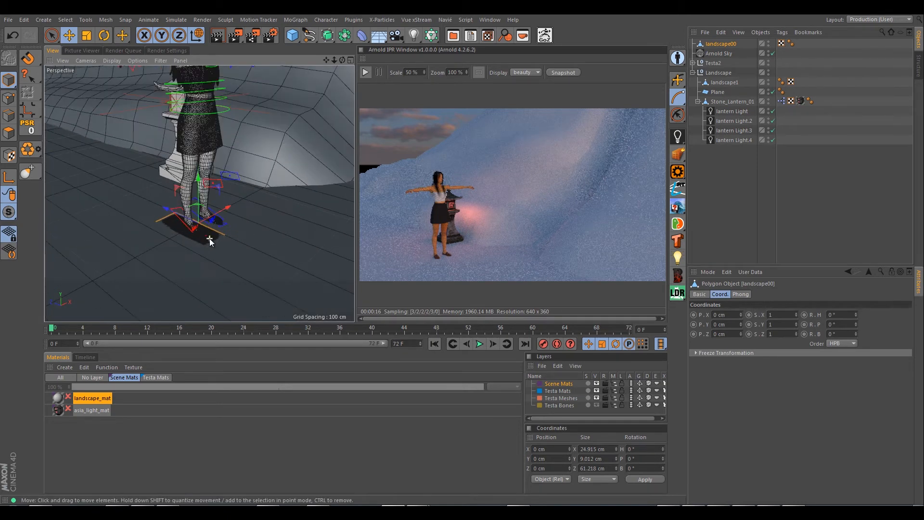
pyautogui.keyDown('alt'); pyautogui.moveTo(215, 245); pyautogui.dragTo(202, 233); pyautogui.keyUp('alt')
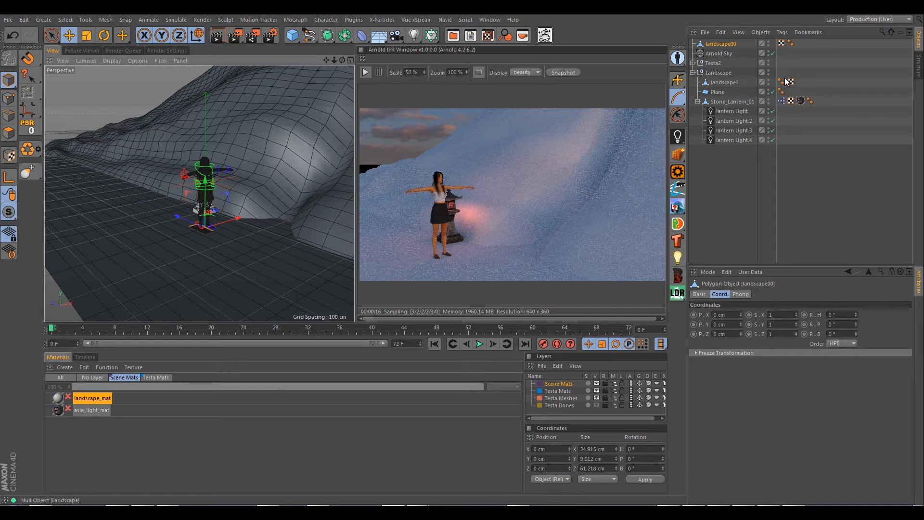
# Step: Replace landscape1's UVW tag with the one from landscape00 and delete the landscape00 object
pyautogui.click(780, 43)
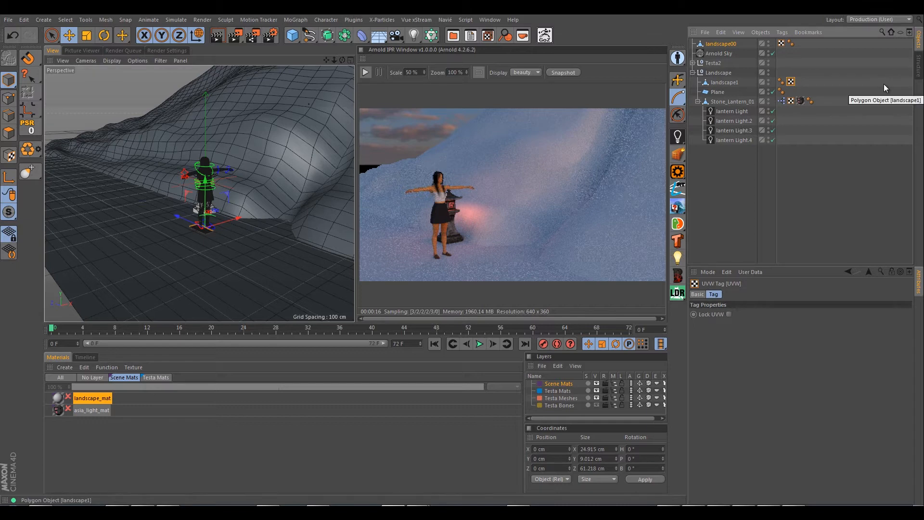
pyautogui.press('Delete')
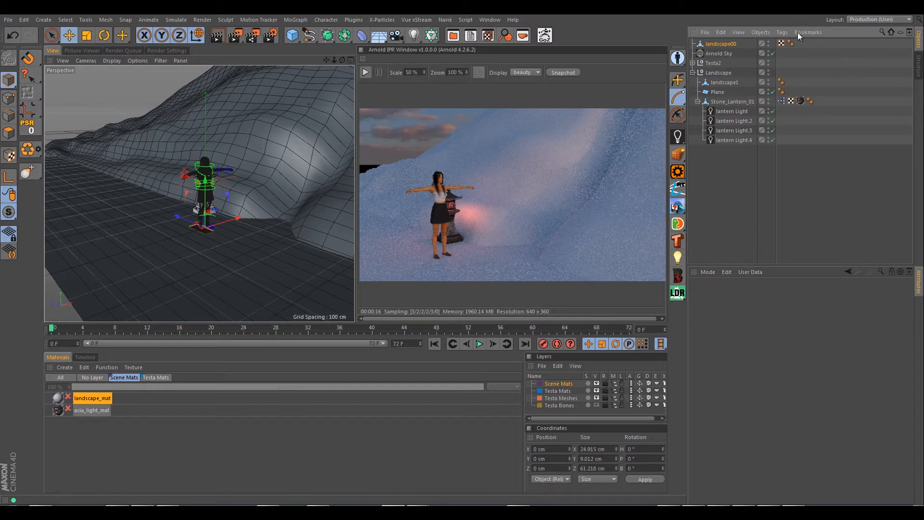
pyautogui.click(781, 43)
pyautogui.moveTo(782, 44); pyautogui.dragTo(792, 83)
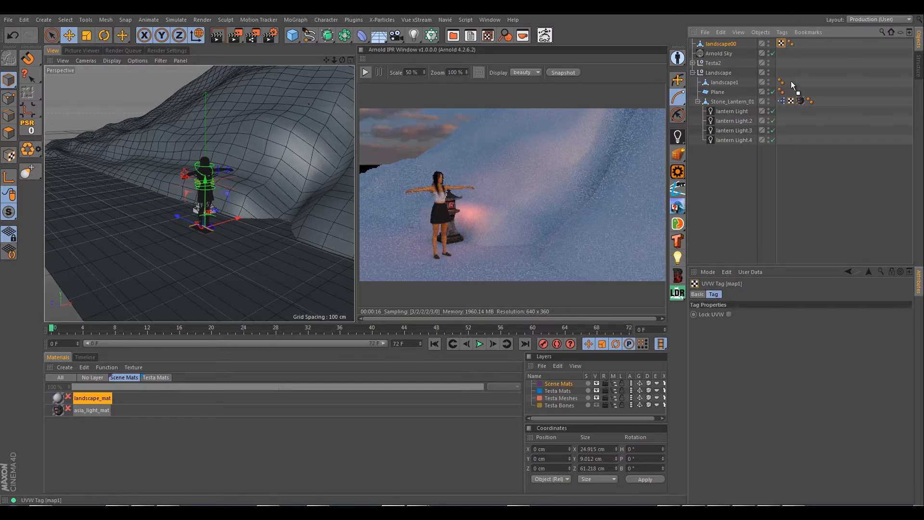
pyautogui.click(722, 44)
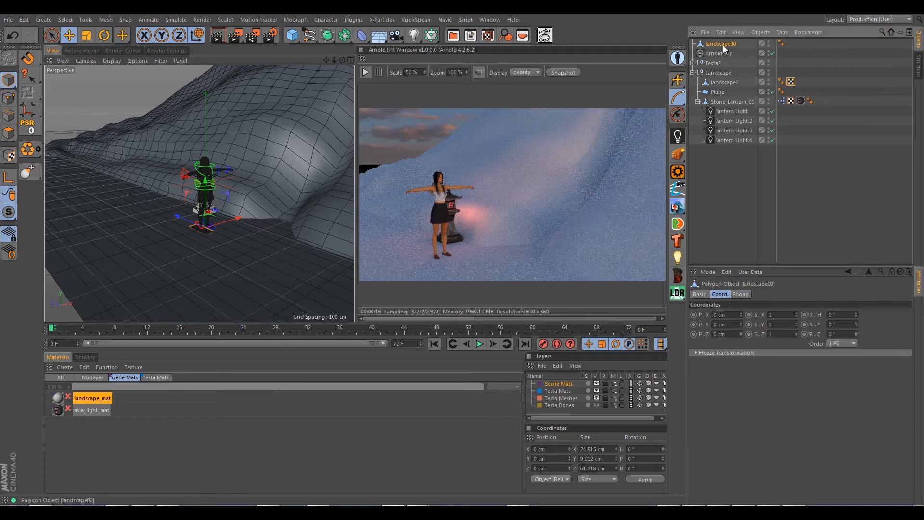
pyautogui.press('Delete')
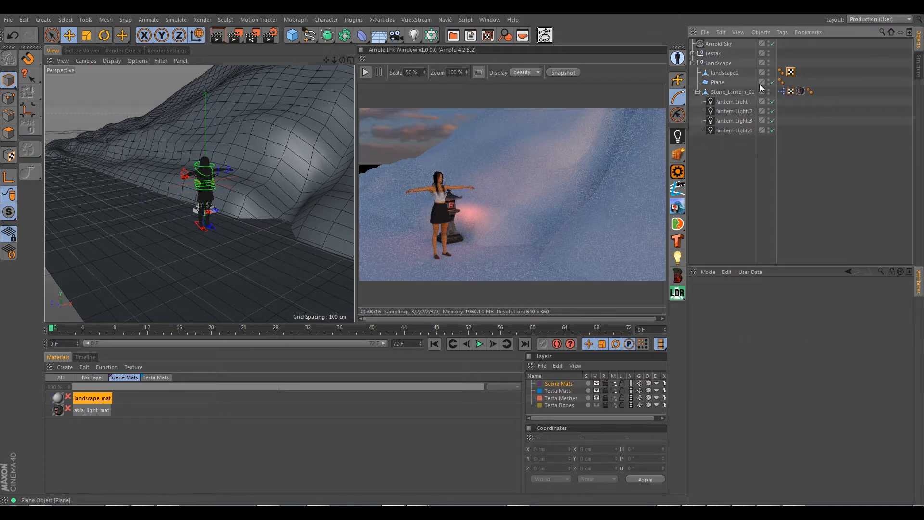
# Step: Select landscape1 and show its UVs in the BP UV Edit layout
pyautogui.click(726, 73)
pyautogui.click(854, 18)
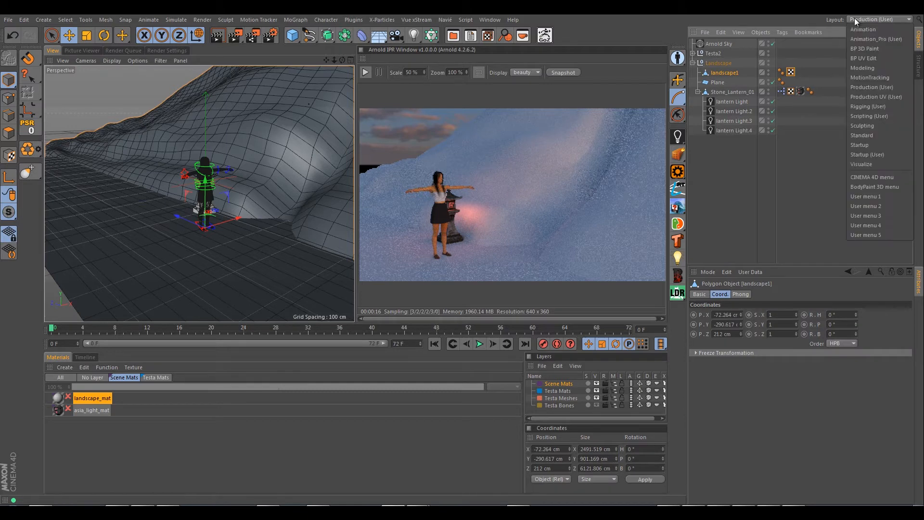
pyautogui.click(870, 58)
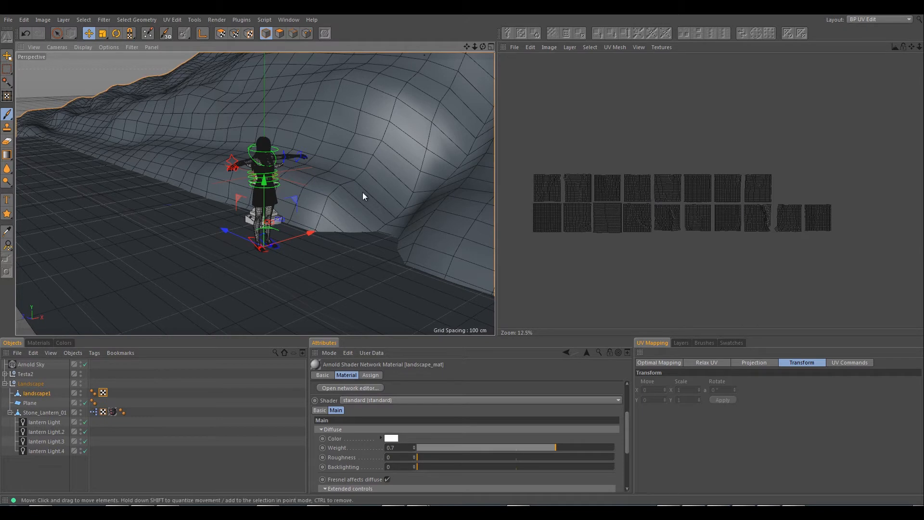
# Step: Examine the whole landscape1 terrain from further away beside its multi-tile UV layout
pyautogui.scroll(-3, 408, 176)
pyautogui.keyDown('alt'); pyautogui.moveTo(408, 176); pyautogui.dragTo(427, 190); pyautogui.keyUp('alt')
pyautogui.scroll(-5, 418, 192)
pyautogui.scroll(-3, 420, 192)
pyautogui.keyDown('alt'); pyautogui.moveTo(420, 191); pyautogui.dragTo(262, 216, button='middle'); pyautogui.keyUp('alt')
pyautogui.scroll(-2, 335, 193)
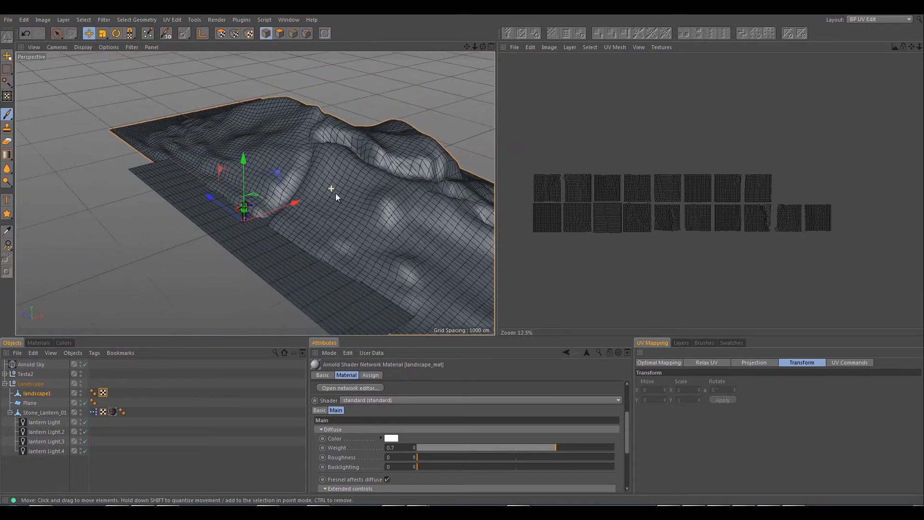
pyautogui.keyDown('alt'); pyautogui.moveTo(336, 192); pyautogui.dragTo(353, 204, button='middle'); pyautogui.keyUp('alt')
pyautogui.moveTo(353, 204)
pyautogui.keyDown('alt'); pyautogui.mouseDown()
pyautogui.moveTo(359, 239)
pyautogui.moveTo(405, 240)
pyautogui.moveTo(344, 207)
pyautogui.mouseUp(); pyautogui.keyUp('alt')
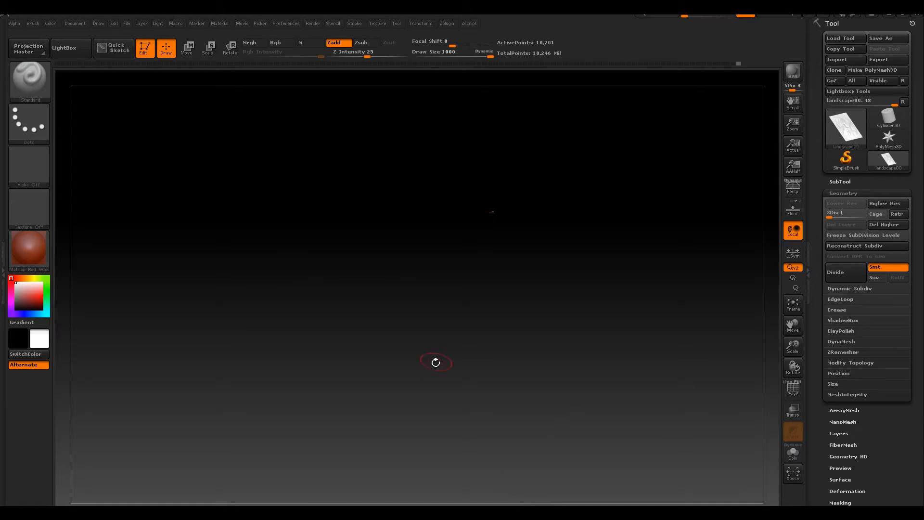
# Step: Switch to ZBrush, frame the landscape mesh and look over the Multi Map Exporter settings
pyautogui.press('f')
pyautogui.moveTo(651, 425); pyautogui.dragTo(651, 449)
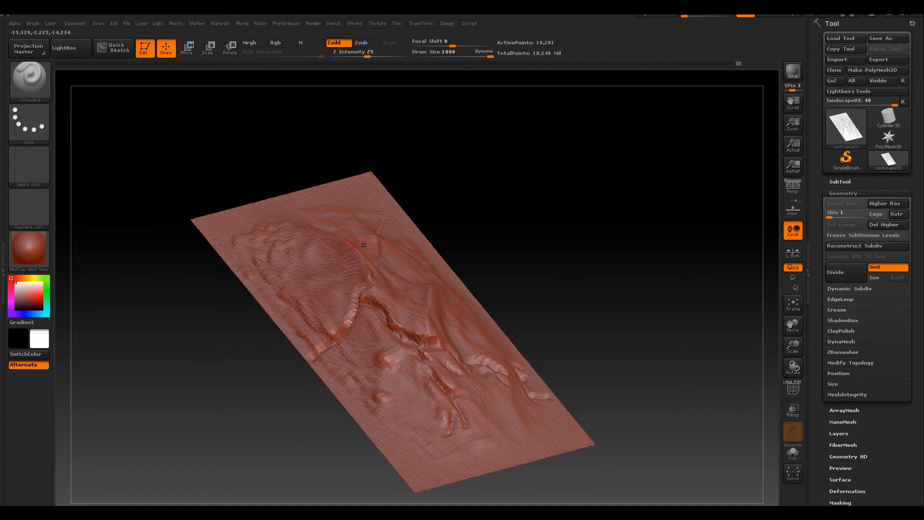
pyautogui.click(446, 23)
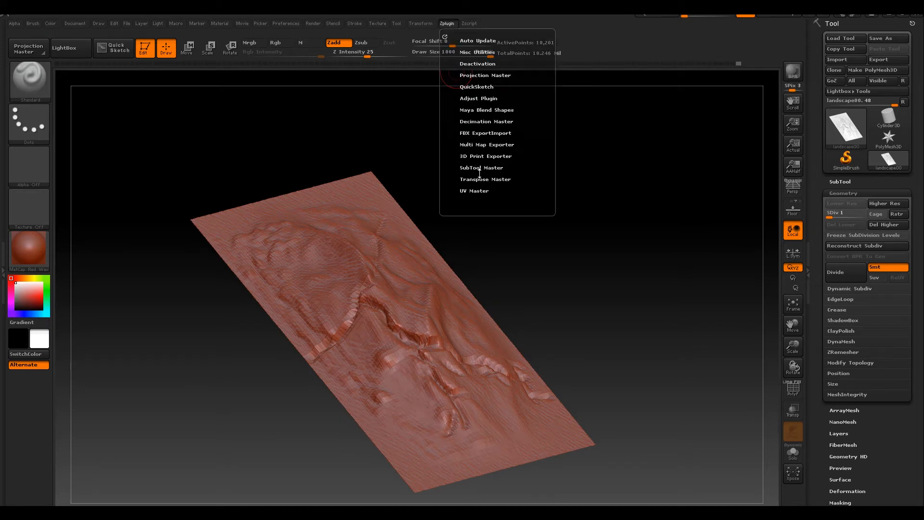
pyautogui.click(489, 144)
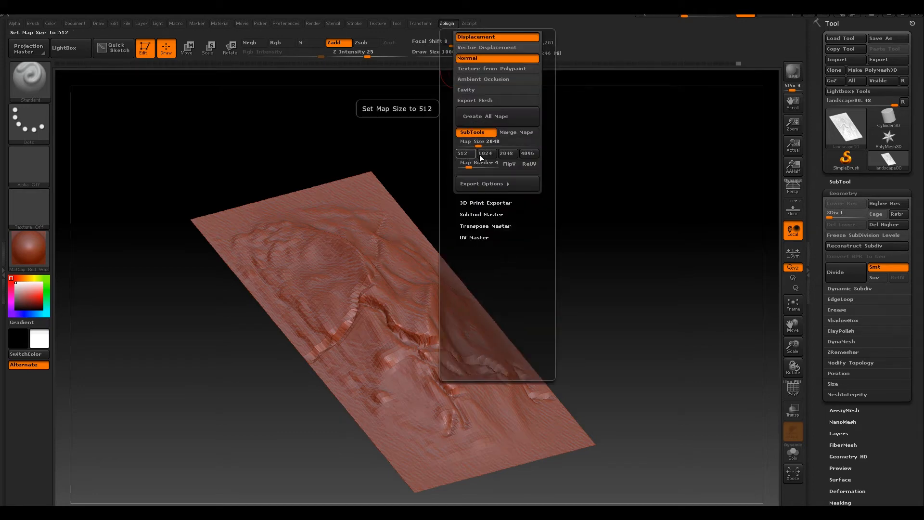
pyautogui.moveTo(546, 156); pyautogui.dragTo(547, 215)
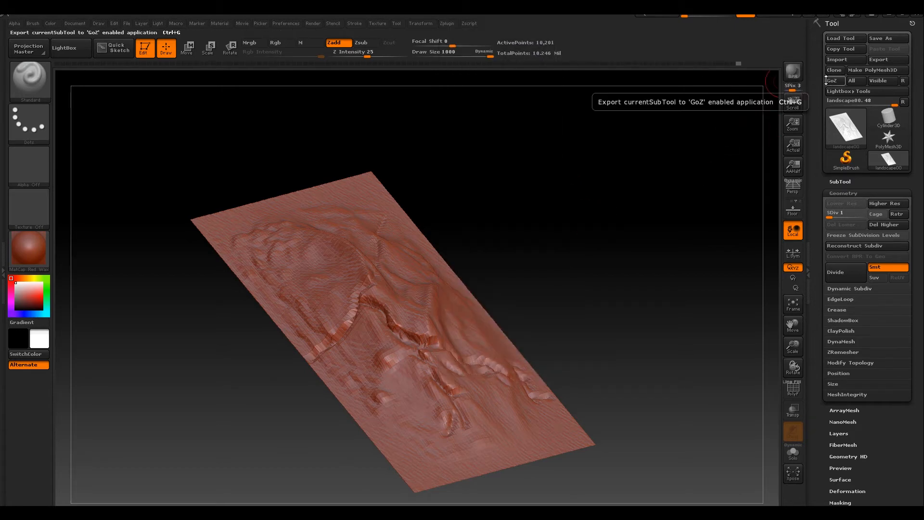
# Step: Save the landscape tool as landscape01.ZTL in the zbrush folder
pyautogui.click(889, 39)
pyautogui.click(188, 73)
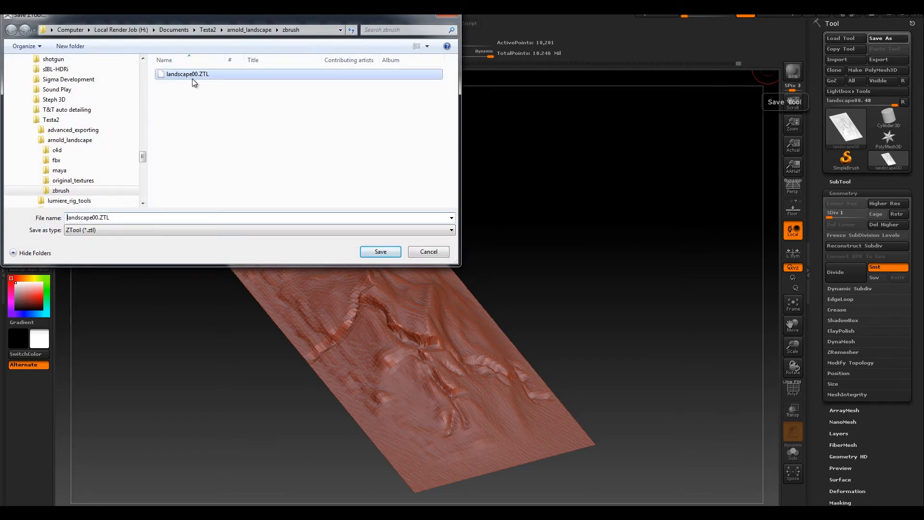
pyautogui.click(143, 217)
pyautogui.press('Left')
pyautogui.press('Left')
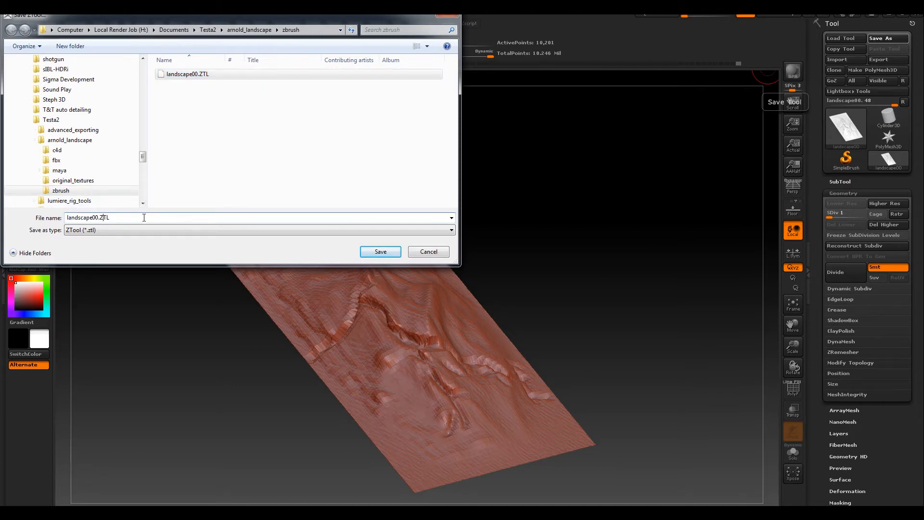
pyautogui.press('BackSpace')
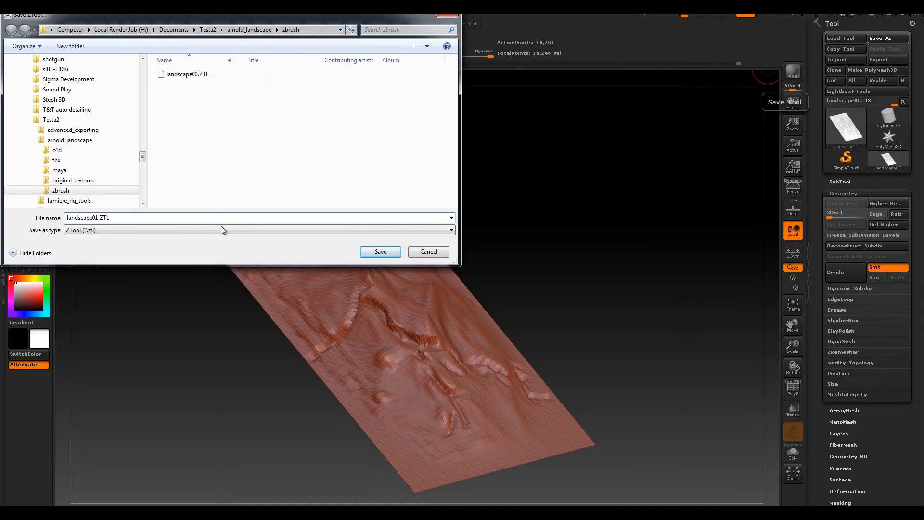
pyautogui.click(380, 251)
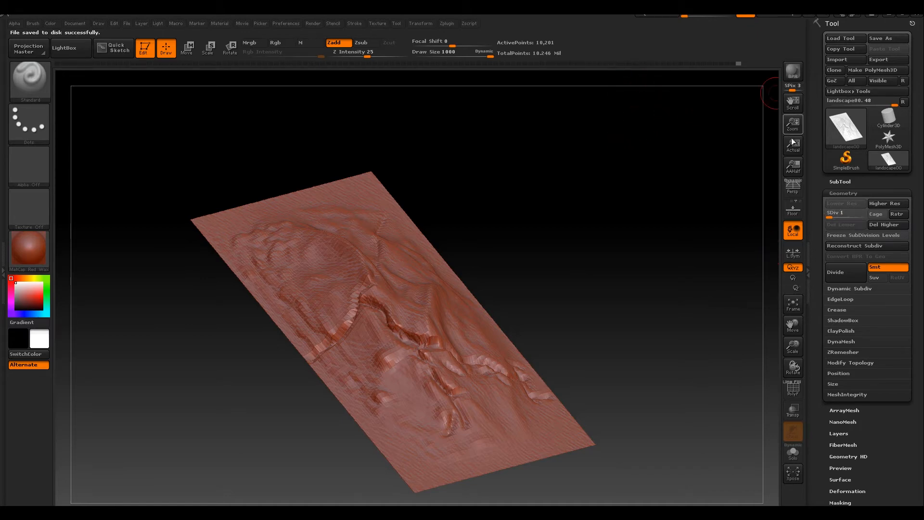
# Step: Try a map size of 8192 in the Multi Map Exporter, then set it to 2048
pyautogui.click(446, 24)
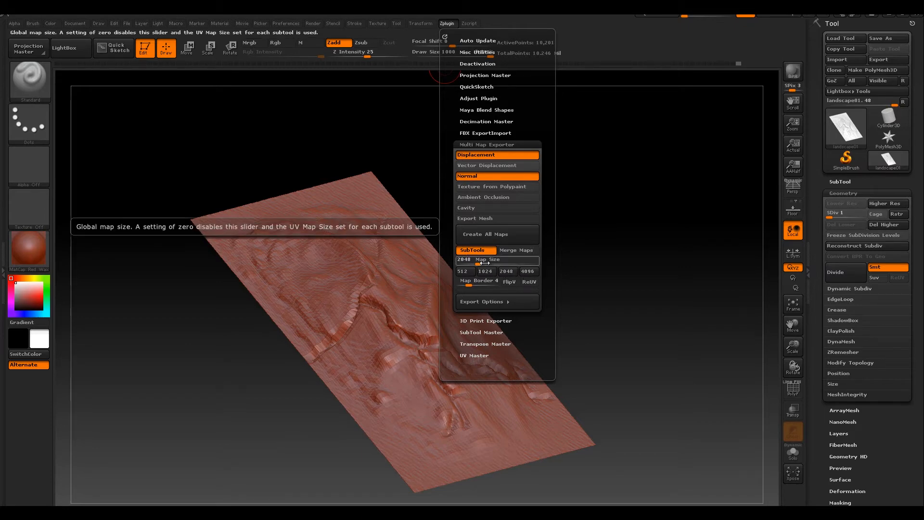
pyautogui.moveTo(483, 263); pyautogui.dragTo(536, 261)
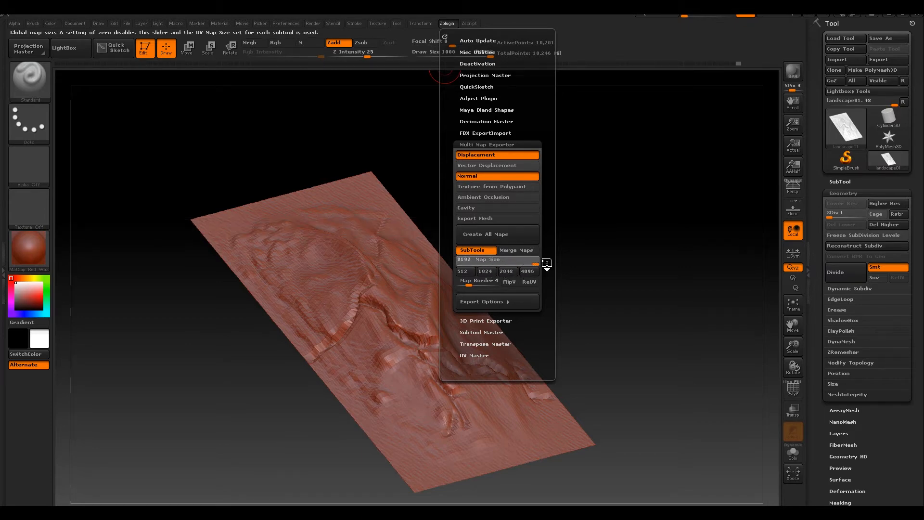
pyautogui.click(507, 273)
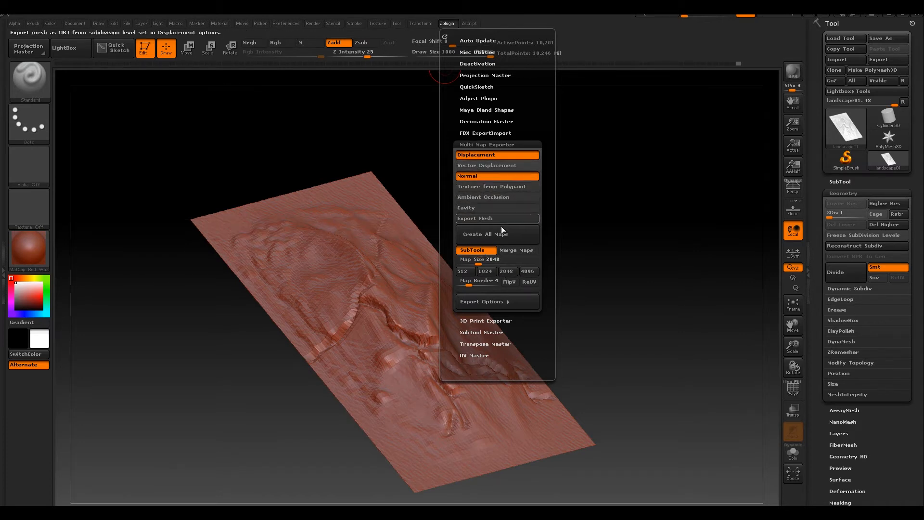
# Step: Open the exporter's file name options and try adasdas as the displacement map suffix
pyautogui.click(489, 304)
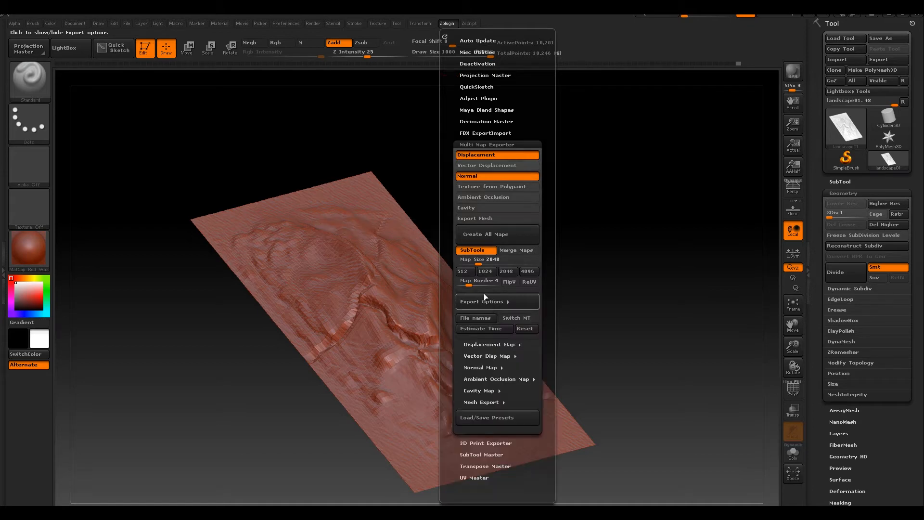
pyautogui.click(486, 320)
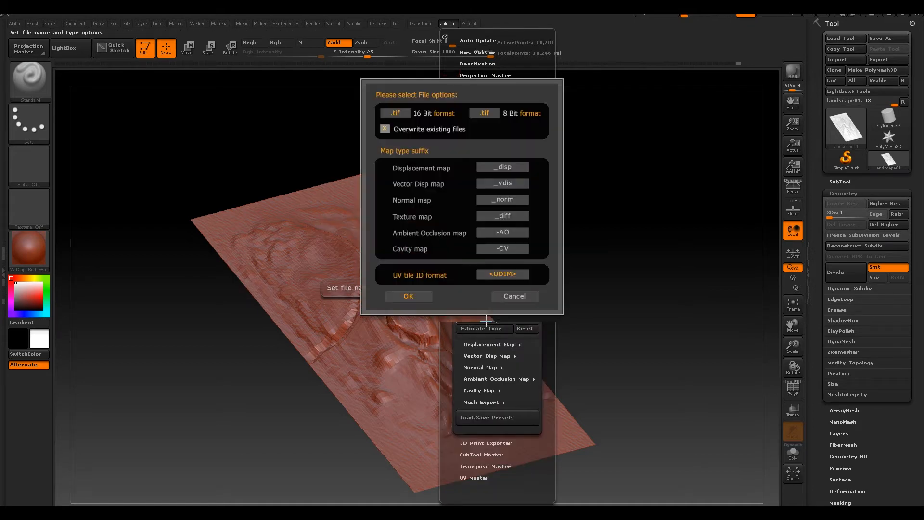
pyautogui.click(504, 168)
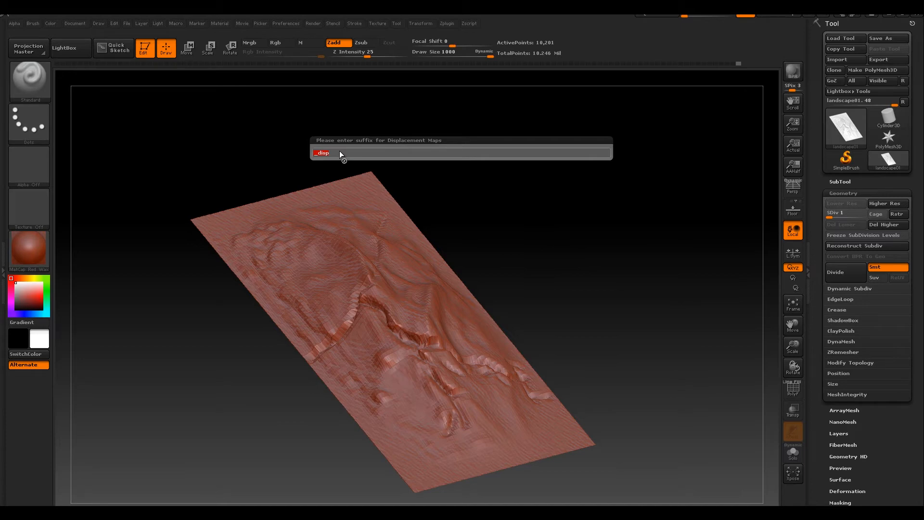
pyautogui.press('BackSpace')
pyautogui.write('adasdas')
pyautogui.press('Return')
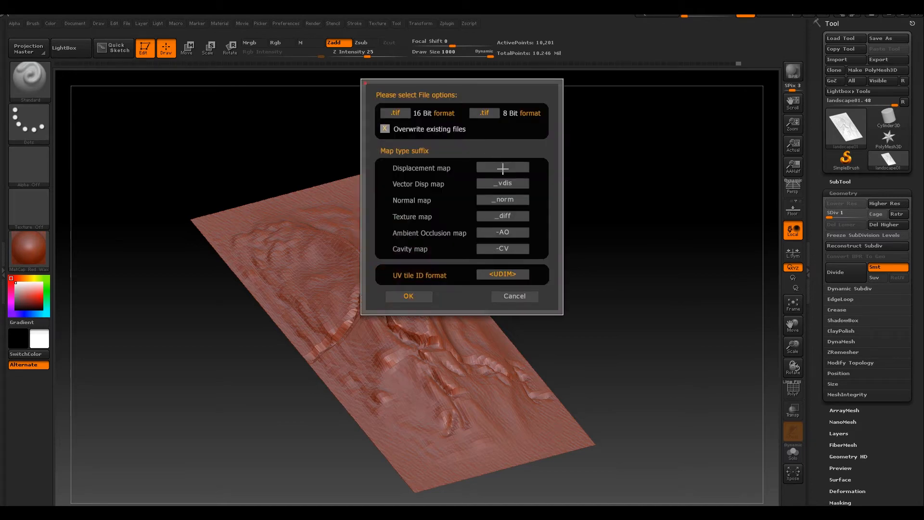
# Step: Clear the displacement map suffix entry and copy the text _disp from a new Notepad document
pyautogui.click(500, 167)
pyautogui.press('shift')
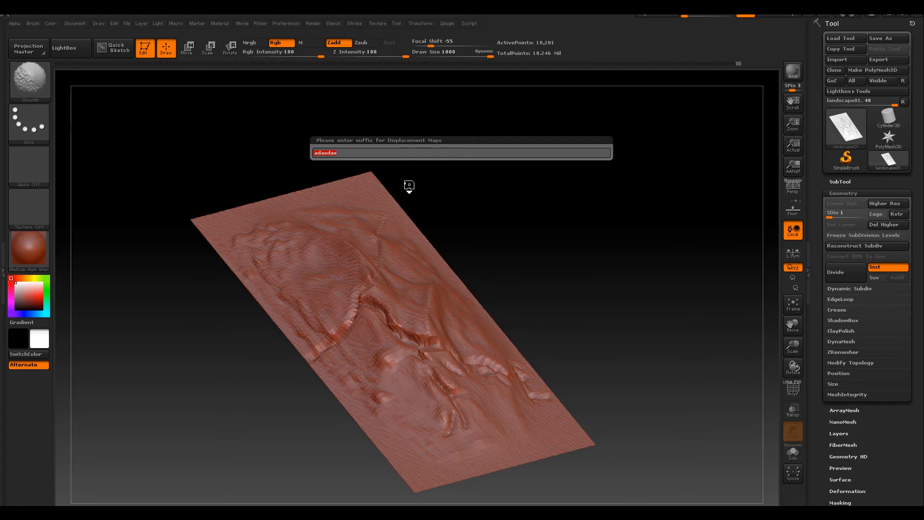
pyautogui.press('BackSpace')
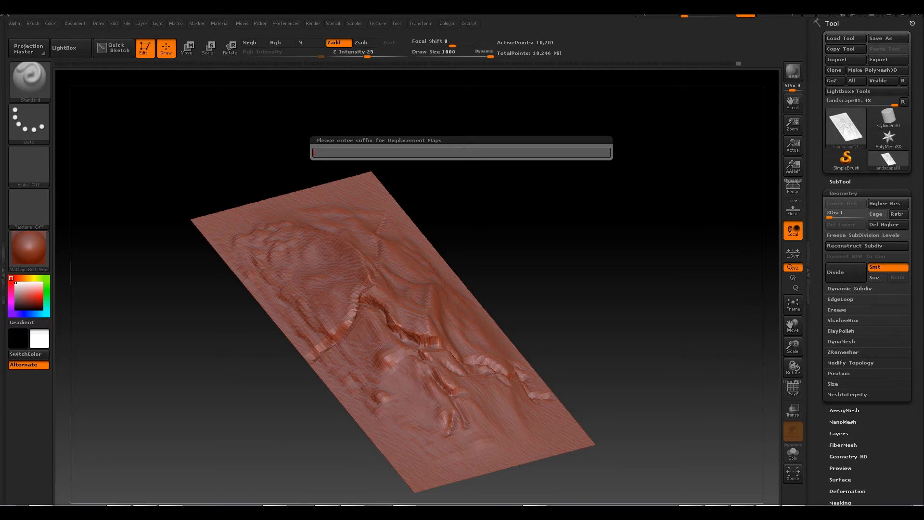
pyautogui.press('super')
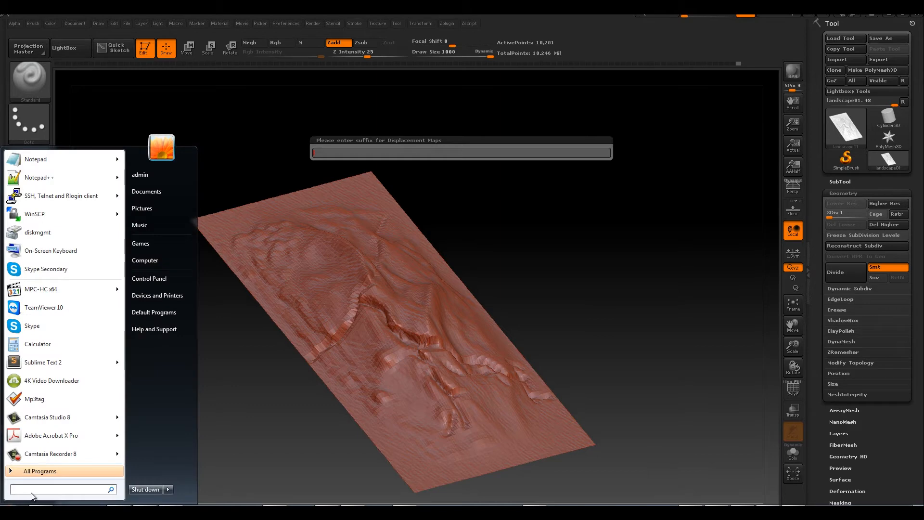
pyautogui.write('notep')
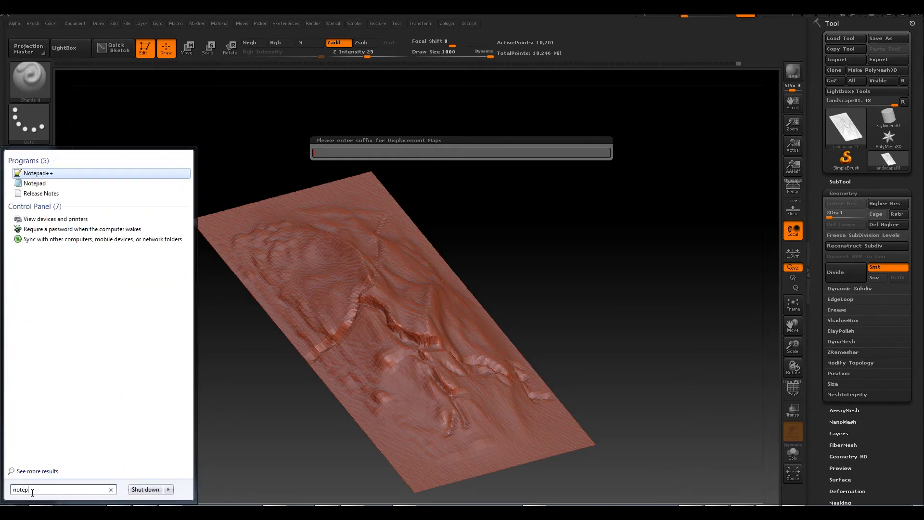
pyautogui.click(36, 185)
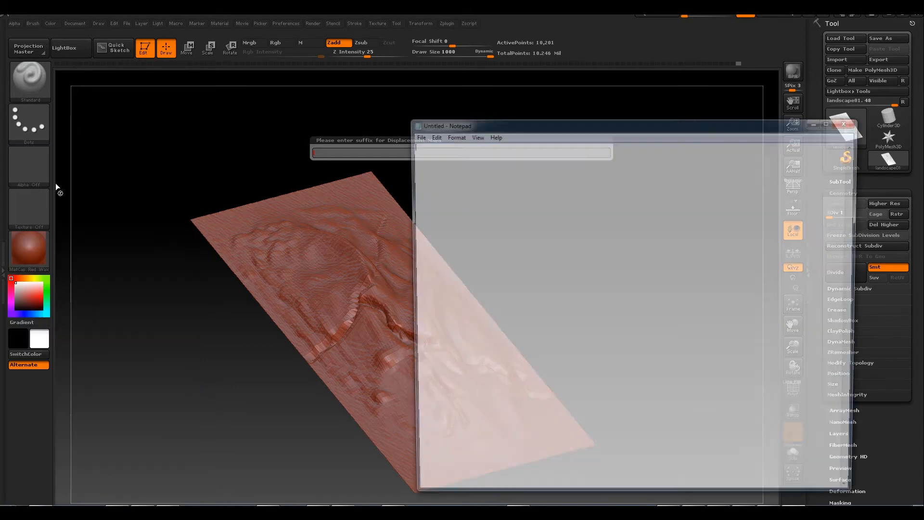
pyautogui.write('_d')
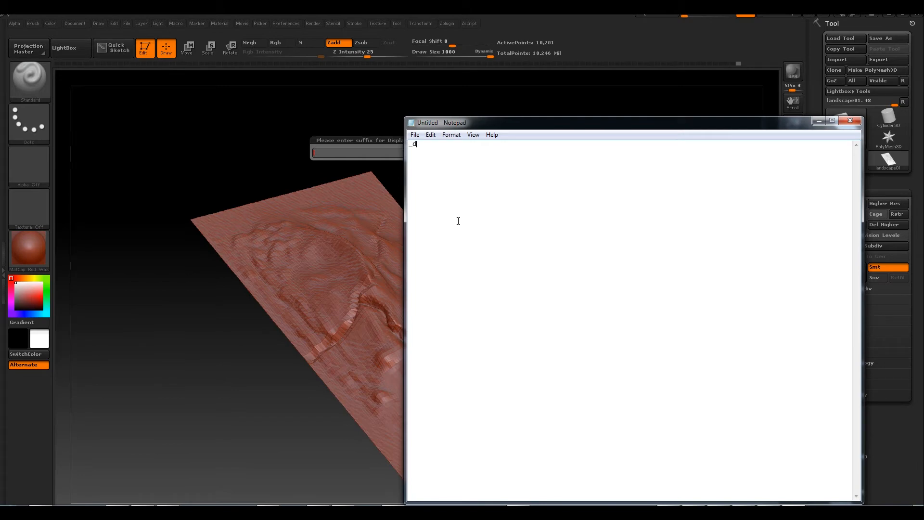
pyautogui.write('isp')
pyautogui.hotkey('ctrl', 'a')
pyautogui.hotkey('ctrl', 'c')
# Step: Paste _disp as the displacement map suffix
pyautogui.click(335, 150)
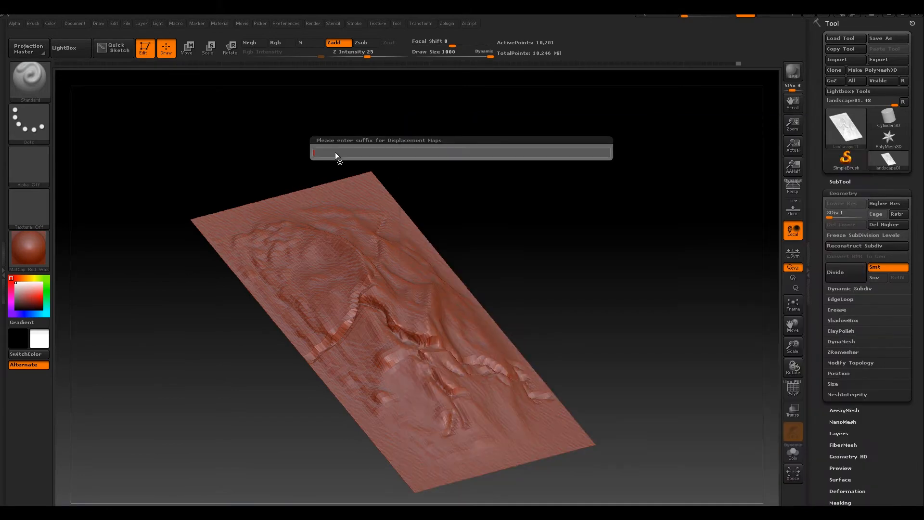
pyautogui.hotkey('ctrl', 'v')
pyautogui.press('Return')
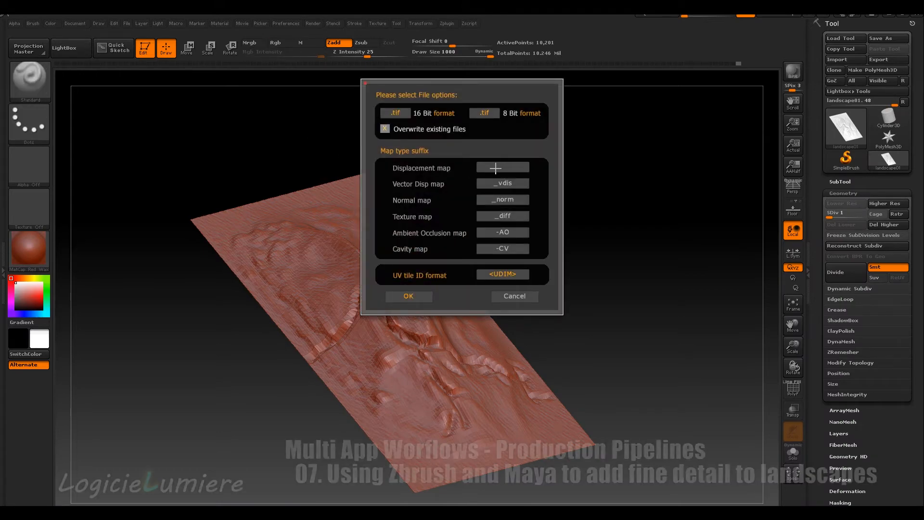
pyautogui.click(484, 181)
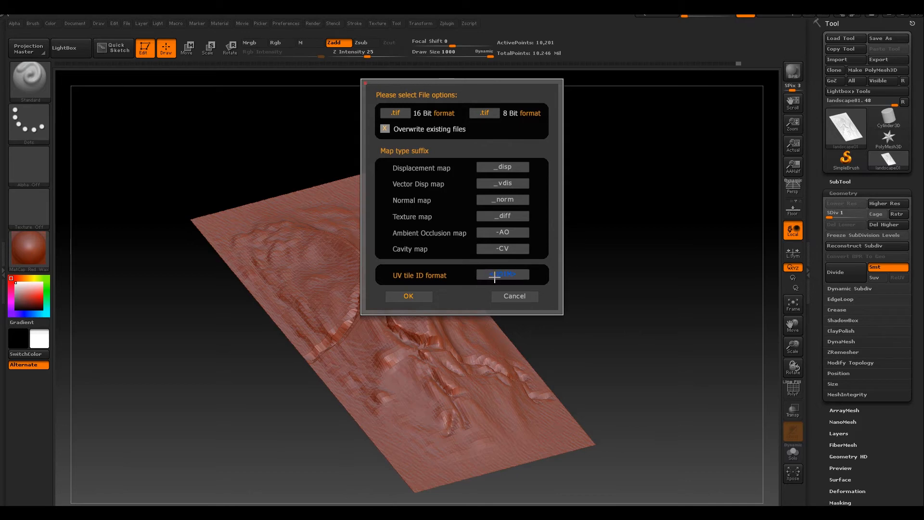
# Step: Cycle through the UV tile ID formats, keep <UDIM>, and accept the file options
pyautogui.click(510, 274)
pyautogui.click(507, 274)
pyautogui.click(493, 275)
pyautogui.click(501, 274)
pyautogui.click(503, 272)
pyautogui.click(418, 297)
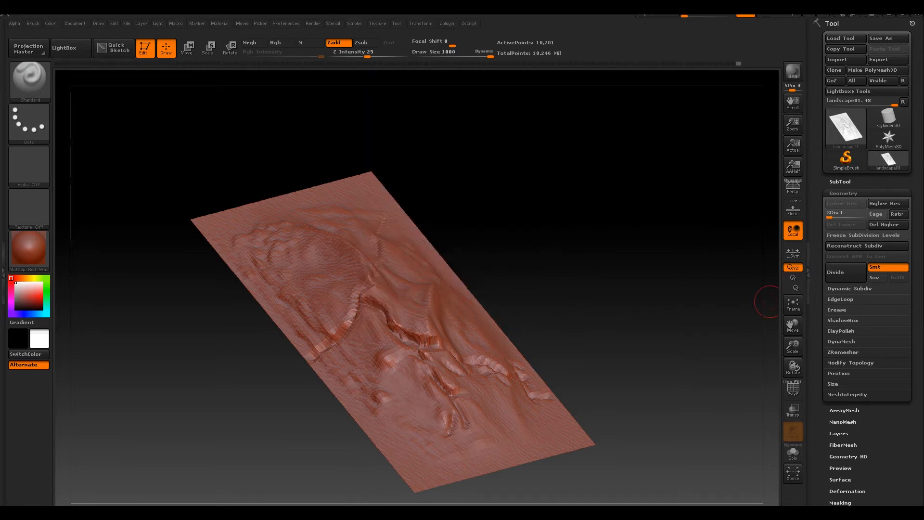
# Step: Examine the displacement map's subdivision level setting and compare the mesh at its highest subdivision level and at level 1
pyautogui.click(444, 23)
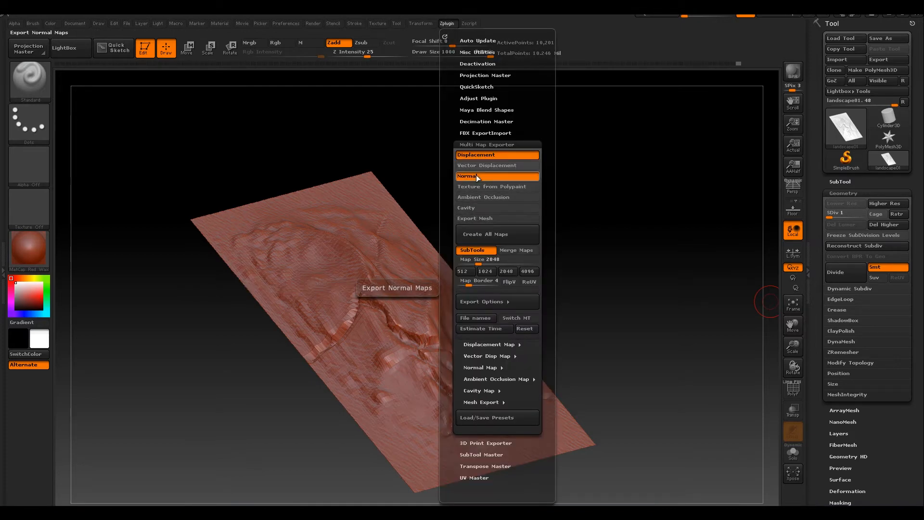
pyautogui.click(488, 344)
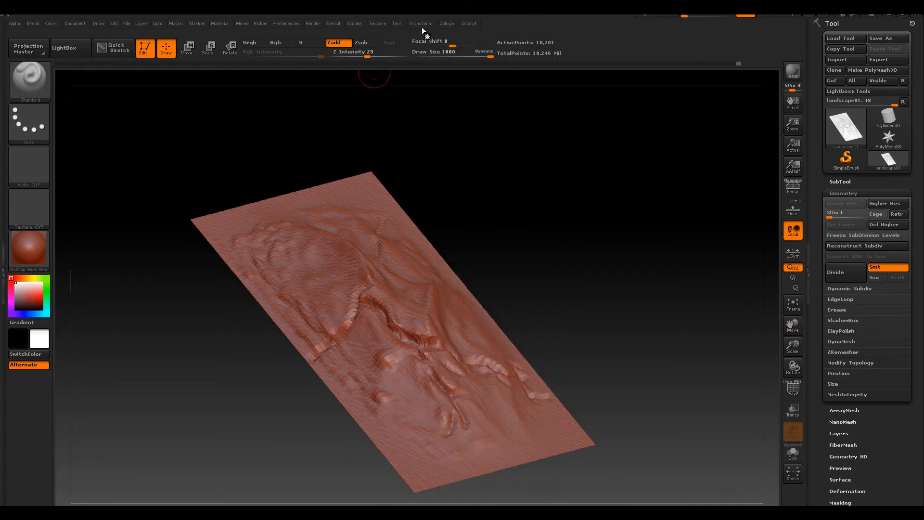
pyautogui.click(444, 23)
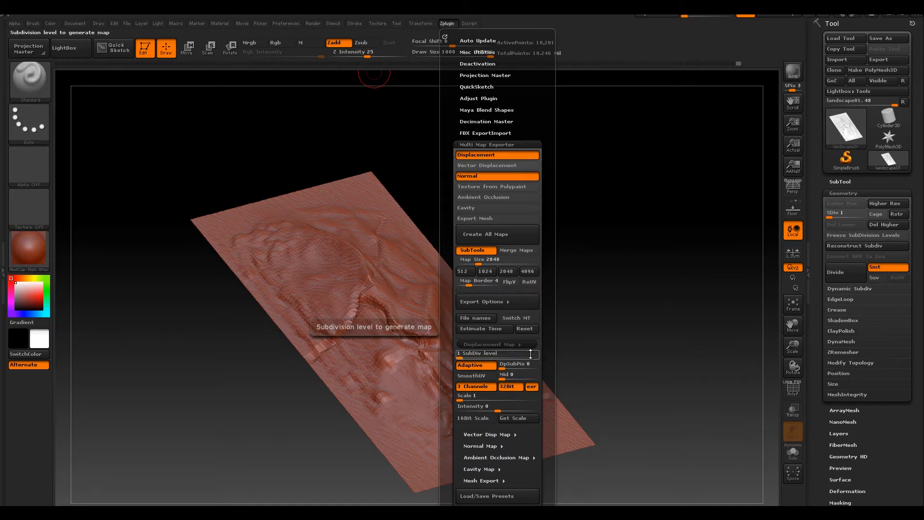
pyautogui.moveTo(832, 215); pyautogui.dragTo(881, 215)
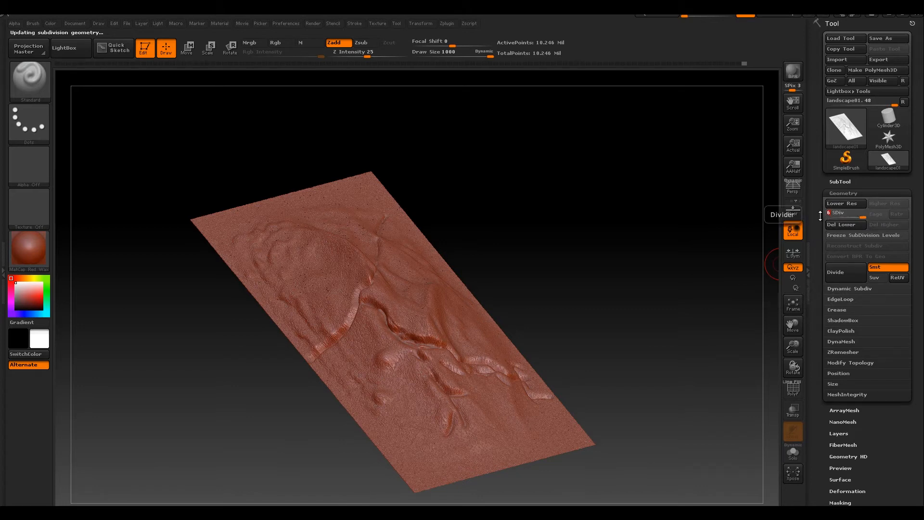
pyautogui.moveTo(843, 216); pyautogui.dragTo(818, 217)
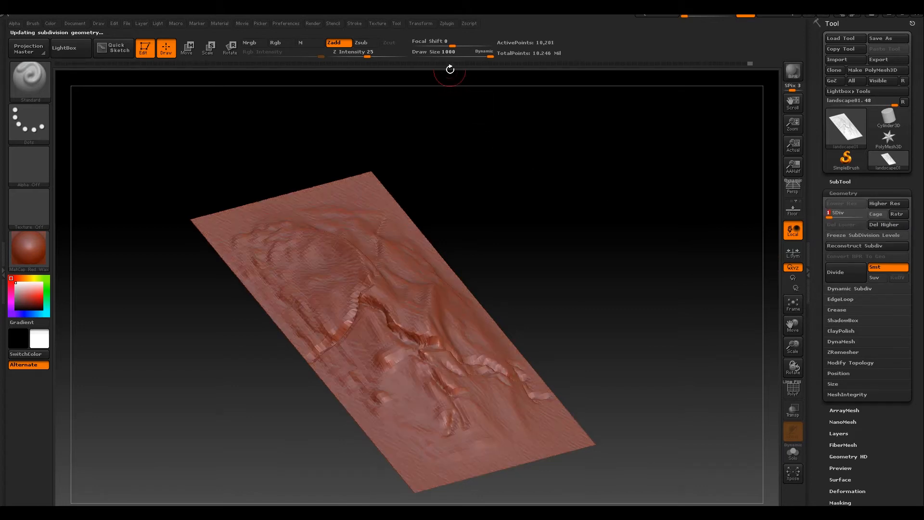
# Step: Review the displacement map's Mid and DpSubPix options and the normal map export settings
pyautogui.click(446, 24)
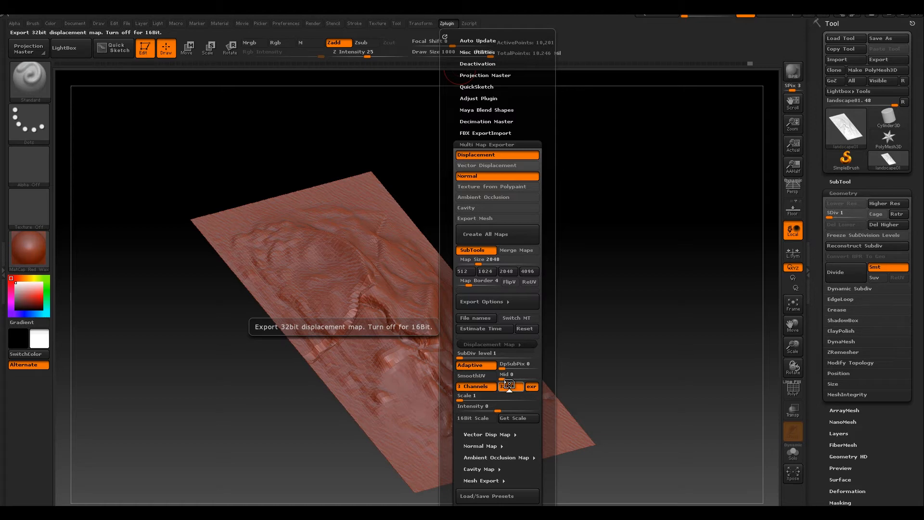
pyautogui.click(510, 375)
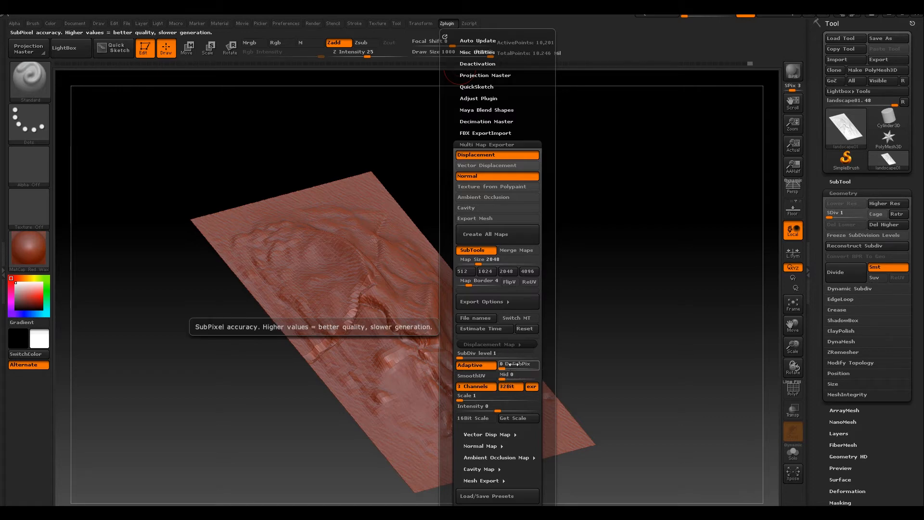
pyautogui.click(522, 365)
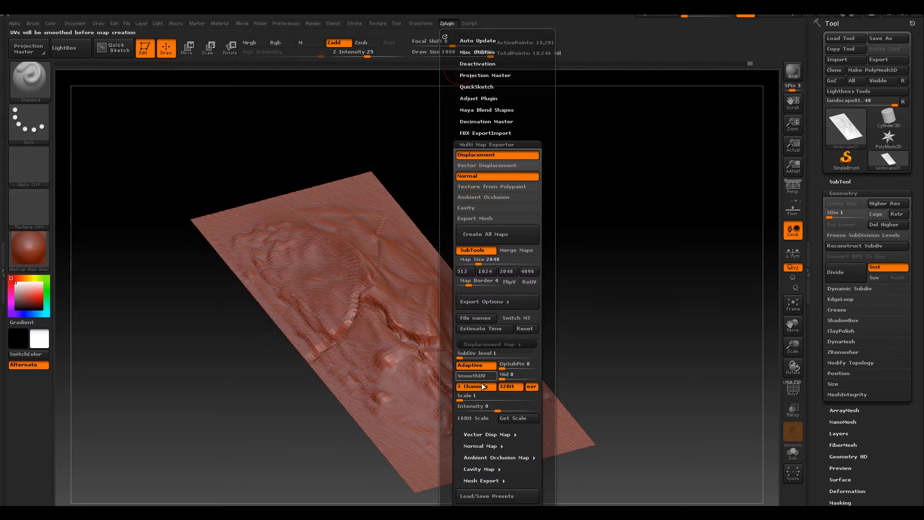
pyautogui.click(481, 446)
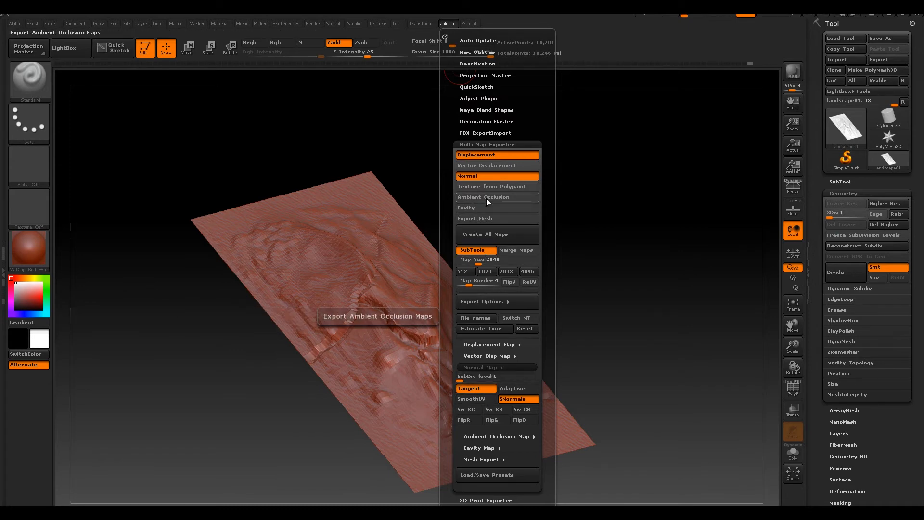
# Step: Create all maps with the file name landscape.exr in the tex folder inside arnold_landscape's c4d folder
pyautogui.click(504, 237)
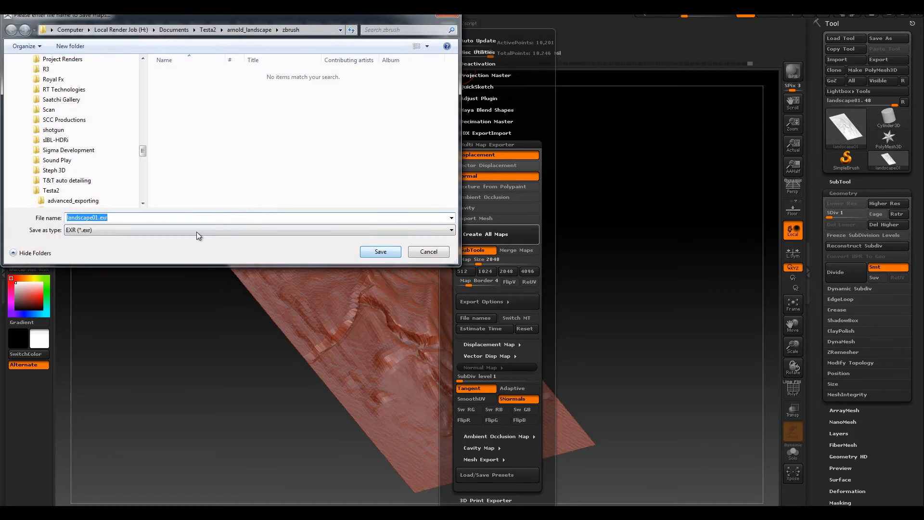
pyautogui.click(97, 218)
pyautogui.press('Delete')
pyautogui.press('Delete')
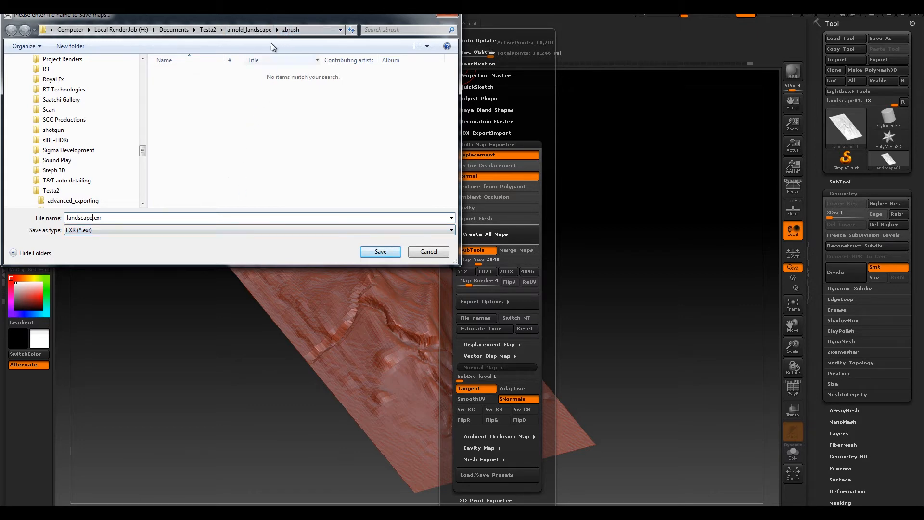
pyautogui.click(249, 29)
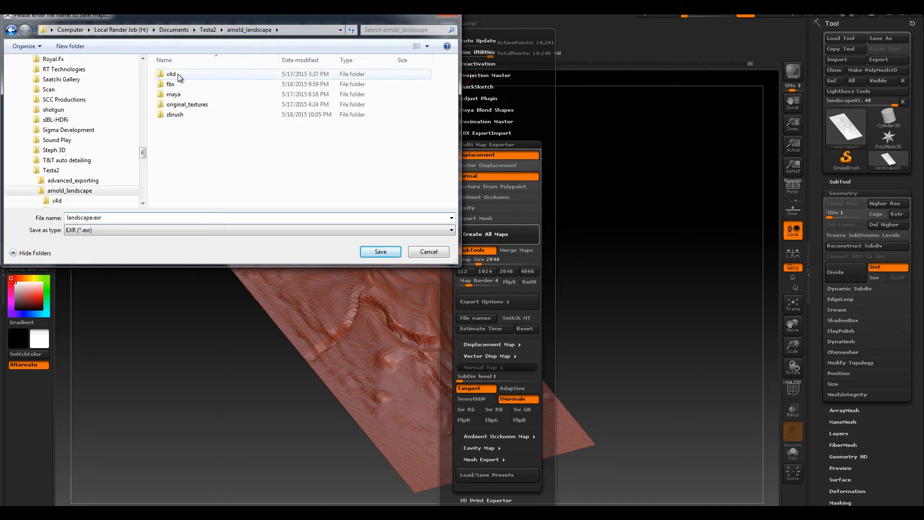
pyautogui.doubleClick(178, 73)
pyautogui.doubleClick(175, 84)
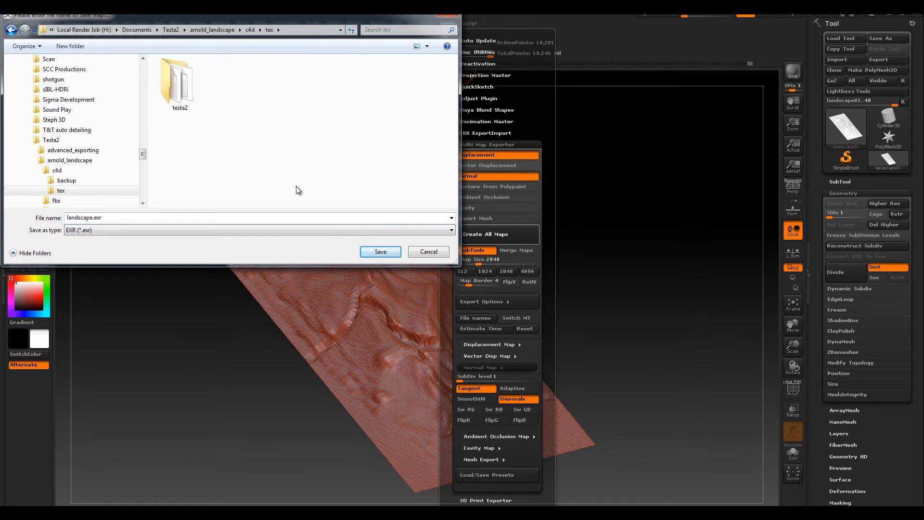
pyautogui.click(386, 257)
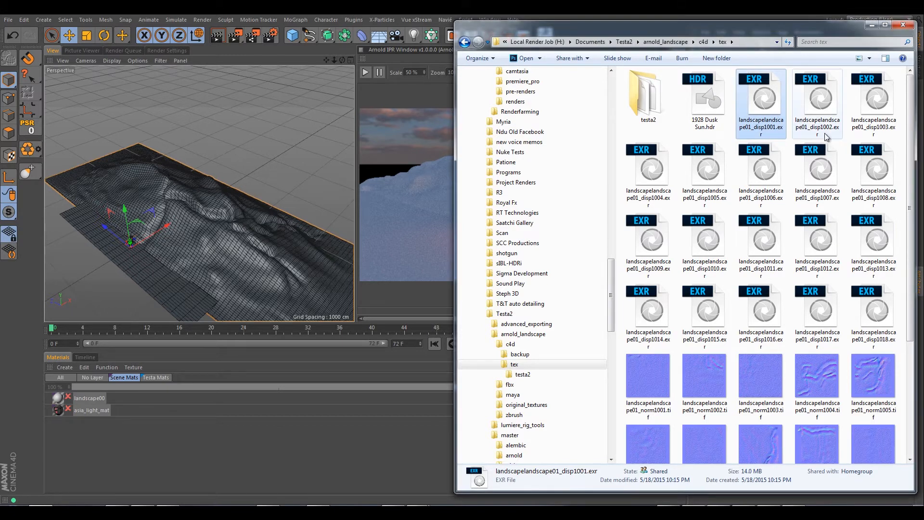
# Step: Look over the exported maps in Windows Explorer and browse the tex folder in Adobe Bridge
pyautogui.scroll(-3, 824, 133)
pyautogui.scroll(3, 810, 217)
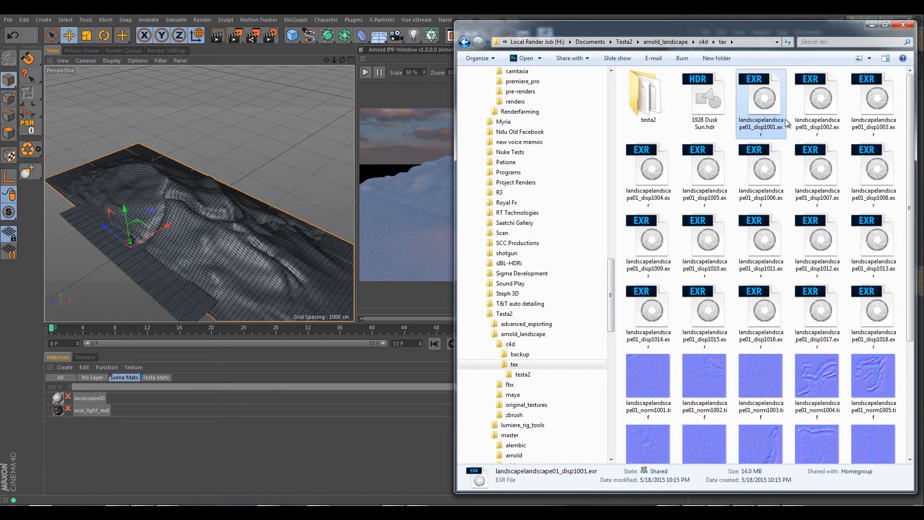
pyautogui.click(703, 42)
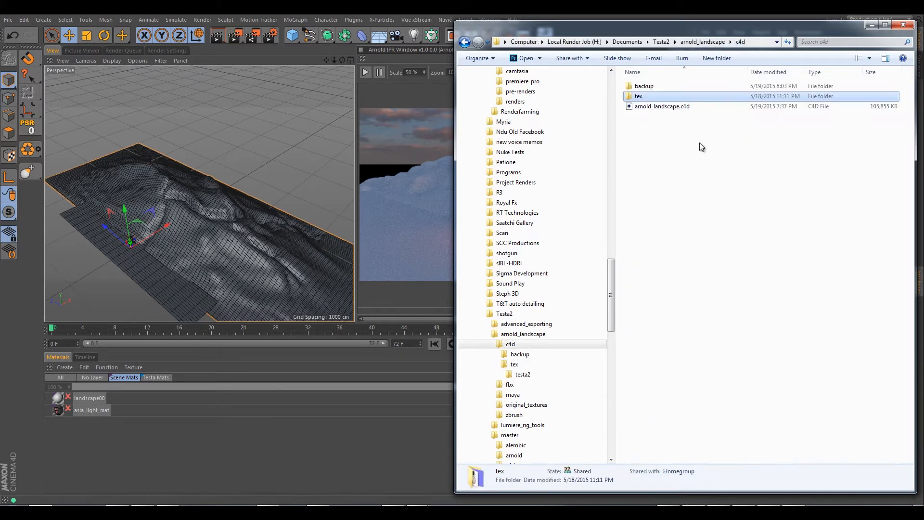
pyautogui.rightClick(634, 96)
pyautogui.click(553, 140)
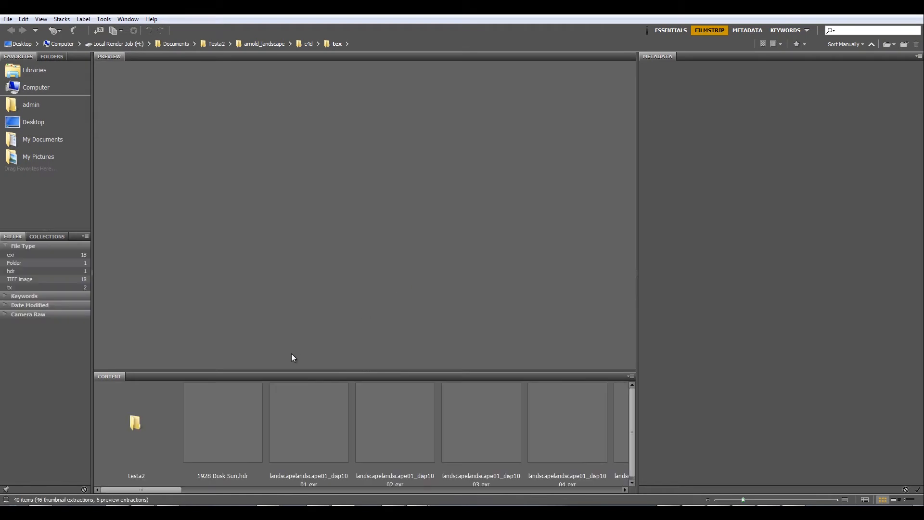
# Step: Select all displacement and normal maps from landscapelandscape01_disp1001.exr through landscapelandscape01_norm1018.tif and look over their previews
pyautogui.click(299, 419)
pyautogui.scroll(-10, 387, 453)
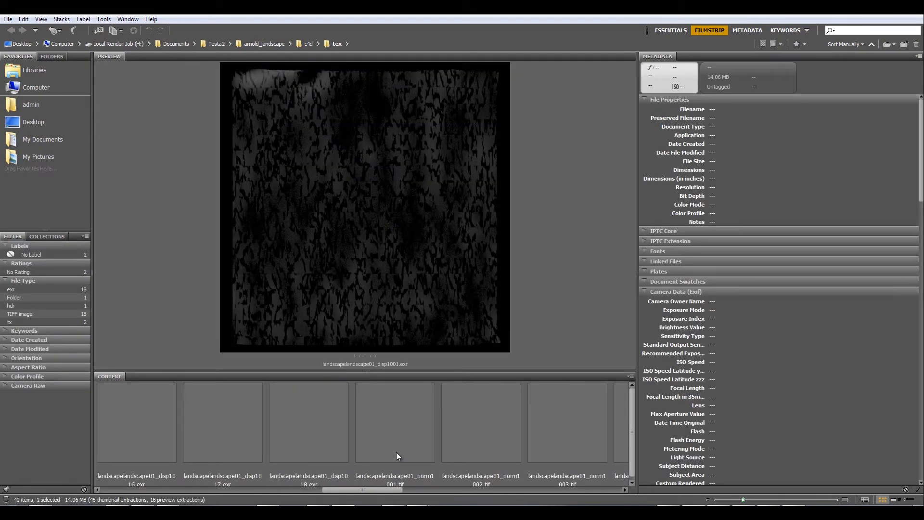
pyautogui.scroll(-10, 415, 462)
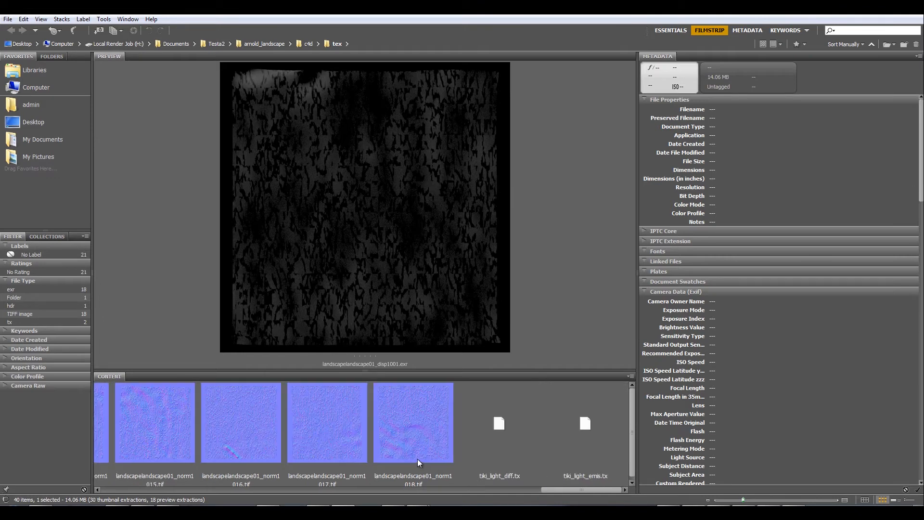
pyautogui.keyDown('shift'); pyautogui.click(393, 439); pyautogui.keyUp('shift')
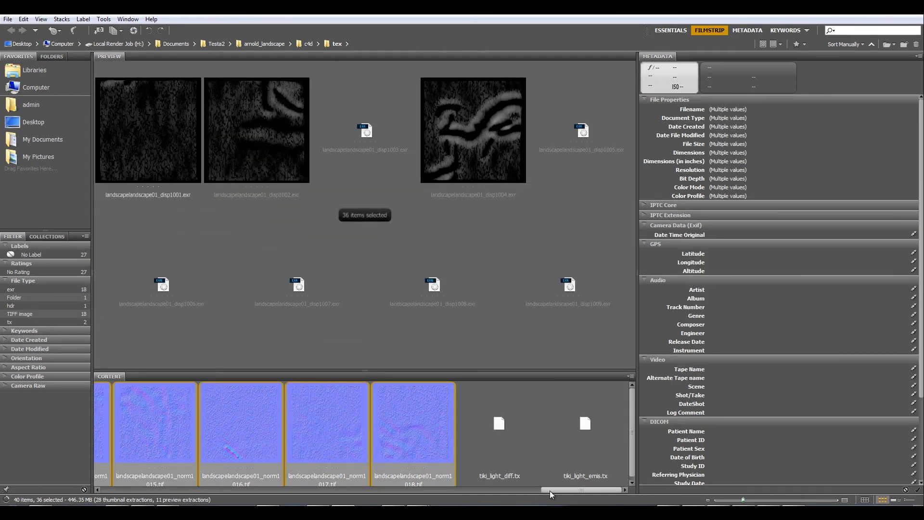
pyautogui.moveTo(550, 489); pyautogui.dragTo(107, 446)
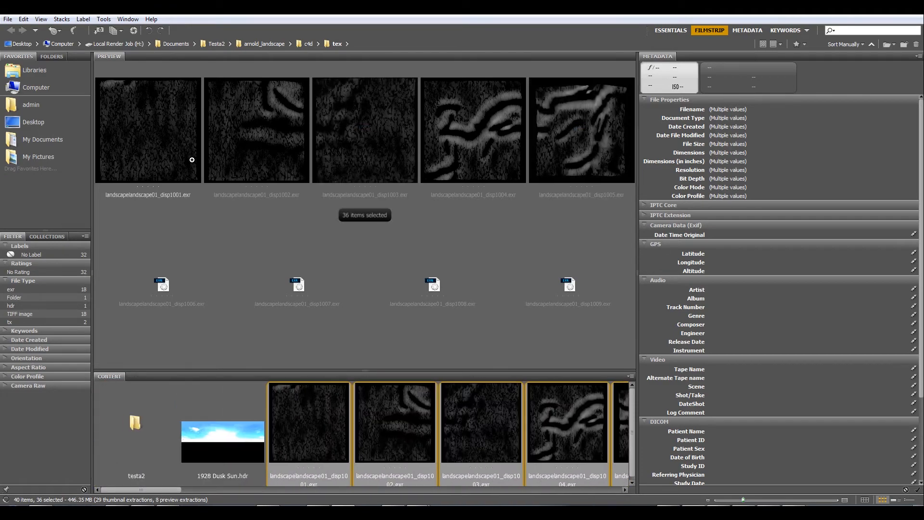
# Step: Batch rename the selected displacement and normal maps in the same folder, removing the string landscape01 from their original filenames
pyautogui.hotkey('ctrl', 'shift', 'r')
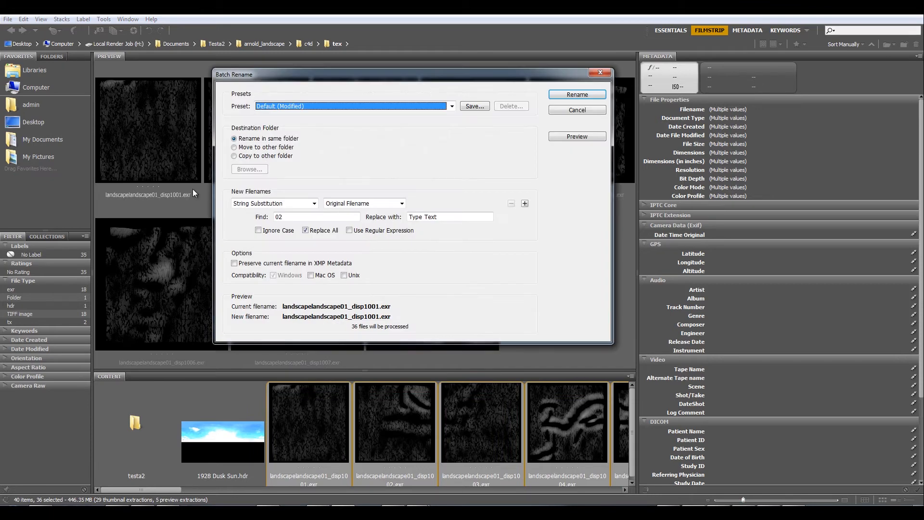
pyautogui.moveTo(291, 216); pyautogui.dragTo(253, 213)
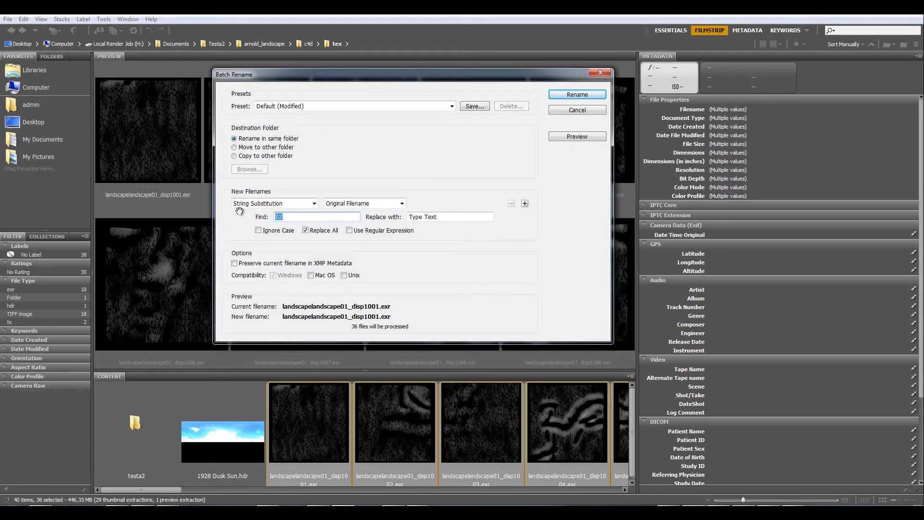
pyautogui.write('land')
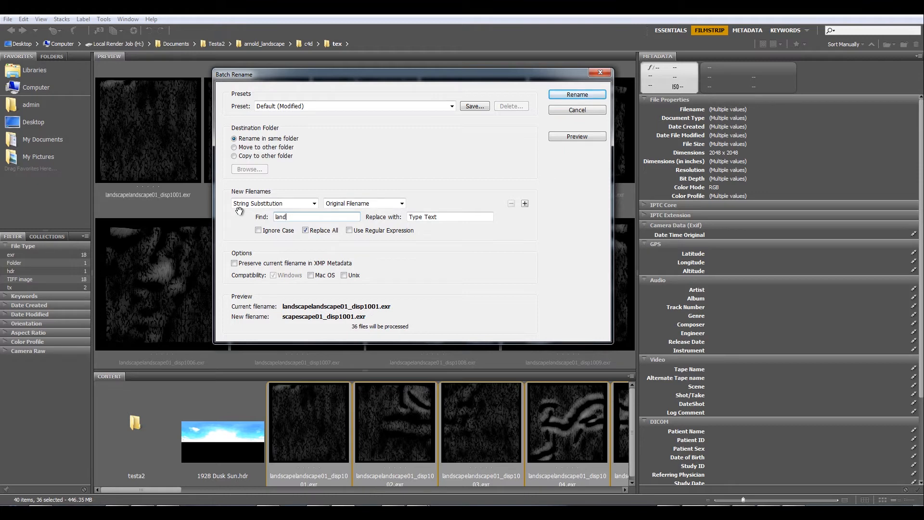
pyautogui.write('scape')
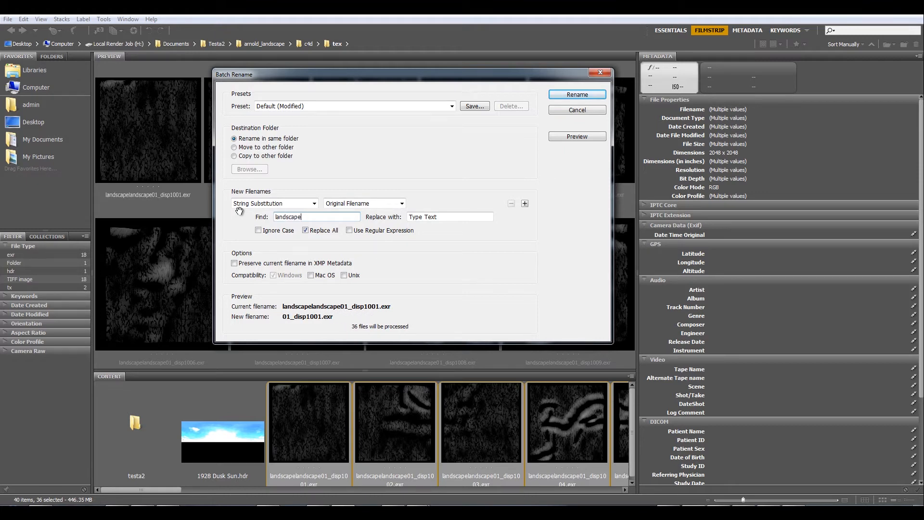
pyautogui.write('01')
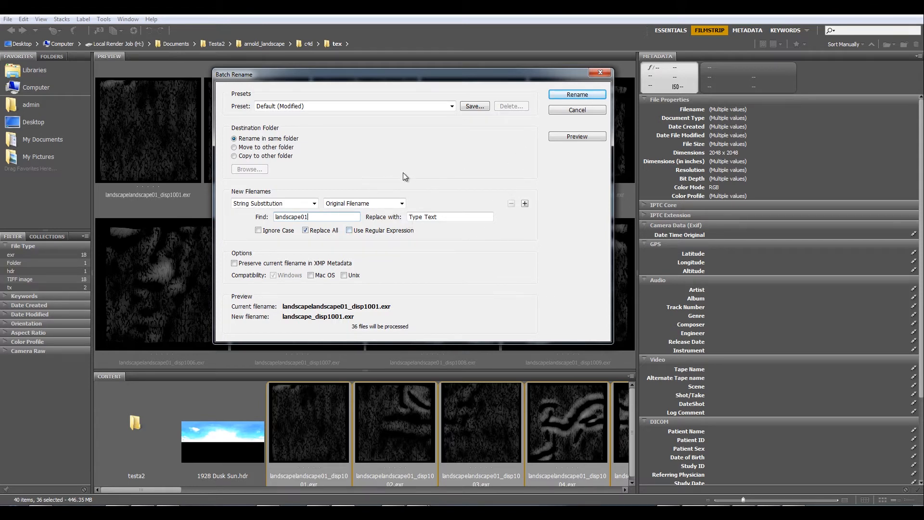
pyautogui.click(572, 95)
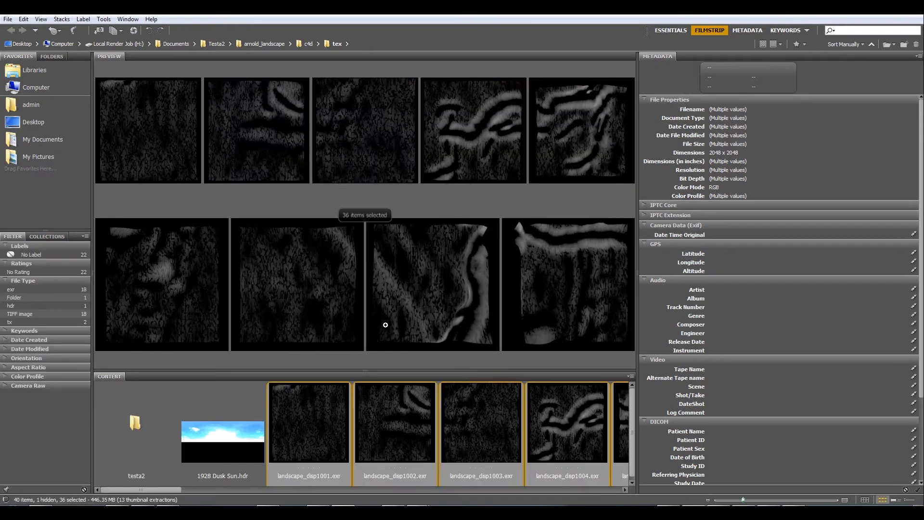
pyautogui.scroll(-10, 380, 435)
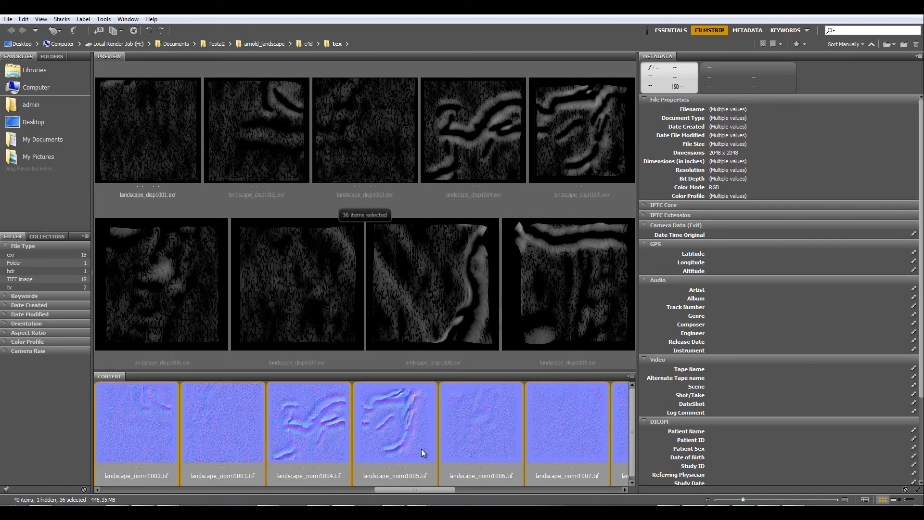
pyautogui.scroll(10, 421, 449)
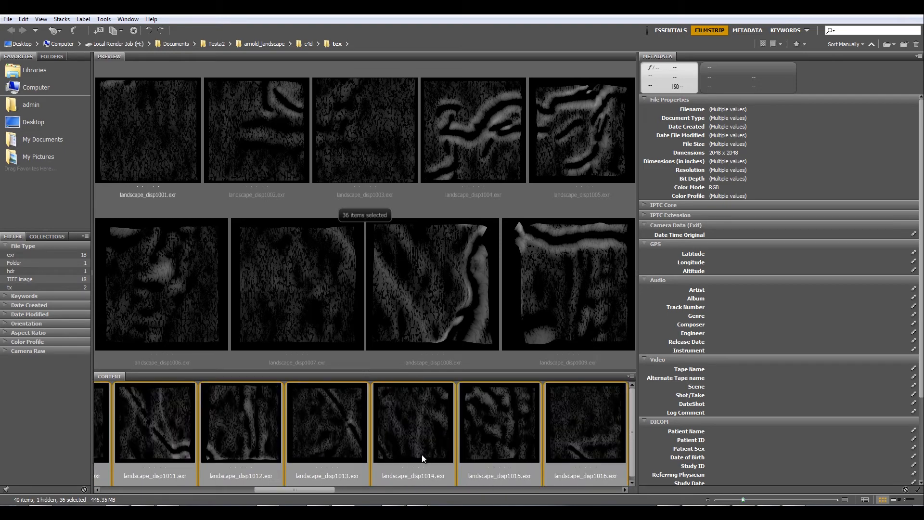
pyautogui.scroll(2, 416, 452)
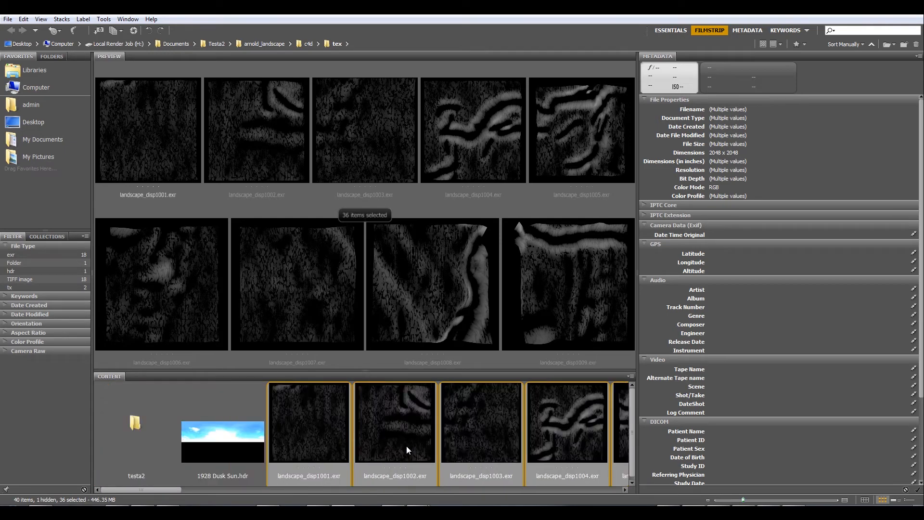
# Step: Batch rename the selected maps using string substitution, replacing disp with disp_ in the original filenames
pyautogui.rightClick(343, 432)
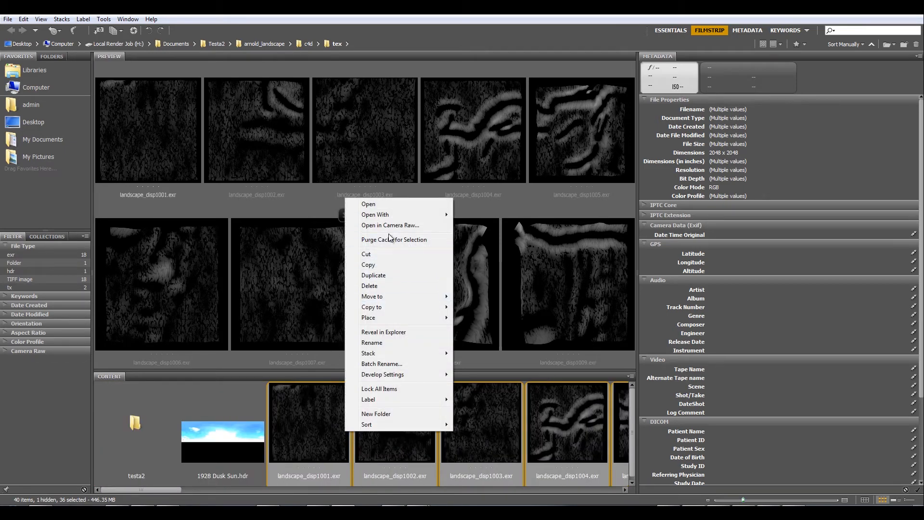
pyautogui.click(264, 11)
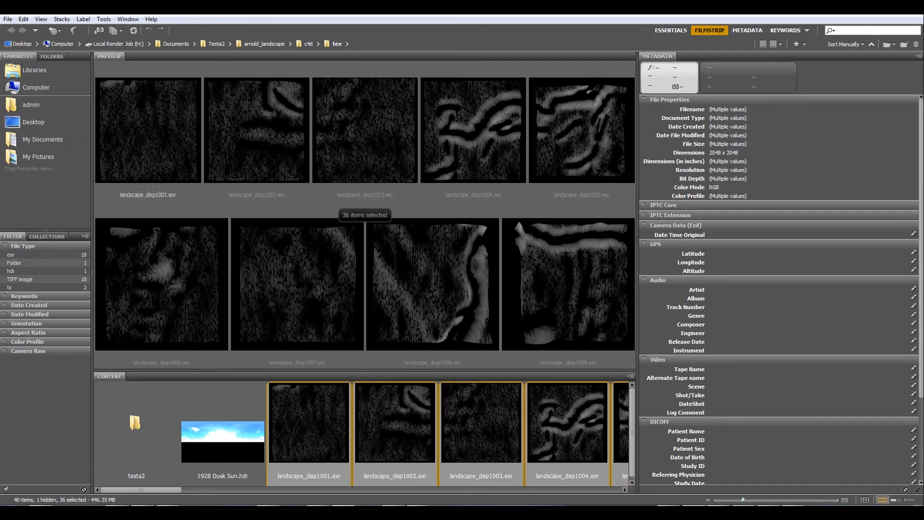
pyautogui.hotkey('ctrl', 'shift', 'r')
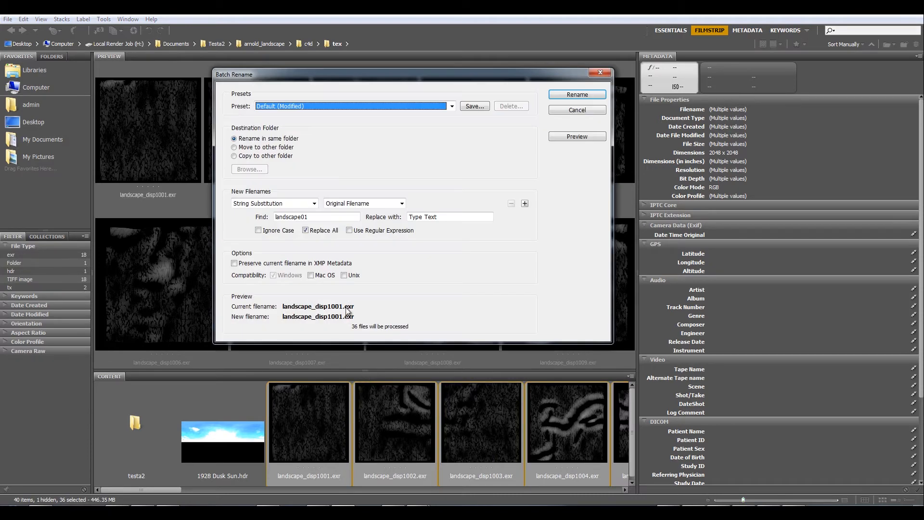
pyautogui.moveTo(336, 217); pyautogui.dragTo(268, 216)
pyautogui.write('disp')
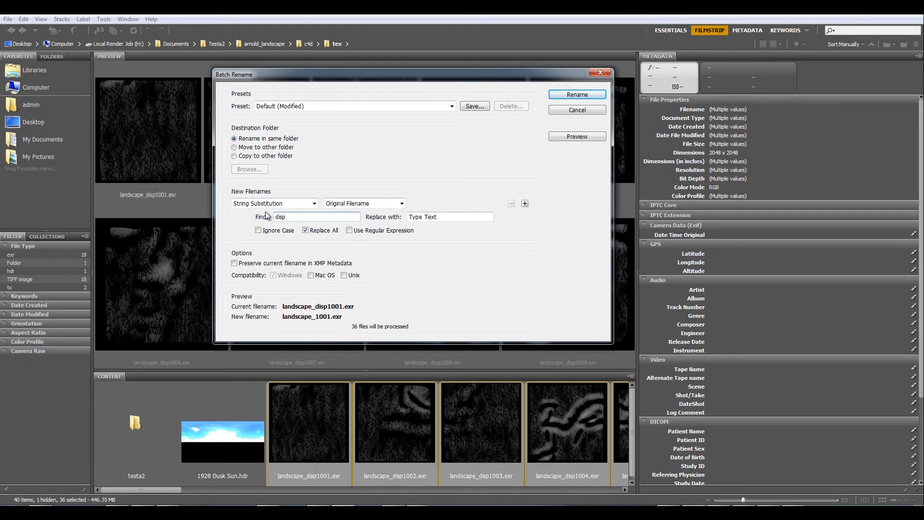
pyautogui.write('_')
pyautogui.press('BackSpace')
pyautogui.click(449, 217)
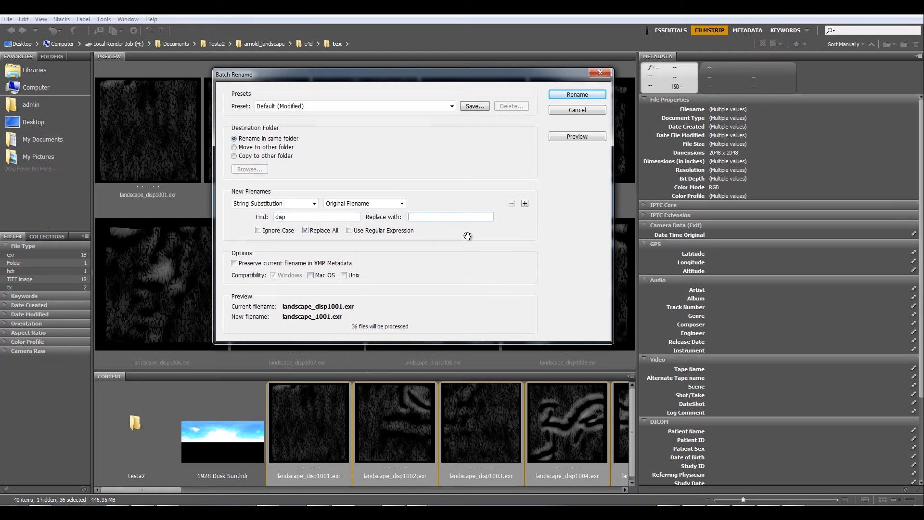
pyautogui.write('disp_')
pyautogui.click(574, 96)
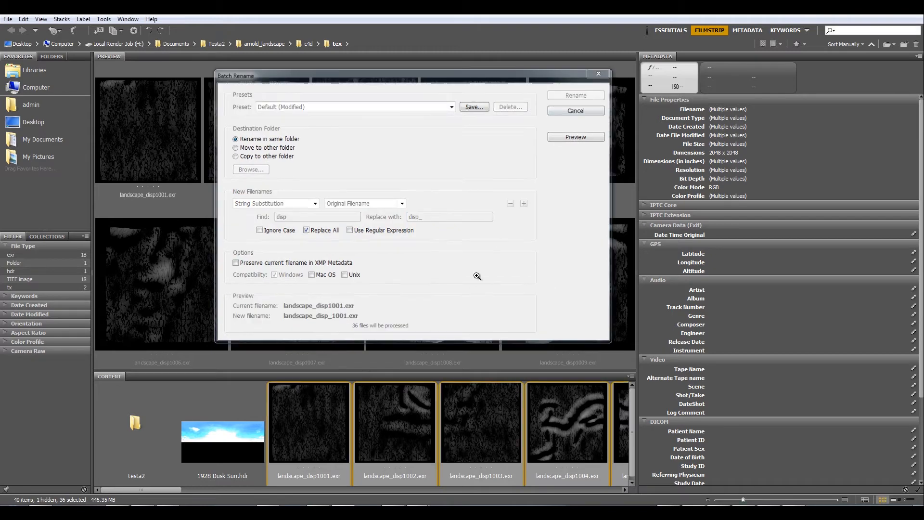
# Step: Batch rename the normal maps landscape_norm1001.tif through landscape_norm1018.tif, replacing norm with norm_ in the filenames
pyautogui.moveTo(168, 492); pyautogui.dragTo(396, 494)
pyautogui.click(367, 441)
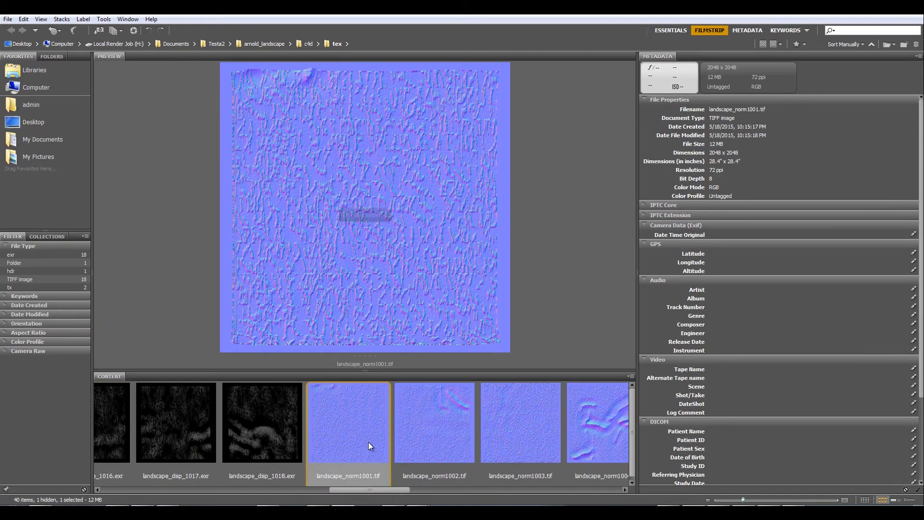
pyautogui.scroll(-10, 368, 441)
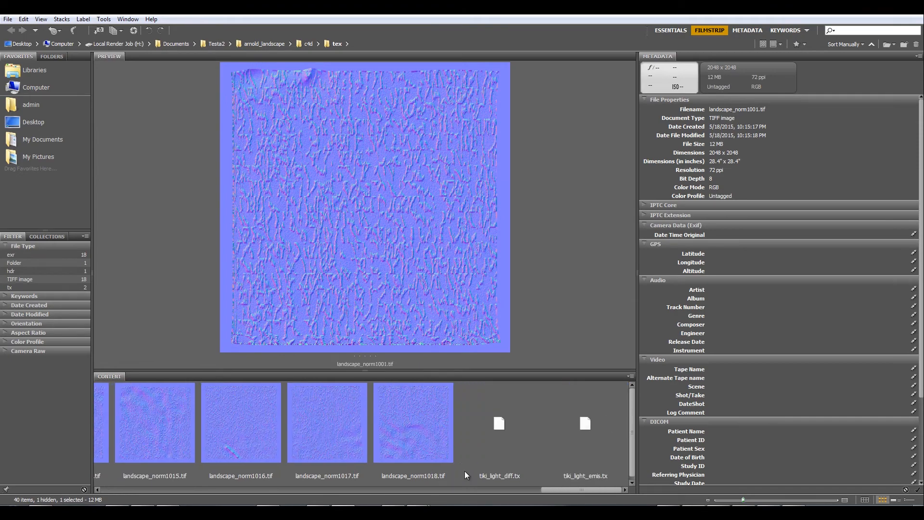
pyautogui.keyDown('shift'); pyautogui.click(437, 441); pyautogui.keyUp('shift')
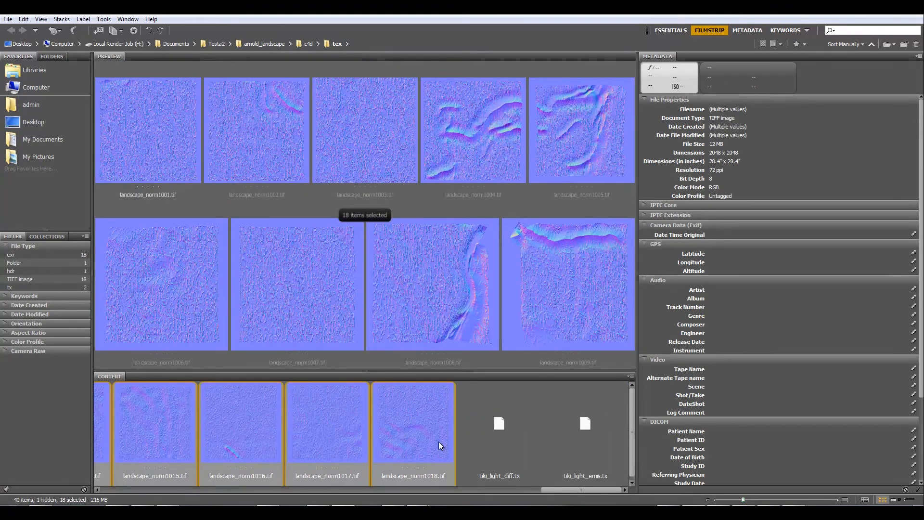
pyautogui.hotkey('ctrl', 'shift', 'r')
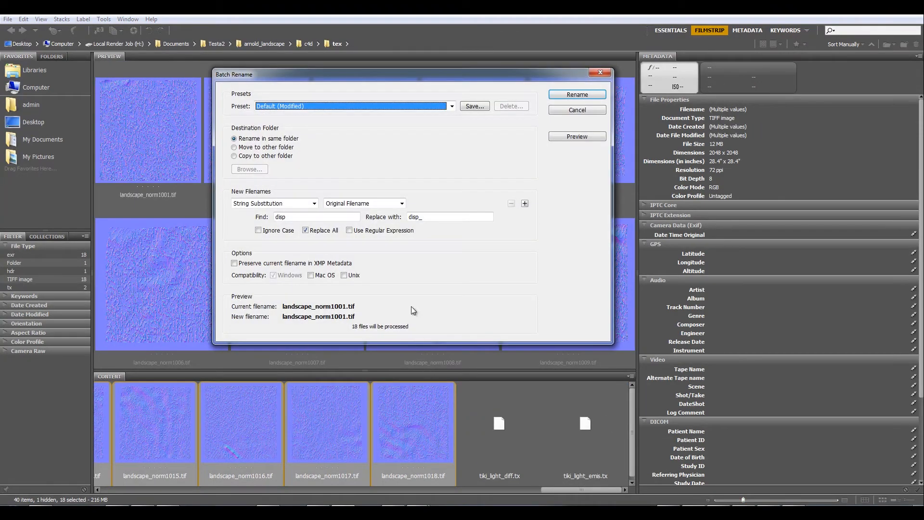
pyautogui.doubleClick(340, 216)
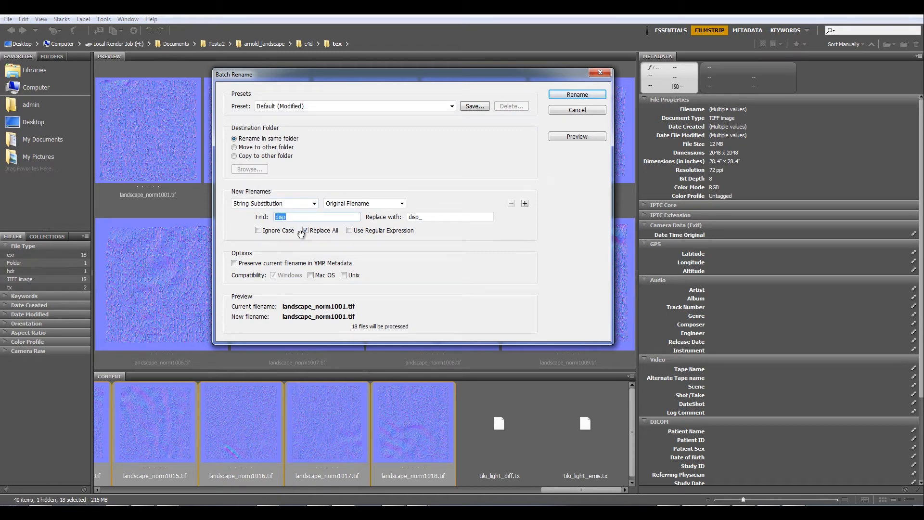
pyautogui.write('norm')
pyautogui.click(417, 218)
pyautogui.press('BackSpace')
pyautogui.press('BackSpace')
pyautogui.press('BackSpace')
pyautogui.press('BackSpace')
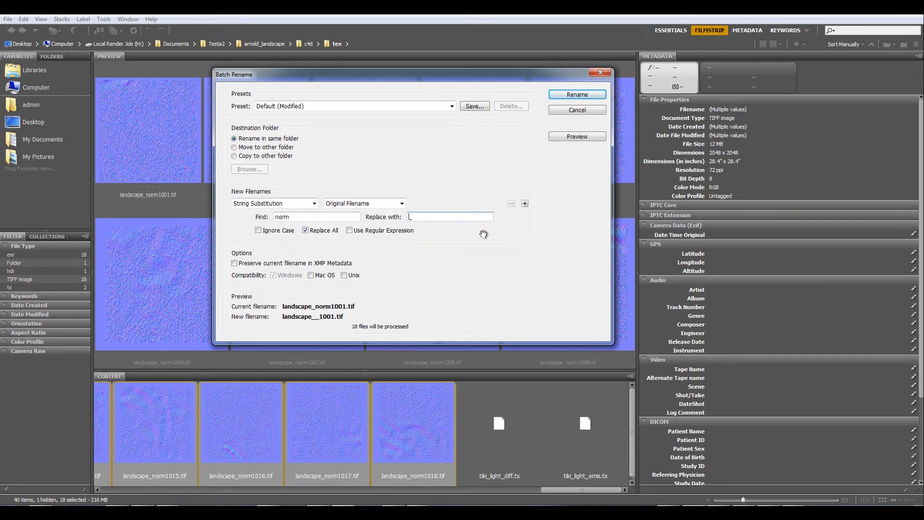
pyautogui.write('norm_')
pyautogui.click(561, 96)
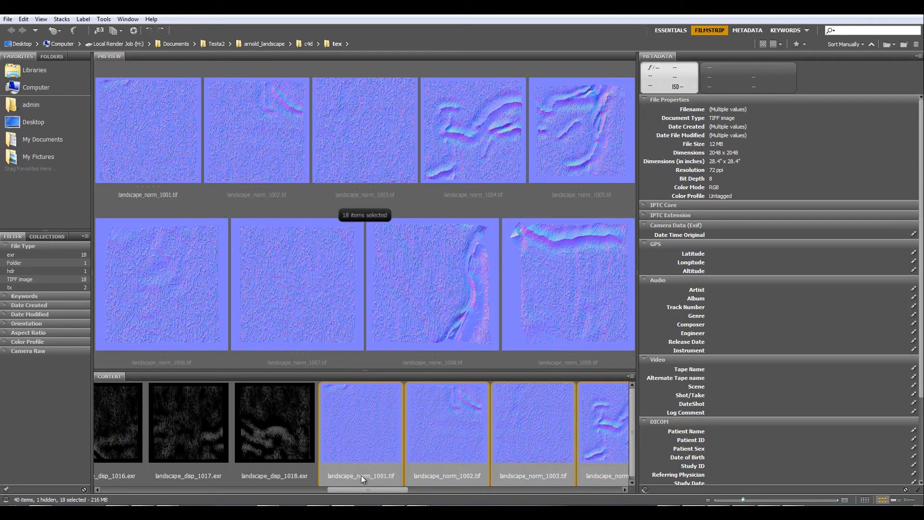
pyautogui.moveTo(362, 490); pyautogui.dragTo(148, 481)
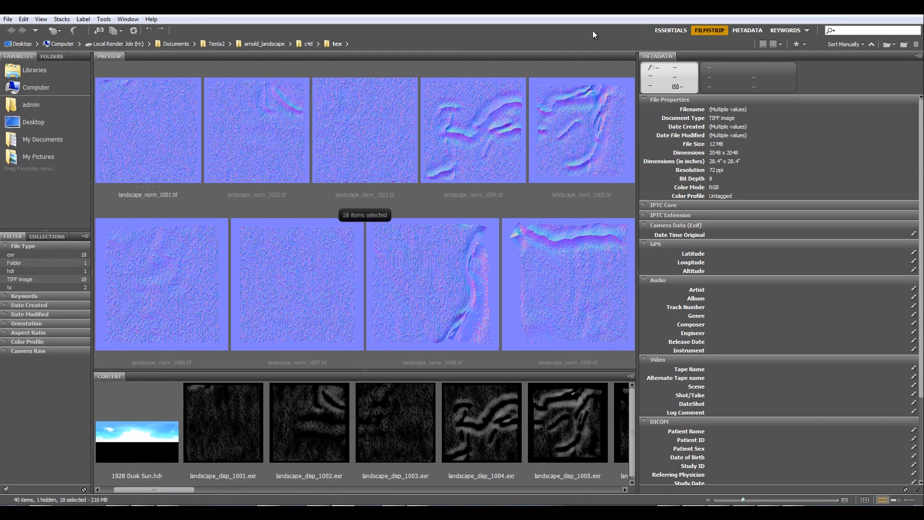
# Step: Switch to Cinema 4D and delete the landscape00 material
pyautogui.click(911, 9)
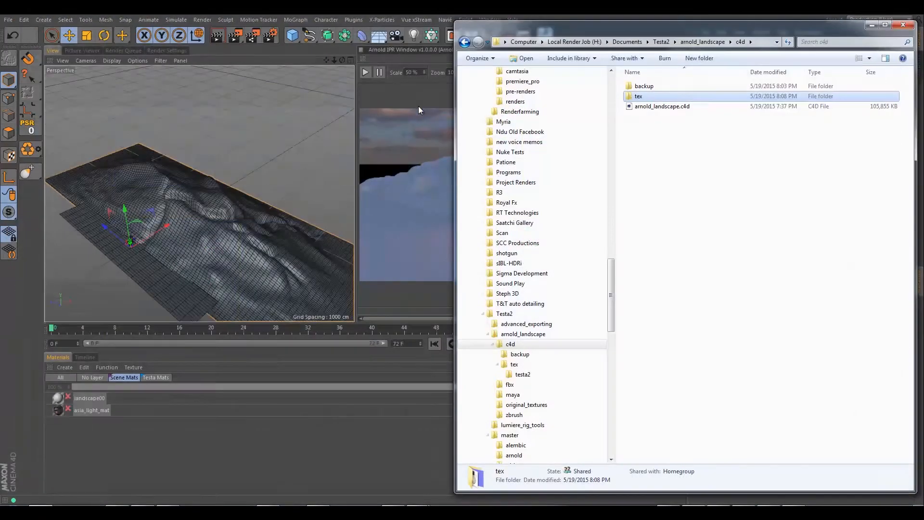
pyautogui.click(328, 15)
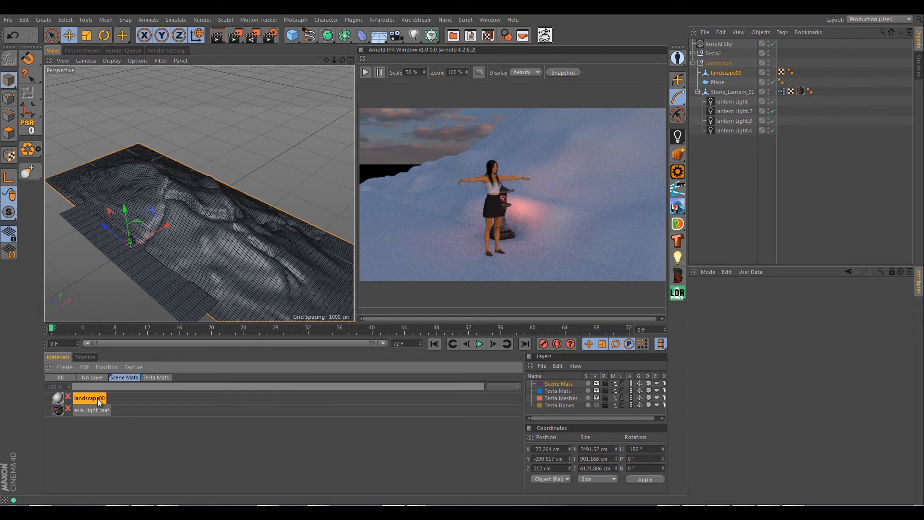
pyautogui.press('Delete')
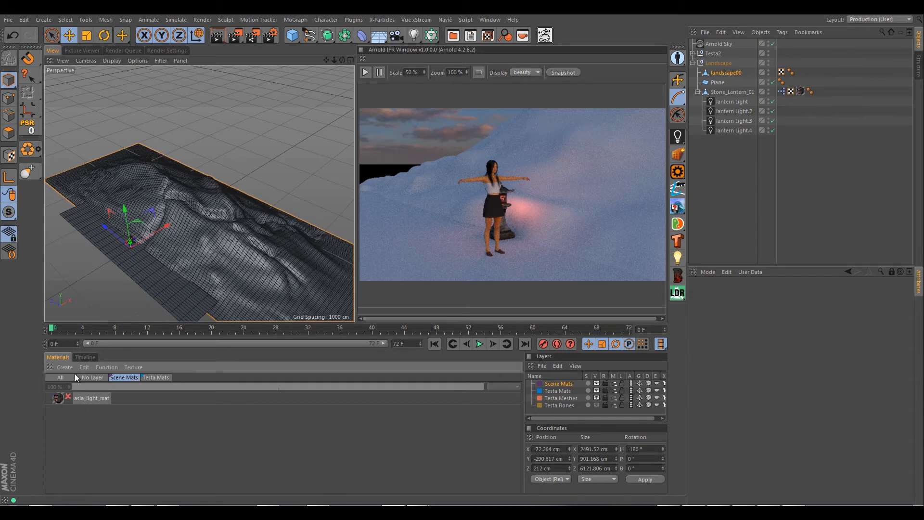
# Step: Create an Arnold standard surface material and assign it to the Scene Mats layer
pyautogui.click(65, 366)
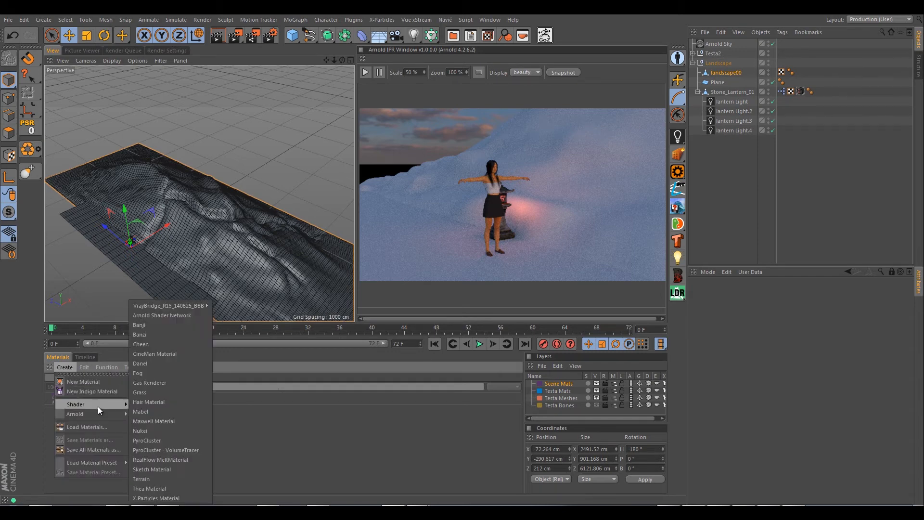
pyautogui.moveTo(104, 412)
pyautogui.moveTo(157, 422)
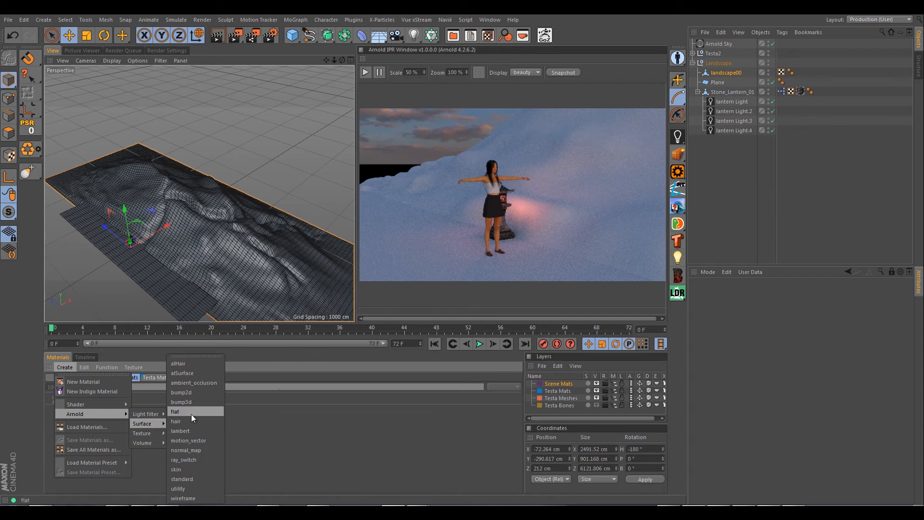
pyautogui.click(190, 479)
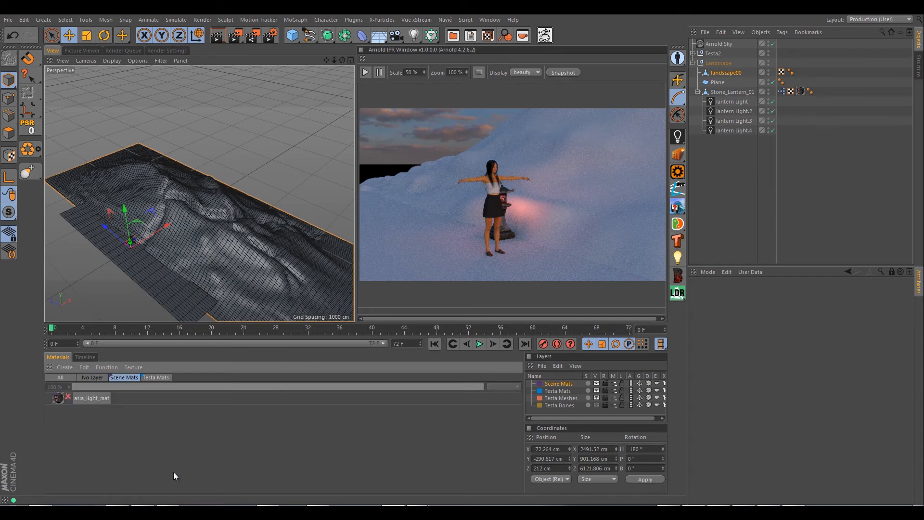
pyautogui.click(92, 377)
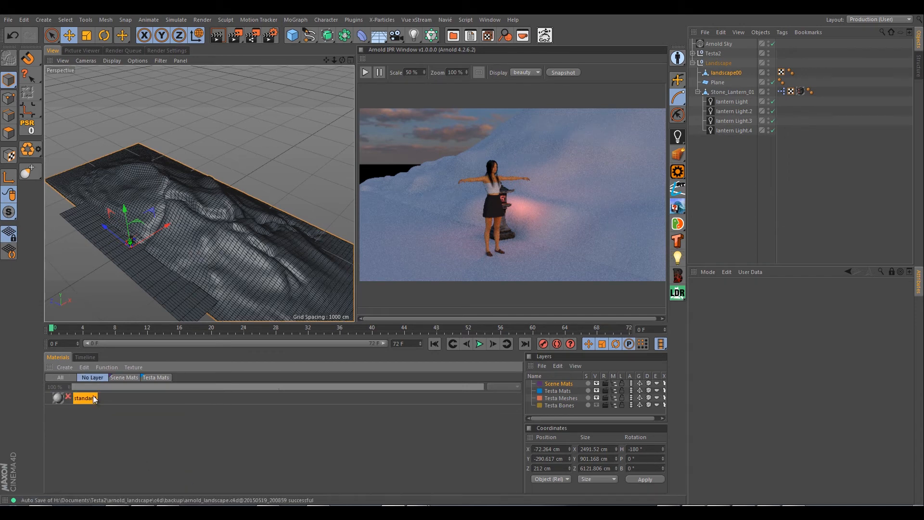
pyautogui.moveTo(86, 398); pyautogui.dragTo(570, 383)
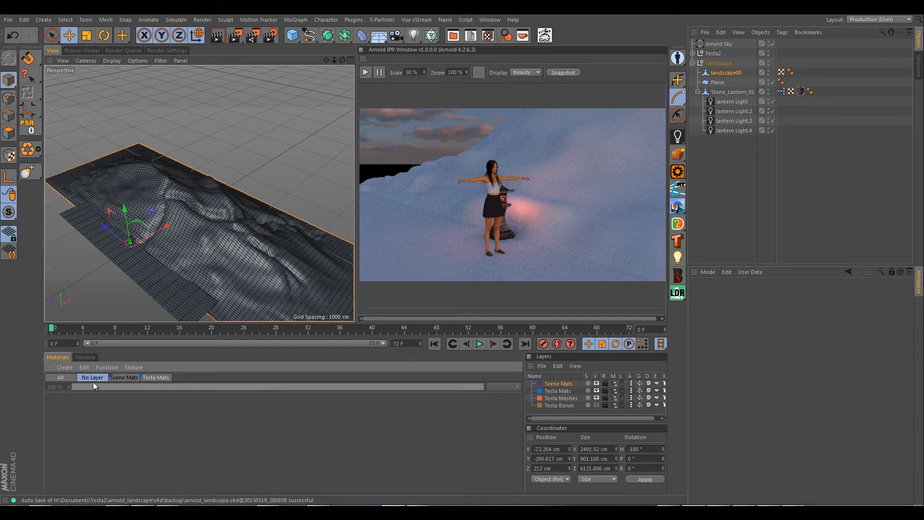
# Step: Show the Scene Mats materials and rename the standard material as landscape_mat
pyautogui.click(123, 377)
pyautogui.doubleClick(87, 398)
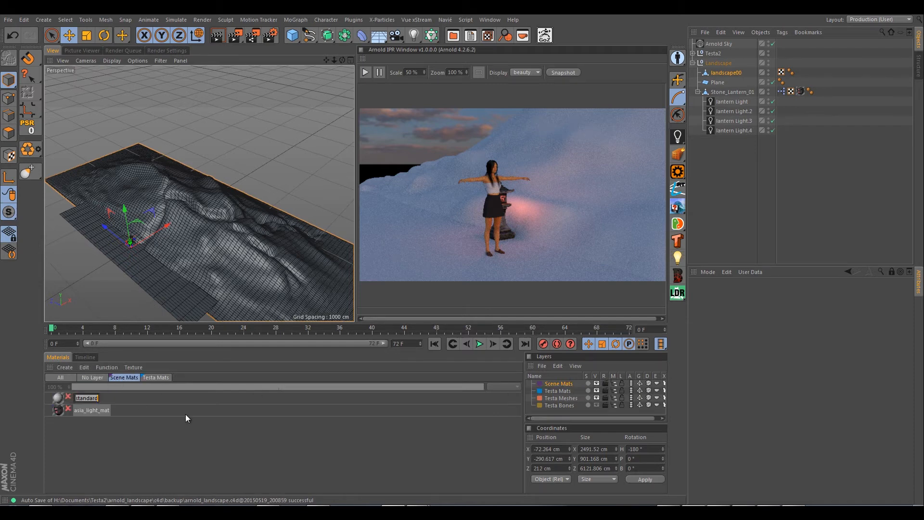
pyautogui.write('landscap')
pyautogui.write('e_mat')
pyautogui.press('Return')
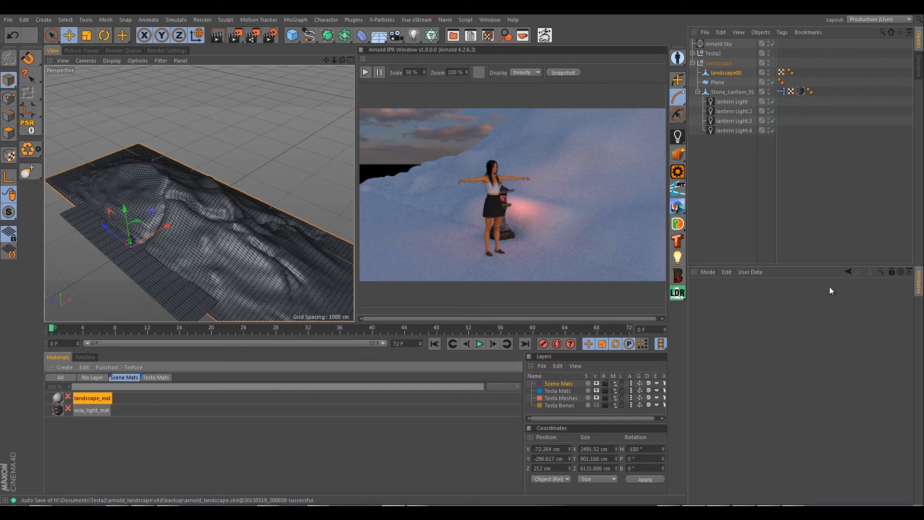
# Step: Open landscape_mat in the Arnold Shader Network Editor and reposition the editor window
pyautogui.click(84, 399)
pyautogui.click(729, 374)
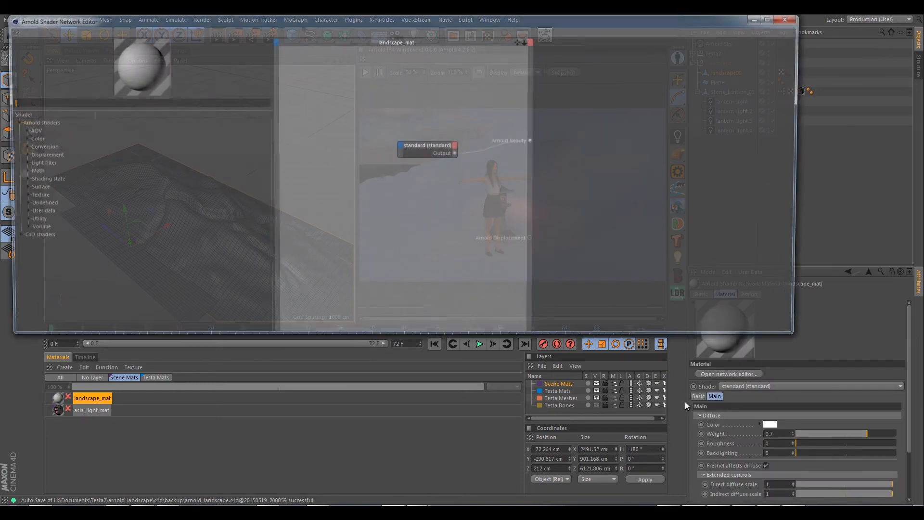
pyautogui.moveTo(299, 33); pyautogui.dragTo(345, 94)
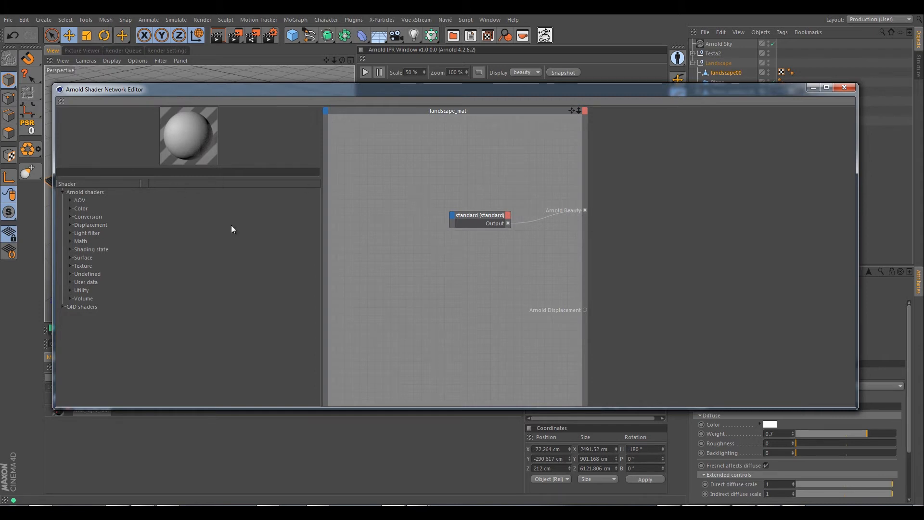
# Step: Search the shaders for "normal", add a normal_map node and a normal_displacement node to the landscape_mat network, and clear the search
pyautogui.click(70, 257)
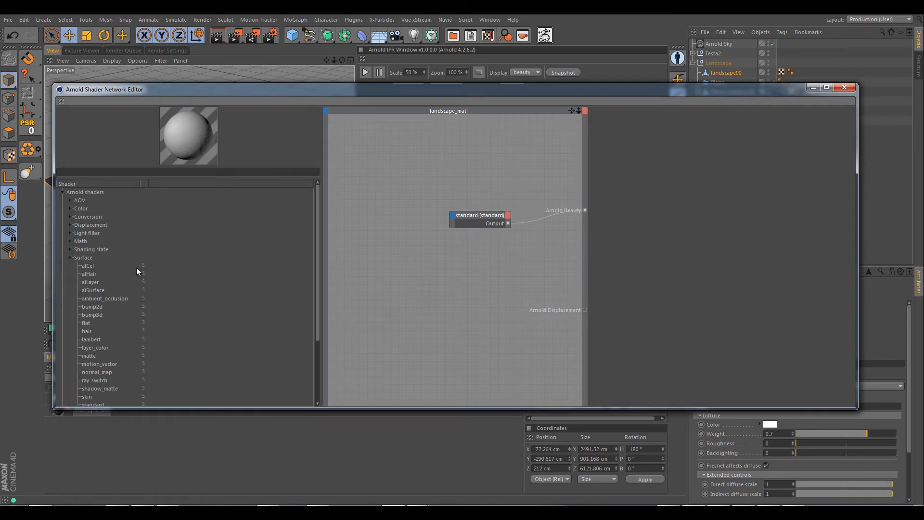
pyautogui.scroll(-3, 121, 299)
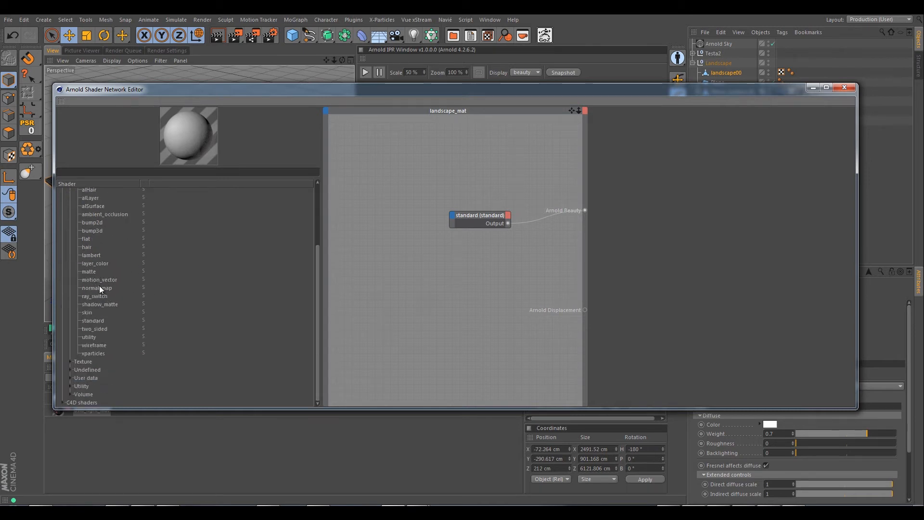
pyautogui.scroll(3, 135, 297)
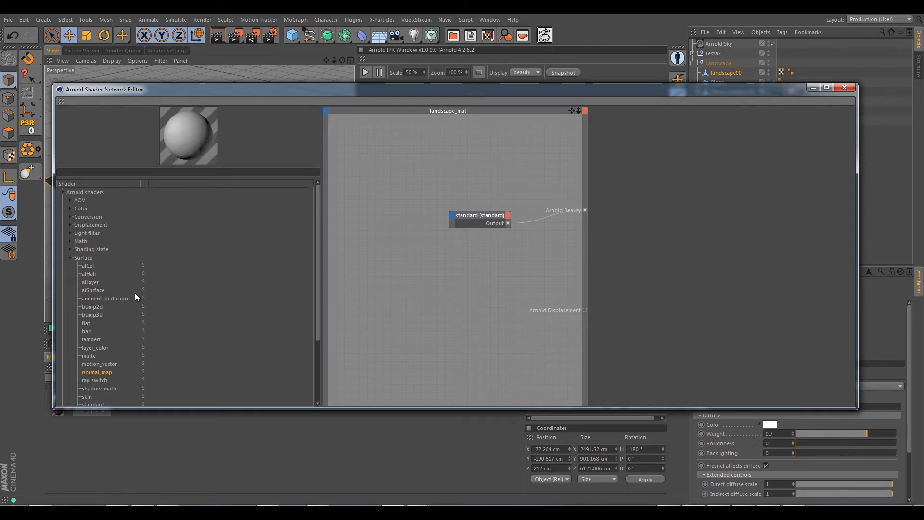
pyautogui.click(89, 174)
pyautogui.write('norma')
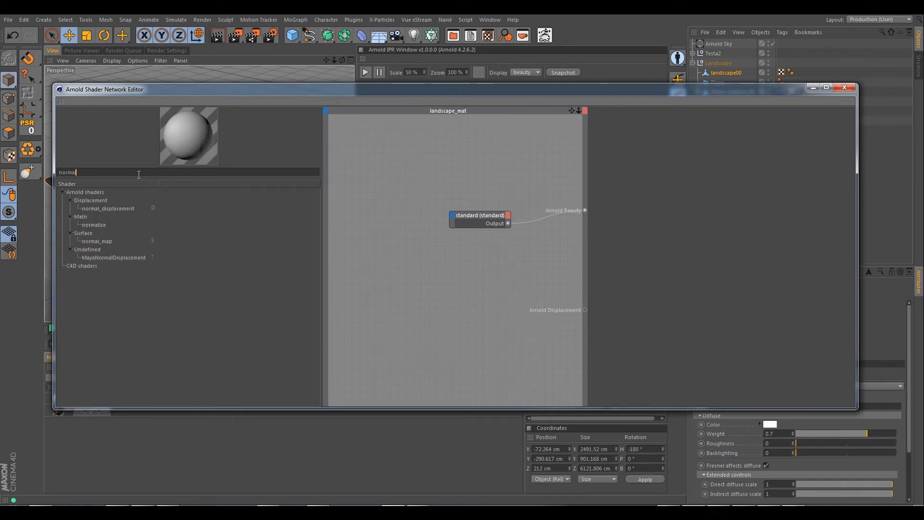
pyautogui.write('l')
pyautogui.moveTo(99, 239); pyautogui.dragTo(476, 258)
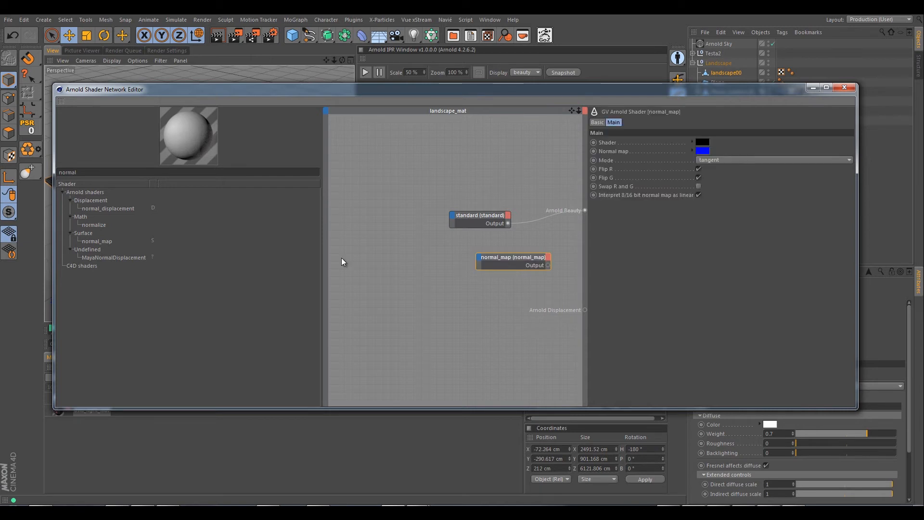
pyautogui.moveTo(107, 208); pyautogui.dragTo(486, 332)
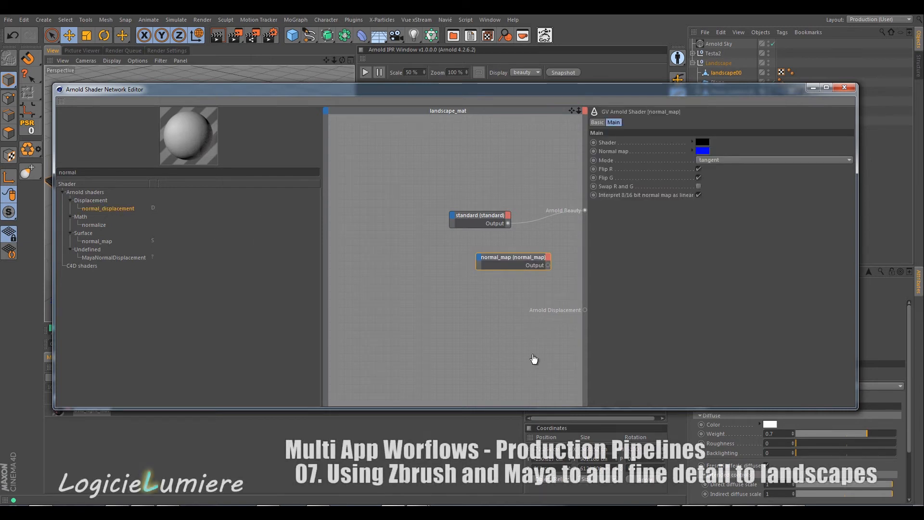
pyautogui.moveTo(86, 173); pyautogui.dragTo(15, 165)
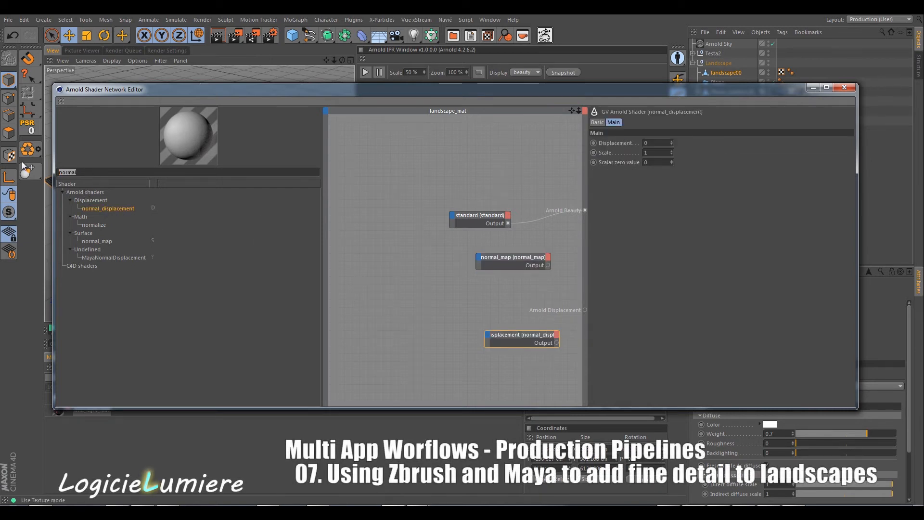
pyautogui.press('BackSpace')
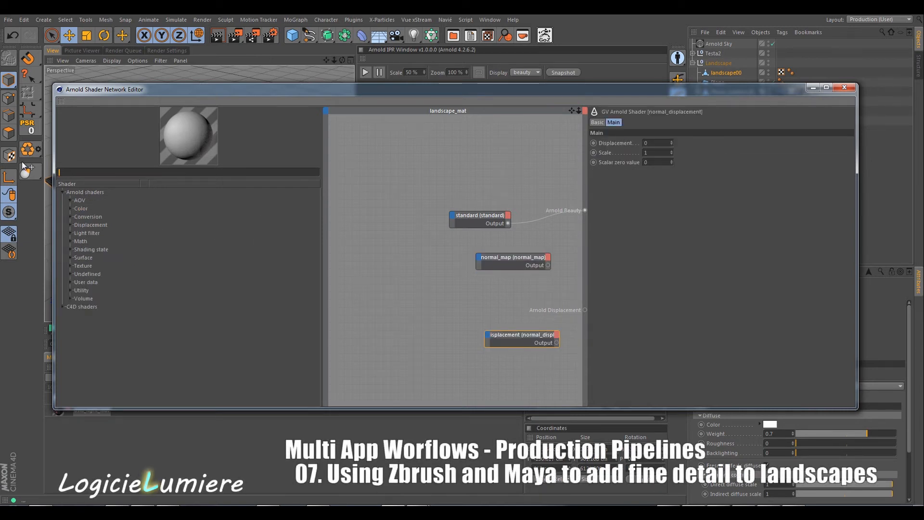
# Step: Arrange the normal_displacement node so its full name shows and connect its output to Arnold Displacement
pyautogui.click(70, 225)
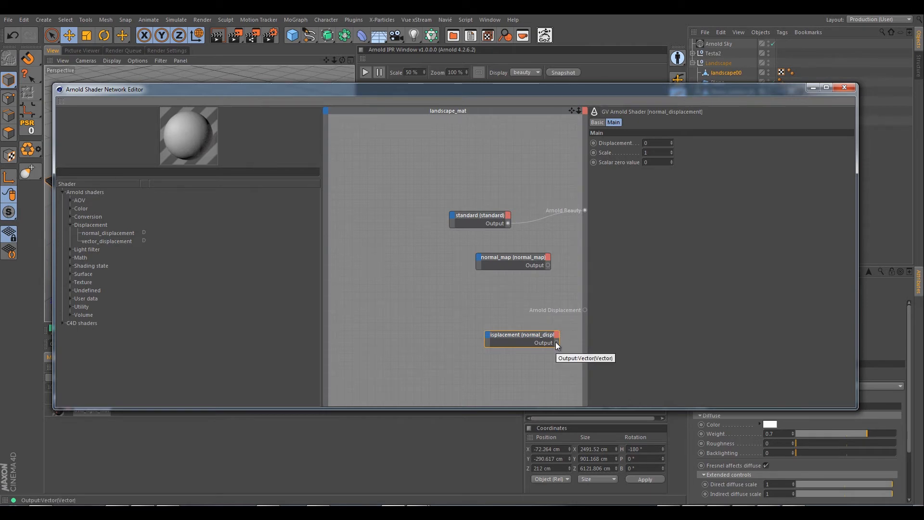
pyautogui.moveTo(556, 343); pyautogui.dragTo(488, 320)
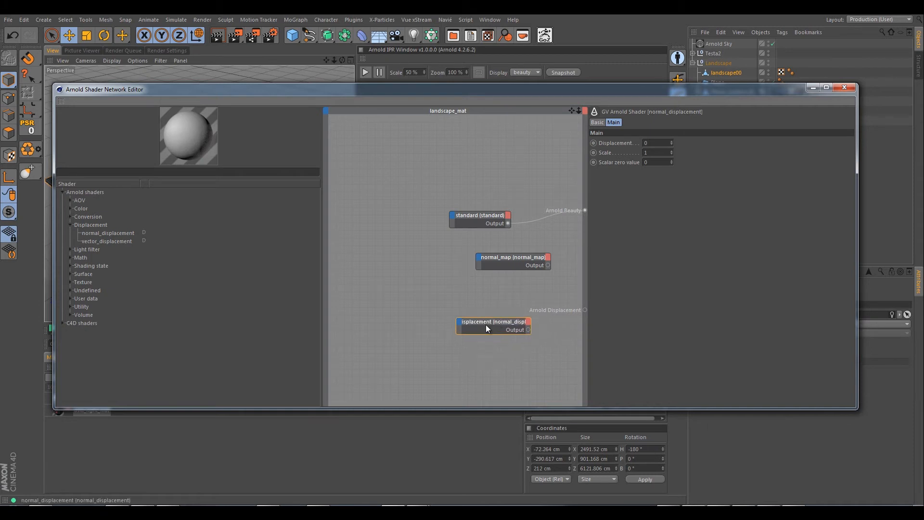
pyautogui.doubleClick(489, 322)
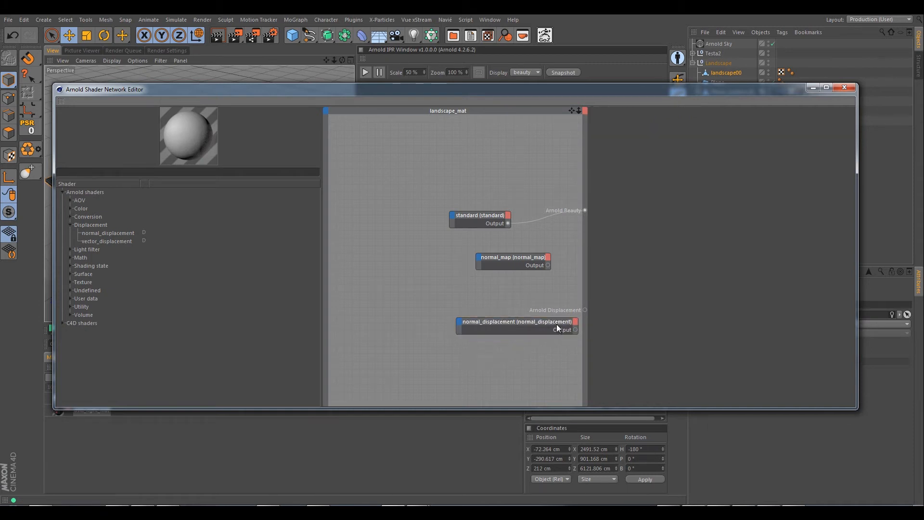
pyautogui.moveTo(536, 320); pyautogui.dragTo(493, 332)
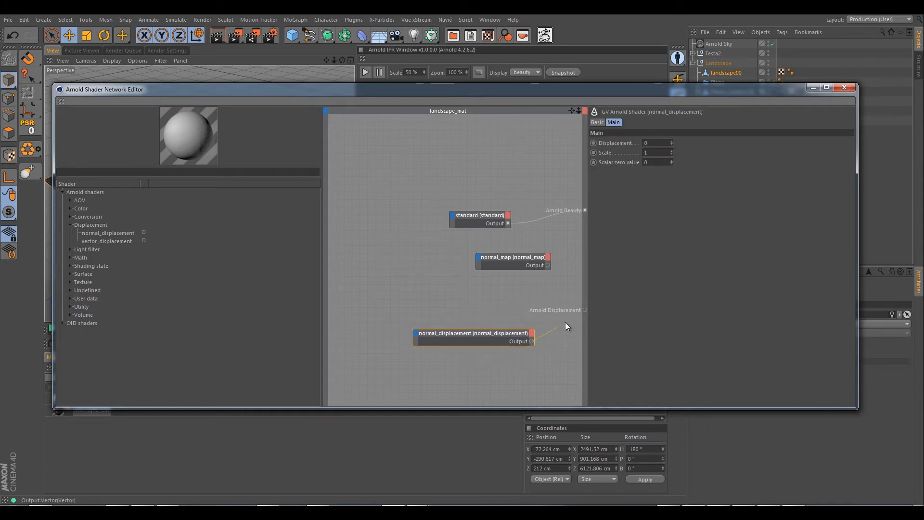
pyautogui.moveTo(585, 310); pyautogui.dragTo(584, 310)
pyautogui.moveTo(485, 331); pyautogui.dragTo(503, 329)
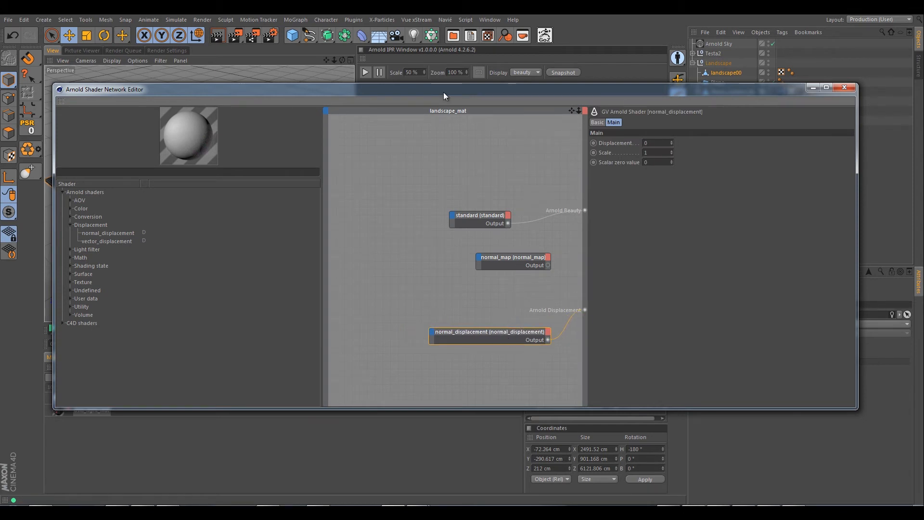
pyautogui.moveTo(443, 92); pyautogui.dragTo(440, 110)
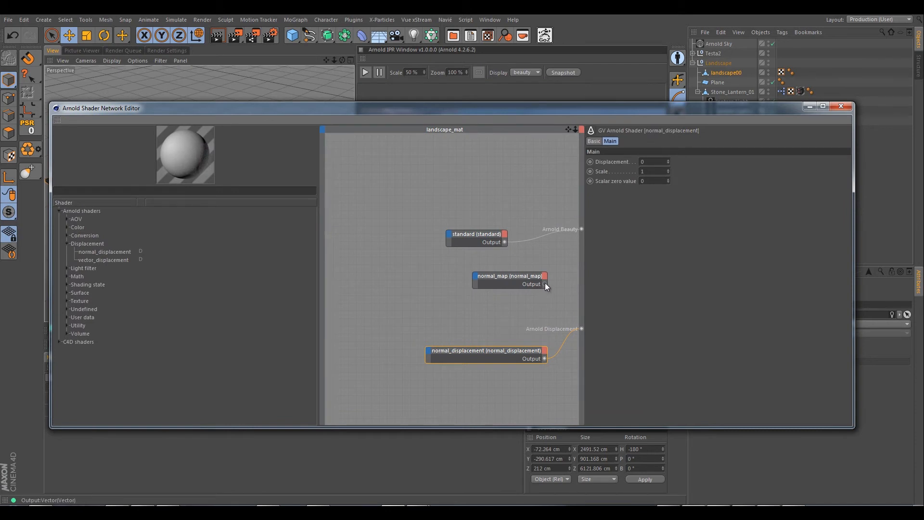
# Step: Connect the normal_map output to Arnold Beauty and feed the standard node's output into normal_map's Shader input
pyautogui.moveTo(581, 228); pyautogui.dragTo(582, 228)
pyautogui.moveTo(475, 234); pyautogui.dragTo(449, 223)
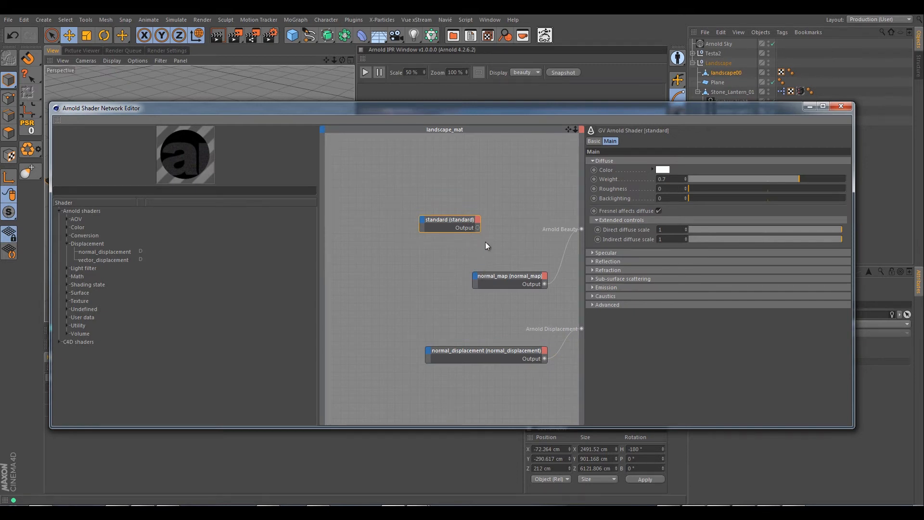
pyautogui.moveTo(471, 277); pyautogui.dragTo(476, 277)
pyautogui.click(513, 283)
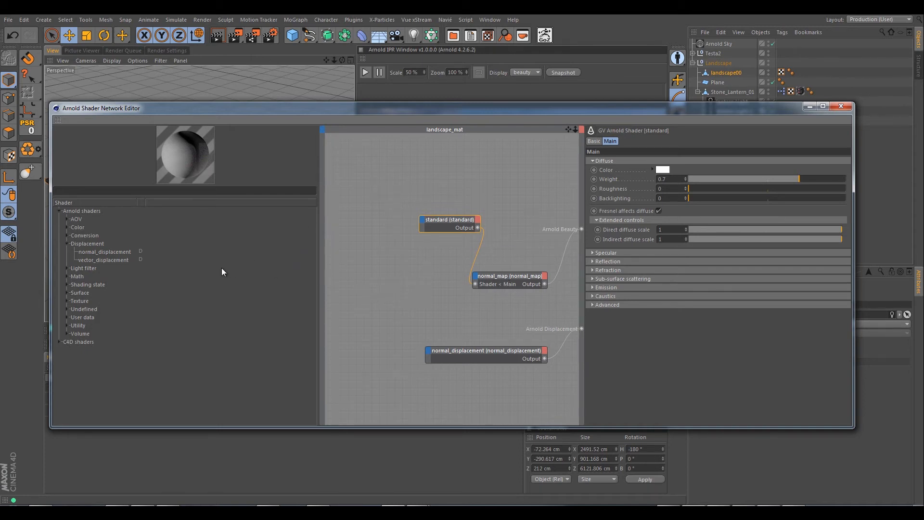
# Step: Add an image texture node, connect it to normal_map's Normal map input, and select it to show its attributes
pyautogui.click(489, 279)
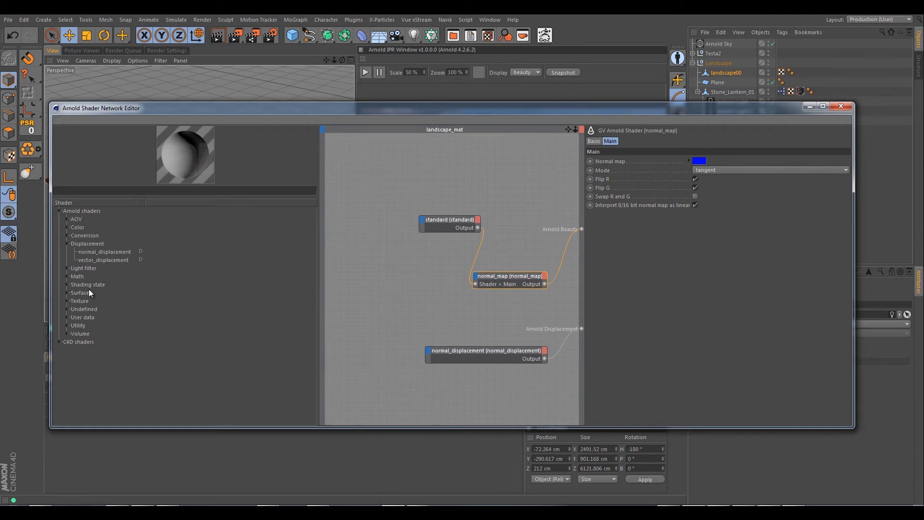
pyautogui.click(67, 301)
pyautogui.scroll(-5, 137, 327)
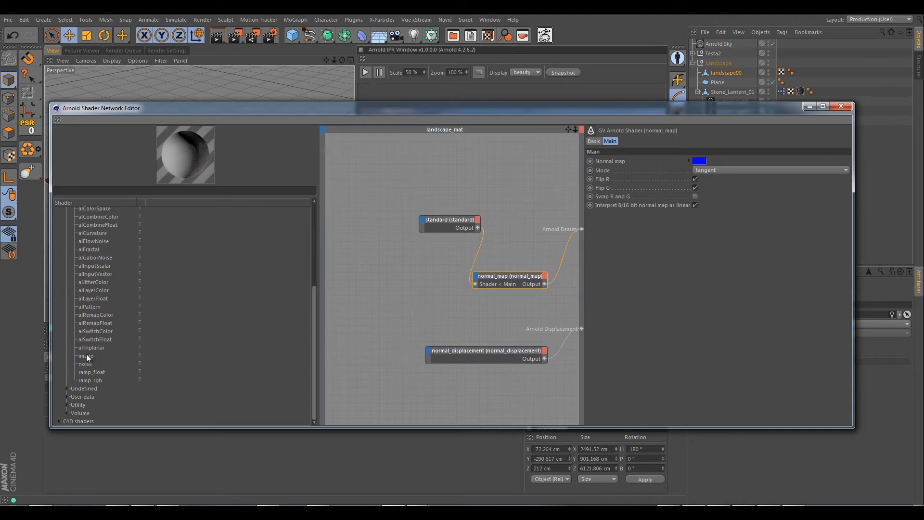
pyautogui.moveTo(86, 356); pyautogui.dragTo(520, 283)
pyautogui.click(521, 281)
pyautogui.moveTo(389, 279); pyautogui.dragTo(396, 283)
pyautogui.doubleClick(486, 277)
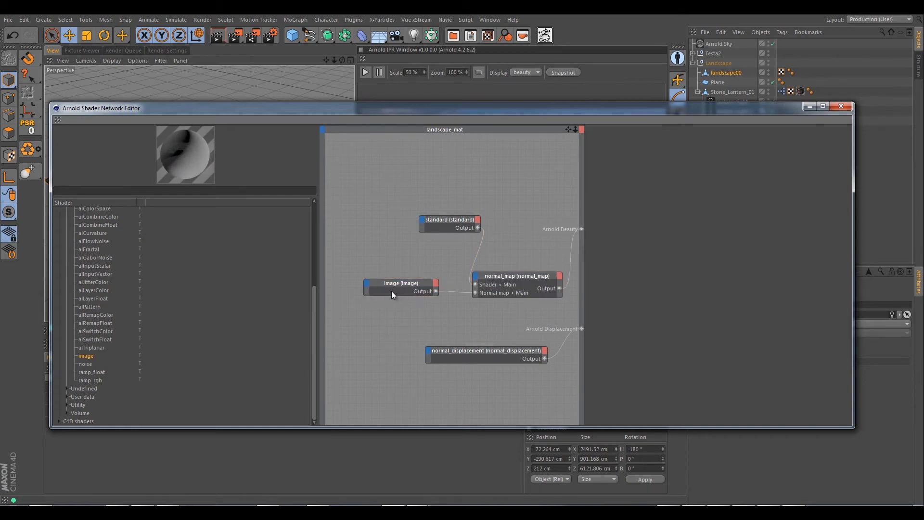
pyautogui.scroll(5, 183, 296)
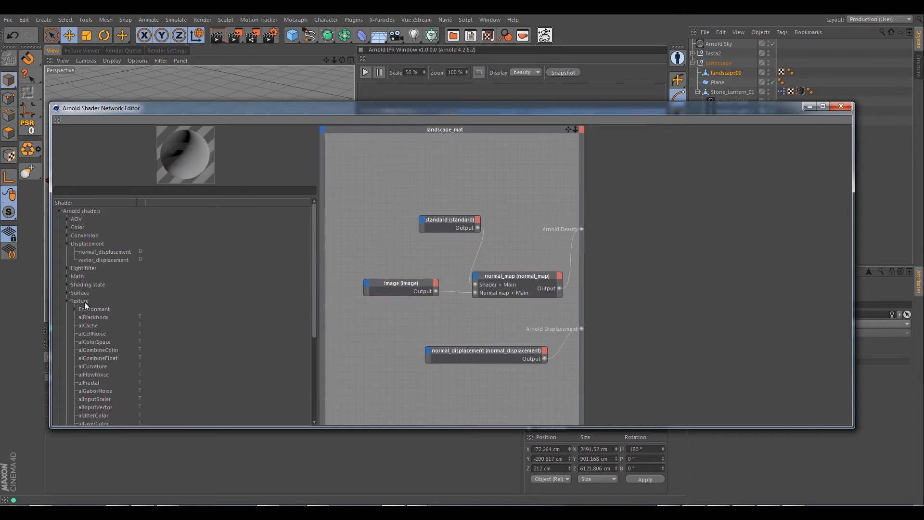
pyautogui.scroll(-5, 111, 319)
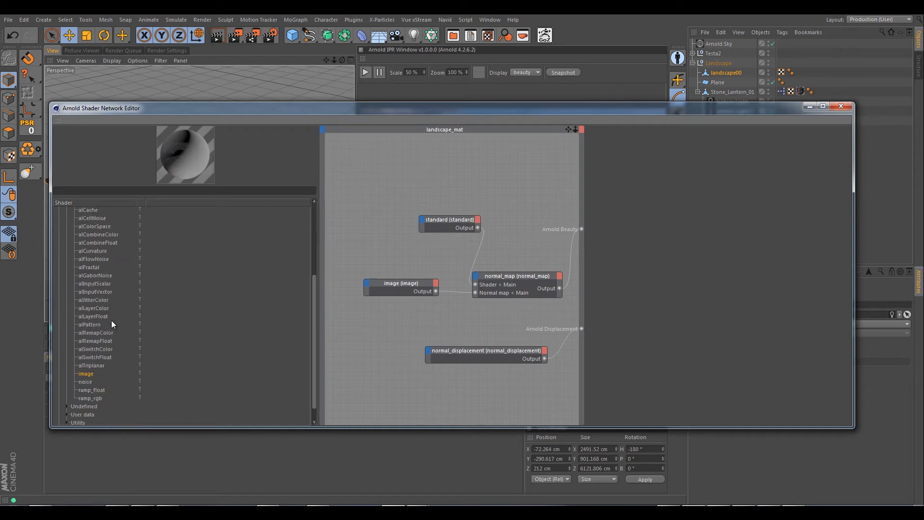
pyautogui.scroll(5, 121, 327)
pyautogui.scroll(-5, 120, 331)
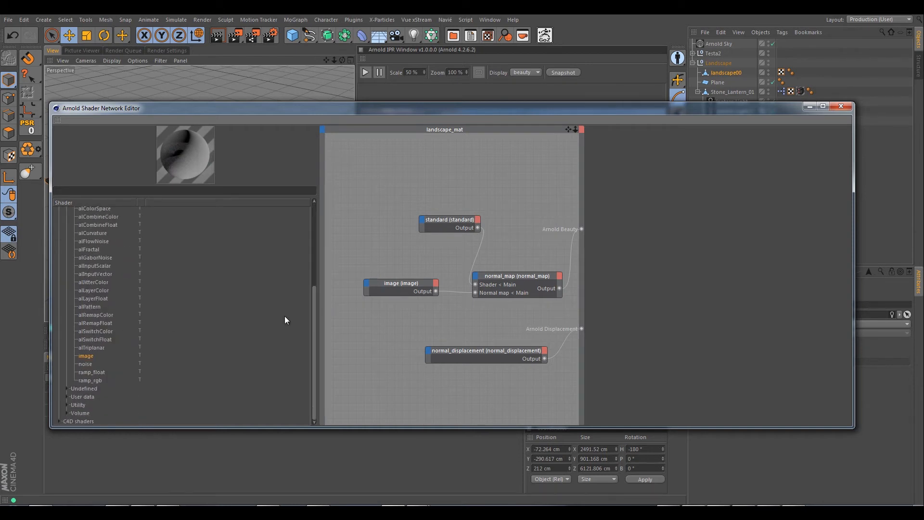
pyautogui.click(412, 284)
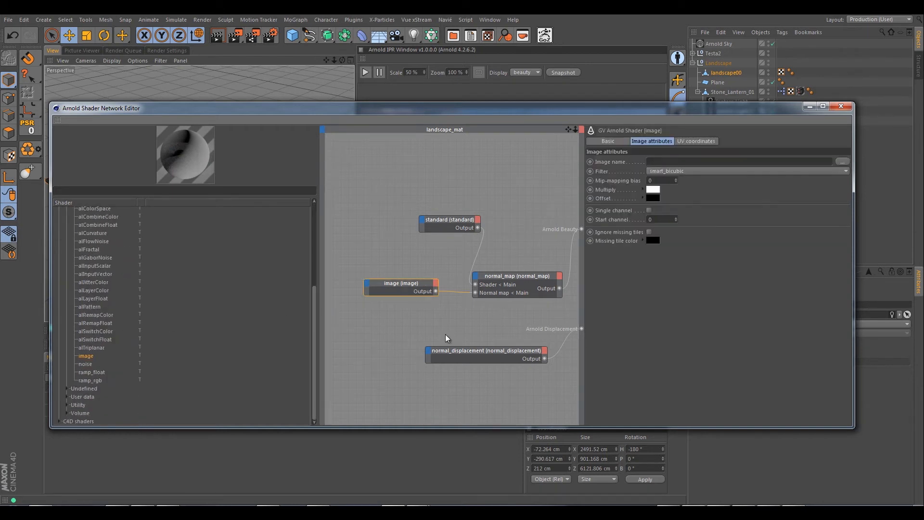
pyautogui.click(842, 163)
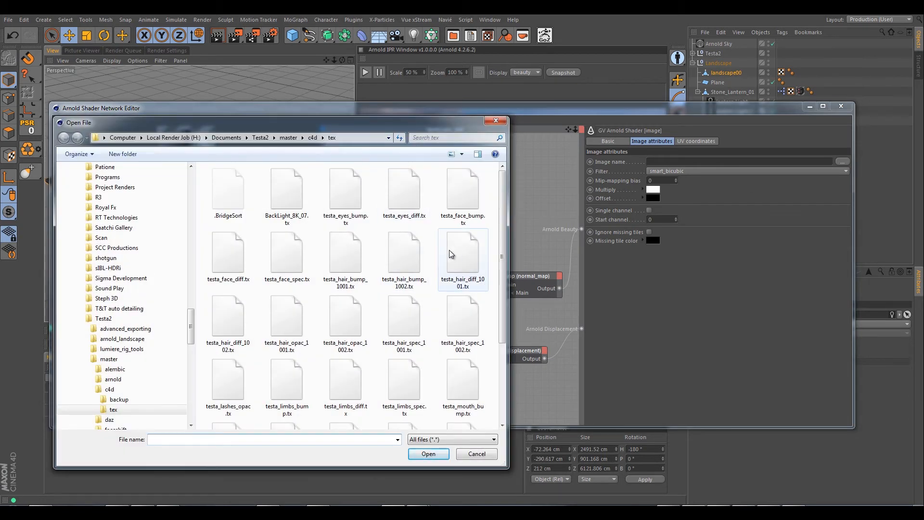
pyautogui.click(260, 137)
pyautogui.click(226, 138)
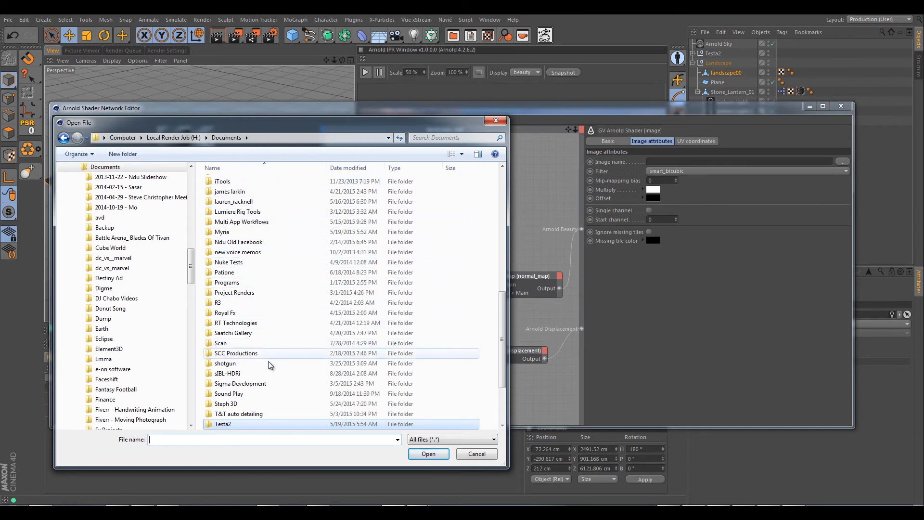
pyautogui.click(477, 453)
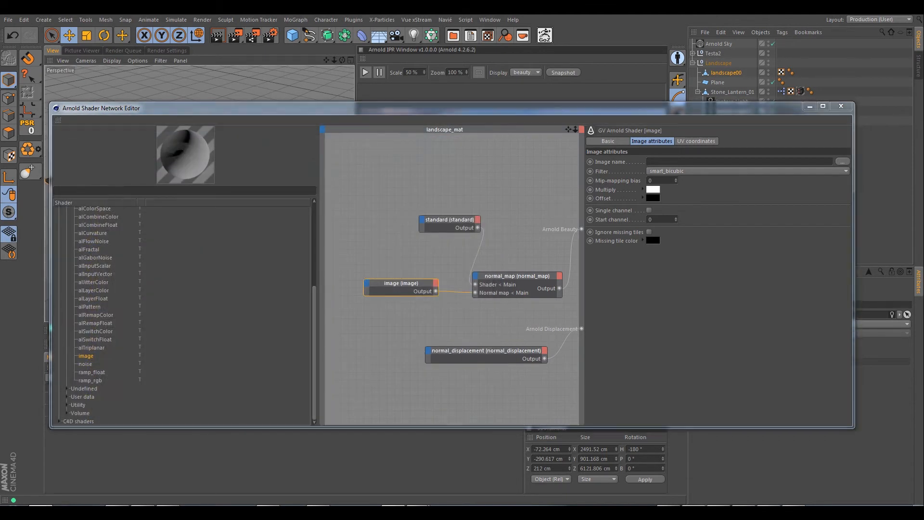
# Step: Switch to Windows Explorer and load landscape_norm_1001.tif from the arnold_landscape c4d tex folder as the image node's file
pyautogui.hotkey('alt', 'Tab')
pyautogui.doubleClick(632, 94)
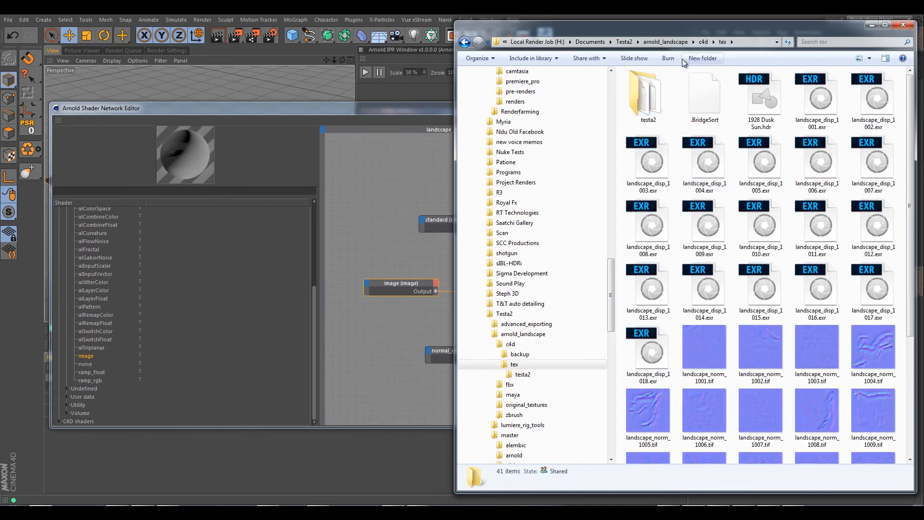
pyautogui.click(702, 353)
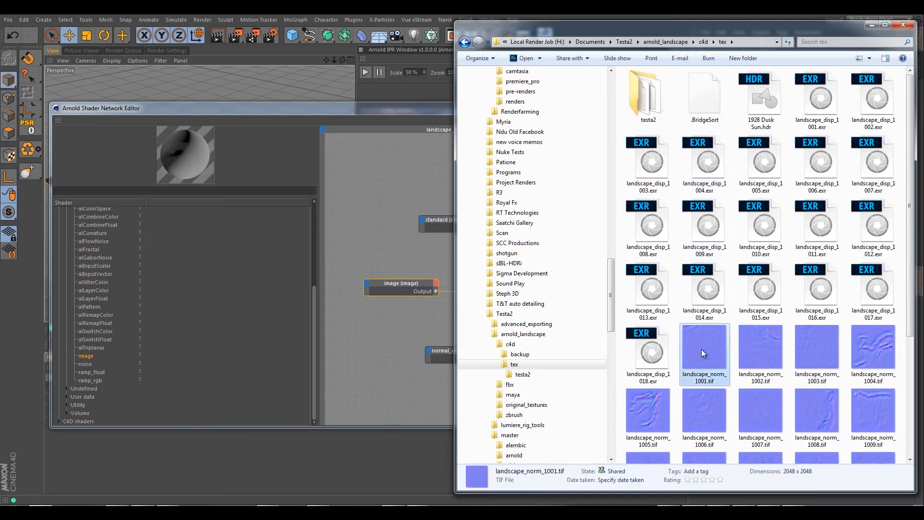
pyautogui.hotkey('alt', 'Tab')
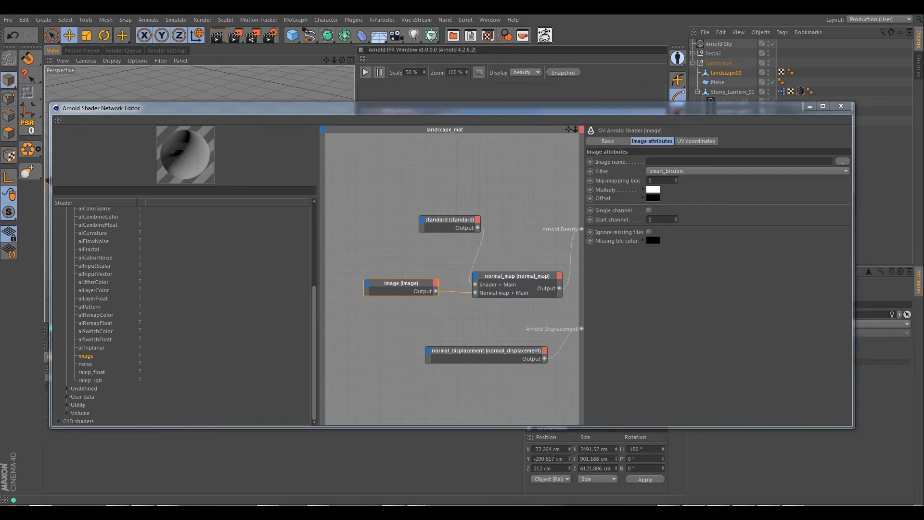
pyautogui.moveTo(702, 353); pyautogui.dragTo(675, 161)
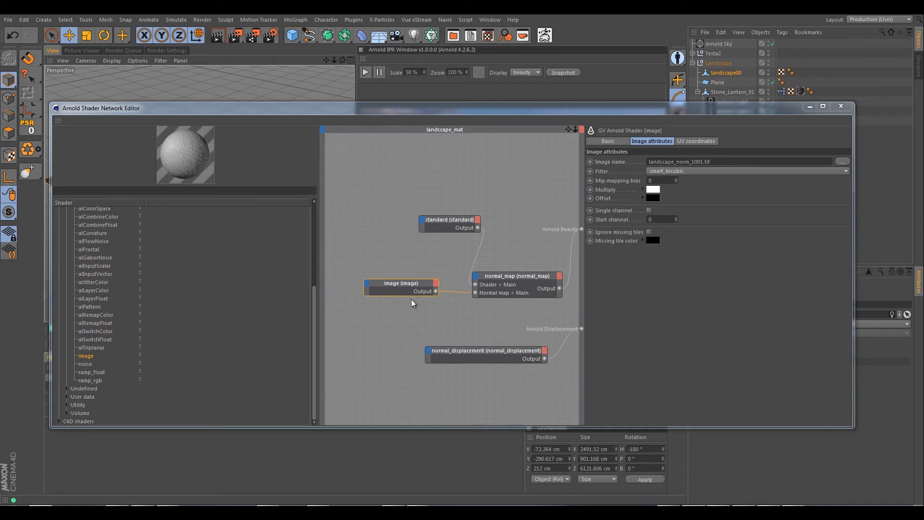
# Step: Add a landscape_disp_1001 image node and connect it to normal_displacement's Displacement input
pyautogui.moveTo(444, 356); pyautogui.dragTo(446, 365)
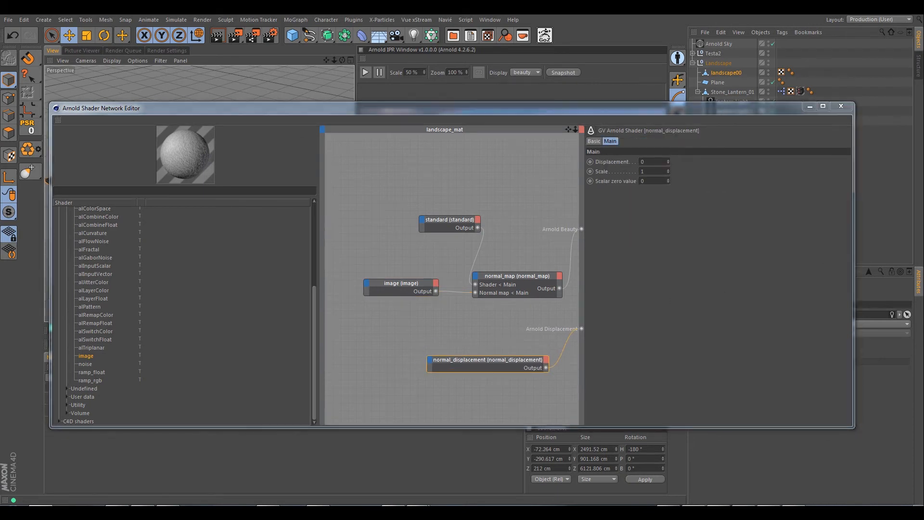
pyautogui.moveTo(387, 374); pyautogui.dragTo(454, 357)
pyautogui.click(473, 363)
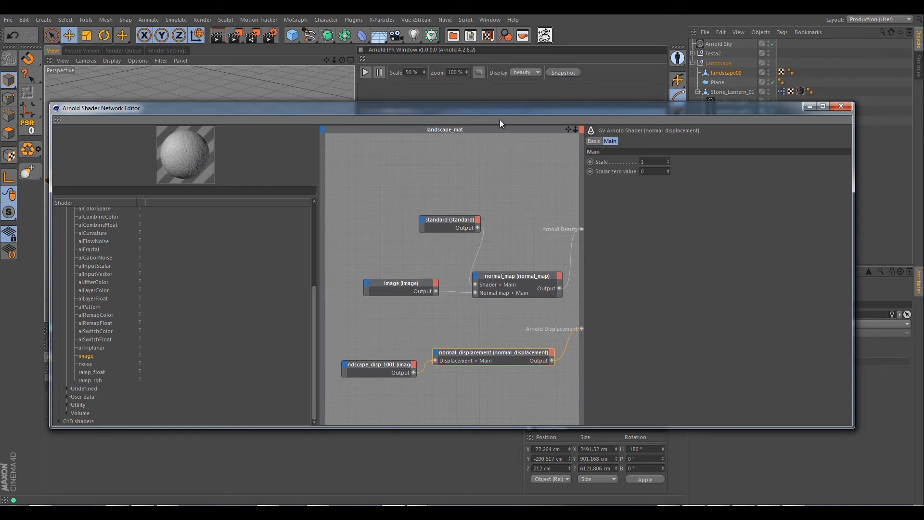
# Step: Move the Arnold Shader Network Editor window out of the way to examine the viewport and the IPR render
pyautogui.moveTo(499, 119); pyautogui.dragTo(505, 154)
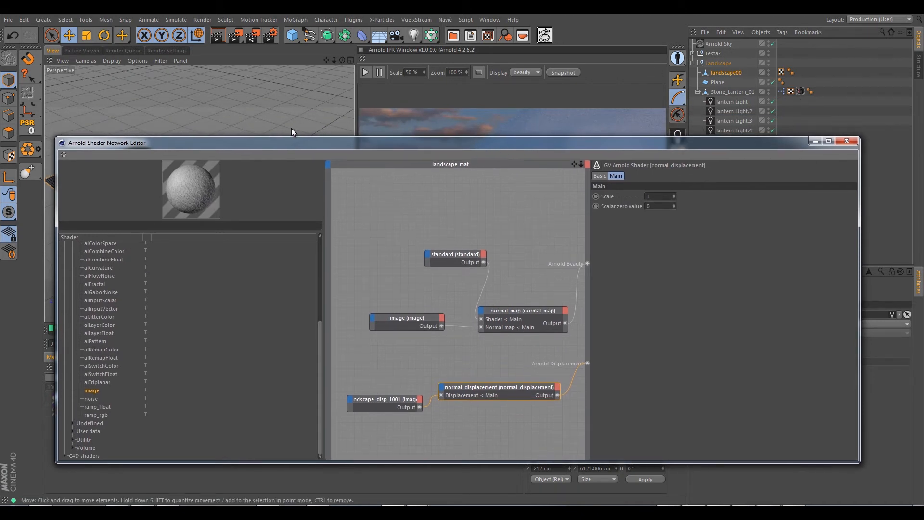
pyautogui.moveTo(303, 144); pyautogui.dragTo(293, 186)
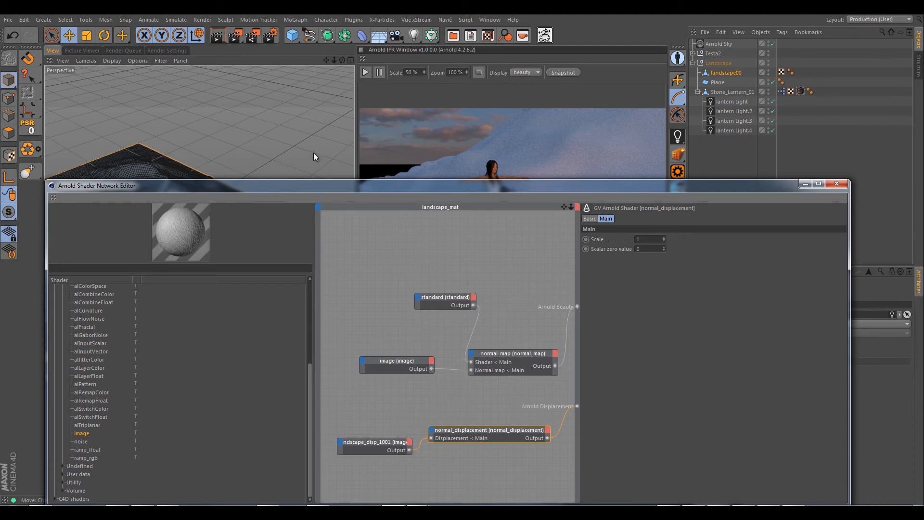
pyautogui.moveTo(333, 184); pyautogui.dragTo(360, 129)
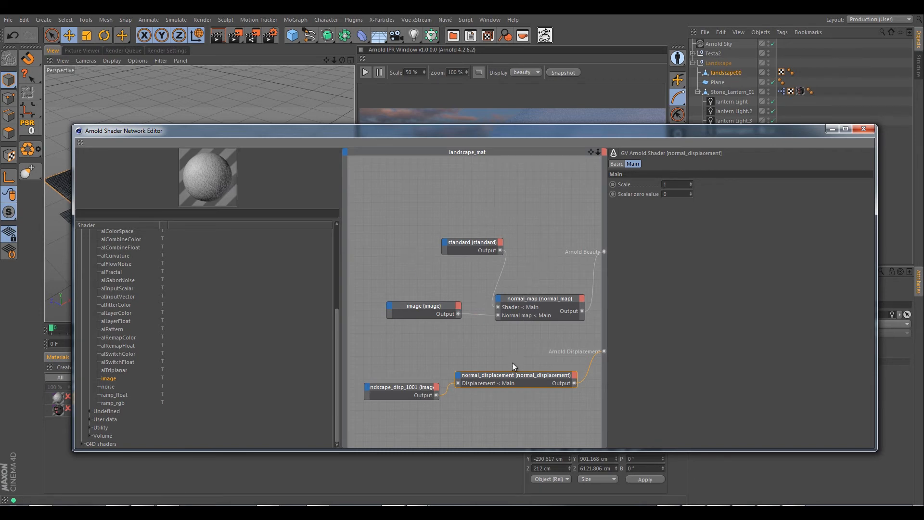
# Step: Replace the 1001 tile number in the normal map image node's file name with <udim>
pyautogui.click(470, 242)
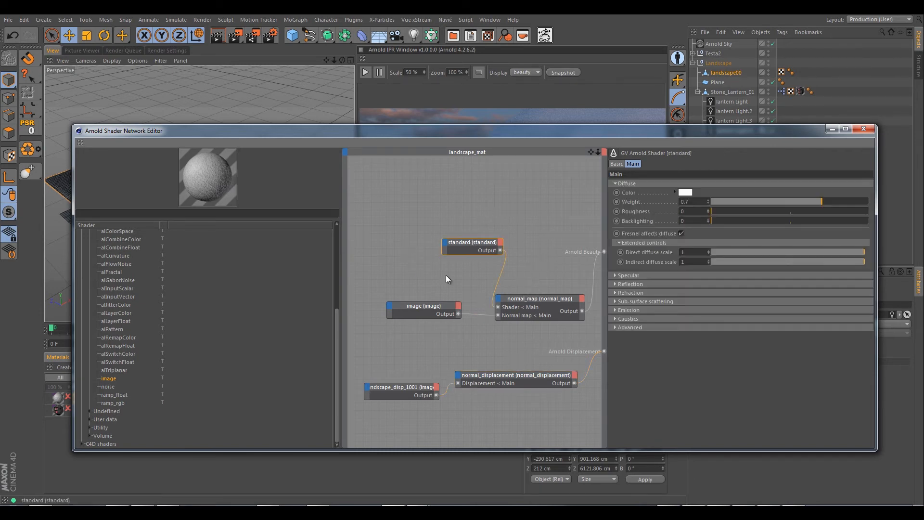
pyautogui.click(424, 306)
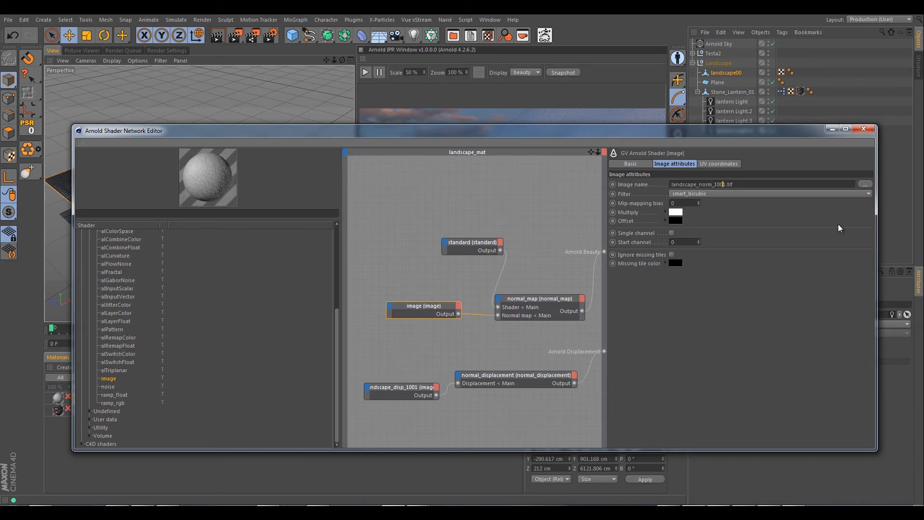
pyautogui.hotkey('shift', 'Right')
pyautogui.hotkey('shift', 'Right')
pyautogui.write('<>')
pyautogui.press('Left')
pyautogui.write('udim')
# Step: Replace 1001 with <udim> in the landscape_disp_1001 node's image name and close the shader network editor
pyautogui.click(408, 394)
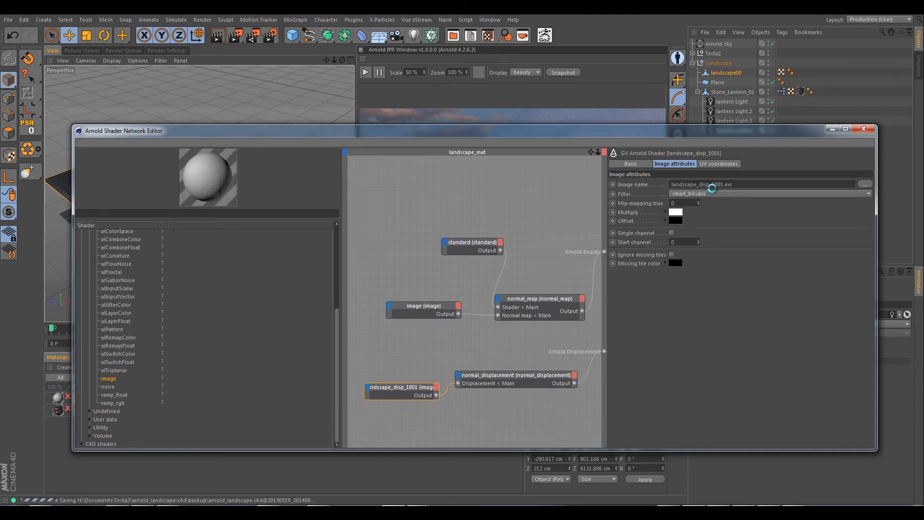
pyautogui.click(711, 184)
pyautogui.hotkey('shift', 'Right')
pyautogui.hotkey('shift', 'Right')
pyautogui.hotkey('shift', 'Right')
pyautogui.hotkey('shift', 'Right')
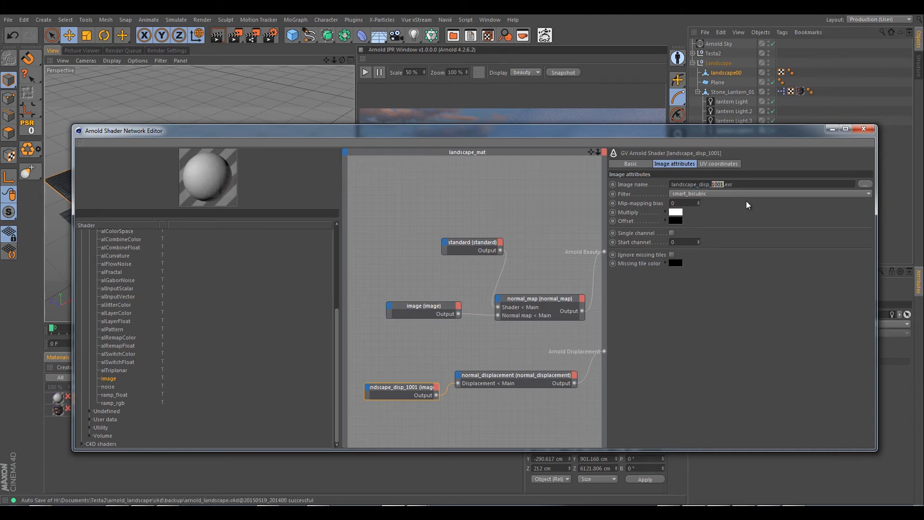
pyautogui.write('<udim')
pyautogui.write('>')
pyautogui.click(862, 128)
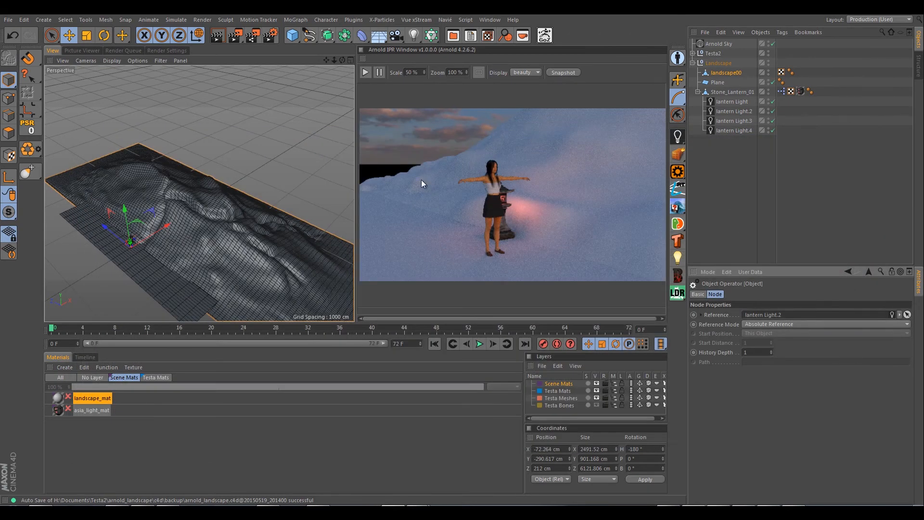
# Step: Start the Arnold IPR render and examine the landscape around the figure and stone lantern from closer, lower angles
pyautogui.click(421, 181)
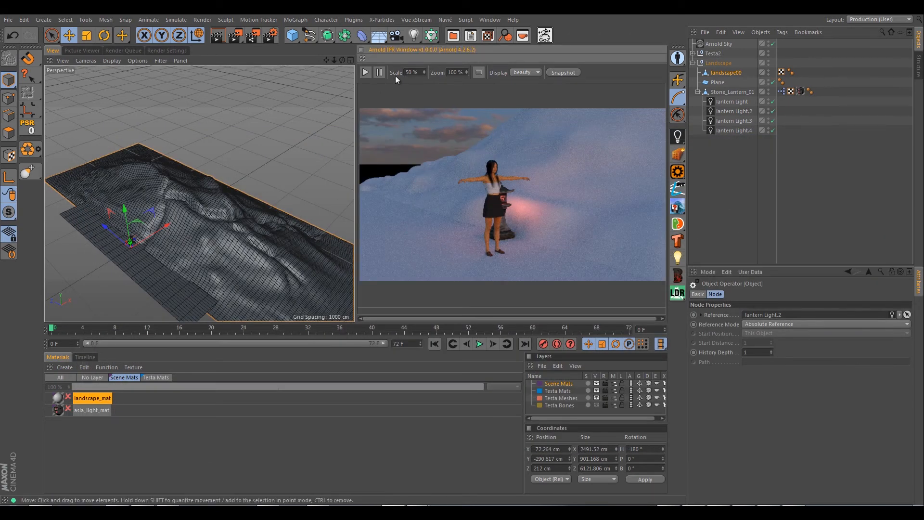
pyautogui.click(366, 73)
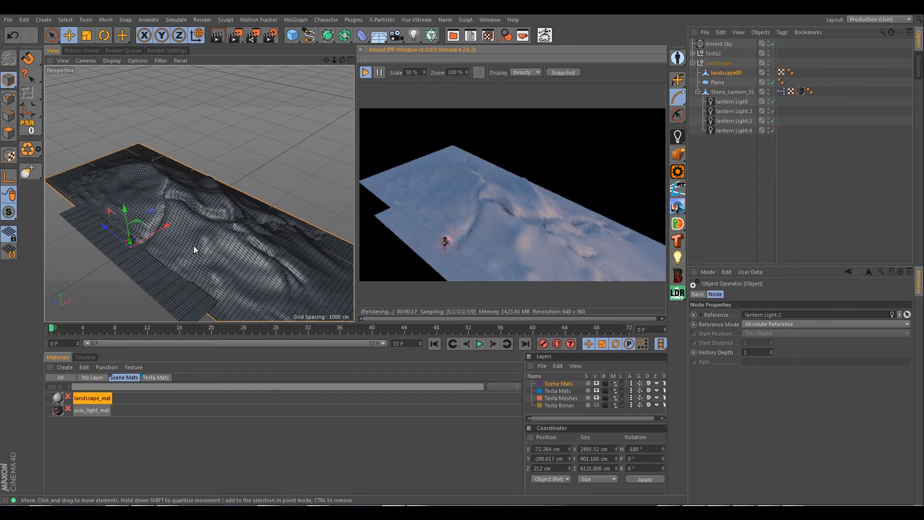
pyautogui.scroll(2, 195, 254)
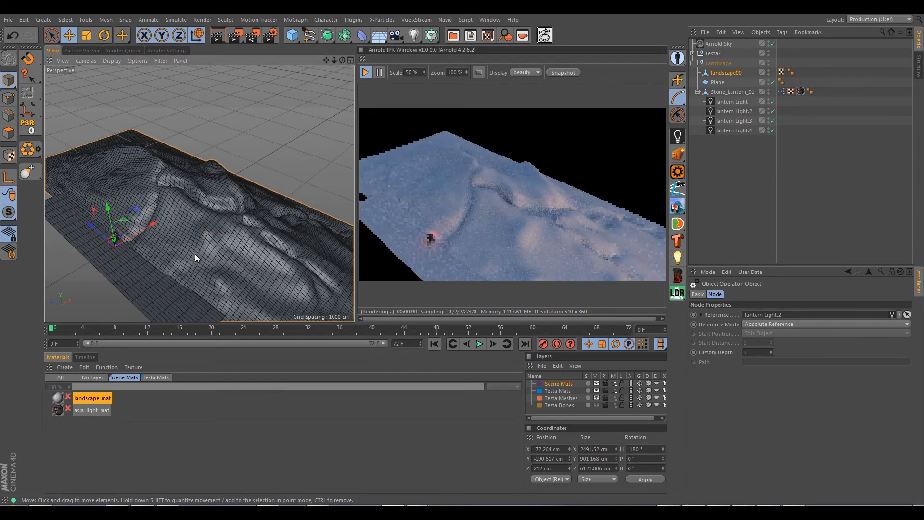
pyautogui.keyDown('alt'); pyautogui.moveTo(195, 253); pyautogui.dragTo(248, 226); pyautogui.keyUp('alt')
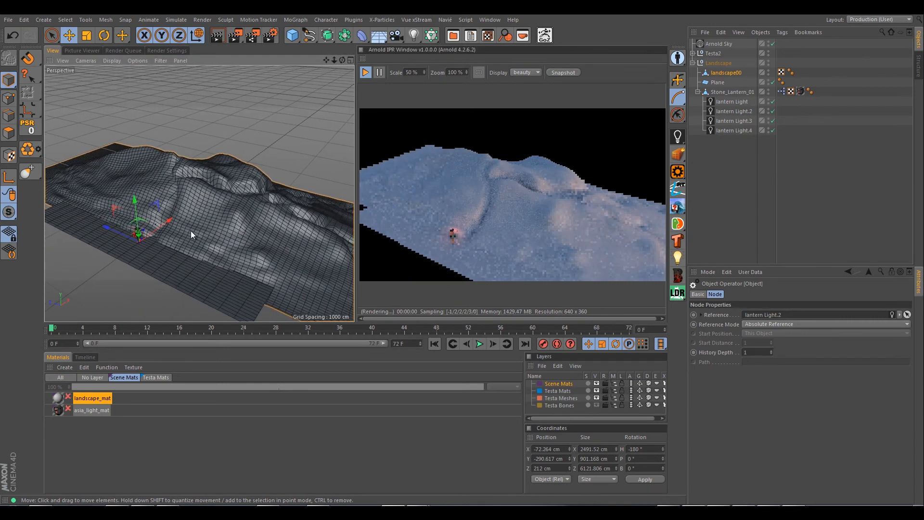
pyautogui.scroll(1, 191, 230)
pyautogui.scroll(1, 191, 232)
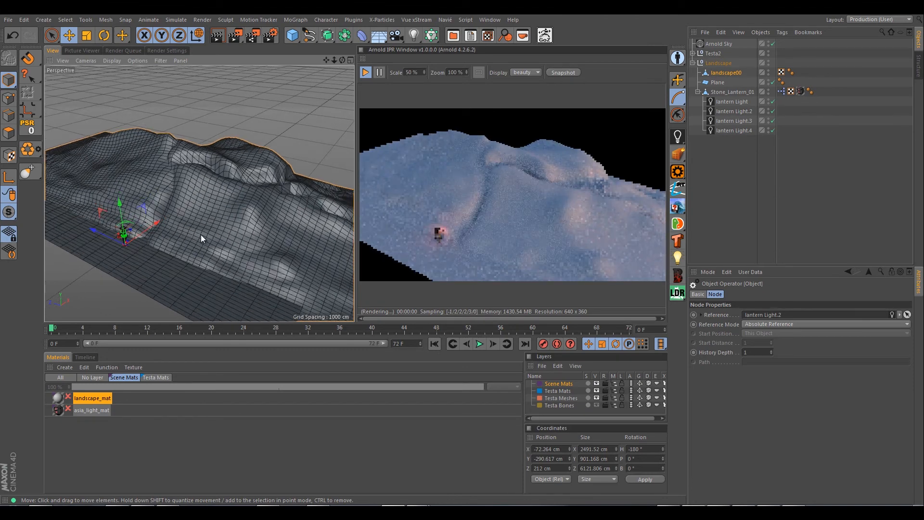
pyautogui.scroll(1, 197, 234)
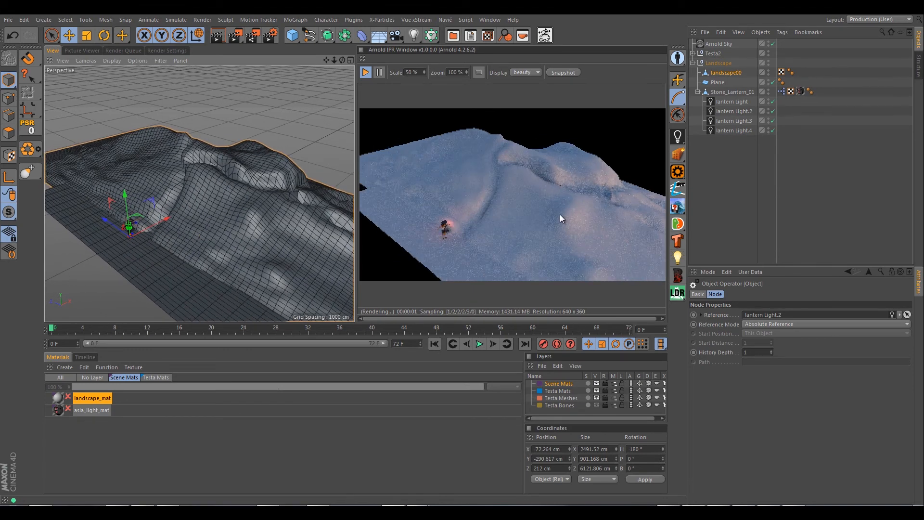
pyautogui.scroll(2, 183, 212)
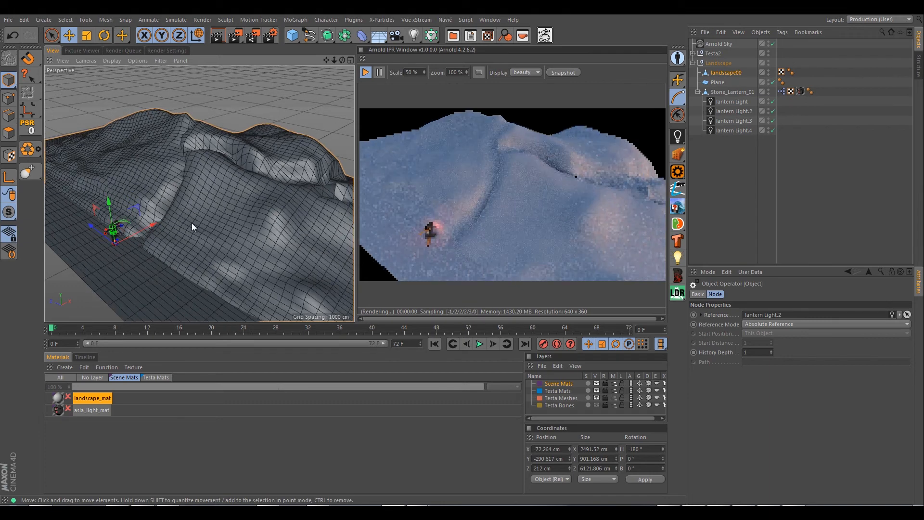
pyautogui.keyDown('alt'); pyautogui.moveTo(191, 224); pyautogui.dragTo(226, 204); pyautogui.keyUp('alt')
pyautogui.scroll(2, 207, 206)
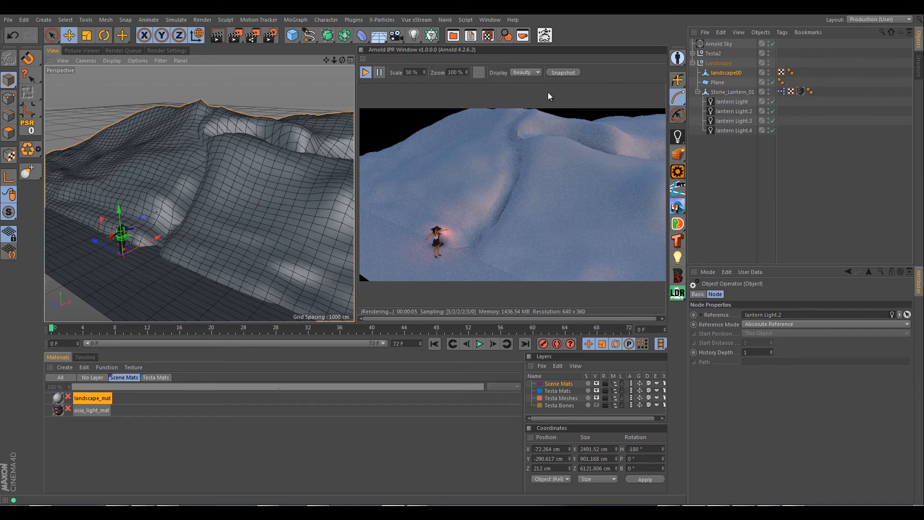
# Step: Add an Arnold Parameters tag to the landscape00 object and show its main settings
pyautogui.click(700, 74)
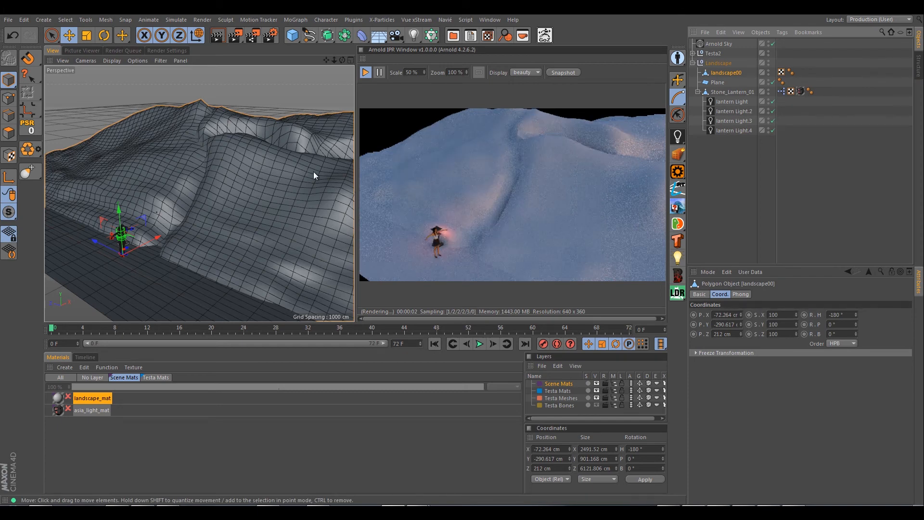
pyautogui.rightClick(721, 73)
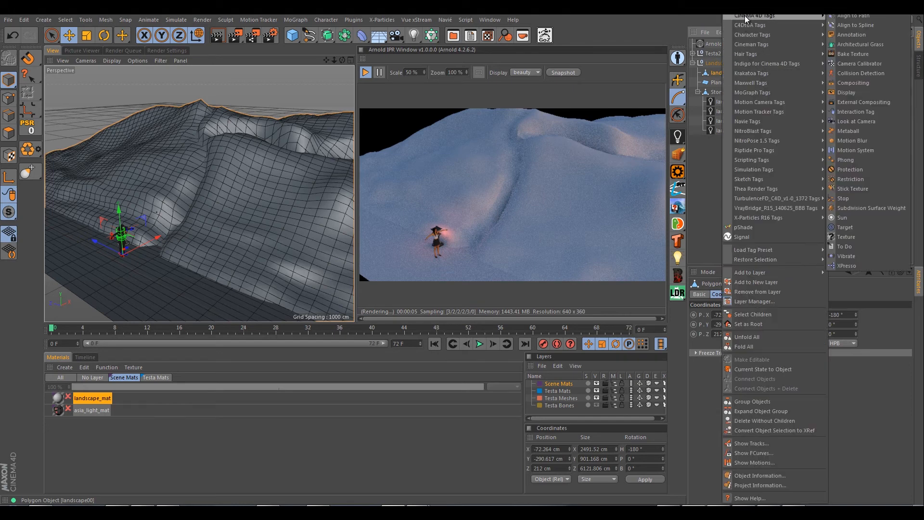
pyautogui.moveTo(755, 23)
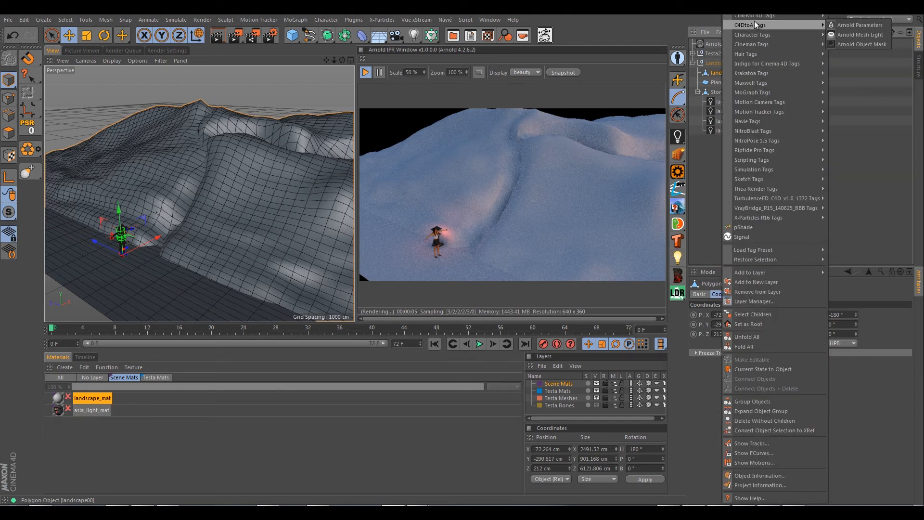
pyautogui.click(832, 25)
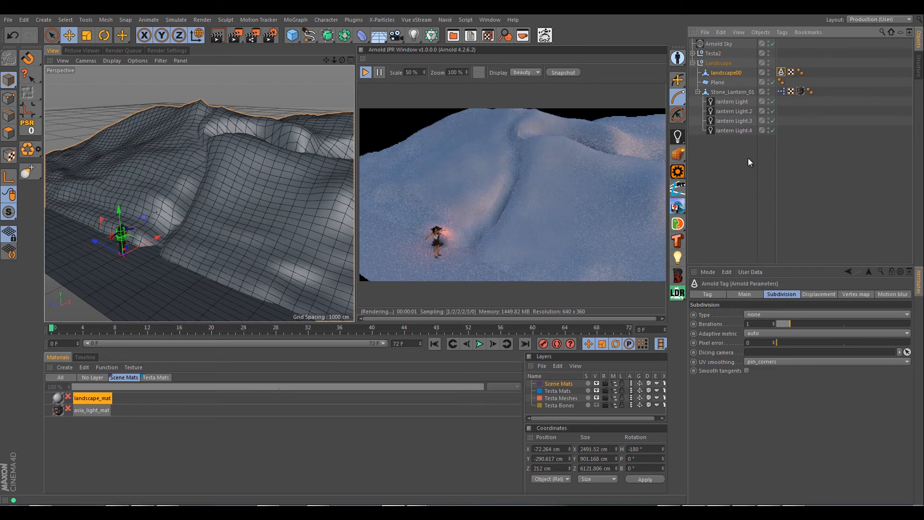
pyautogui.click(739, 294)
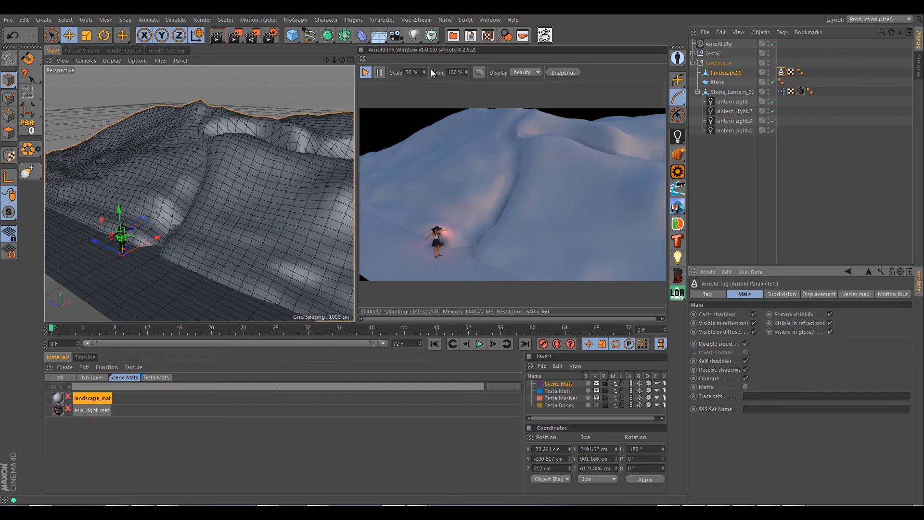
# Step: Add a standard light to the scene and give it an Arnold Parameters tag
pyautogui.click(414, 35)
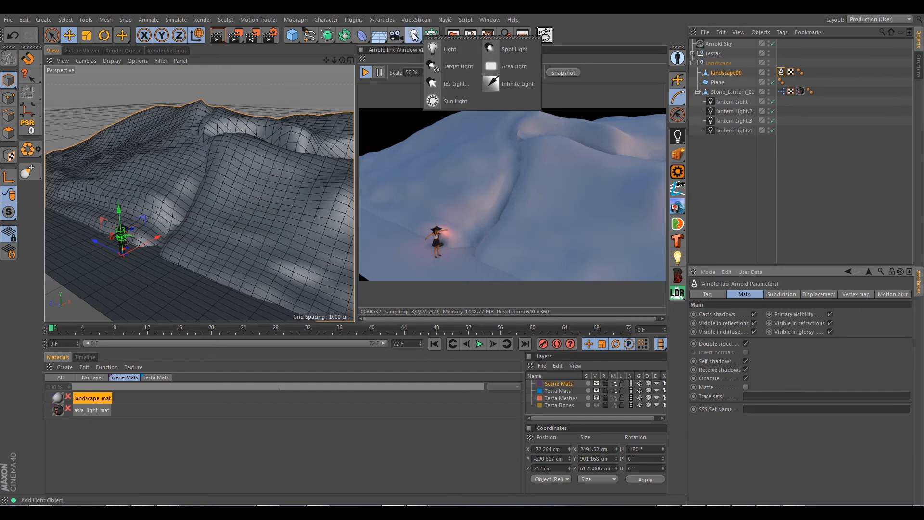
pyautogui.click(442, 49)
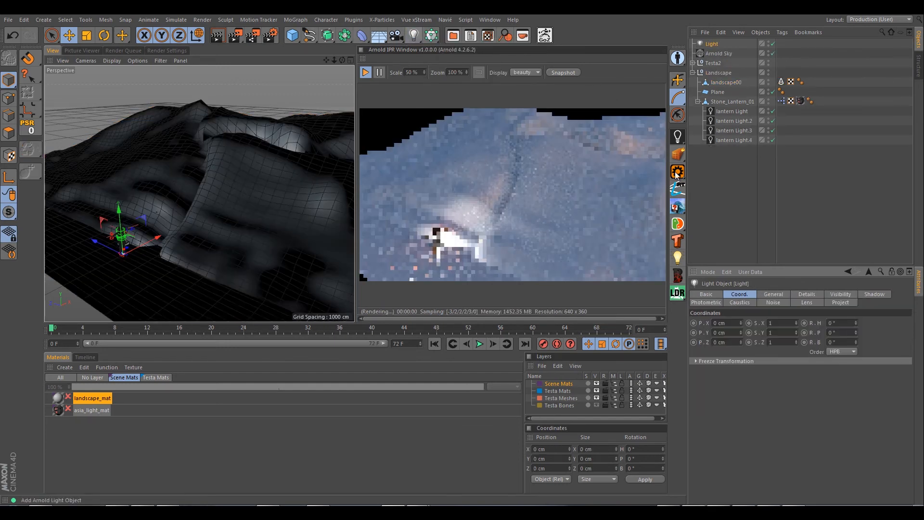
pyautogui.rightClick(722, 58)
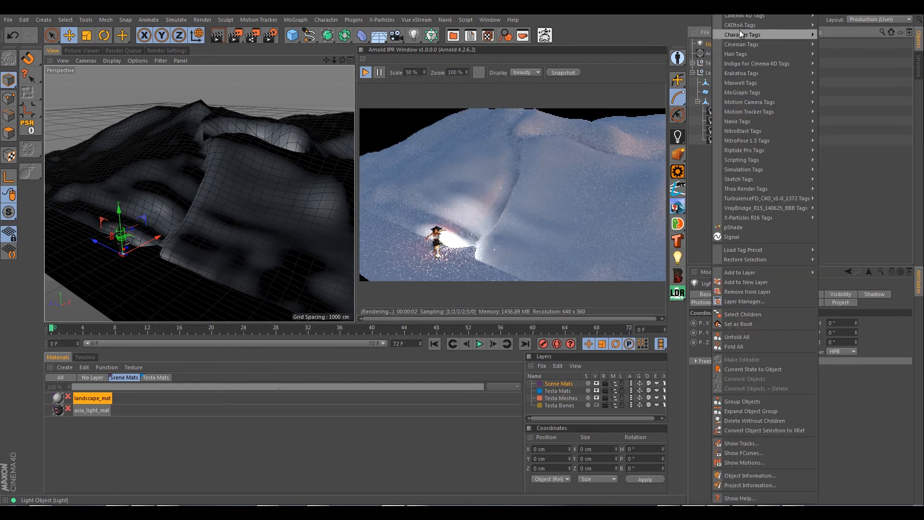
pyautogui.click(818, 28)
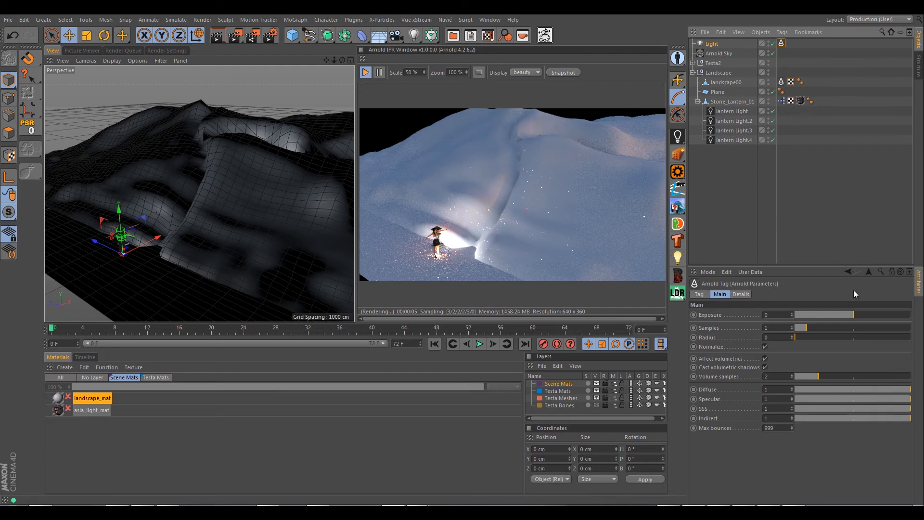
# Step: Try exposures of 1.56 and -1.52 in the new light's Arnold tag and delete the light
pyautogui.moveTo(860, 315); pyautogui.dragTo(871, 313)
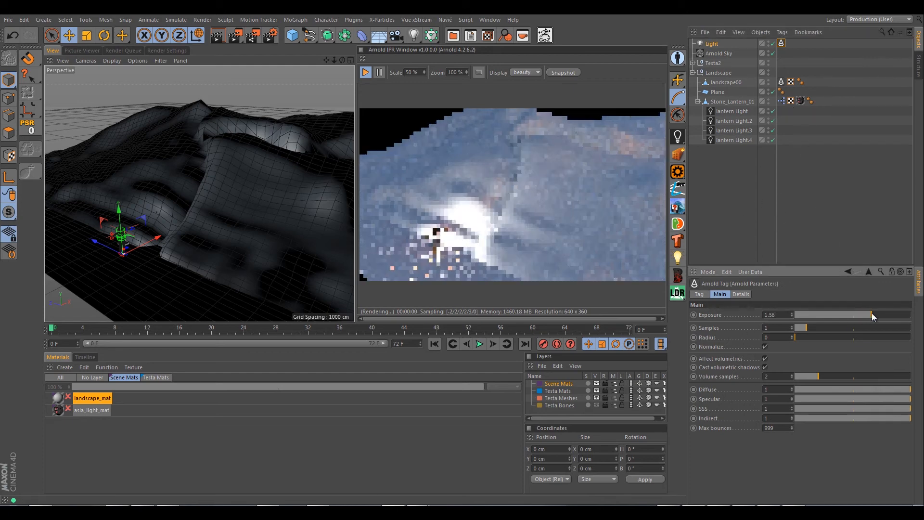
pyautogui.click(835, 313)
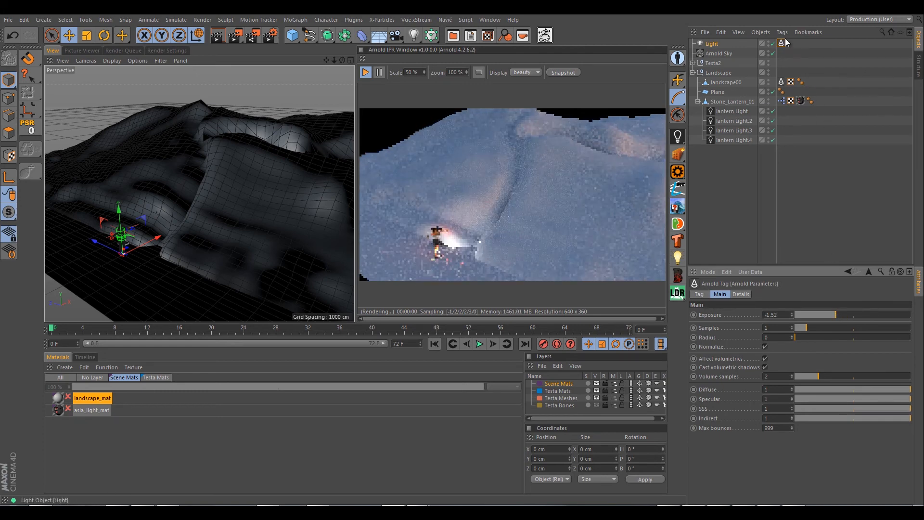
pyautogui.click(713, 44)
pyautogui.press('Delete')
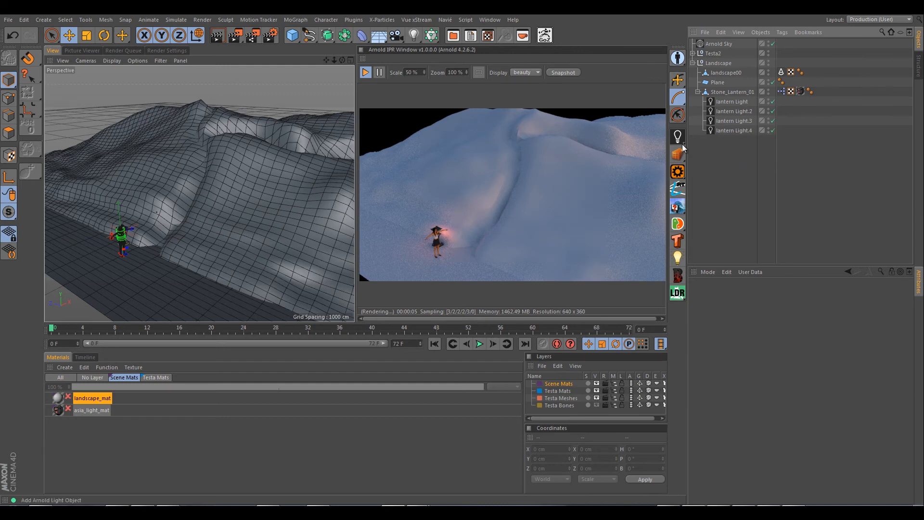
# Step: Set the landscape00 Arnold tag's subdivision to 3 iterations of type catclark
pyautogui.click(780, 72)
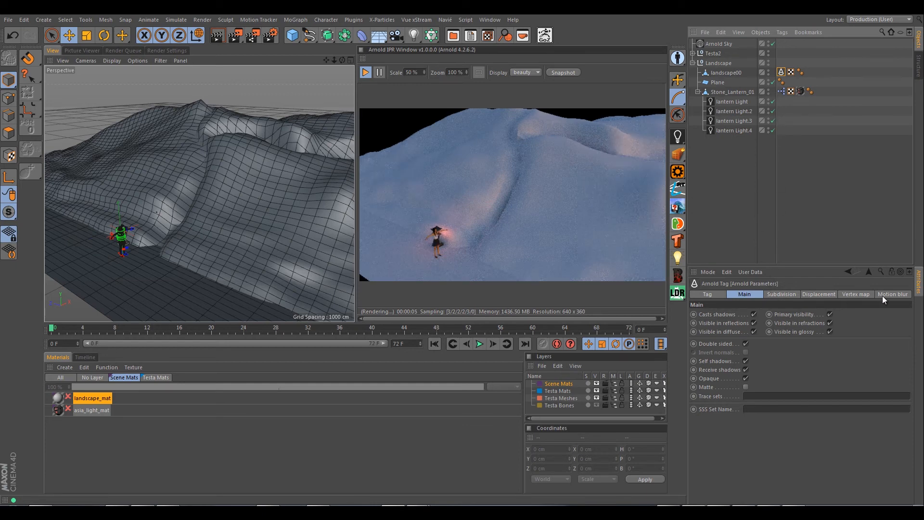
pyautogui.click(789, 295)
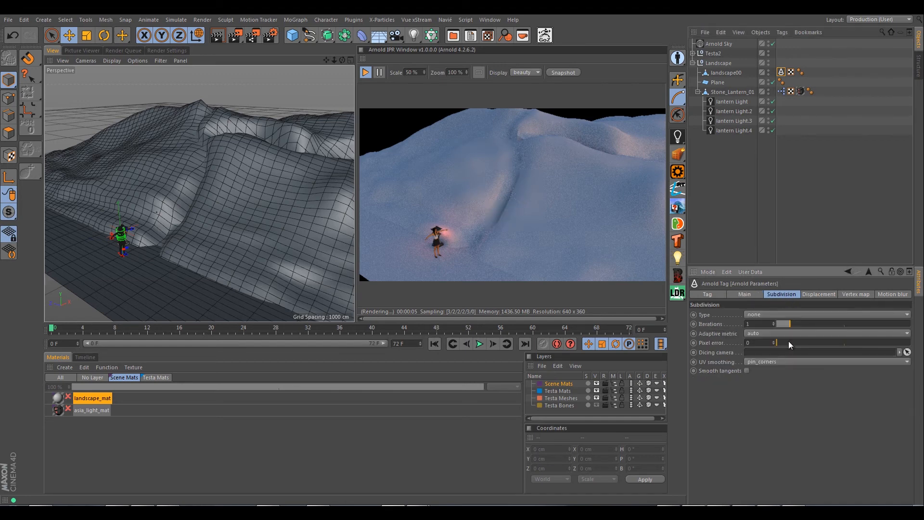
pyautogui.click(809, 294)
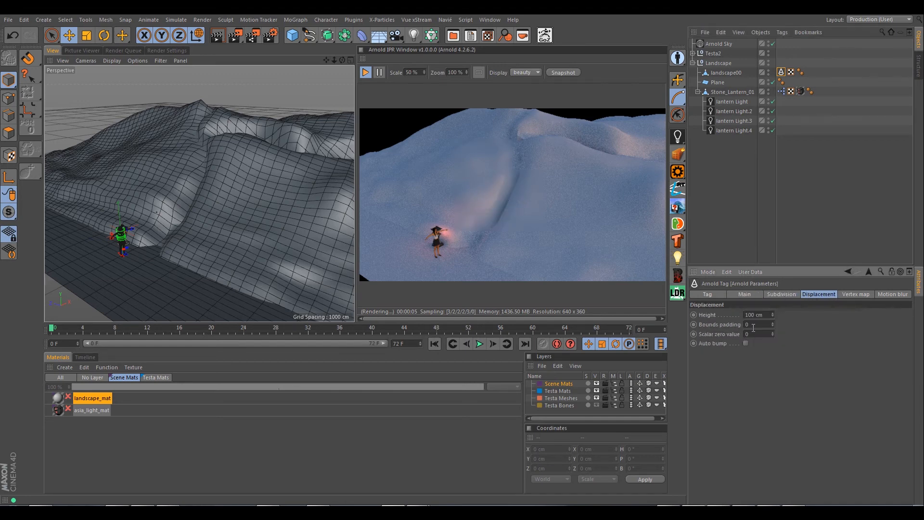
pyautogui.click(776, 296)
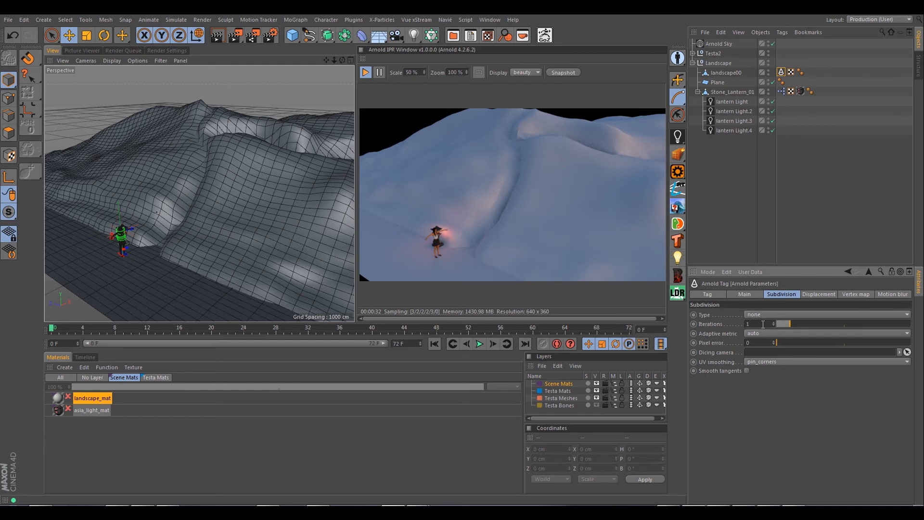
pyautogui.write('3')
pyautogui.press('Return')
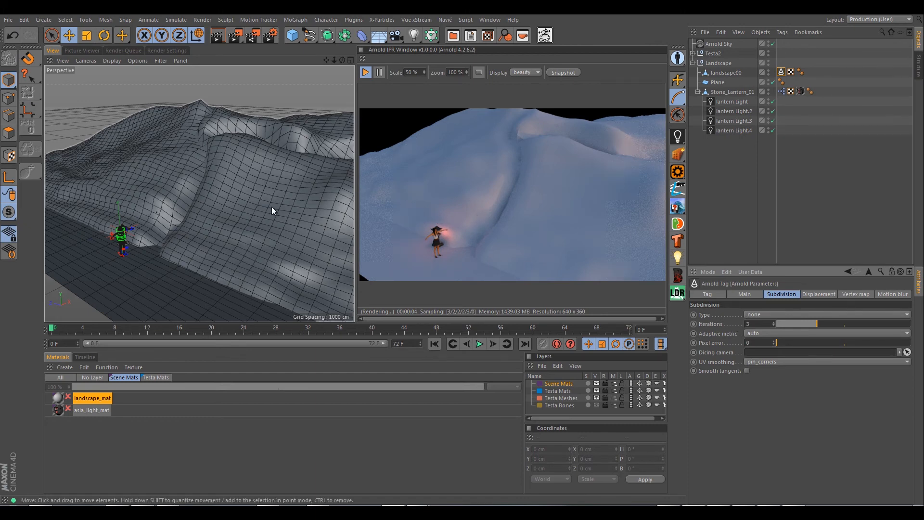
pyautogui.click(759, 315)
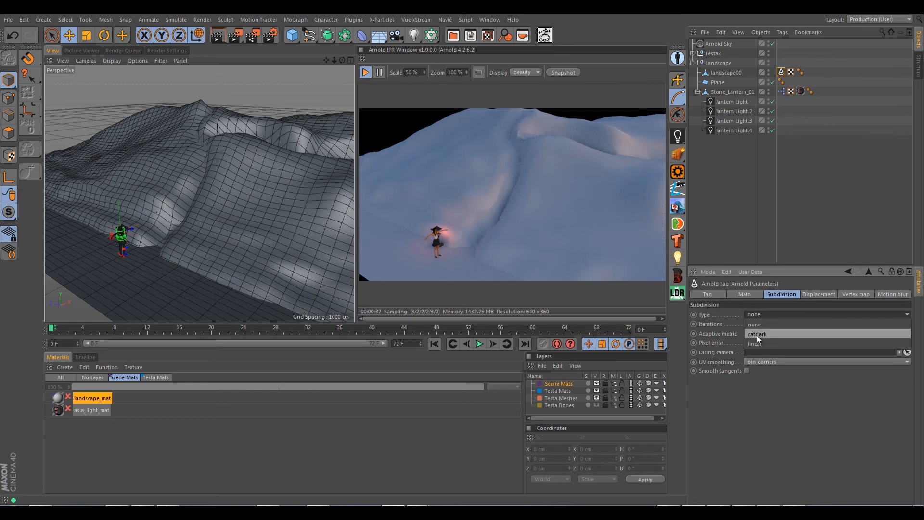
pyautogui.click(758, 335)
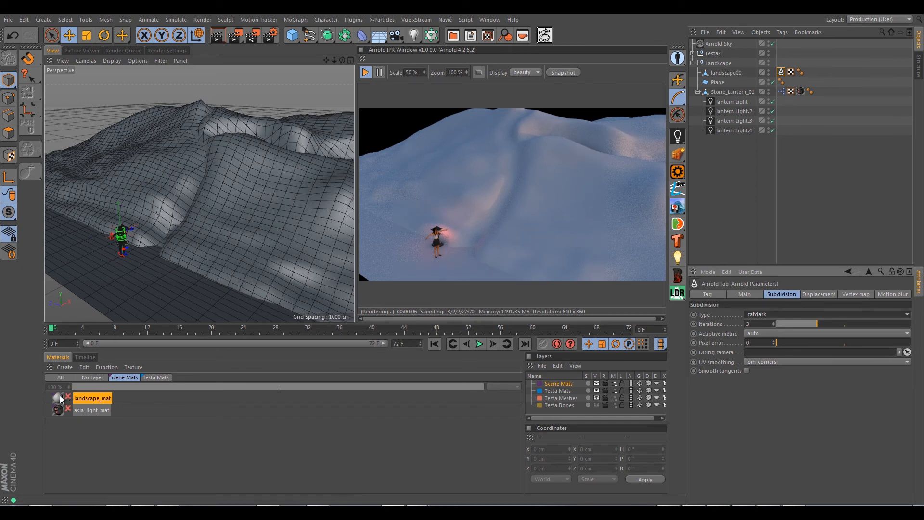
# Step: Apply landscape_mat to the landscape object and examine the displaced terrain in the IPR render
pyautogui.moveTo(61, 398); pyautogui.dragTo(725, 73)
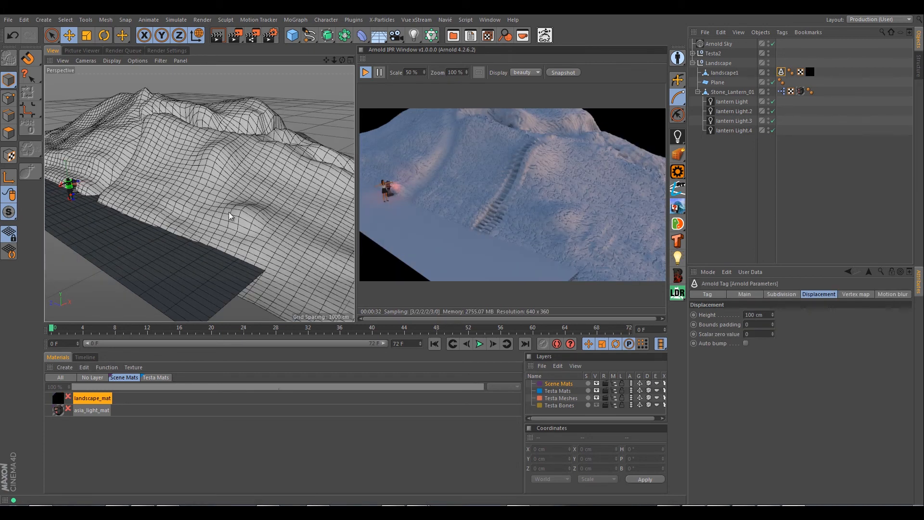
pyautogui.keyDown('alt'); pyautogui.moveTo(215, 225); pyautogui.dragTo(219, 192); pyautogui.keyUp('alt')
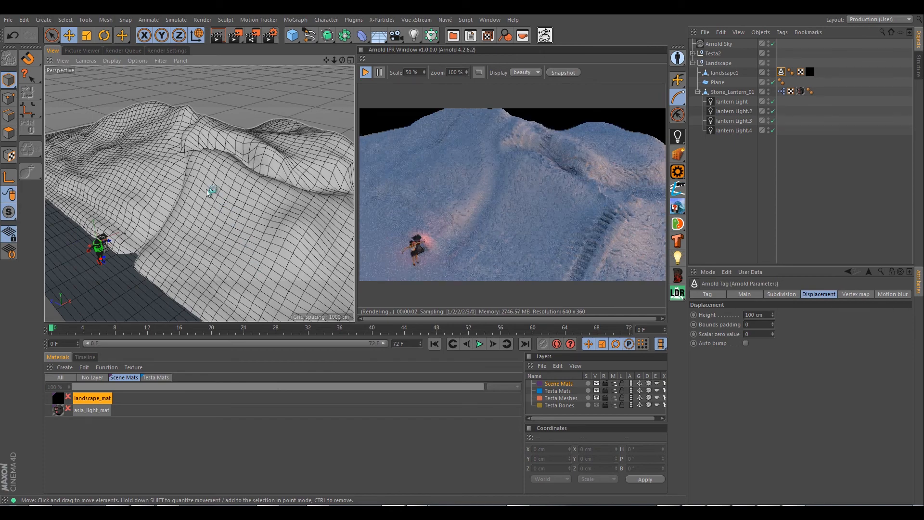
pyautogui.keyDown('alt'); pyautogui.moveTo(230, 212); pyautogui.dragTo(256, 210); pyautogui.keyUp('alt')
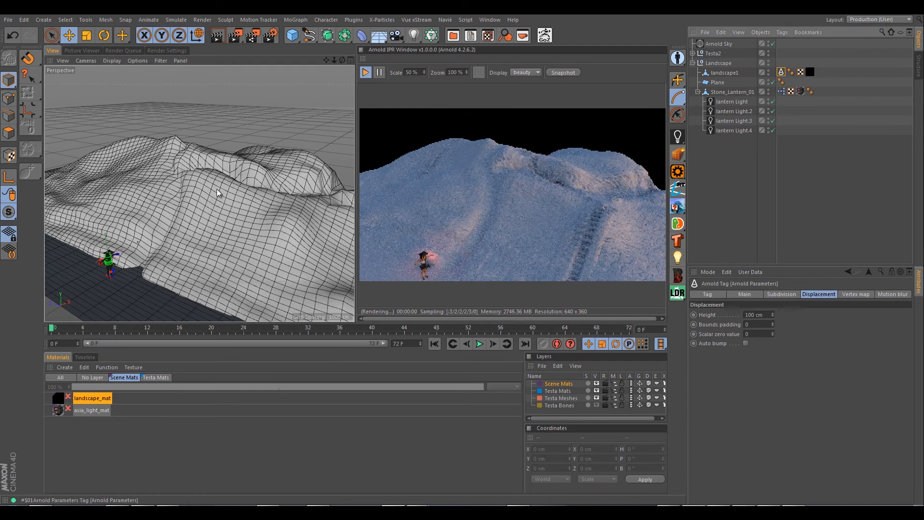
# Step: Review the landscape's subdivision settings and examine the displaced terrain from several angles in the IPR render
pyautogui.click(781, 294)
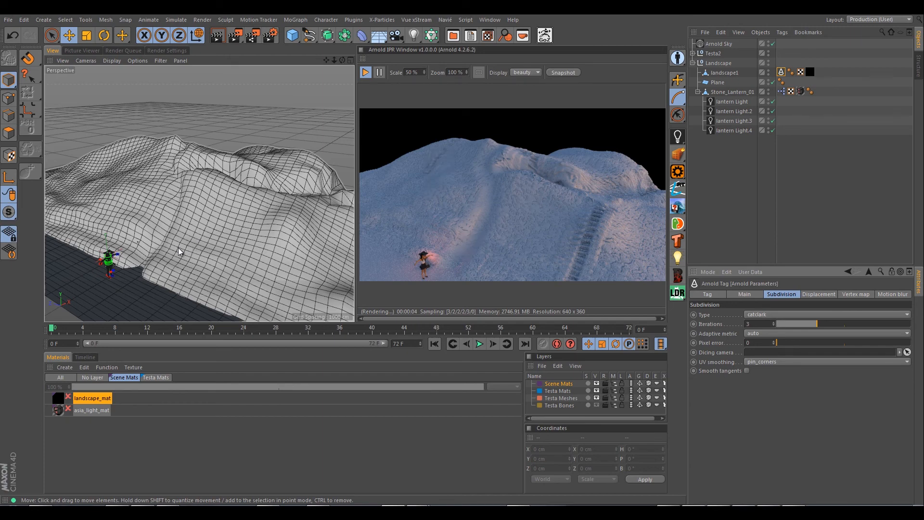
pyautogui.keyDown('alt'); pyautogui.moveTo(178, 252); pyautogui.dragTo(175, 247, button='middle'); pyautogui.keyUp('alt')
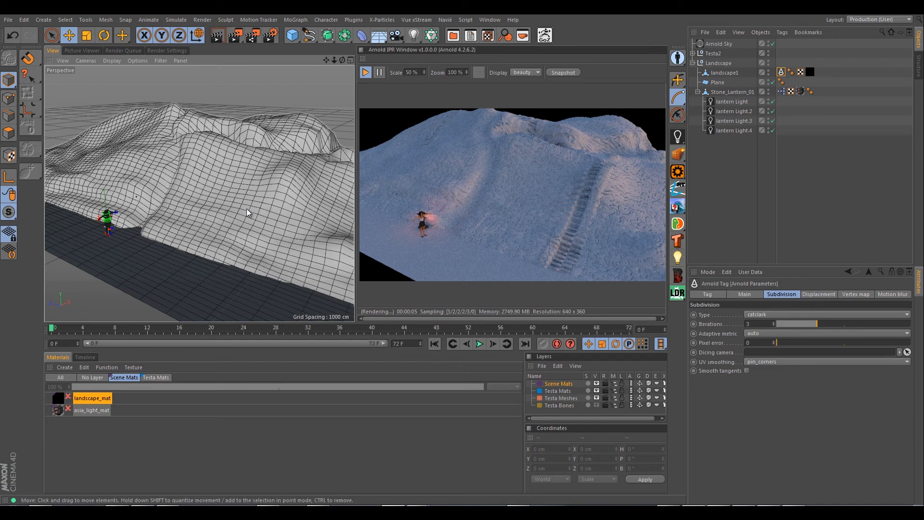
pyautogui.moveTo(147, 207)
pyautogui.keyDown('alt'); pyautogui.mouseDown()
pyautogui.moveTo(233, 209)
pyautogui.moveTo(190, 256)
pyautogui.moveTo(185, 248)
pyautogui.mouseUp(); pyautogui.keyUp('alt')
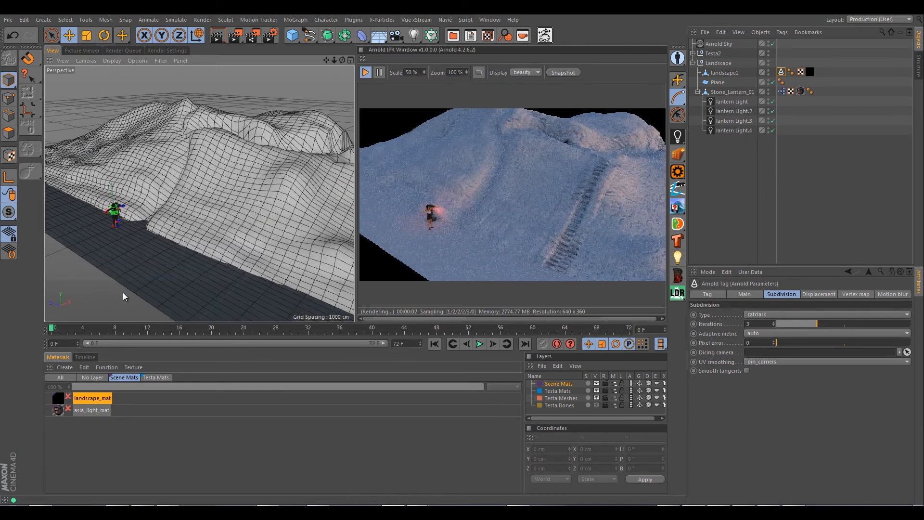
pyautogui.keyDown('alt'); pyautogui.moveTo(206, 247); pyautogui.dragTo(213, 232); pyautogui.keyUp('alt')
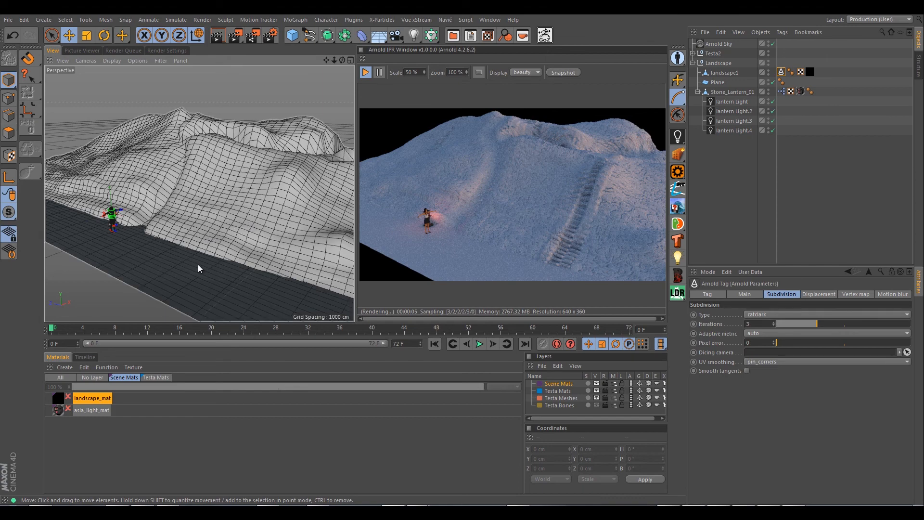
pyautogui.keyDown('alt'); pyautogui.moveTo(233, 266); pyautogui.dragTo(212, 196); pyautogui.keyUp('alt')
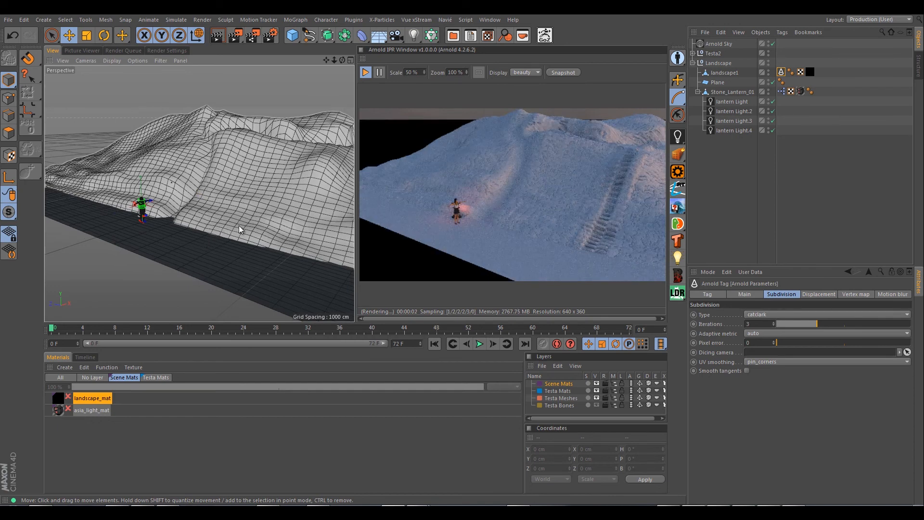
pyautogui.keyDown('alt'); pyautogui.moveTo(231, 215); pyautogui.dragTo(274, 223); pyautogui.keyUp('alt')
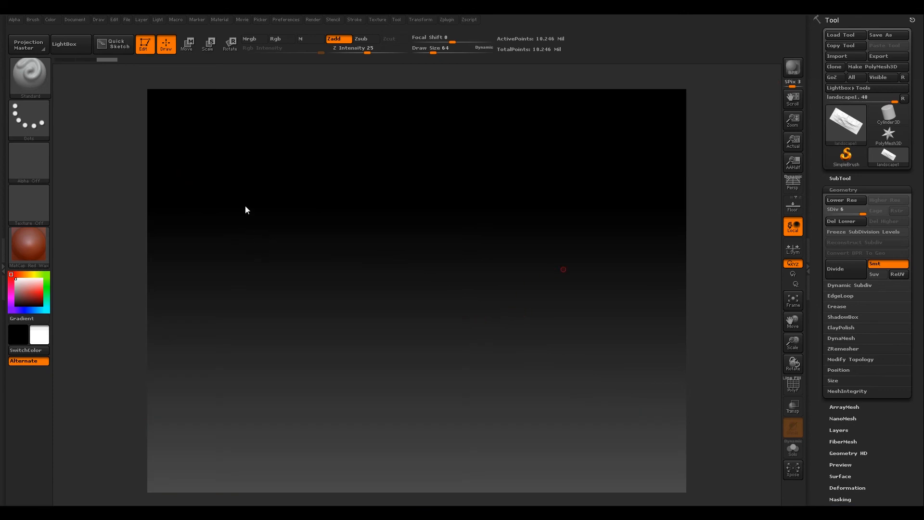
# Step: Switch to ZBrush and examine the sculpted landscape's ridges and surface detail from near and far
pyautogui.moveTo(219, 204); pyautogui.dragTo(258, 221)
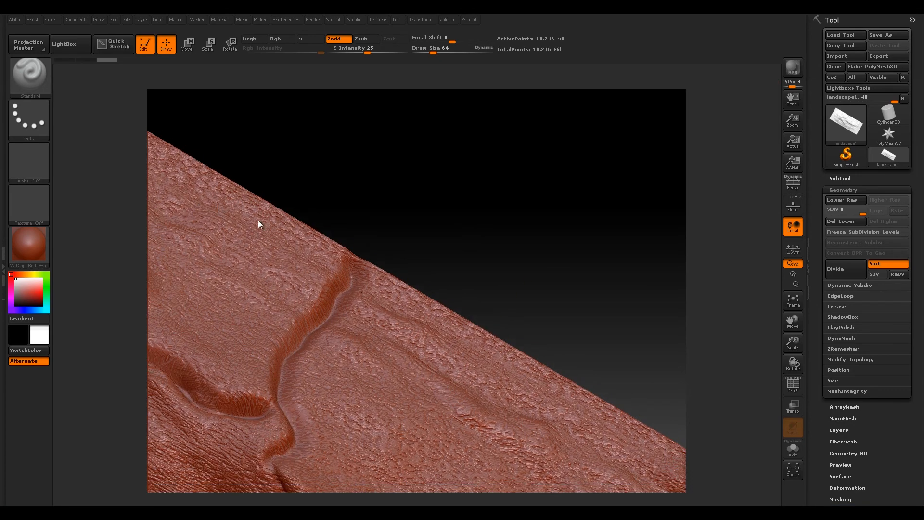
pyautogui.keyDown('alt'); pyautogui.moveTo(236, 265); pyautogui.dragTo(230, 245); pyautogui.keyUp('alt')
pyautogui.moveTo(515, 284)
pyautogui.keyDown('alt'); pyautogui.mouseDown()
pyautogui.moveTo(344, 291)
pyautogui.moveTo(458, 240)
pyautogui.moveTo(385, 255)
pyautogui.moveTo(452, 223)
pyautogui.moveTo(414, 228)
pyautogui.moveTo(409, 166)
pyautogui.moveTo(463, 36)
pyautogui.mouseUp(); pyautogui.keyUp('alt')
pyautogui.keyDown('alt'); pyautogui.moveTo(229, 241); pyautogui.dragTo(247, 165); pyautogui.keyUp('alt')
pyautogui.moveTo(229, 241); pyautogui.dragTo(200, 213)
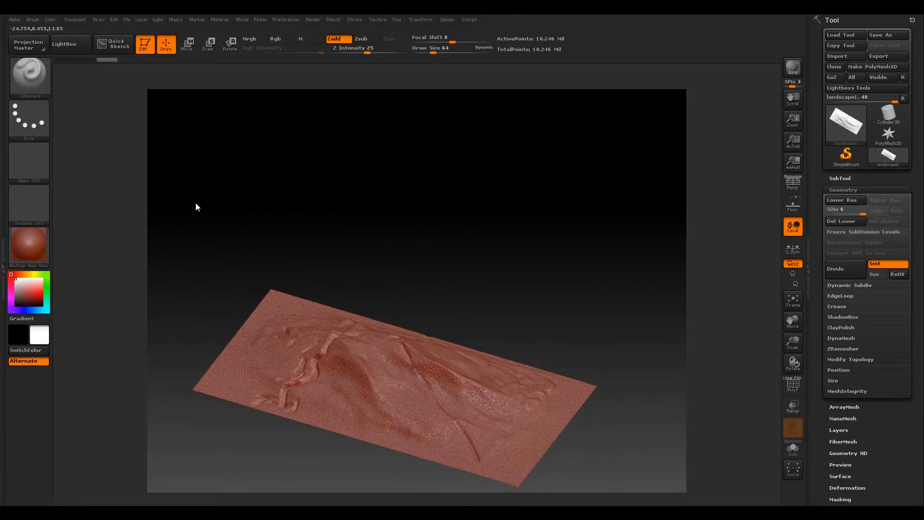
pyautogui.moveTo(195, 203); pyautogui.dragTo(161, 207)
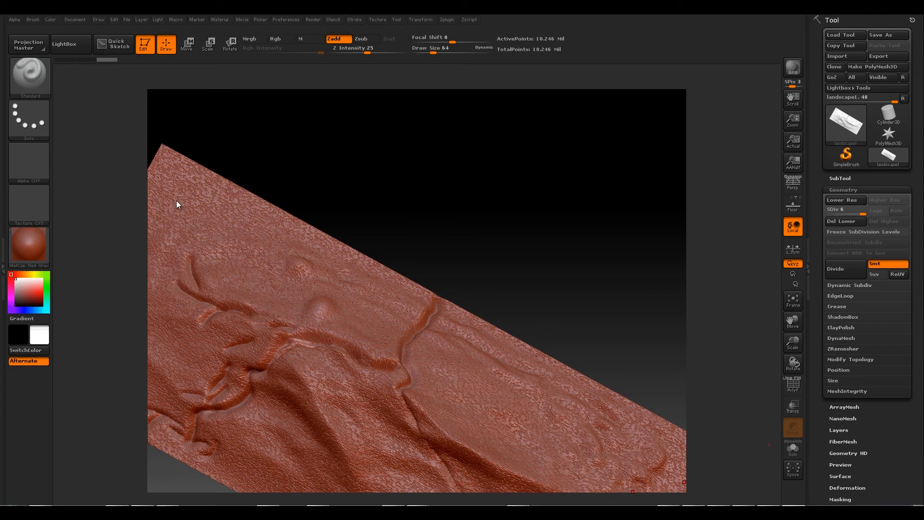
# Step: Return to Cinema 4D and set the displacement height in the landscape's Arnold tag to 0.5 cm
pyautogui.hotkey('alt', 'Tab')
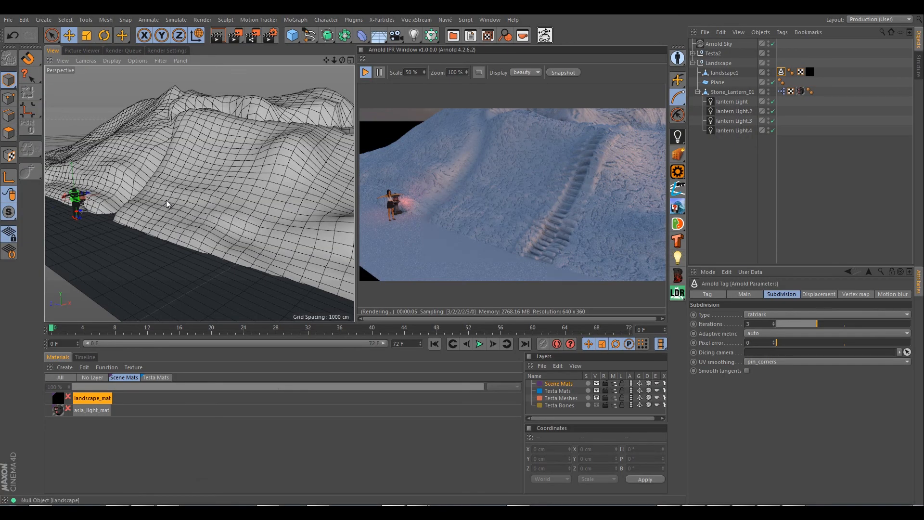
pyautogui.click(165, 198)
pyautogui.hotkey('ctrl', 'z')
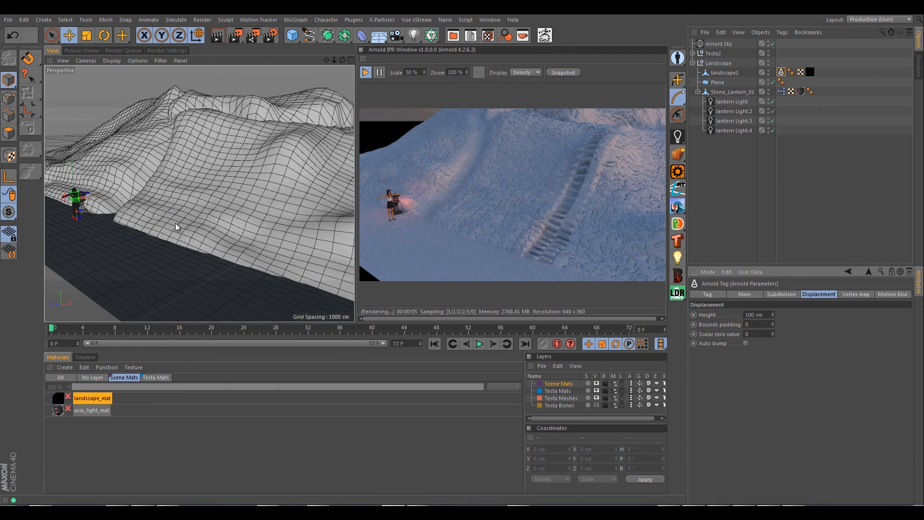
pyautogui.click(754, 315)
pyautogui.write('.5')
pyautogui.press('Return')
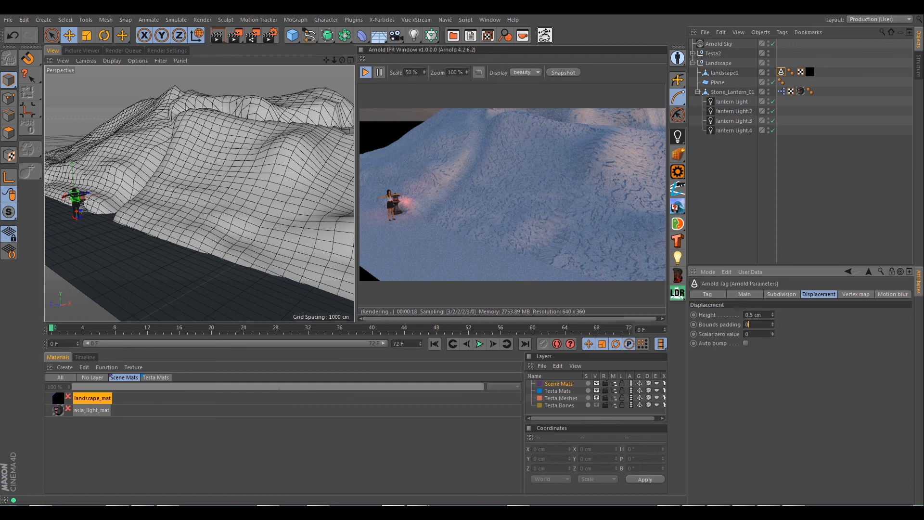
# Step: Inspect the terrain's displacement detail in the IPR render from wide and close viewpoints
pyautogui.keyDown('alt'); pyautogui.moveTo(199, 193); pyautogui.dragTo(178, 227); pyautogui.keyUp('alt')
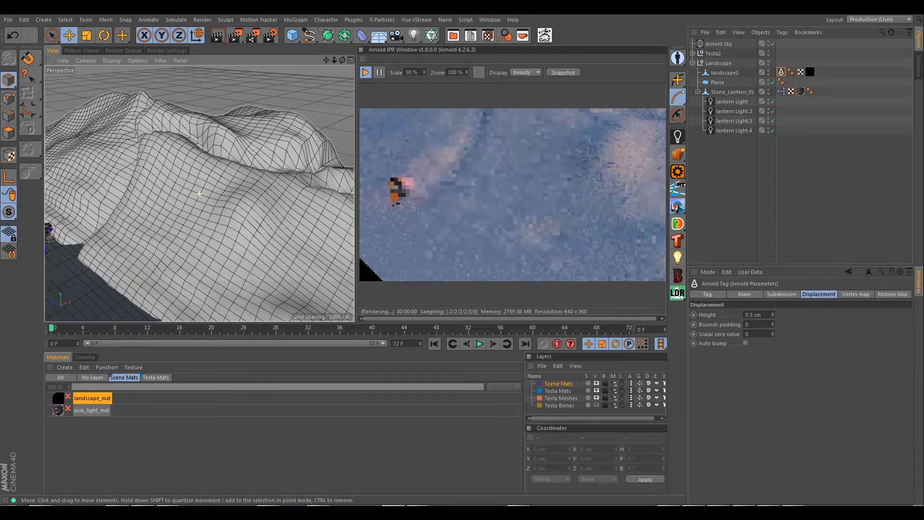
pyautogui.keyDown('alt'); pyautogui.moveTo(199, 193); pyautogui.dragTo(192, 200, button='middle'); pyautogui.keyUp('alt')
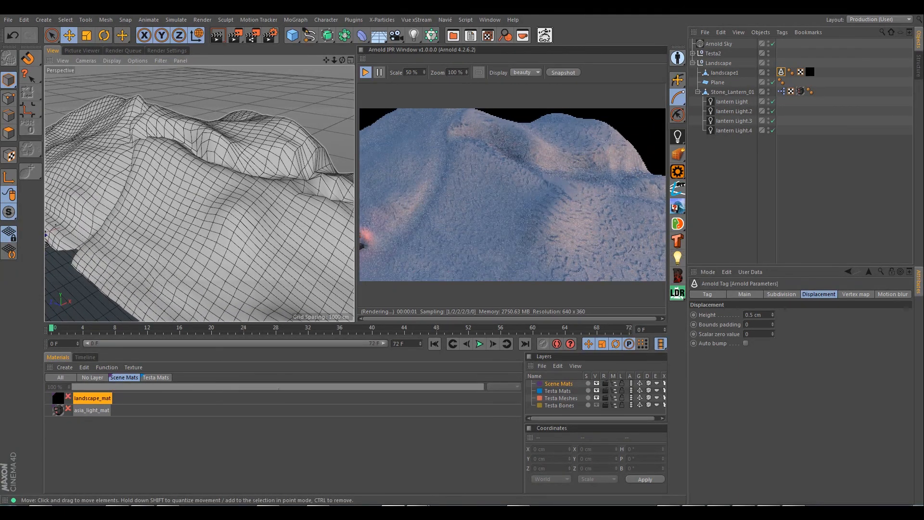
pyautogui.keyDown('alt'); pyautogui.moveTo(214, 192); pyautogui.dragTo(173, 192, button='right'); pyautogui.keyUp('alt')
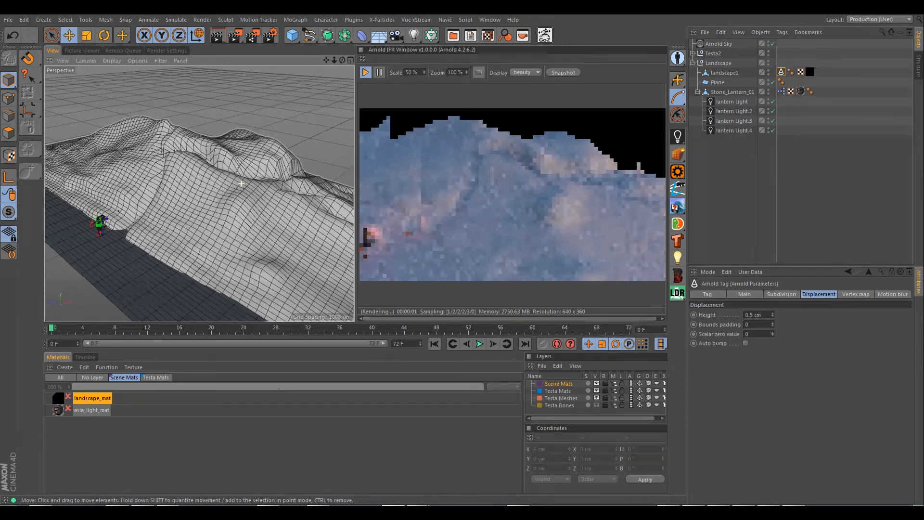
pyautogui.keyDown('alt'); pyautogui.moveTo(214, 192); pyautogui.dragTo(200, 192); pyautogui.keyUp('alt')
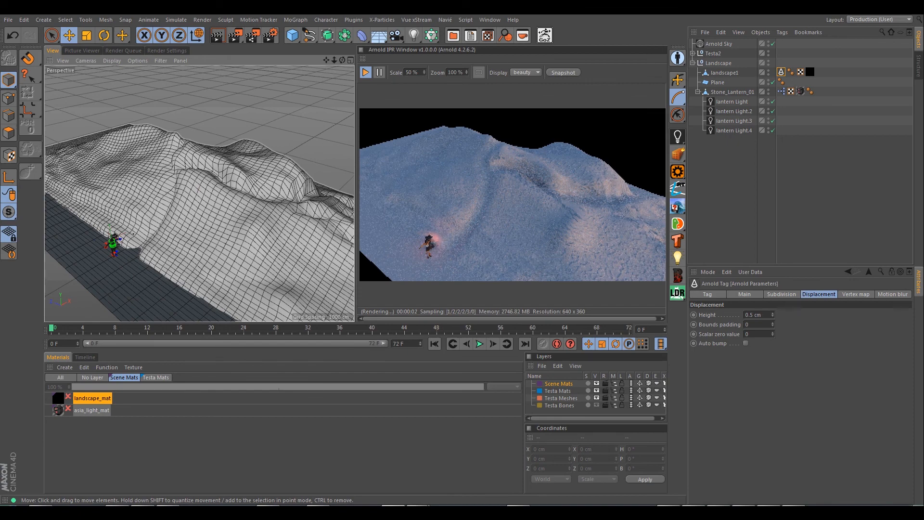
pyautogui.scroll(6, 199, 194)
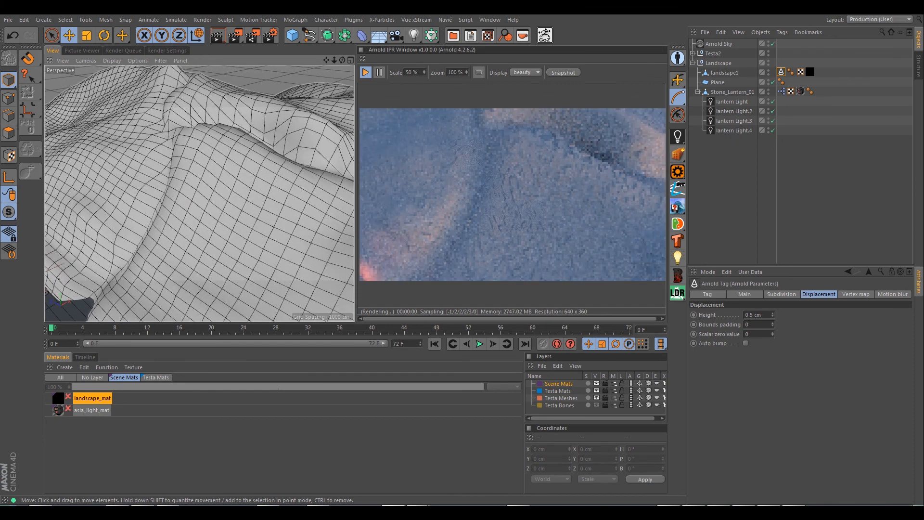
pyautogui.keyDown('alt'); pyautogui.moveTo(199, 194); pyautogui.dragTo(202, 194); pyautogui.keyUp('alt')
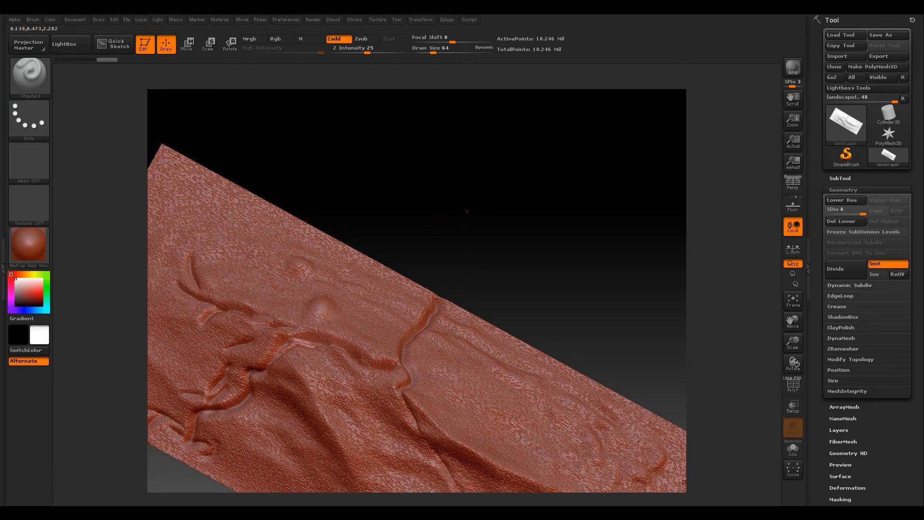
# Step: Switch to ZBrush and examine the sculpt's cracked surface at close range and low angles for comparison with the render
pyautogui.keyDown('alt'); pyautogui.moveTo(188, 482); pyautogui.dragTo(264, 406); pyautogui.keyUp('alt')
pyautogui.press('w')
pyautogui.press('space')
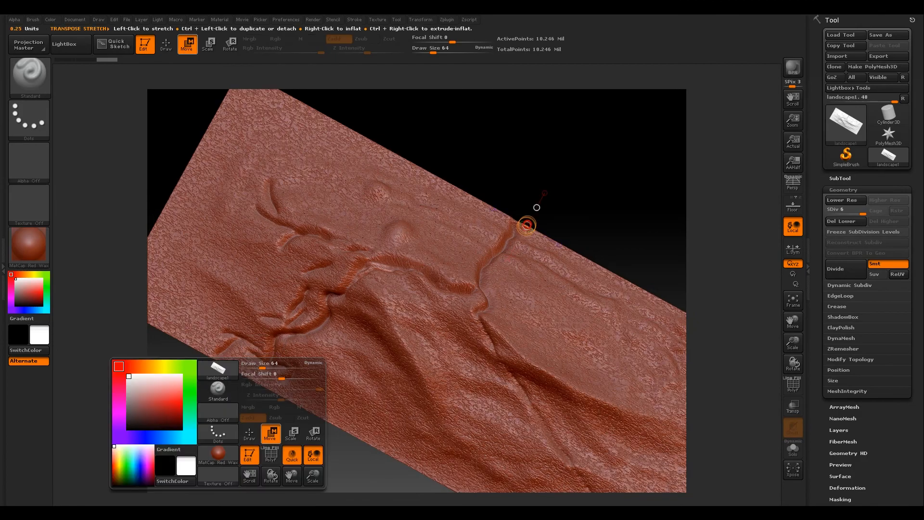
pyautogui.keyDown('alt'); pyautogui.moveTo(218, 424); pyautogui.dragTo(233, 496); pyautogui.keyUp('alt')
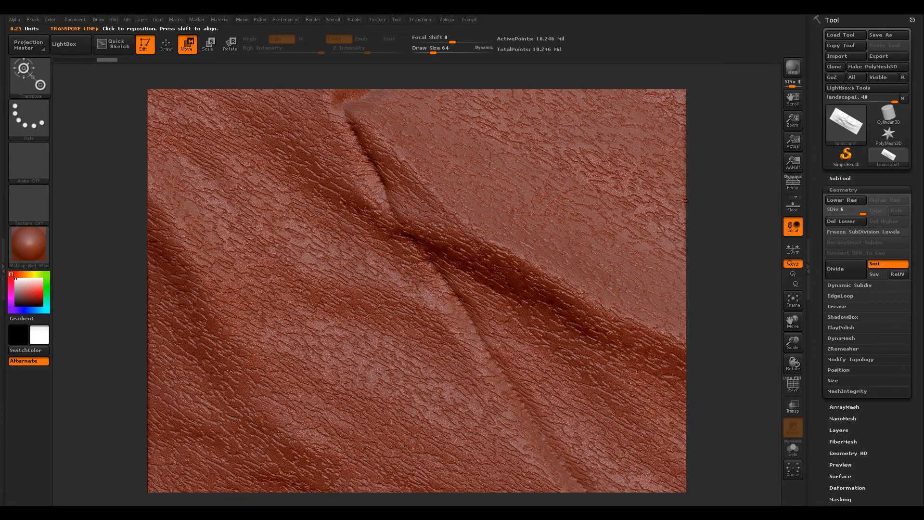
pyautogui.moveTo(688, 200); pyautogui.dragTo(710, 99)
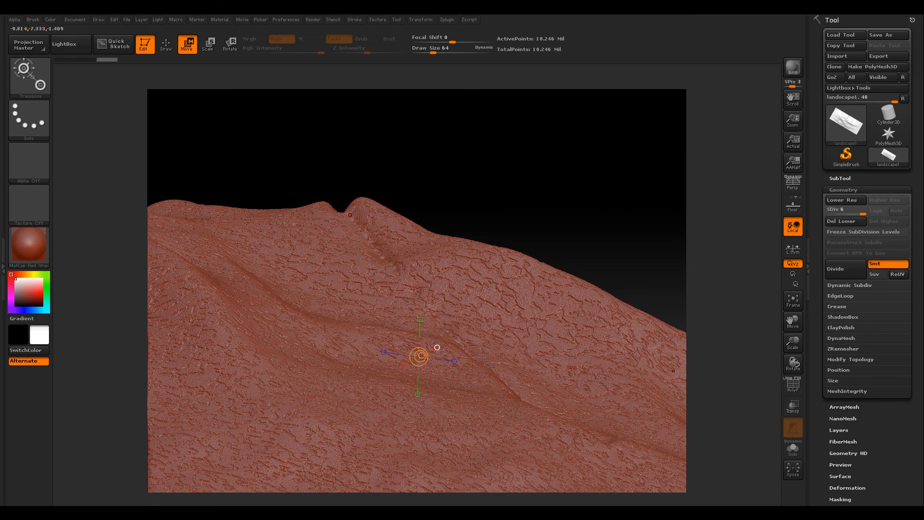
pyautogui.moveTo(402, 219)
pyautogui.keyDown('ctrl'); pyautogui.mouseDown(button='right')
pyautogui.moveTo(403, 317)
pyautogui.moveTo(403, 224)
pyautogui.mouseUp(button='right'); pyautogui.keyUp('ctrl')
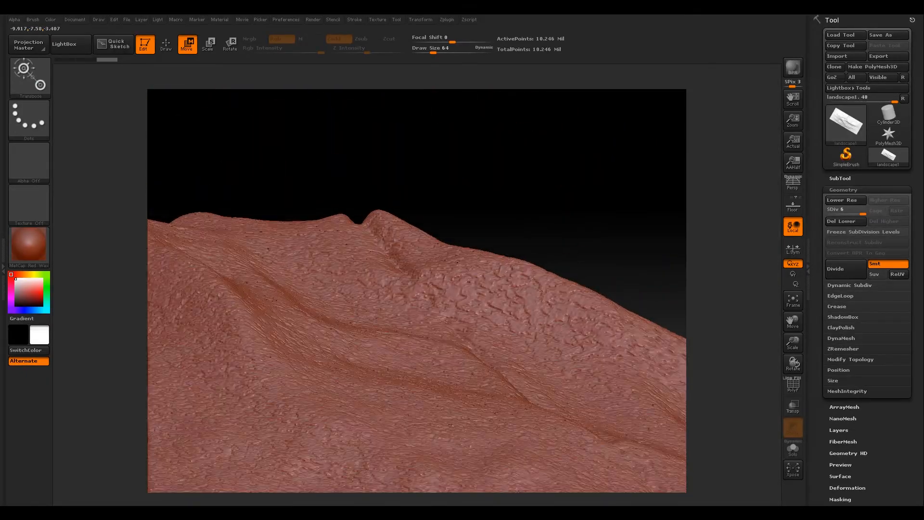
pyautogui.keyDown('alt'); pyautogui.moveTo(139, 315); pyautogui.dragTo(421, 259, button='right'); pyautogui.keyUp('alt')
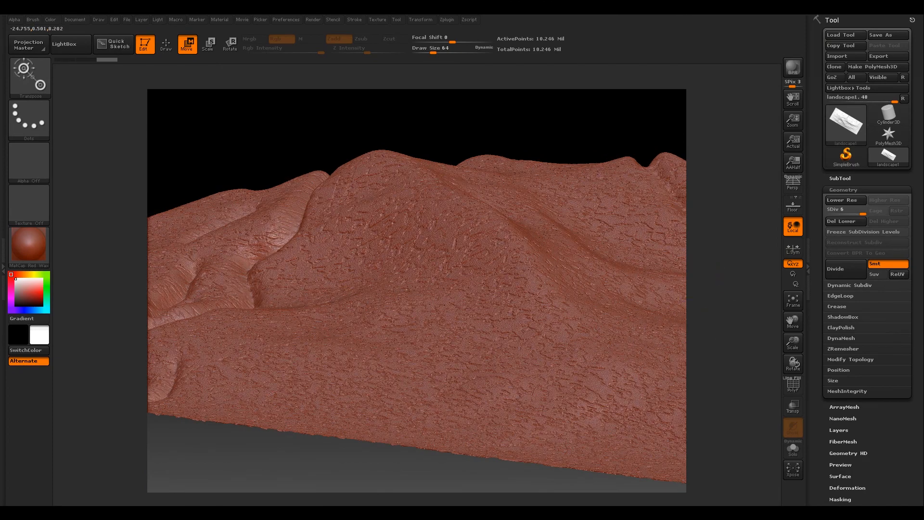
pyautogui.keyDown('alt'); pyautogui.moveTo(170, 324); pyautogui.dragTo(348, 360, button='right'); pyautogui.keyUp('alt')
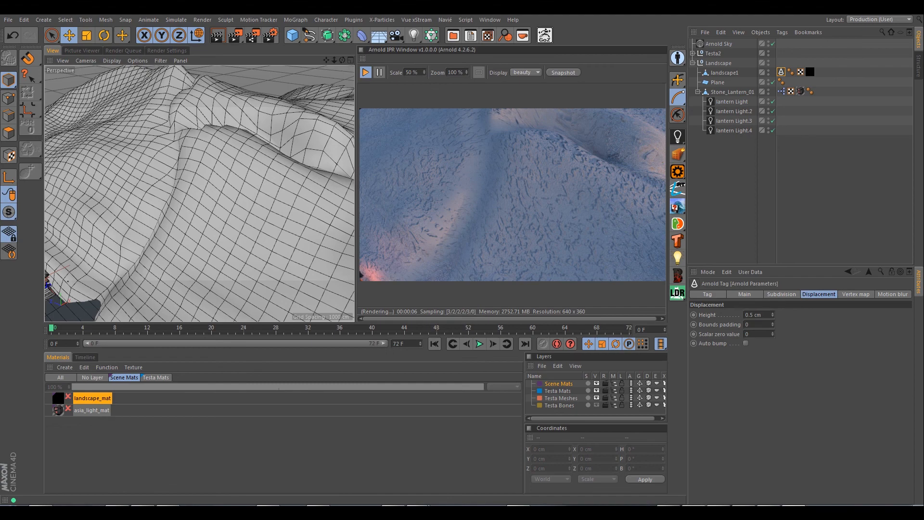
# Step: In Cinema 4D, open landscape_mat's shader network and show the normal_map node's settings with the IPR render kept in view
pyautogui.keyDown('alt'); pyautogui.moveTo(250, 226); pyautogui.dragTo(255, 183); pyautogui.keyUp('alt')
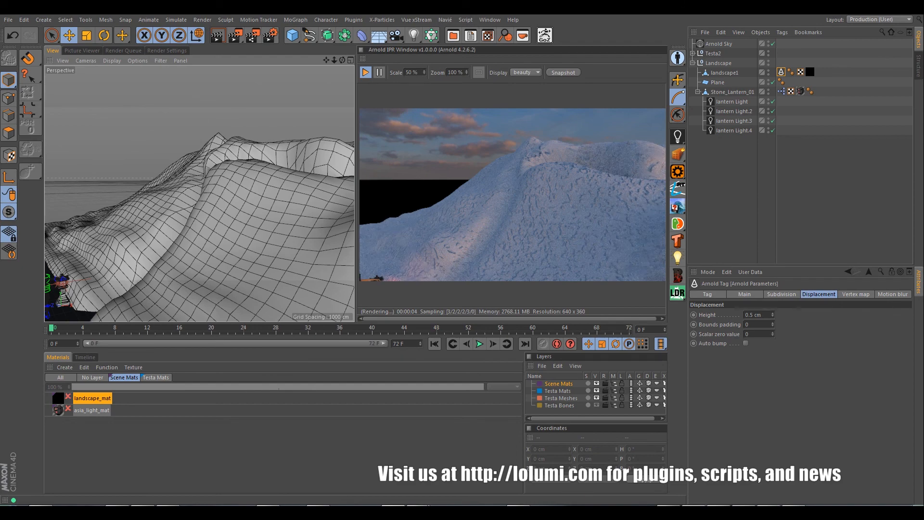
pyautogui.click(58, 398)
pyautogui.click(728, 374)
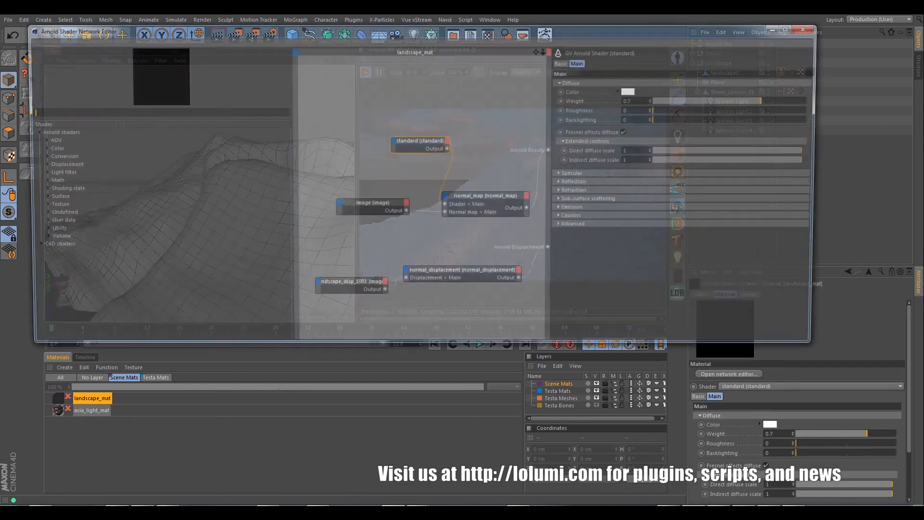
pyautogui.click(487, 197)
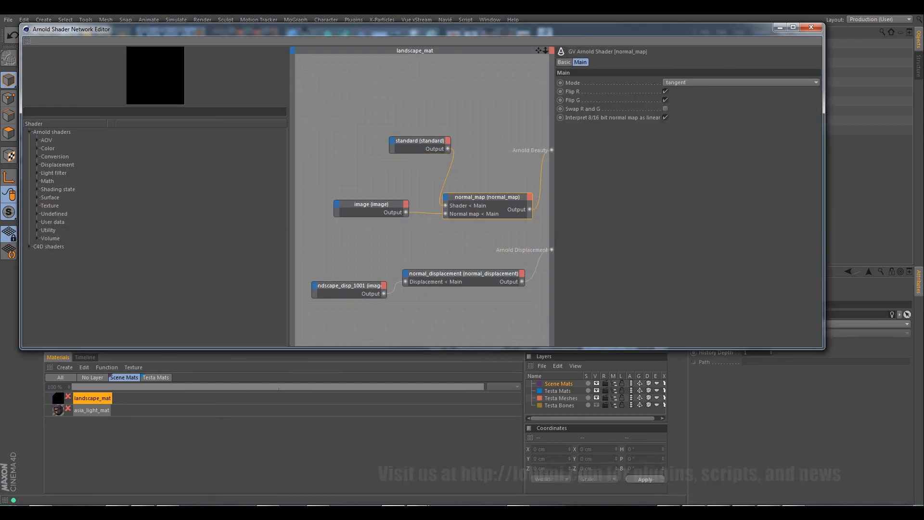
pyautogui.moveTo(445, 29); pyautogui.dragTo(449, 303)
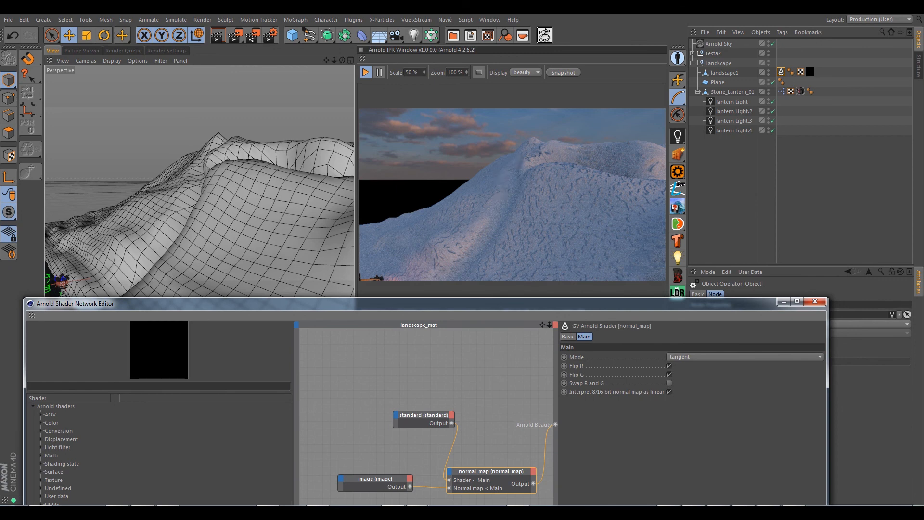
# Step: Try toggling Swap R and G, Flip R and Flip G on the normal_map node to compare the shading
pyautogui.click(668, 383)
pyautogui.click(669, 383)
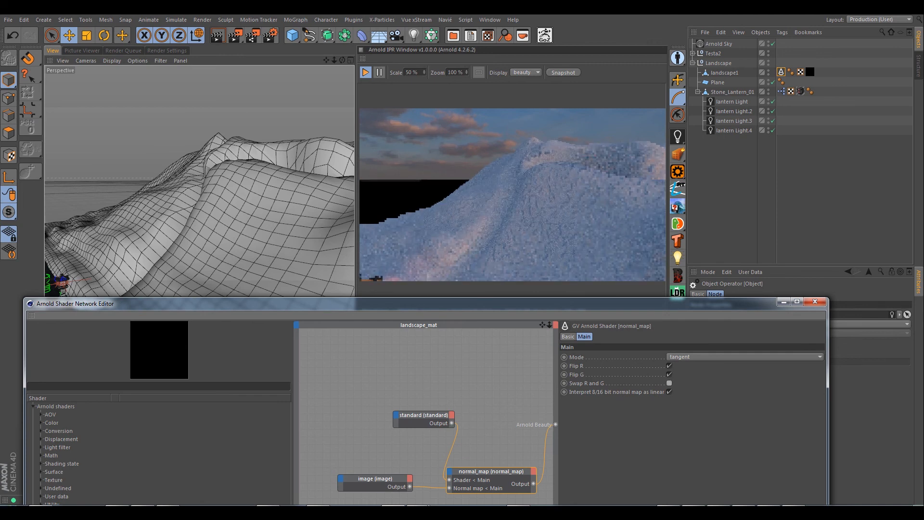
pyautogui.click(668, 366)
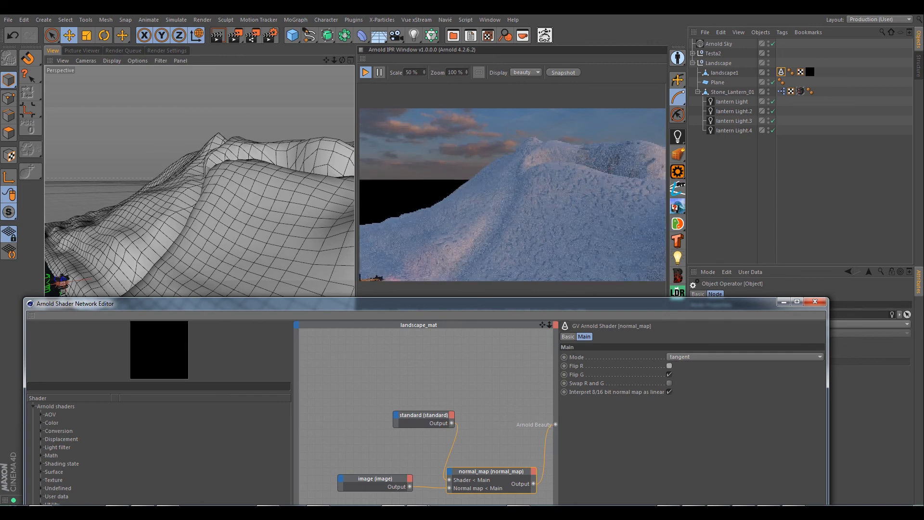
pyautogui.click(669, 365)
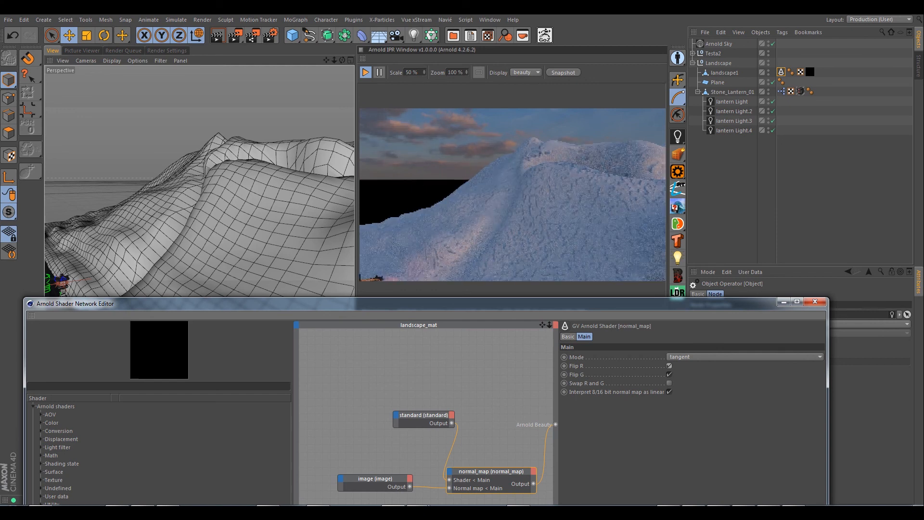
pyautogui.click(668, 375)
# Step: Look over the normal and displacement branches of the landscape_mat network and close the network editor
pyautogui.moveTo(481, 445); pyautogui.dragTo(503, 347, button='middle')
pyautogui.scroll(-2, 468, 439)
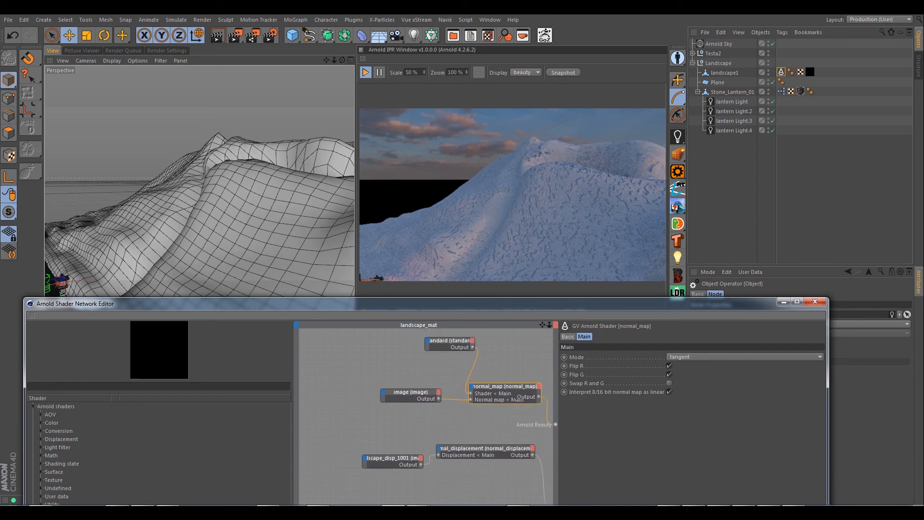
pyautogui.scroll(-3, 468, 439)
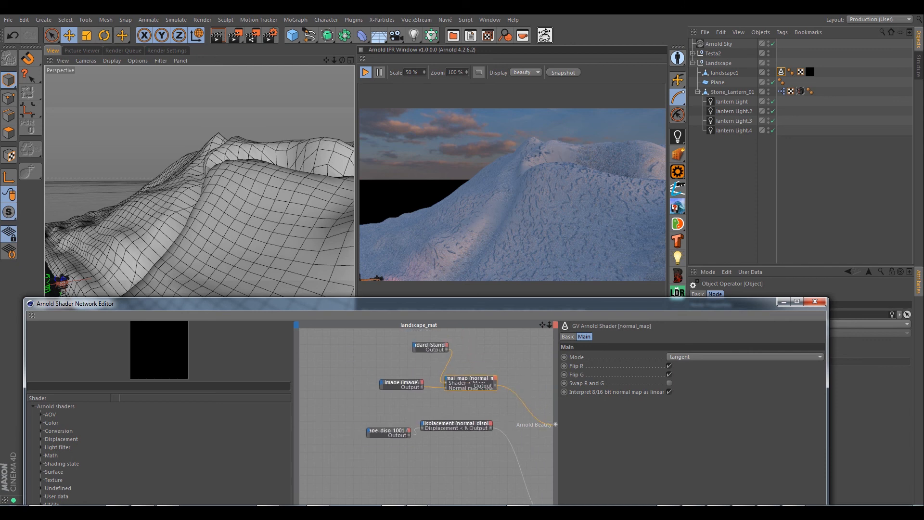
pyautogui.moveTo(468, 428); pyautogui.dragTo(470, 465, button='middle')
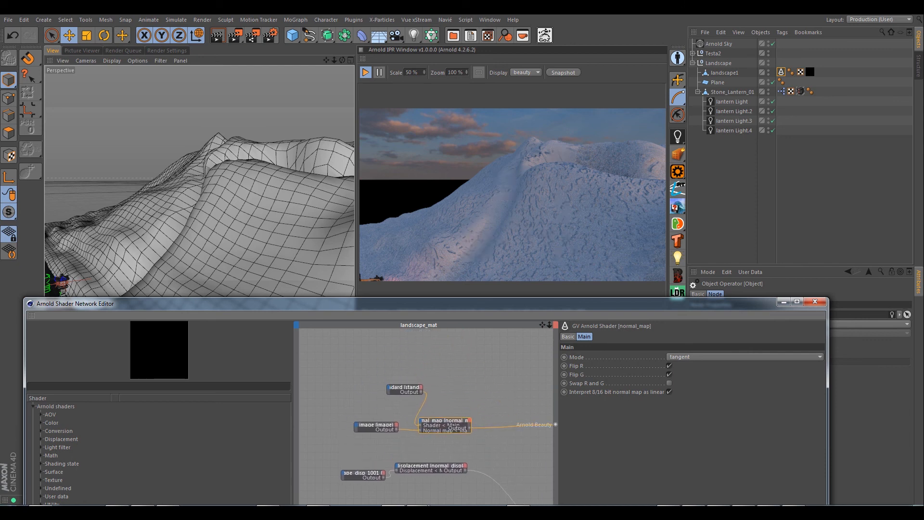
pyautogui.moveTo(423, 303); pyautogui.dragTo(442, 177)
pyautogui.moveTo(470, 464); pyautogui.dragTo(486, 485, button='middle')
pyautogui.click(833, 176)
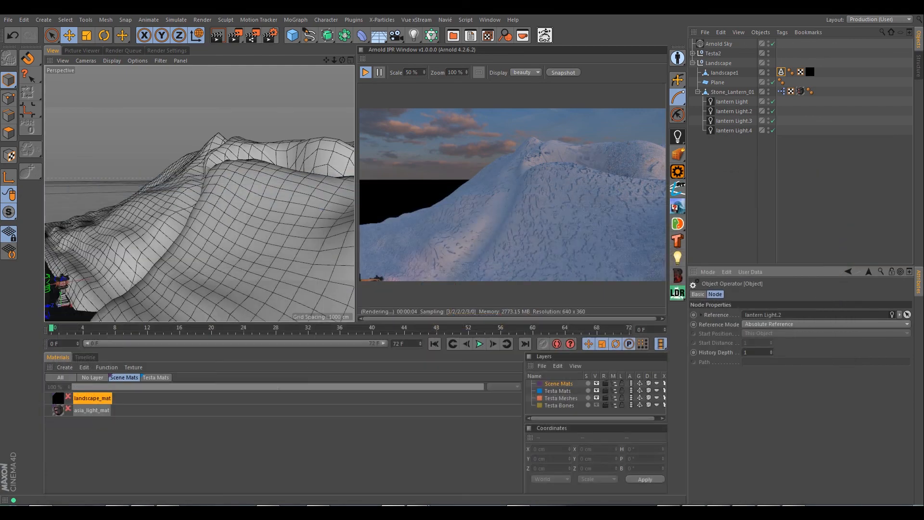
# Step: Reframe the landscape more widely, reopen landscape_mat's shader network and show the landscape_disp_1001 node's image attributes
pyautogui.keyDown('alt'); pyautogui.moveTo(194, 261); pyautogui.dragTo(164, 247, button='right'); pyautogui.keyUp('alt')
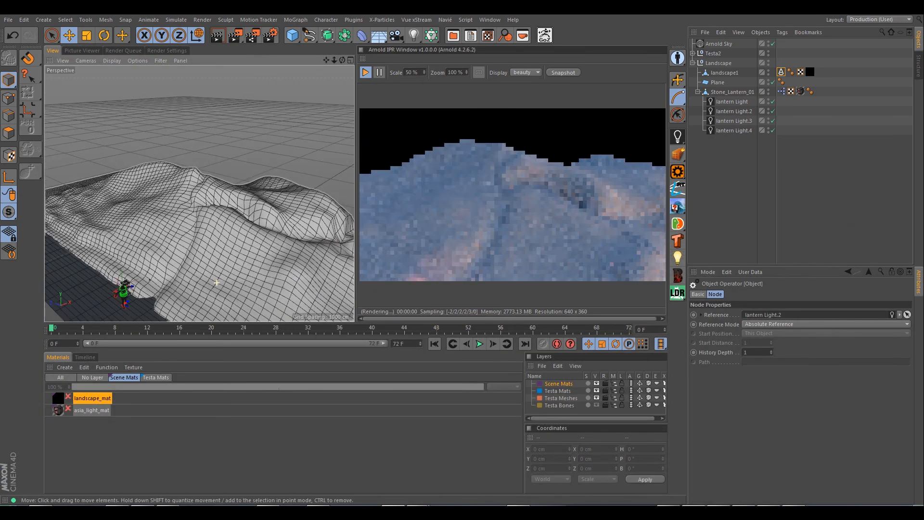
pyautogui.keyDown('alt'); pyautogui.moveTo(165, 248); pyautogui.dragTo(199, 193, button='middle'); pyautogui.keyUp('alt')
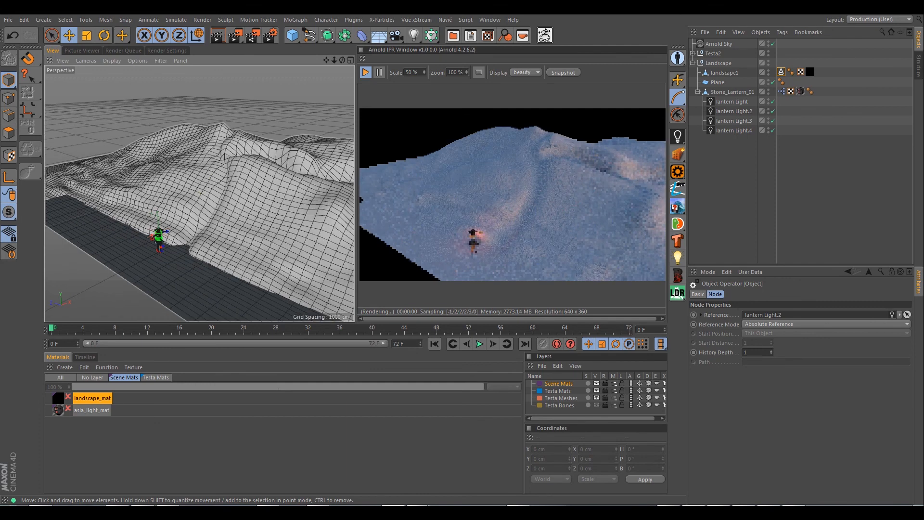
pyautogui.click(59, 397)
pyautogui.click(728, 374)
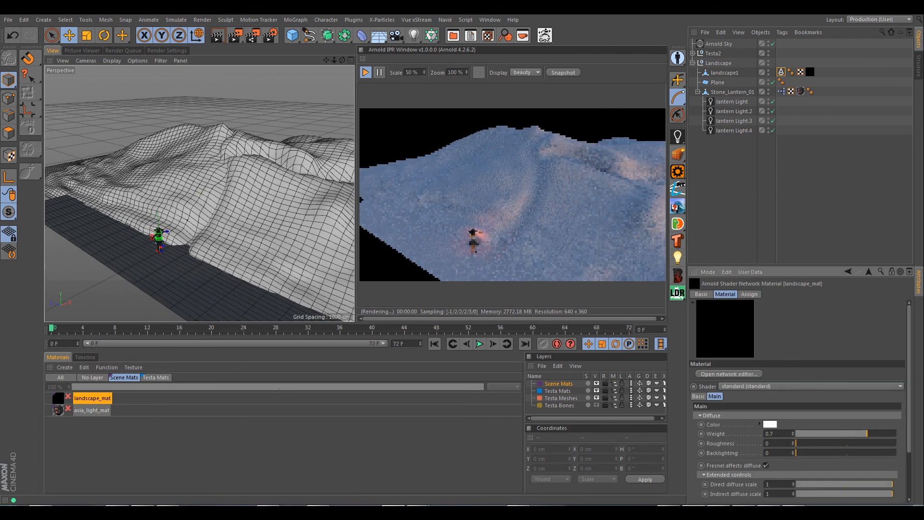
pyautogui.keyDown('alt'); pyautogui.moveTo(469, 336); pyautogui.dragTo(498, 336, button='right'); pyautogui.keyUp('alt')
pyautogui.keyDown('alt'); pyautogui.moveTo(498, 336); pyautogui.dragTo(513, 349, button='middle'); pyautogui.keyUp('alt')
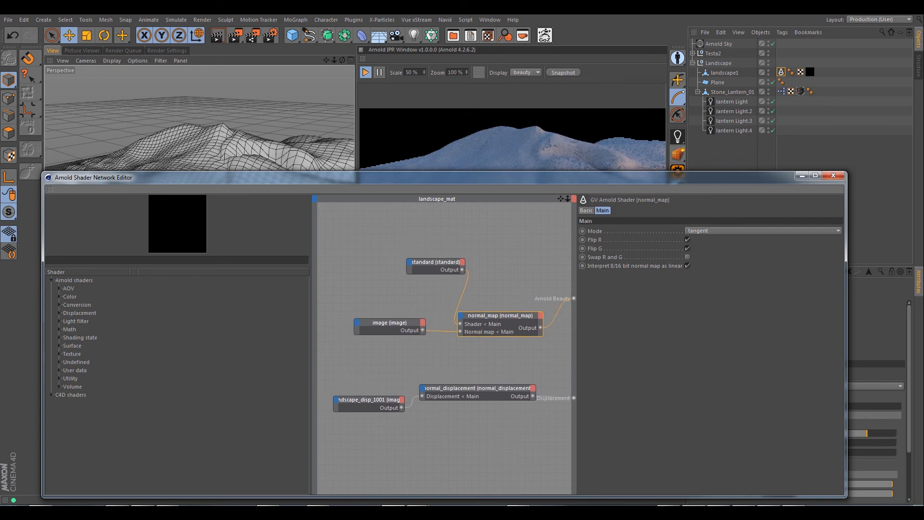
pyautogui.click(369, 399)
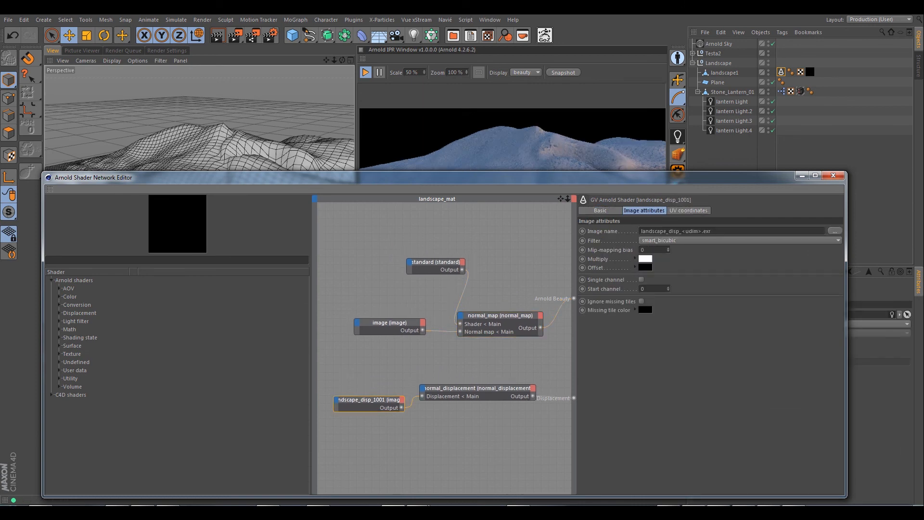